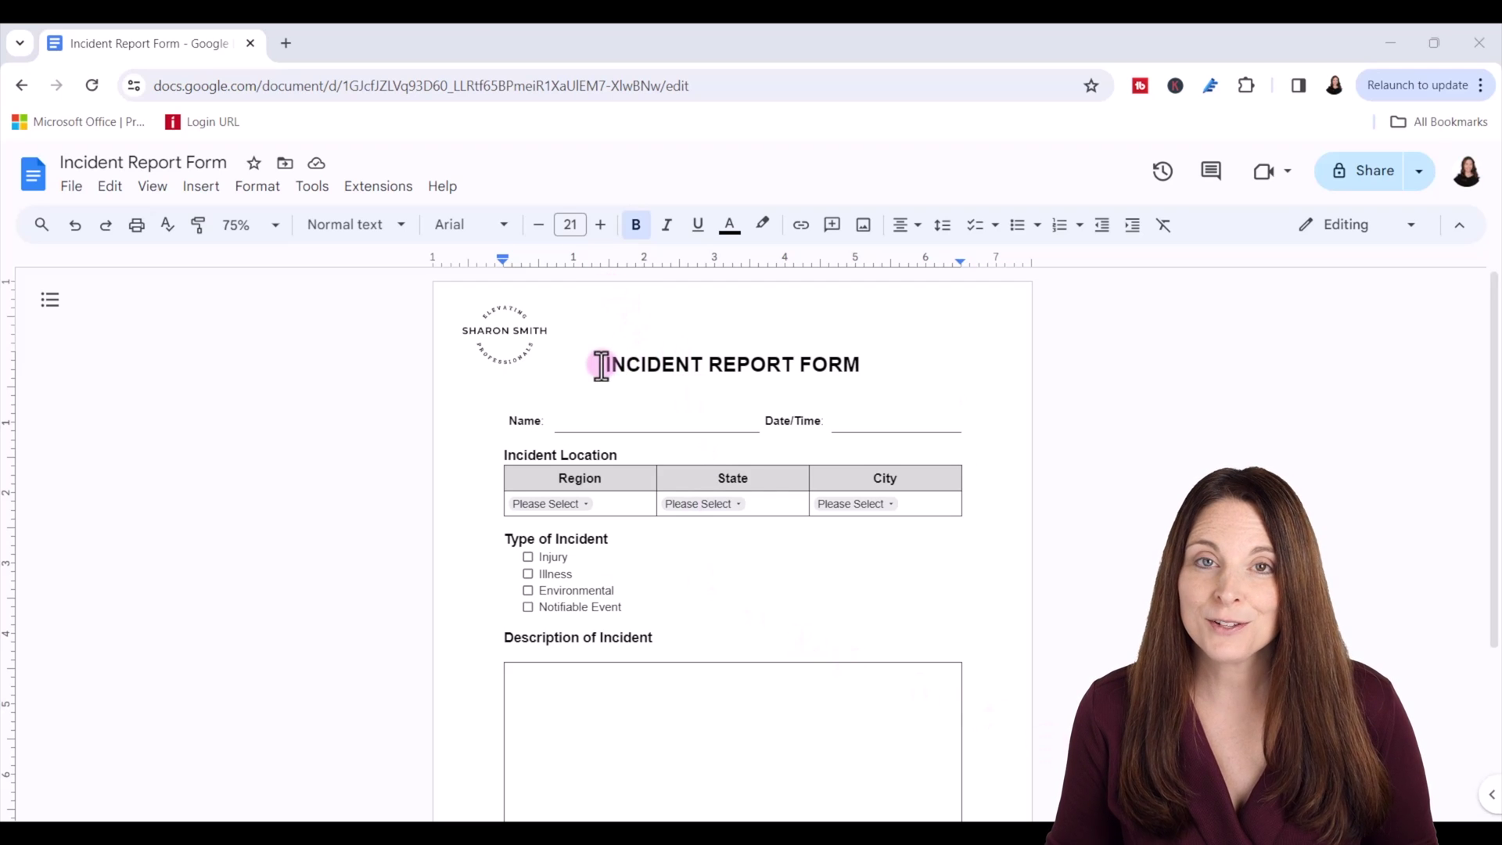
View the document at 100% zoom and enter the name Burton in the Name field.
left_click(279, 229)
left_click(256, 407)
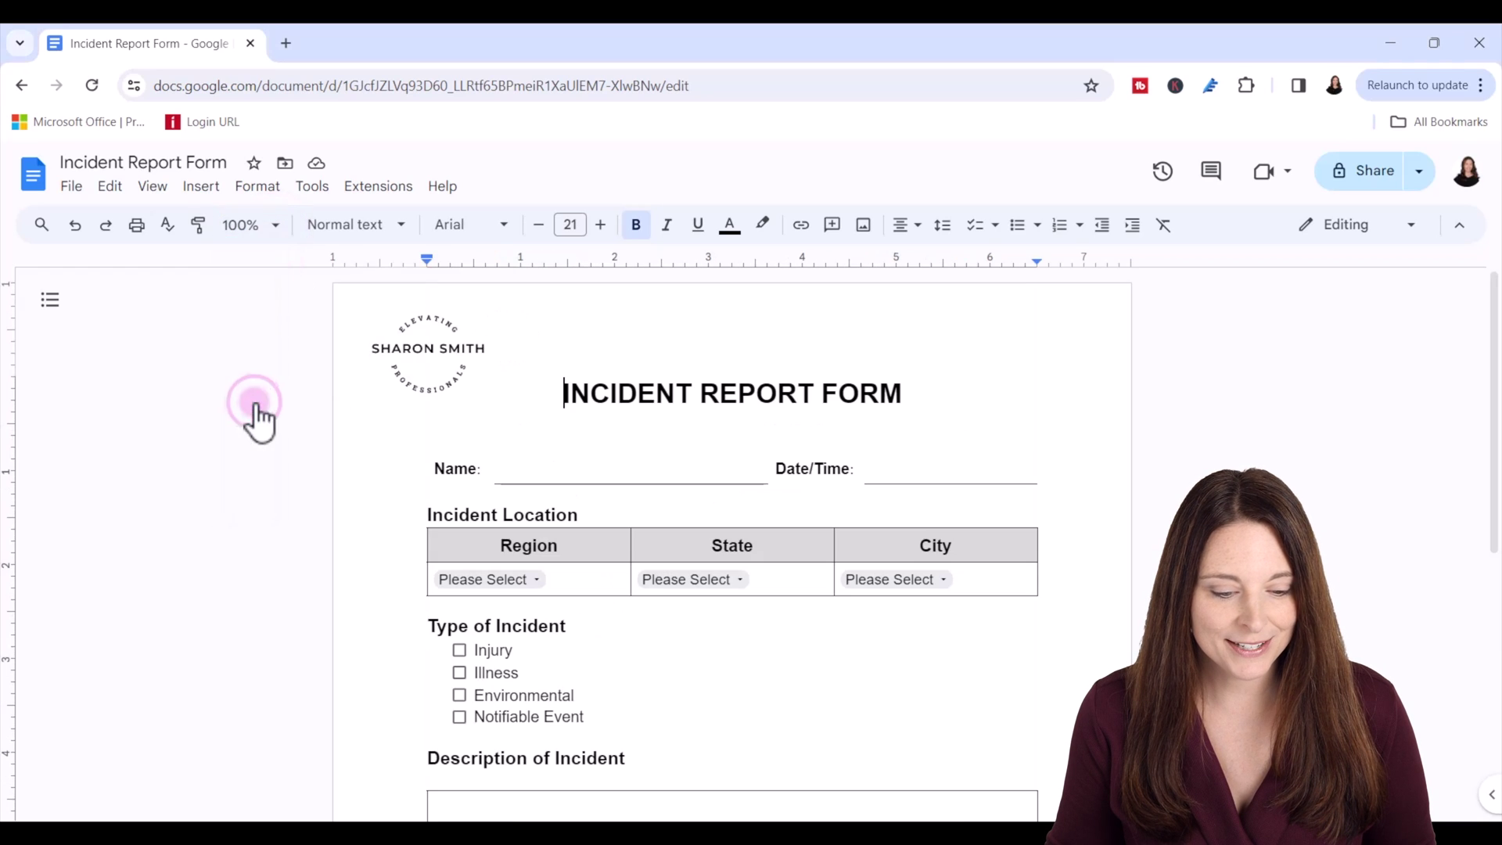
left_click(525, 467)
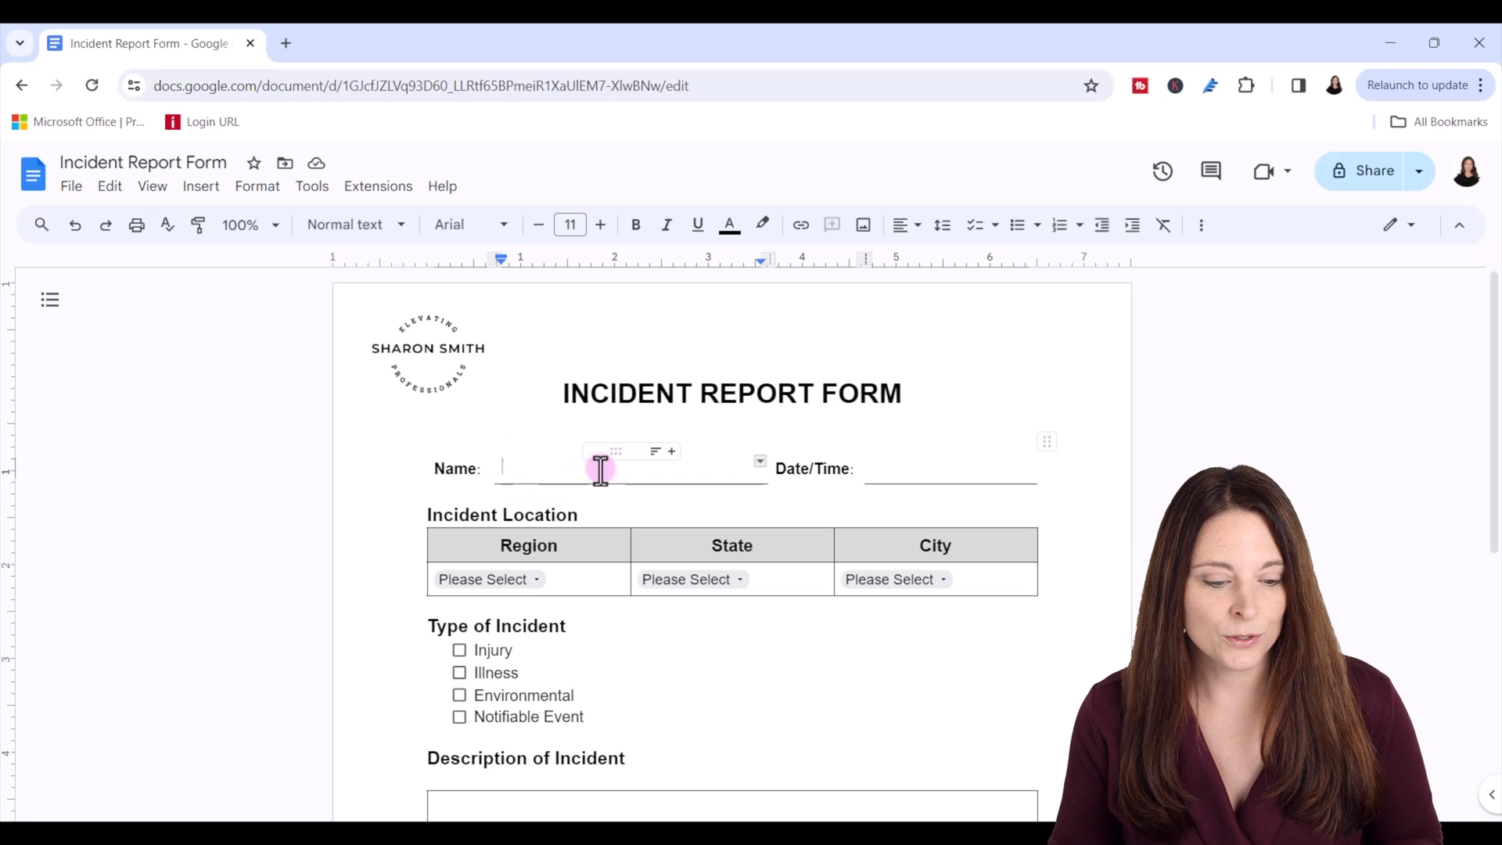
type("Burton")
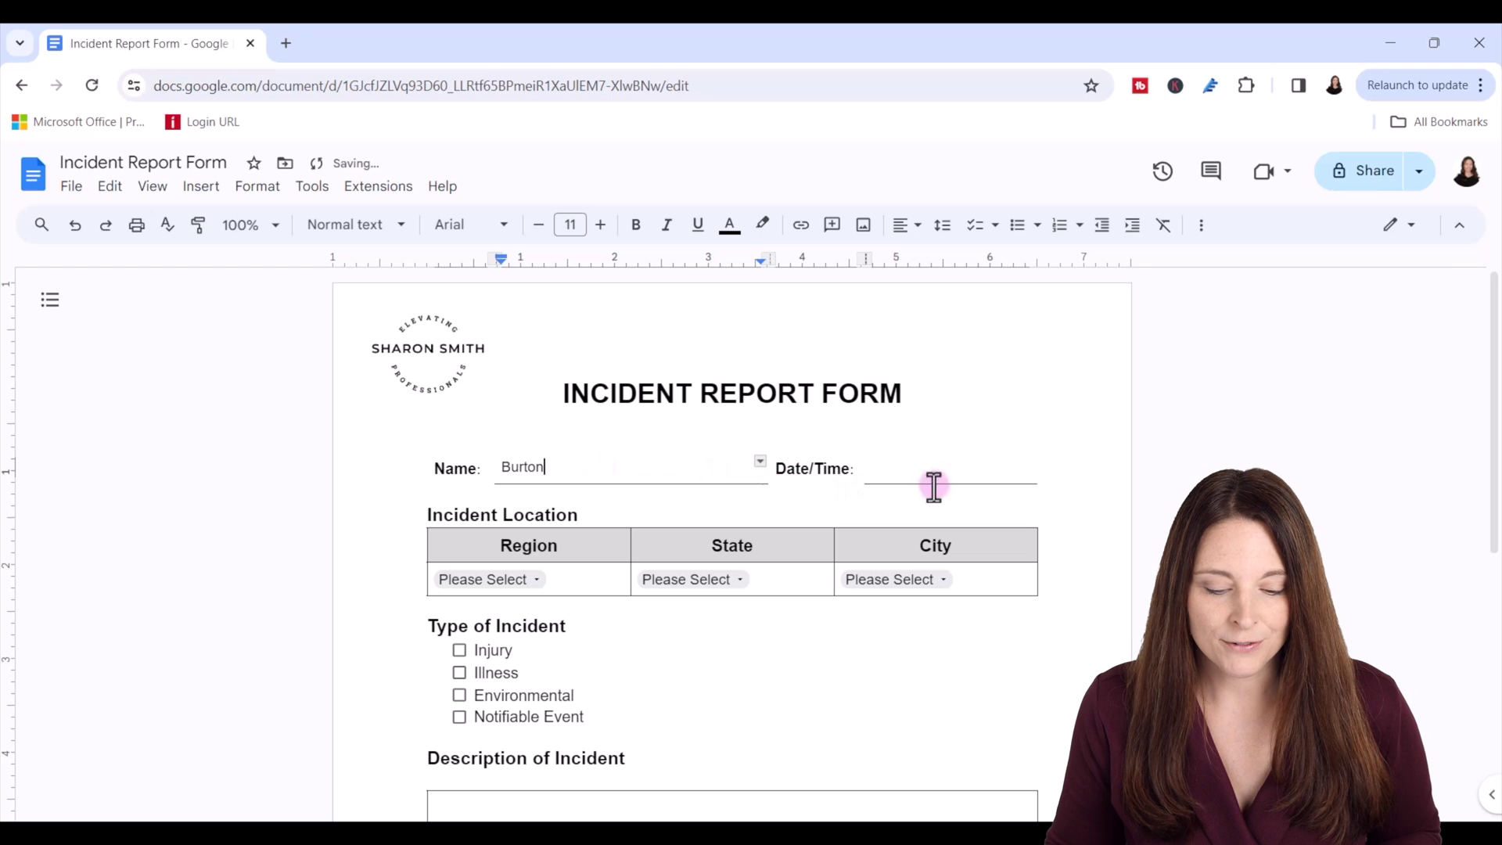
scroll(775, 546, "down", 1)
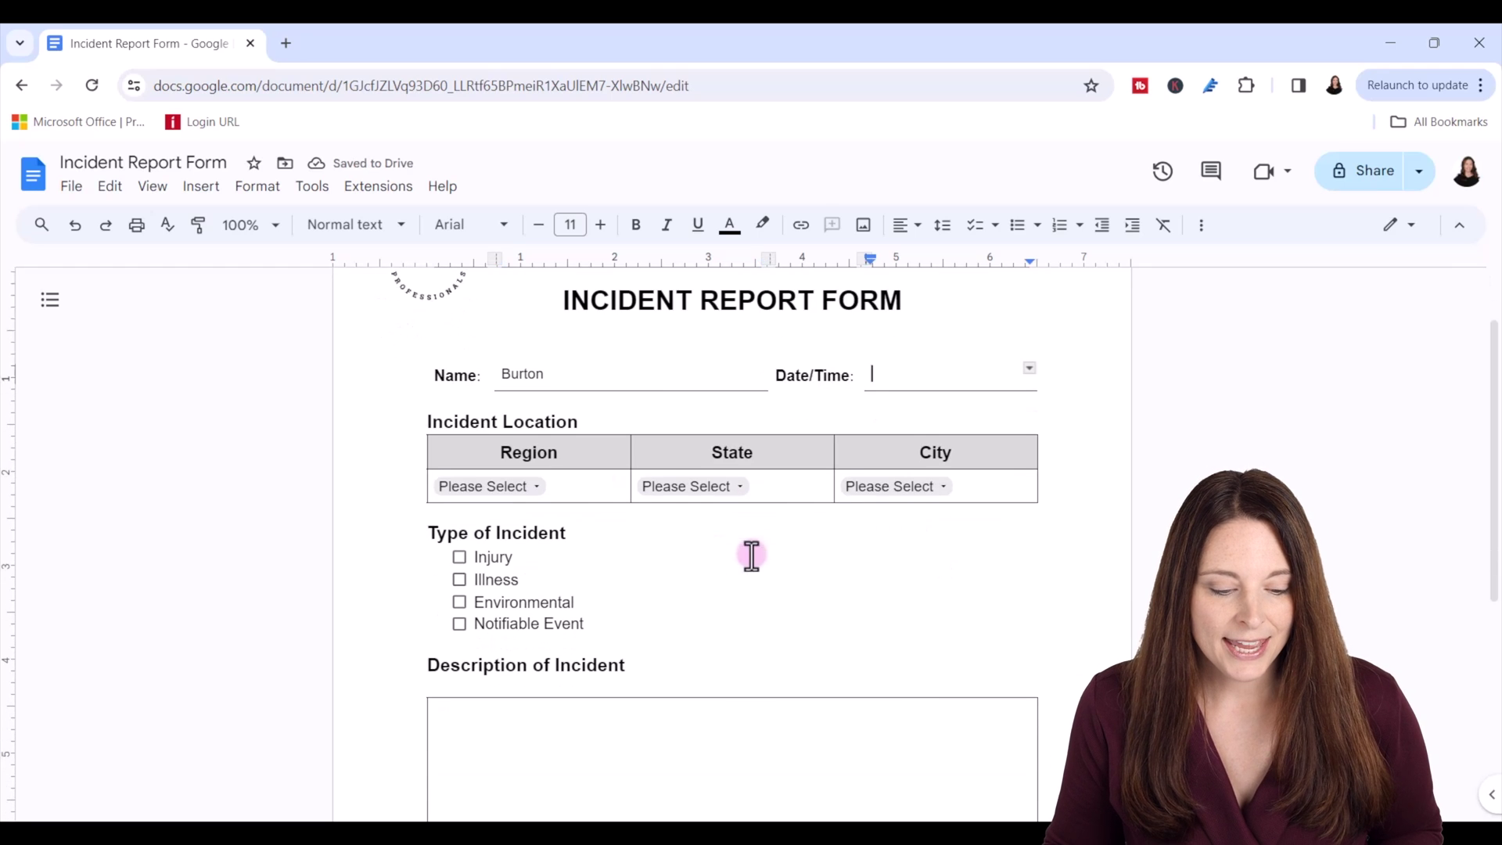
Choose North, Maine and Portland from the Region, State and City dropdown chips.
left_click(538, 483)
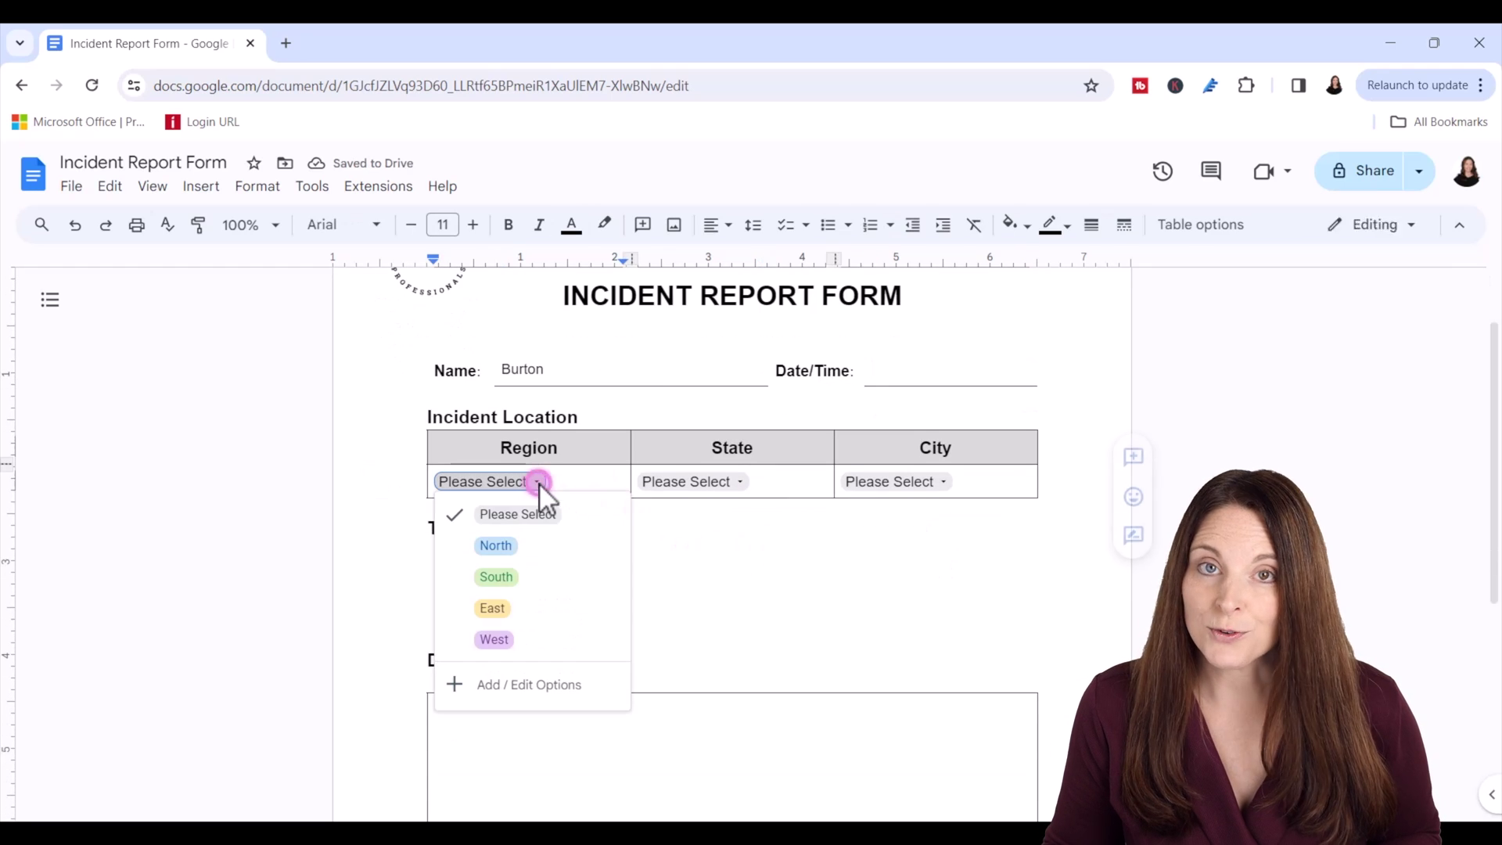
left_click(533, 552)
left_click(737, 483)
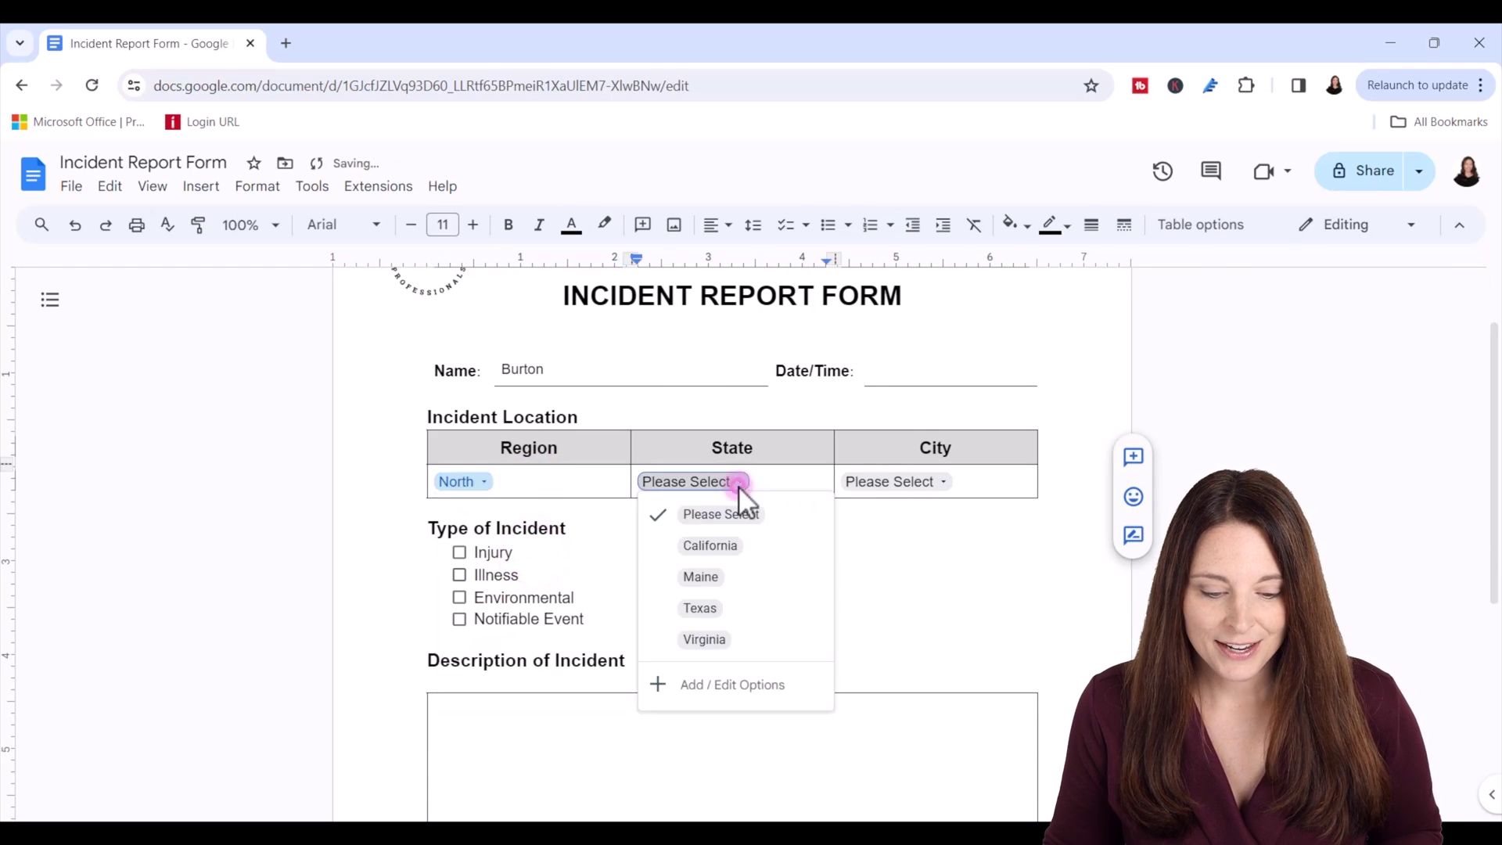
left_click(743, 576)
left_click(946, 482)
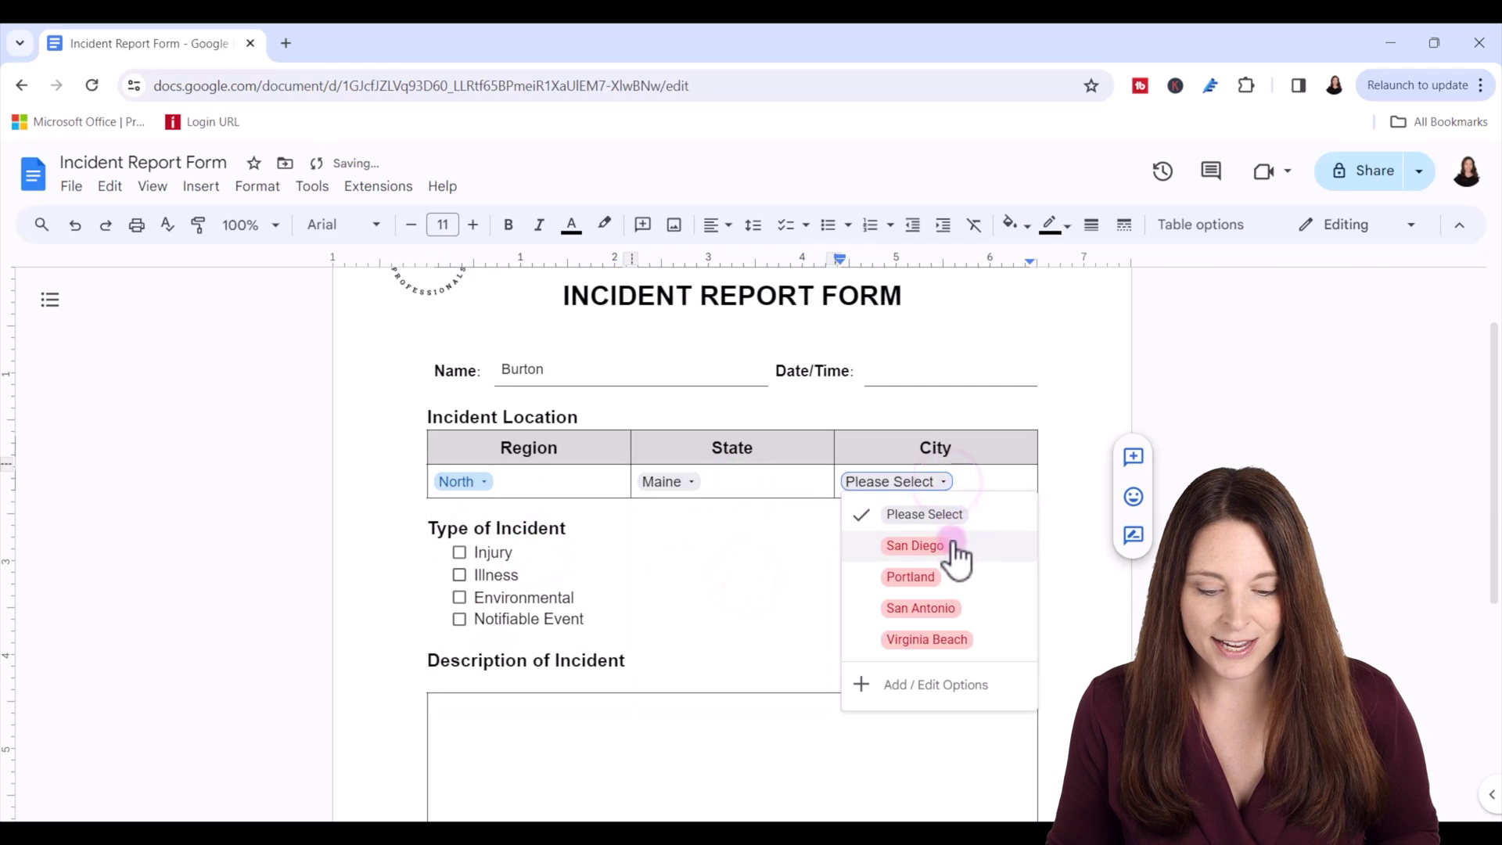
left_click(959, 577)
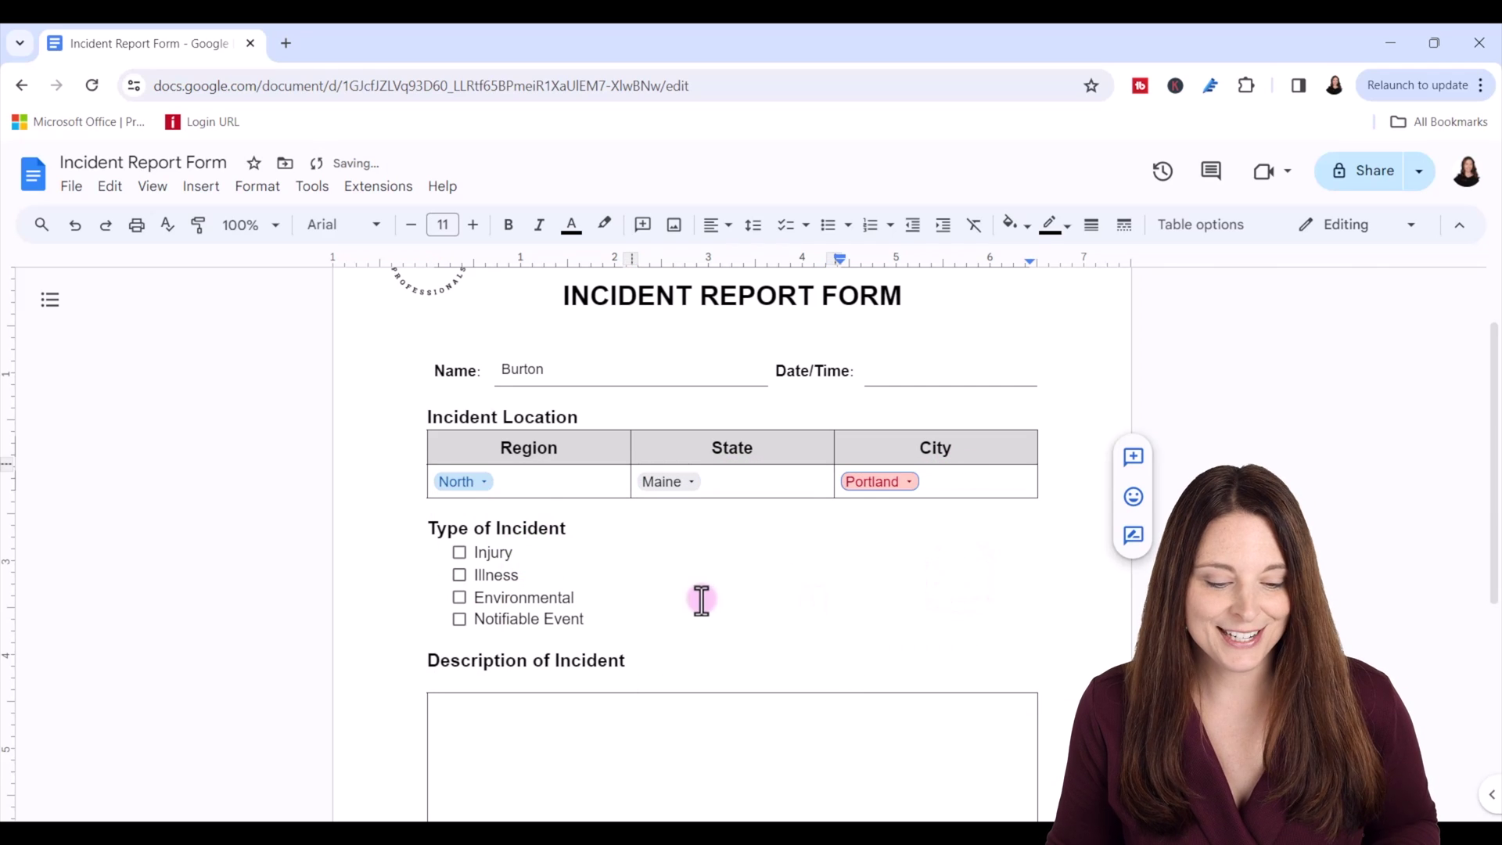
Tick the Illness checkbox and move into the Description box.
left_click(459, 575)
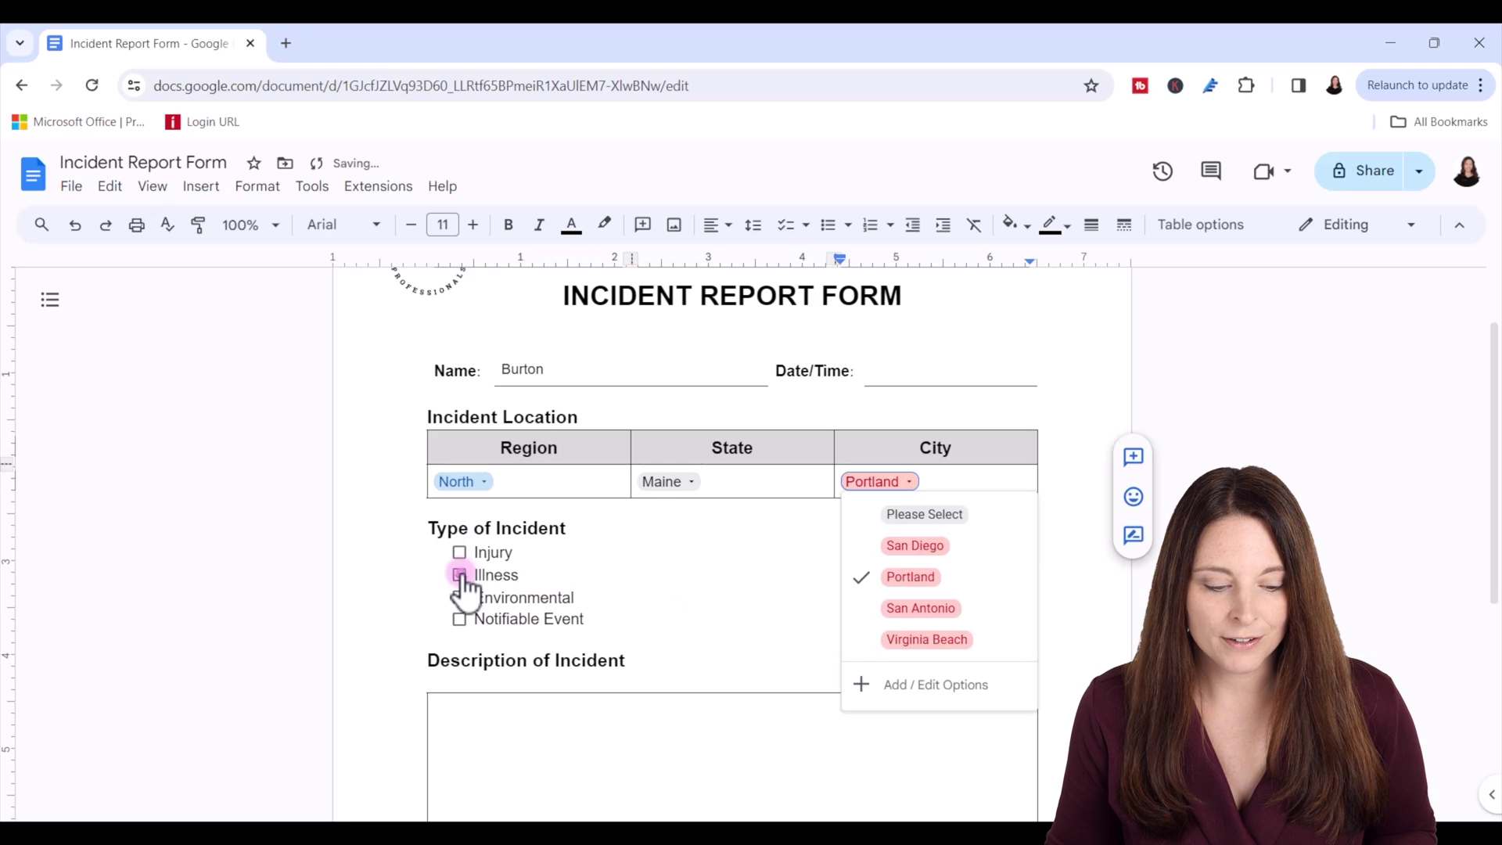
left_click(594, 579)
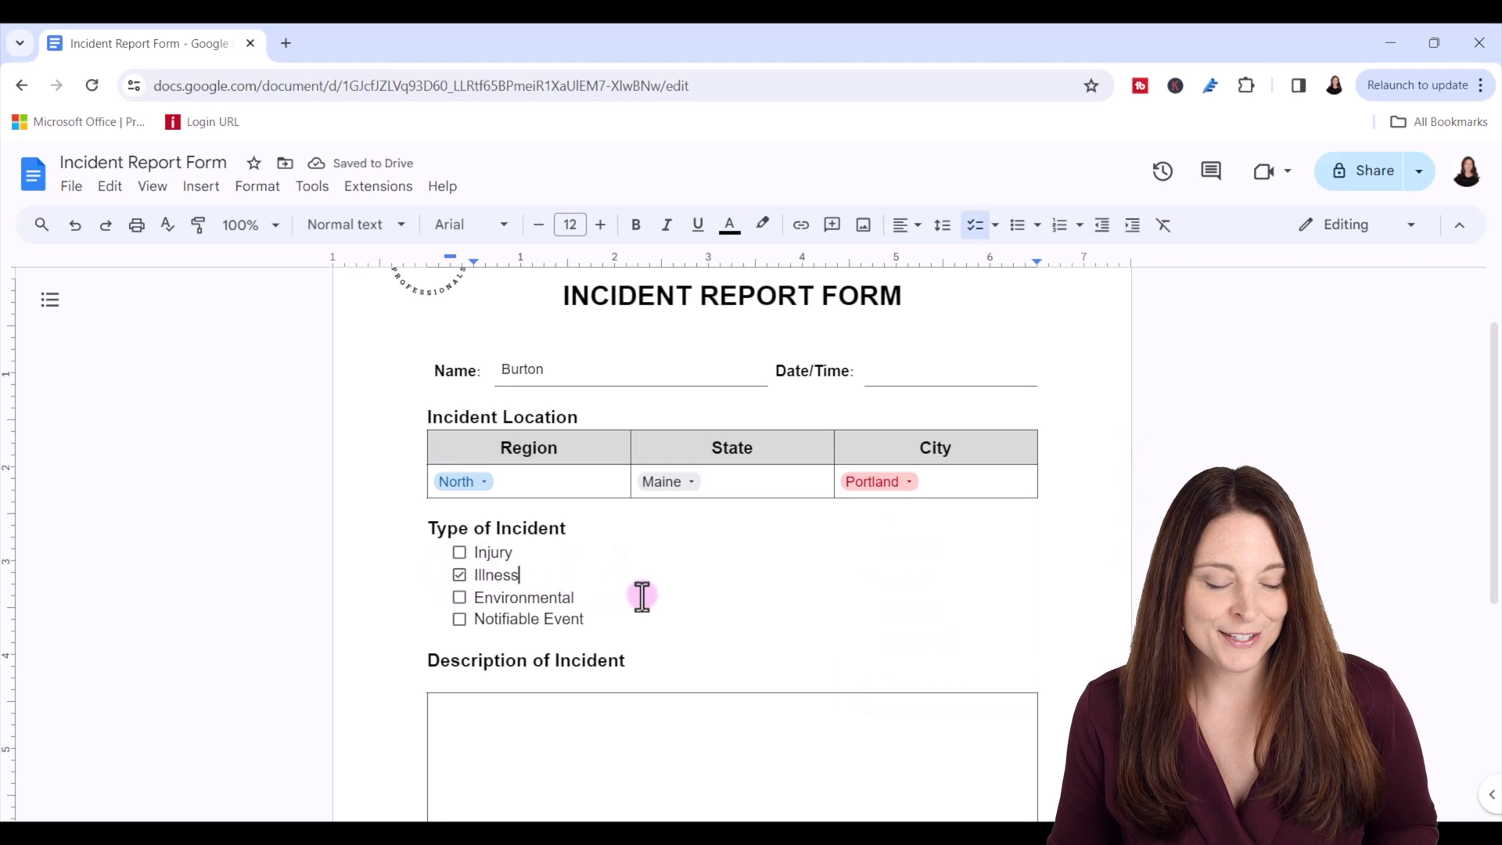
scroll(639, 596, "down", 2)
left_click(463, 531)
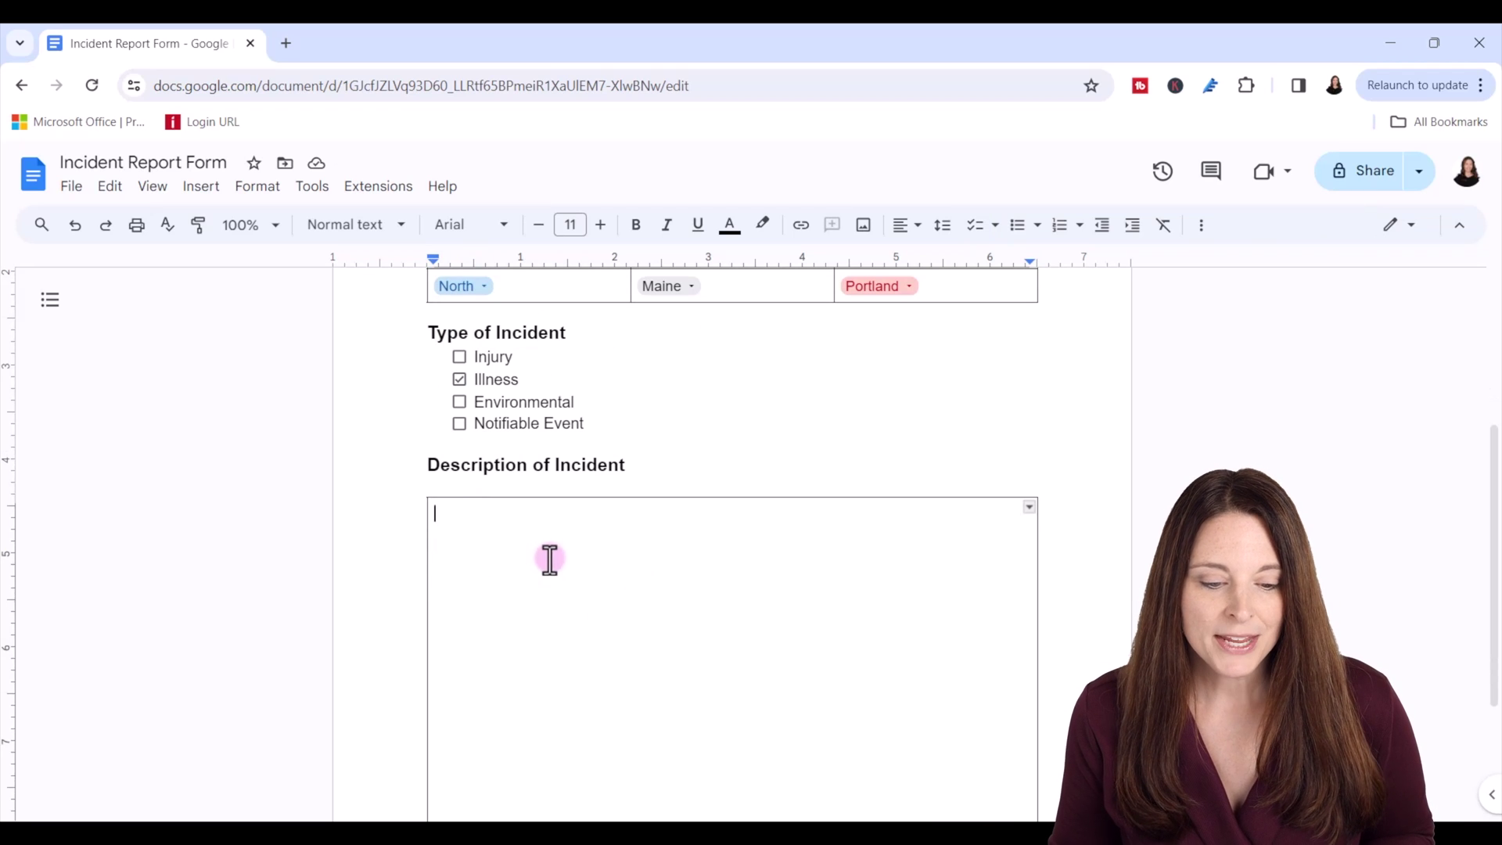
scroll(549, 559, "up", 2)
scroll(549, 559, "up", 1)
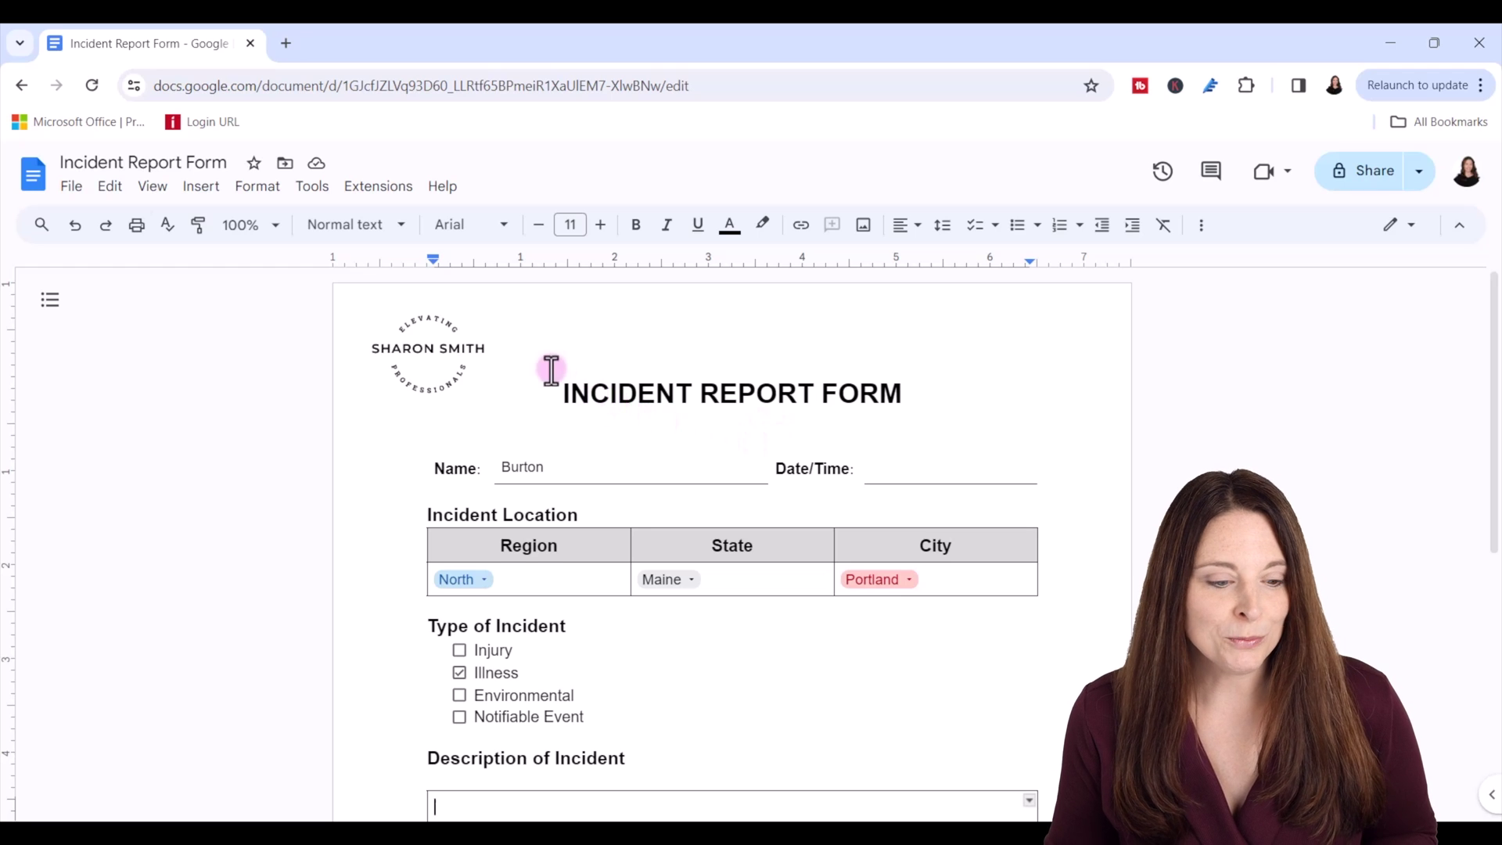
Create a new blank Google Docs document.
left_click(72, 188)
mouse_move(105, 220)
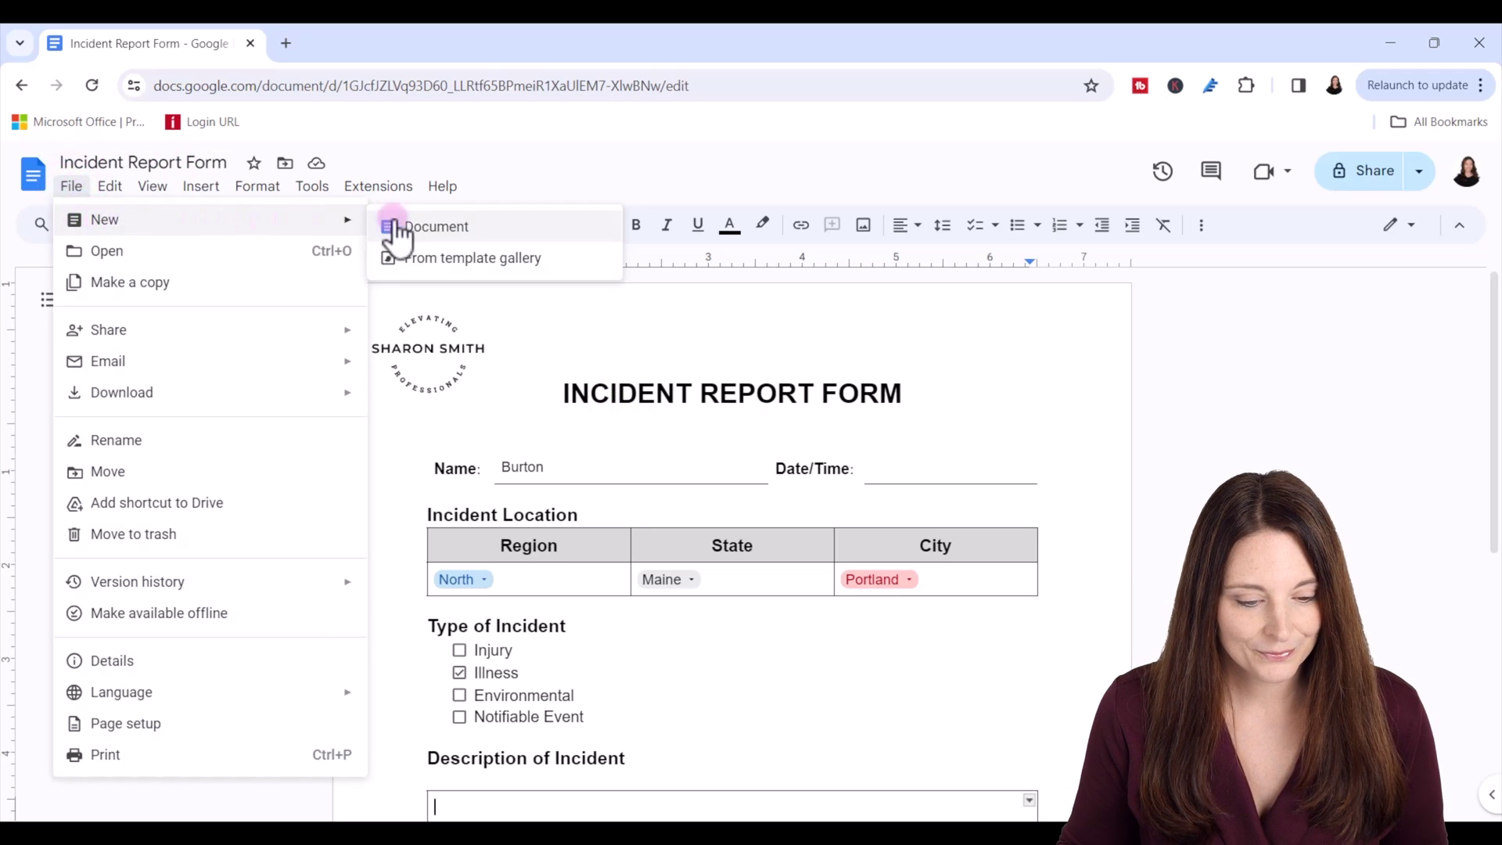
left_click(399, 232)
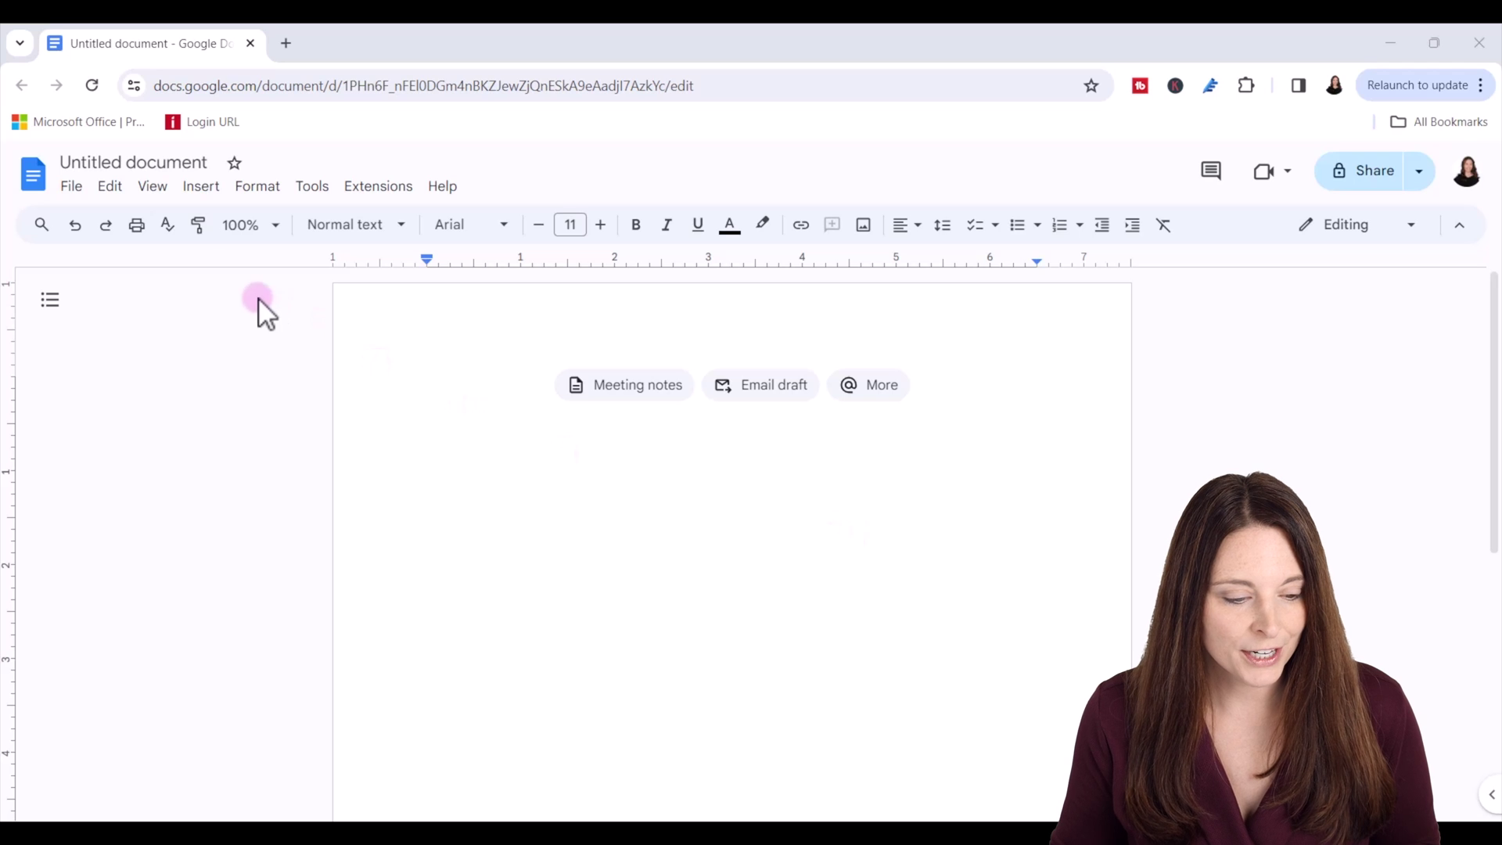
Upload the company logo image file from the computer into the document.
left_click(200, 188)
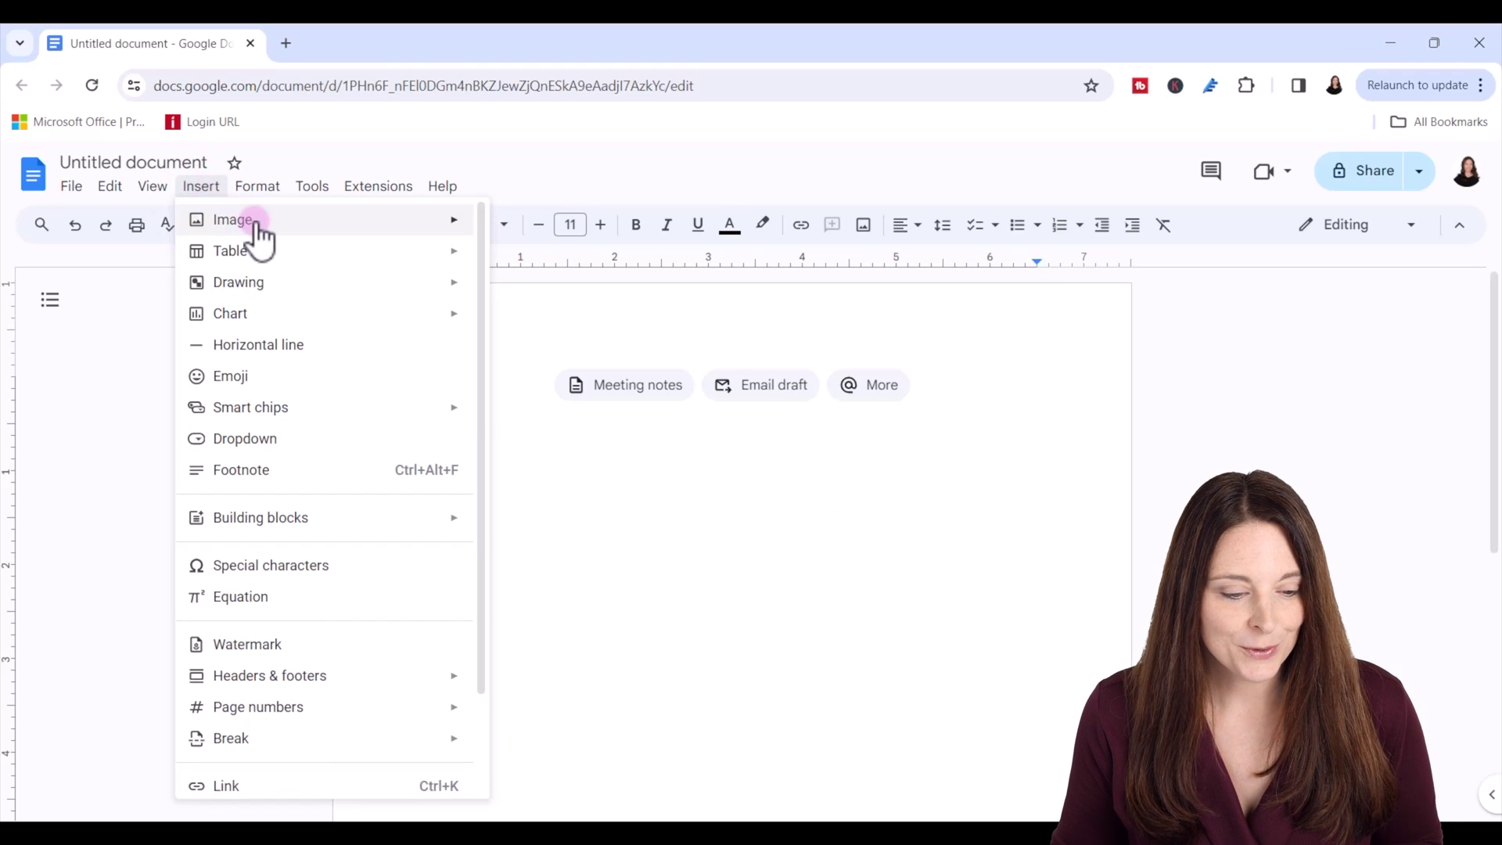
mouse_move(233, 220)
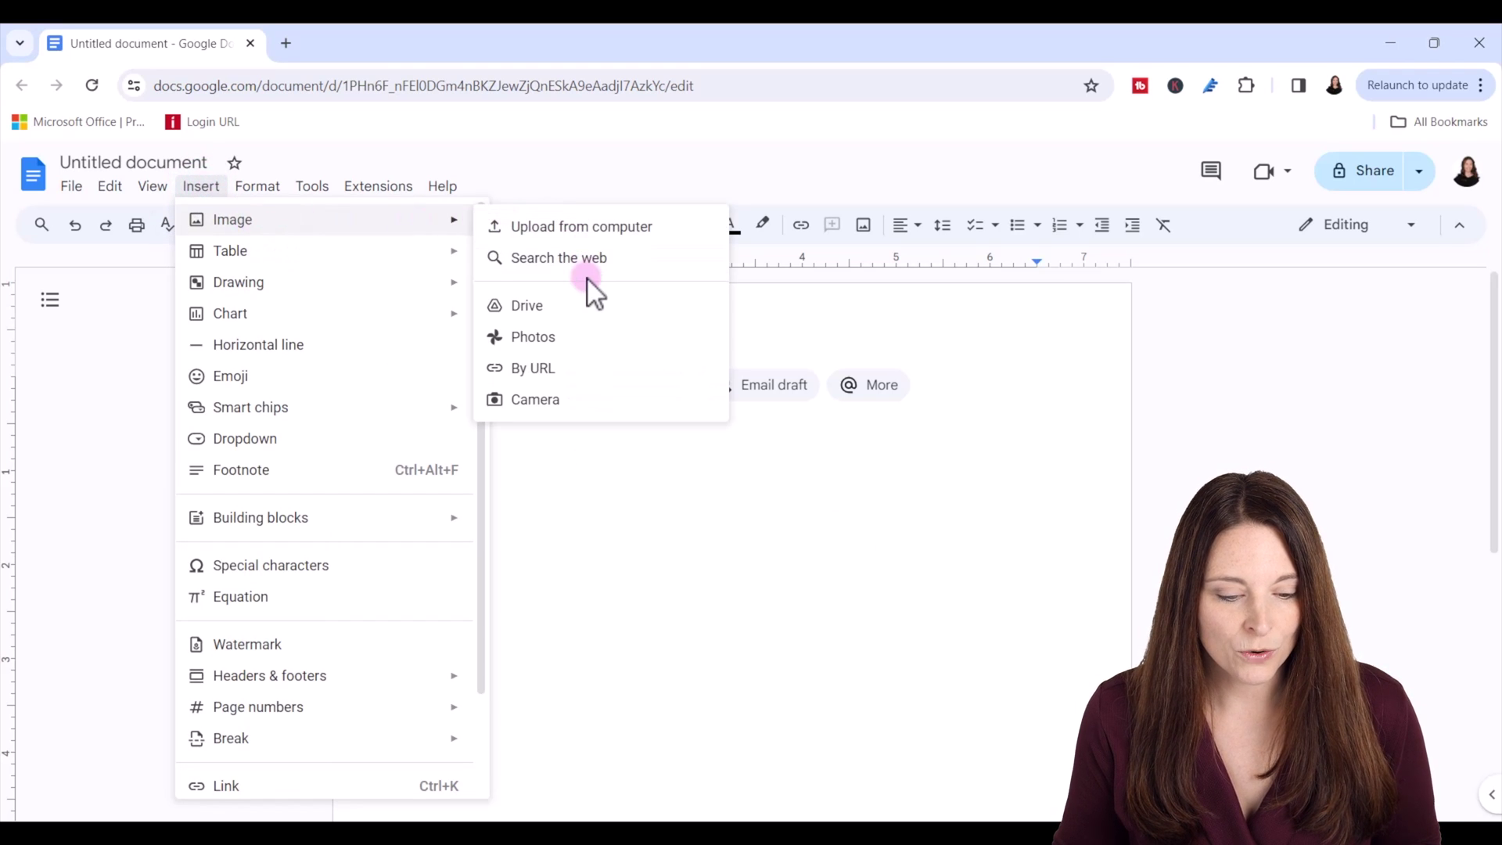
left_click(602, 232)
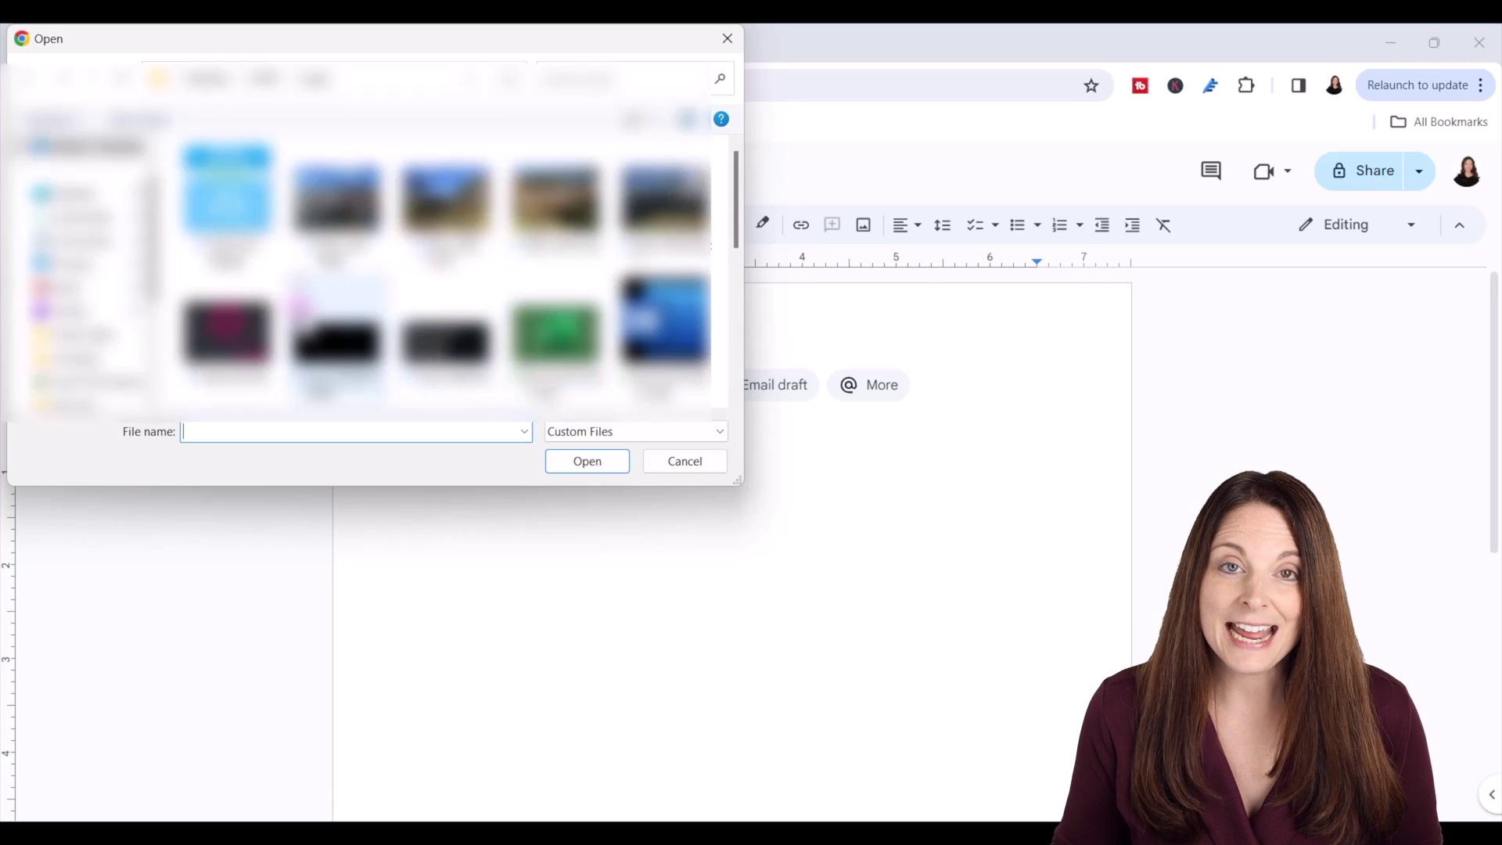
scroll(440, 308, "down", 2)
left_click(555, 312)
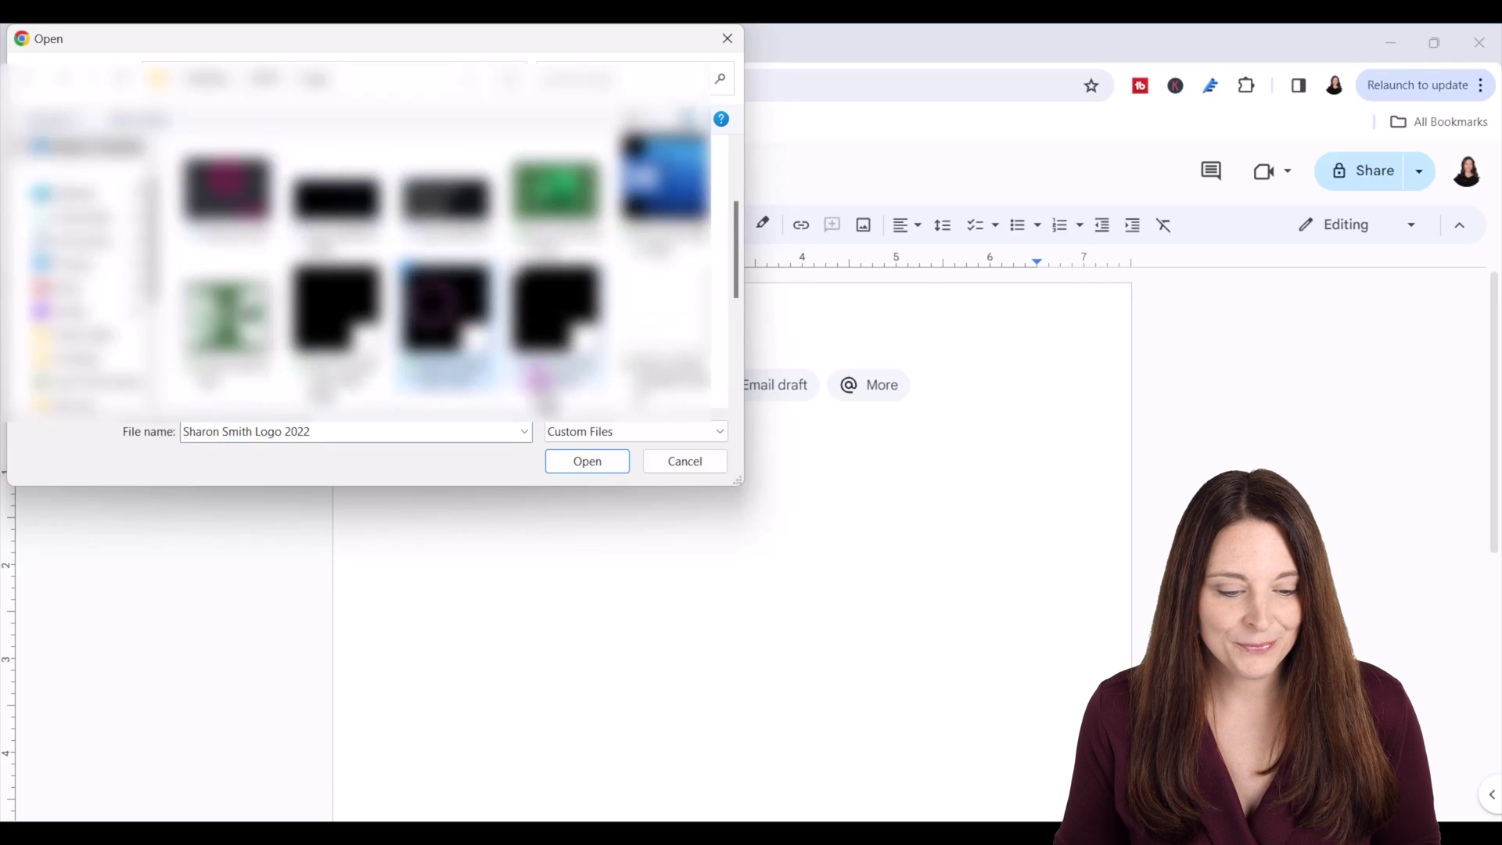
left_click(578, 461)
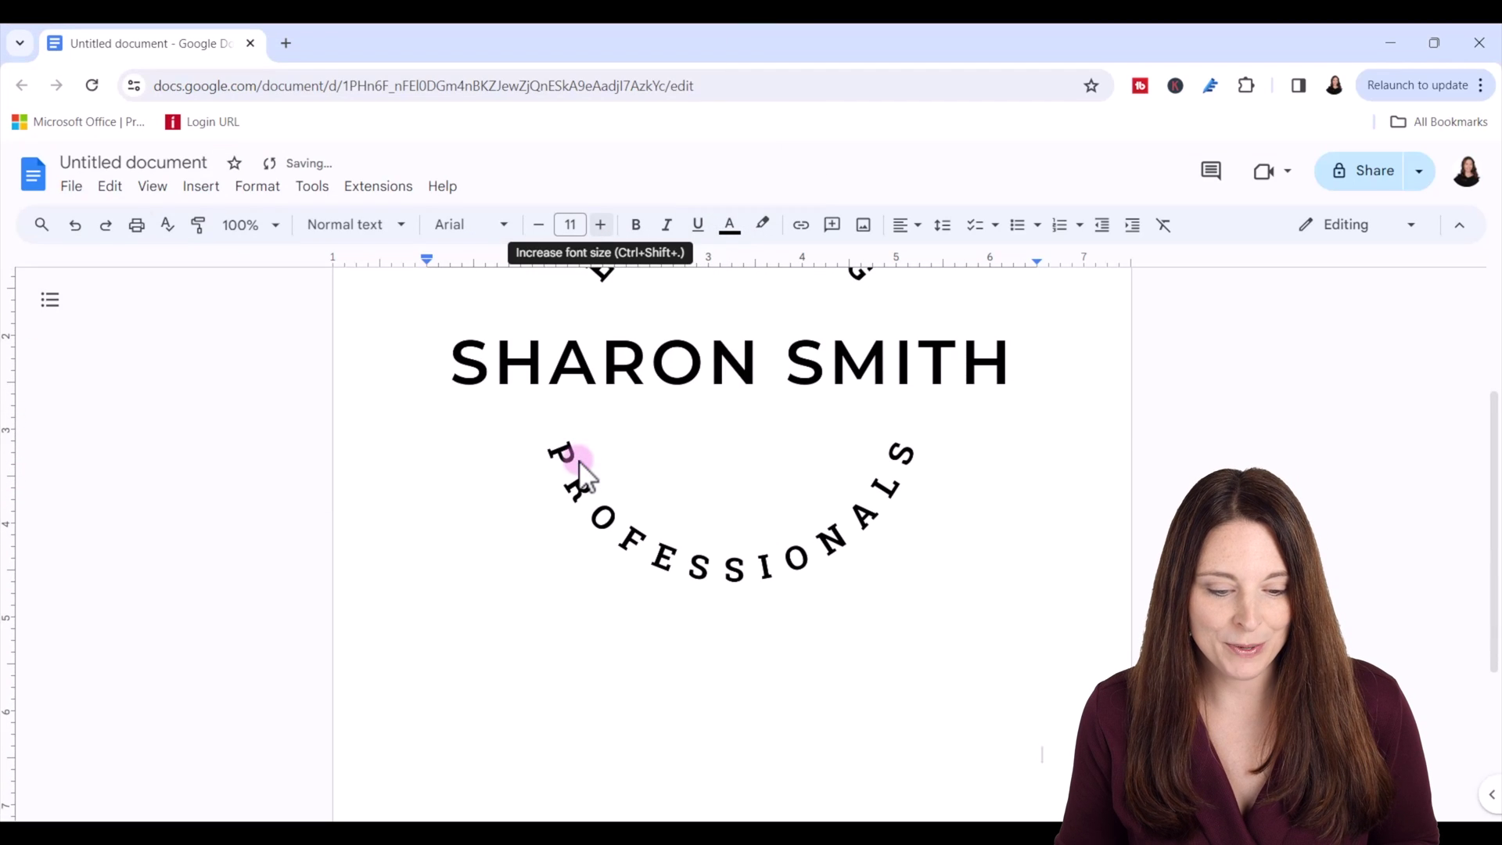
Shrink the inserted logo down to a small size using its corner handle.
left_click(852, 442)
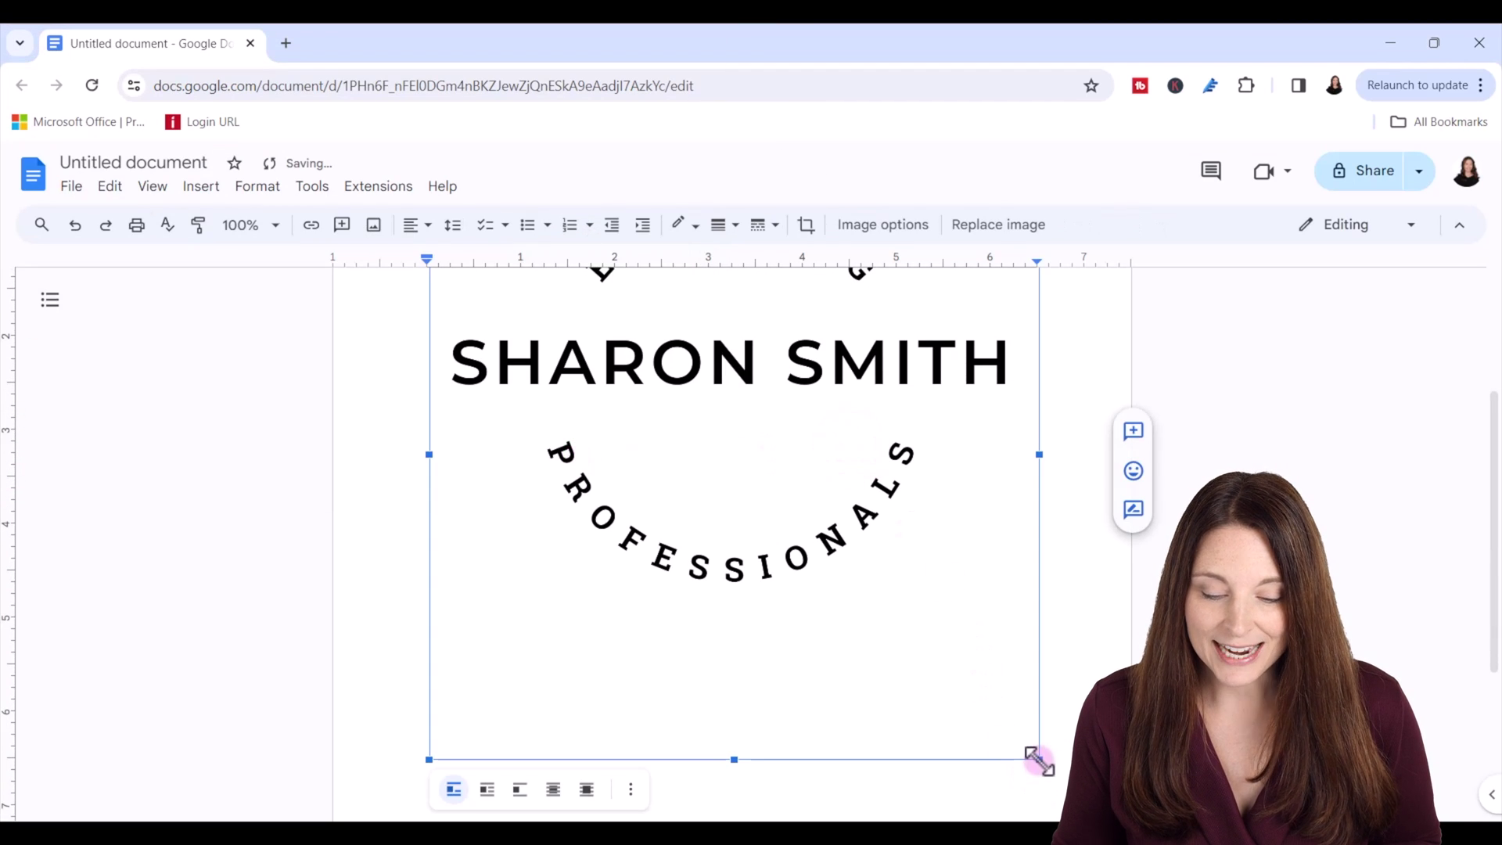
left_click_drag(1038, 758, 597, 317)
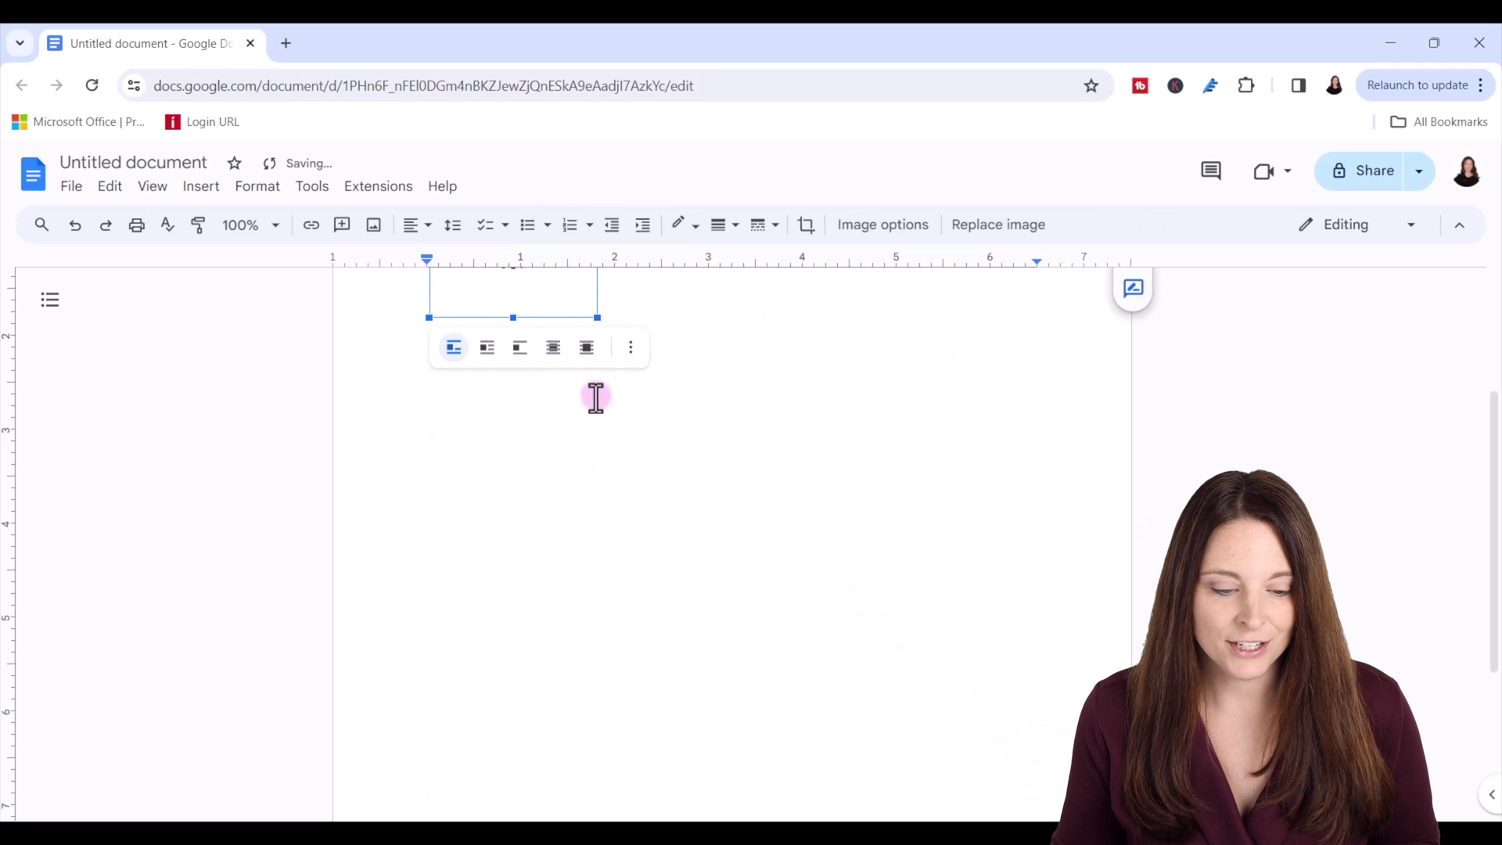
scroll(595, 397, "up", 3)
left_click_drag(597, 545, 547, 497)
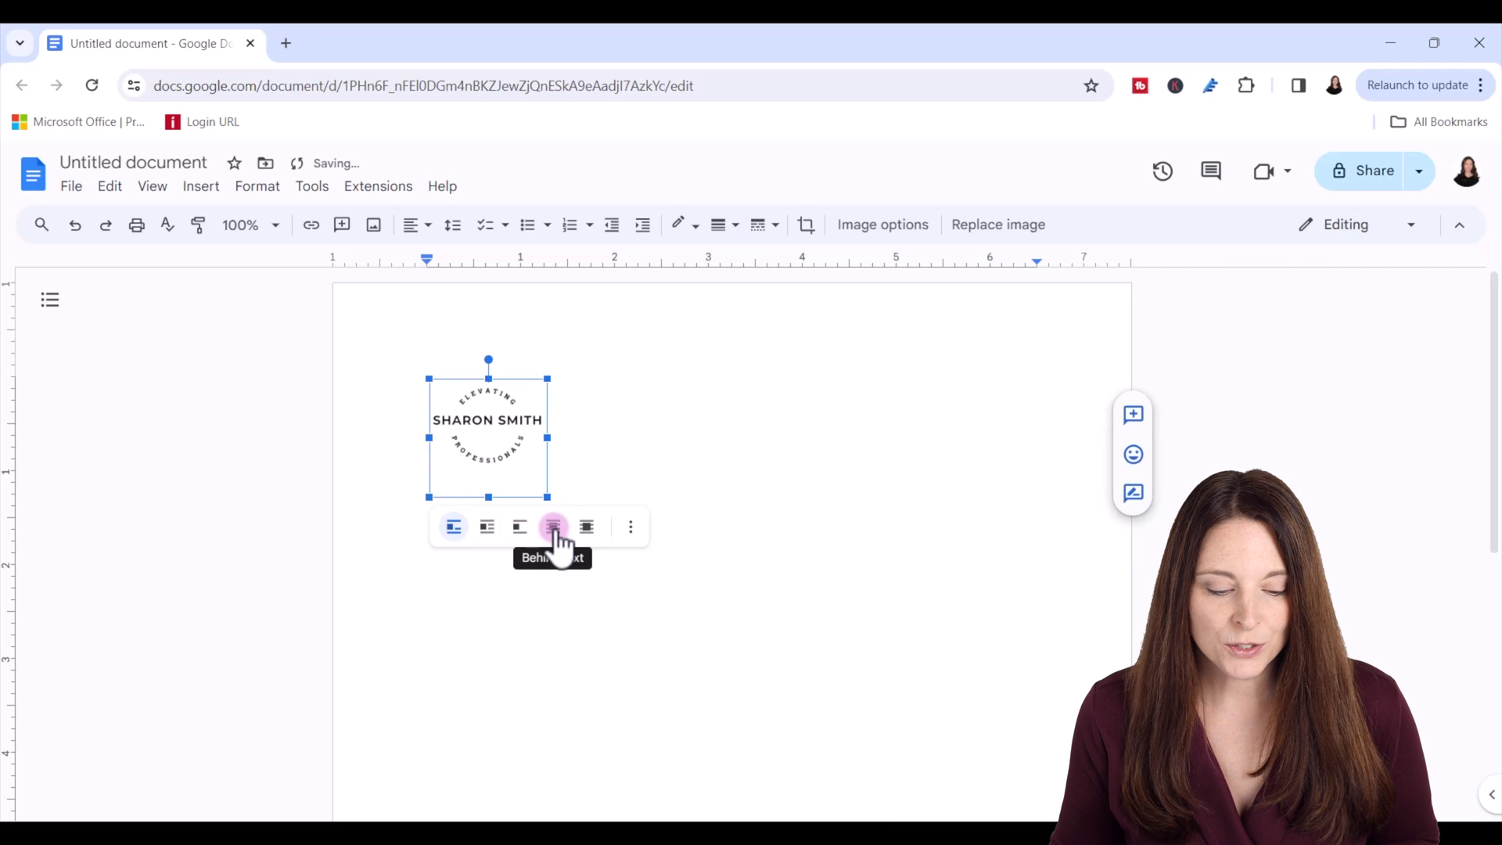
Set the logo behind text with fixed page position and move it to the top-left corner.
left_click(550, 528)
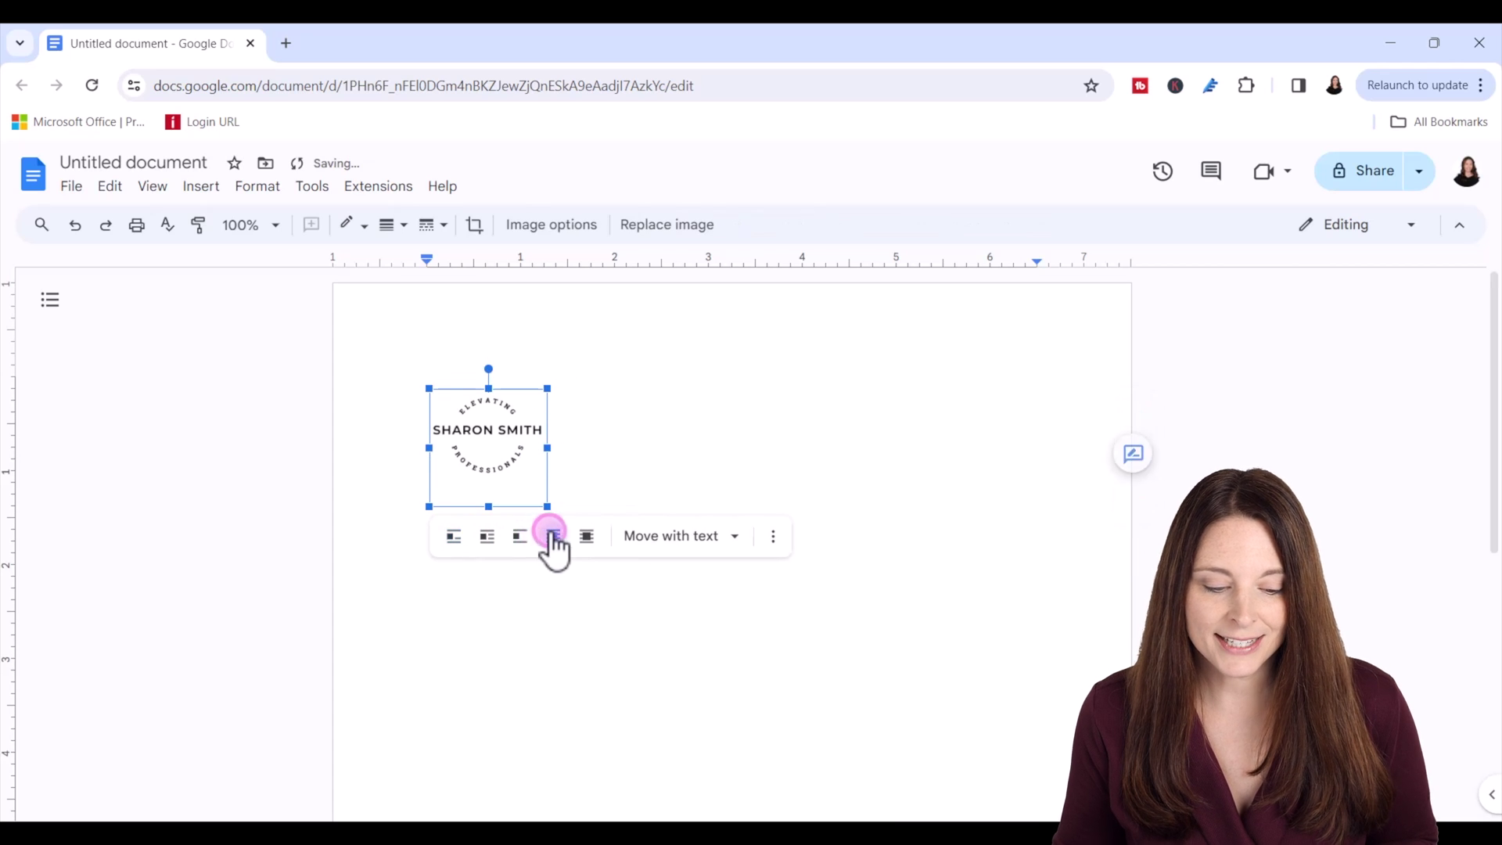
left_click(735, 540)
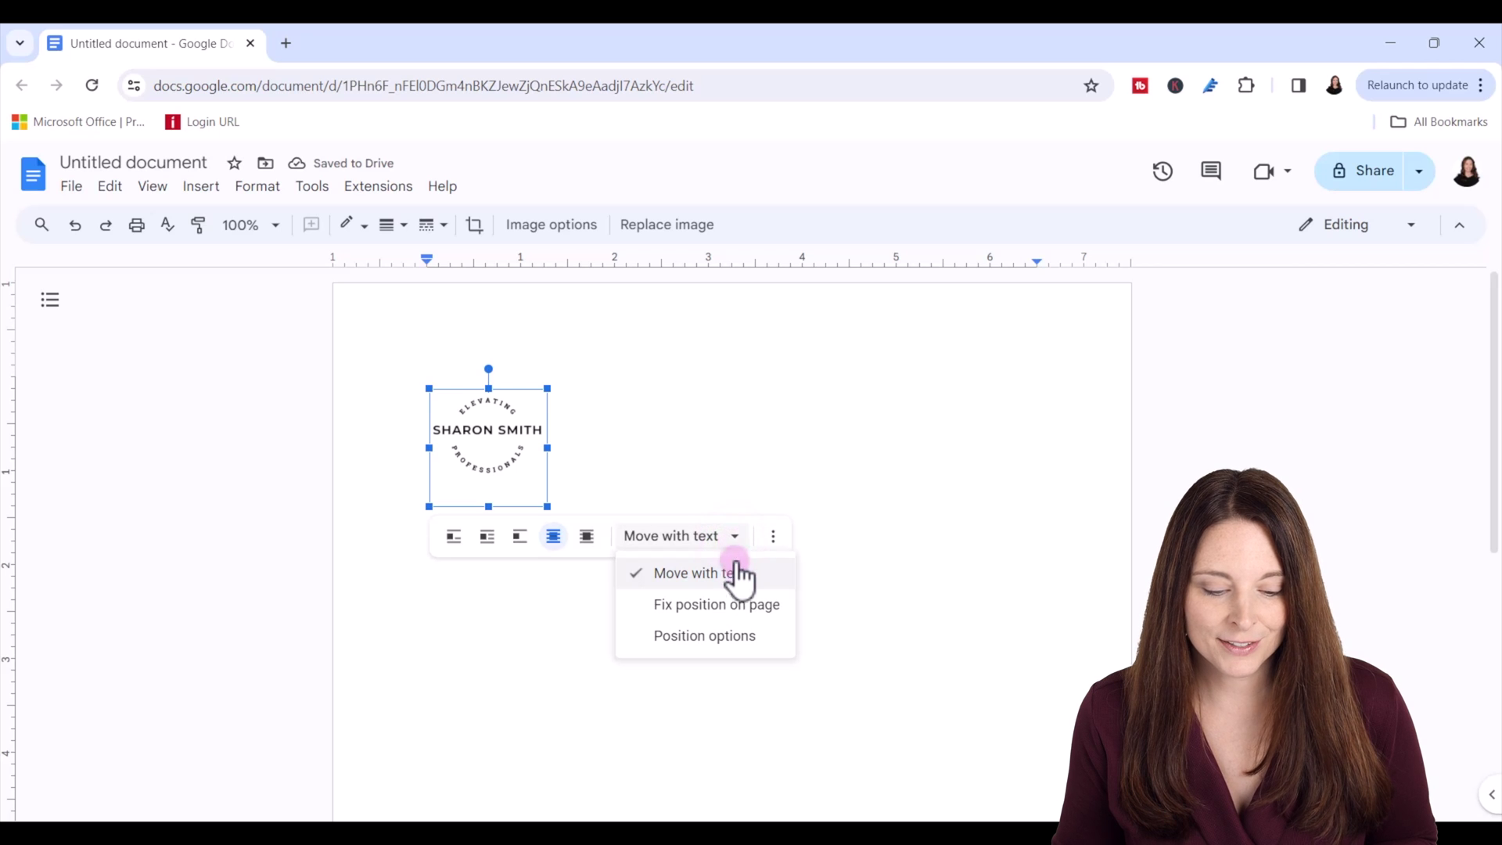
left_click(782, 606)
mouse_move(520, 459)
left_mouse_down()
mouse_move(541, 417)
mouse_move(435, 370)
left_mouse_up()
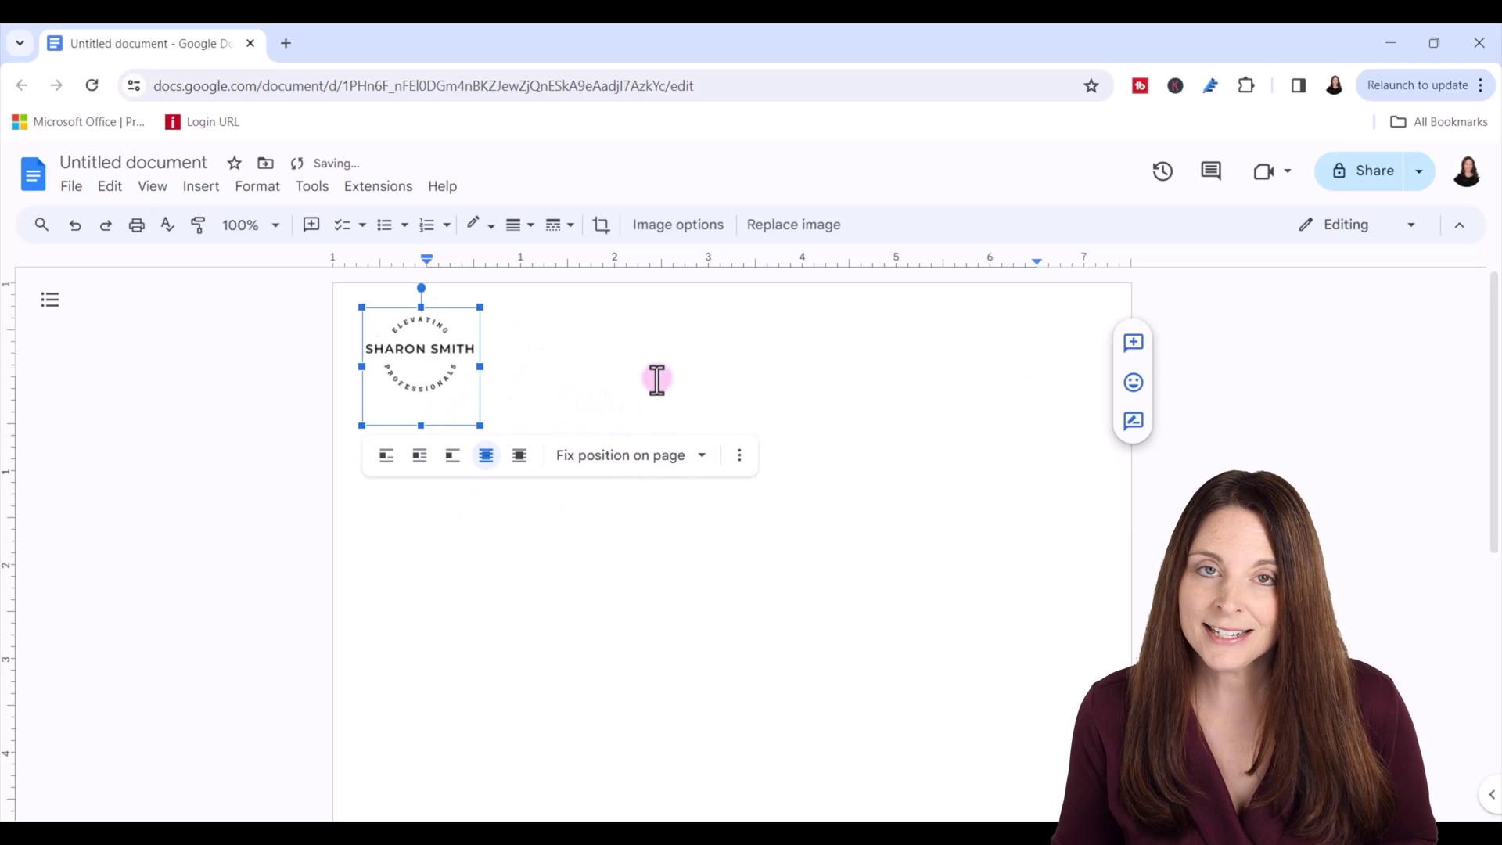
left_click(623, 376)
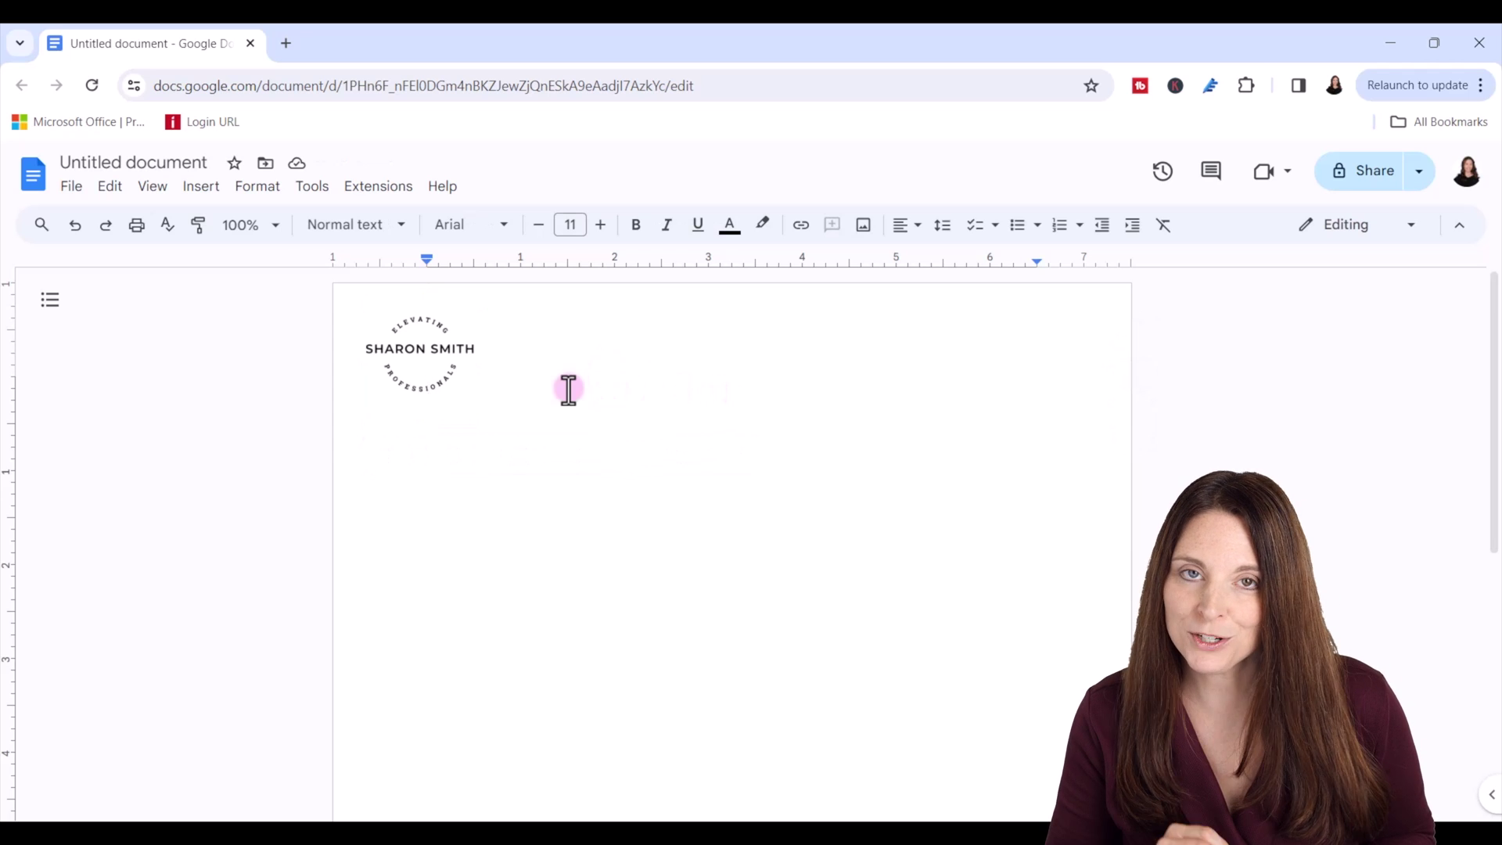
Center the title line and make INCIDENT REPORT FORM bold and larger.
left_click(916, 229)
left_click(935, 258)
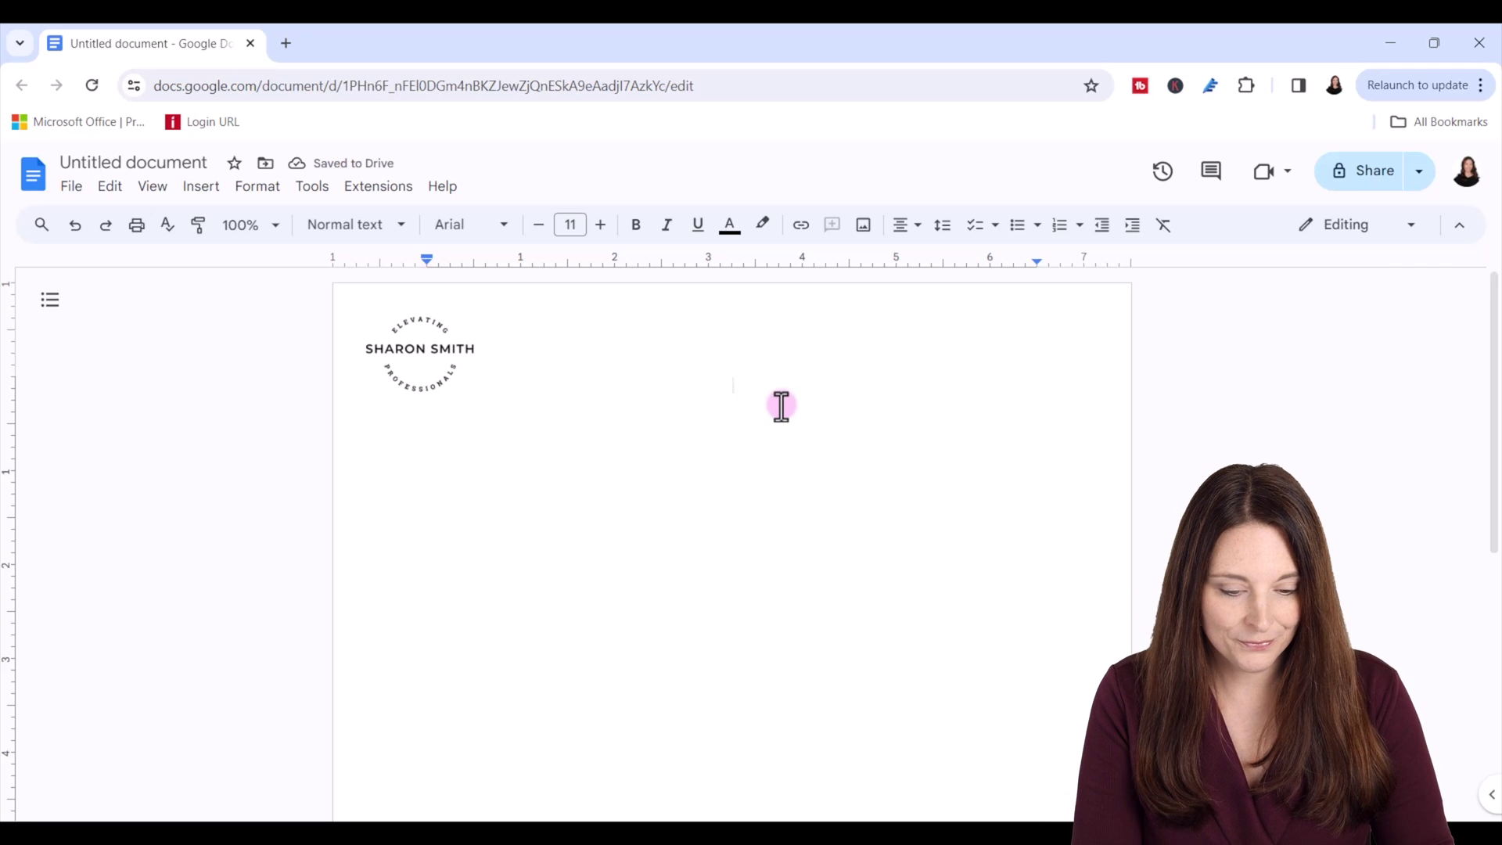
type("INCIDENT REPORTFORM")
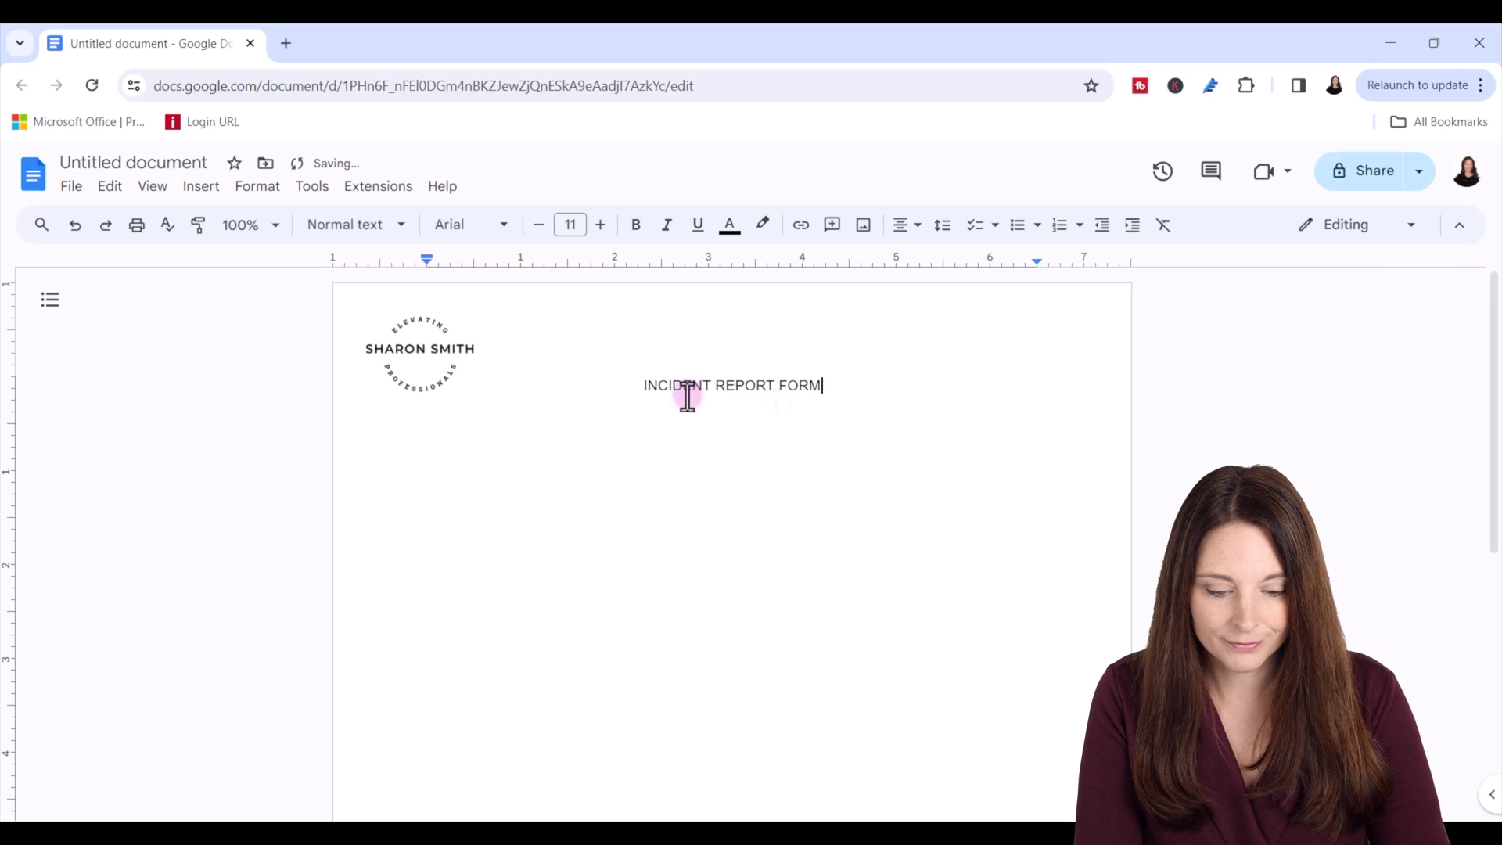
triple_click(828, 387)
left_click_drag(828, 387, 657, 387)
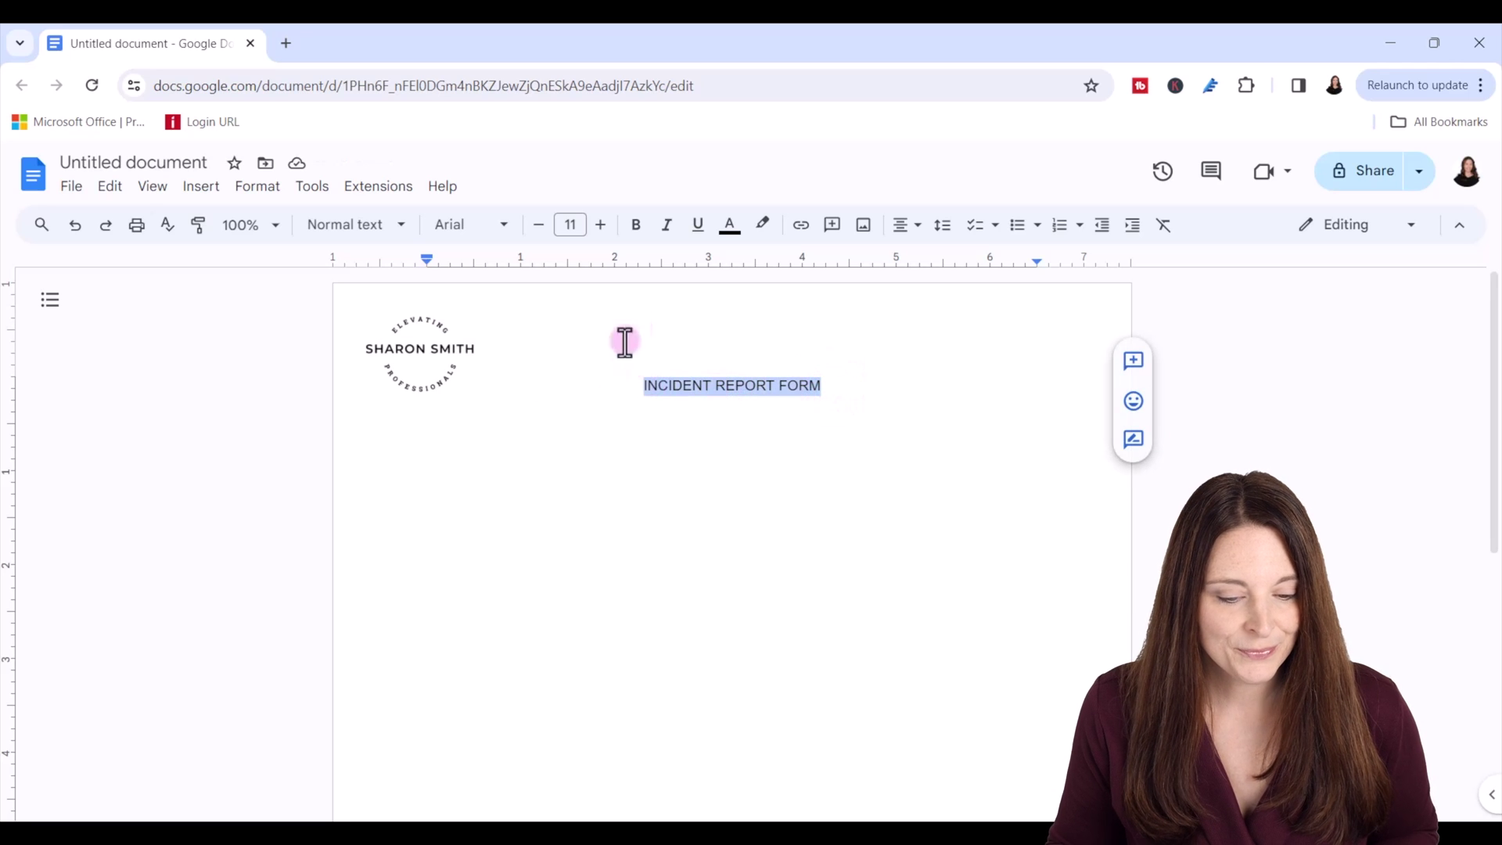
left_click(637, 226)
left_click(603, 225)
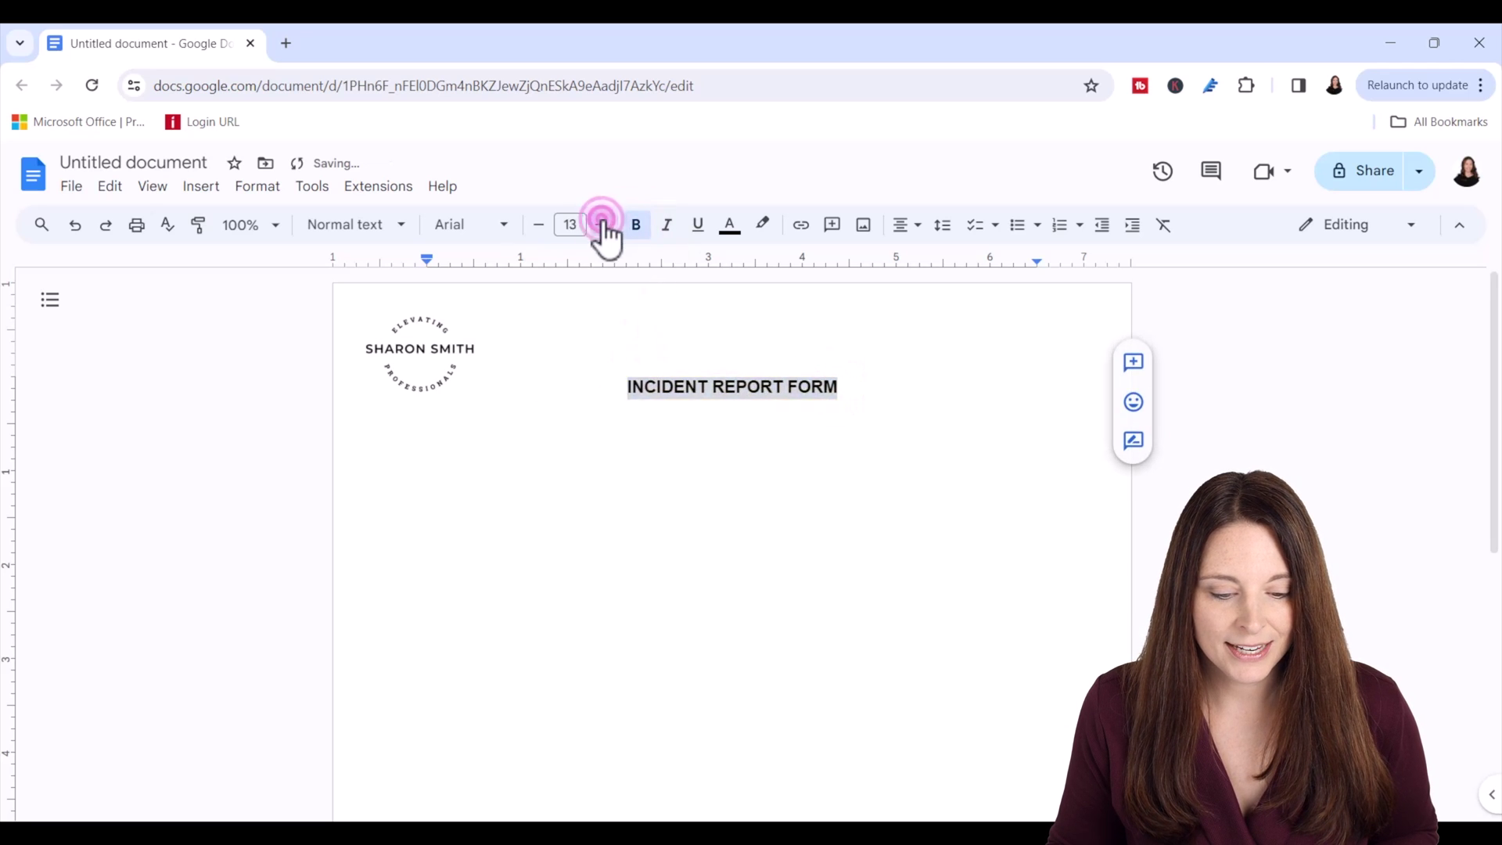
left_click(603, 226)
left_click(603, 225)
Start a new left-aligned line below the title.
left_click(971, 420)
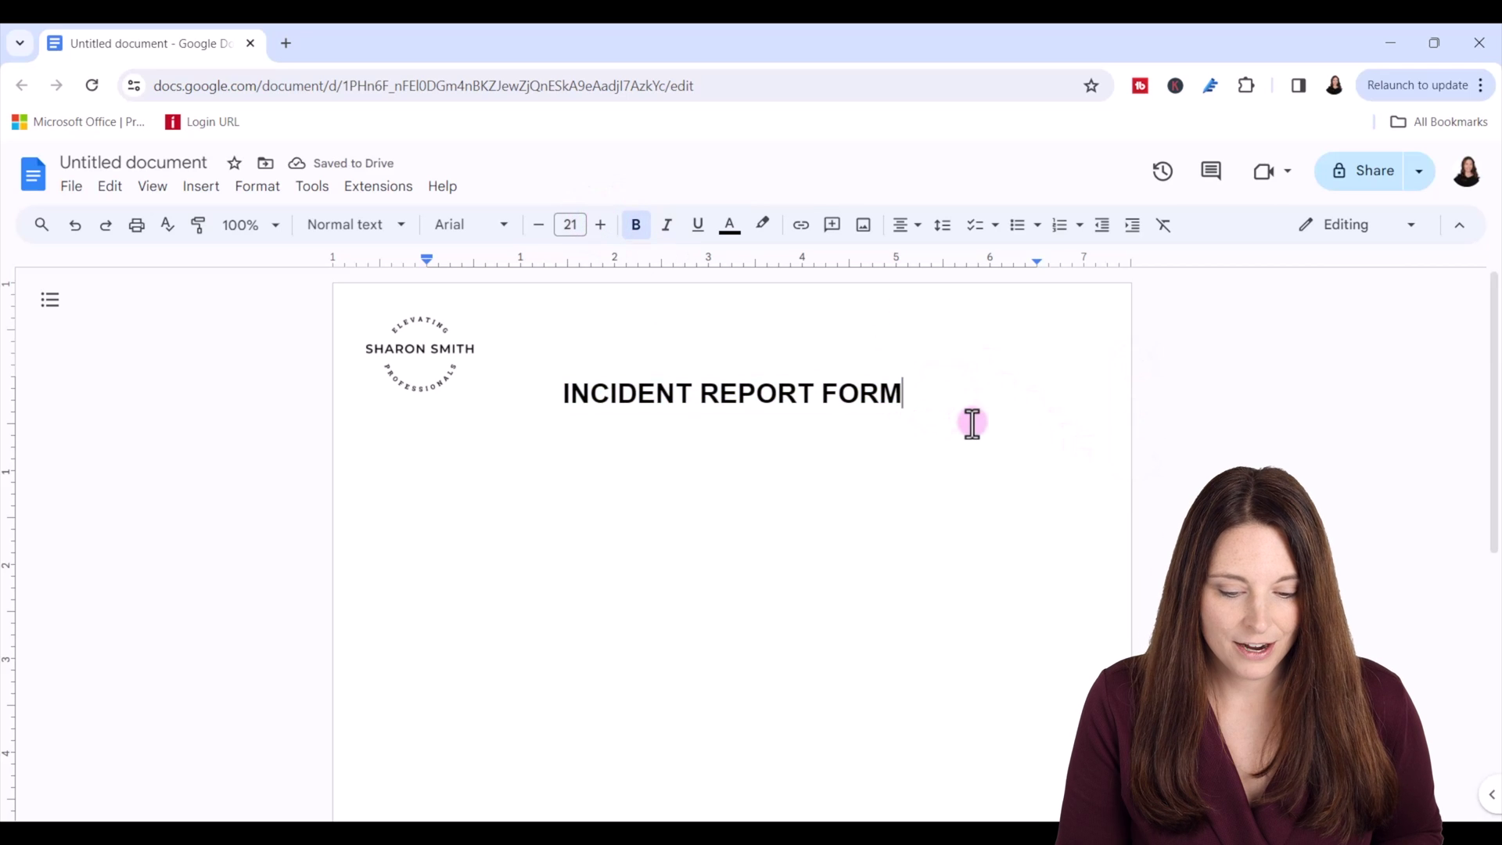
key("Down")
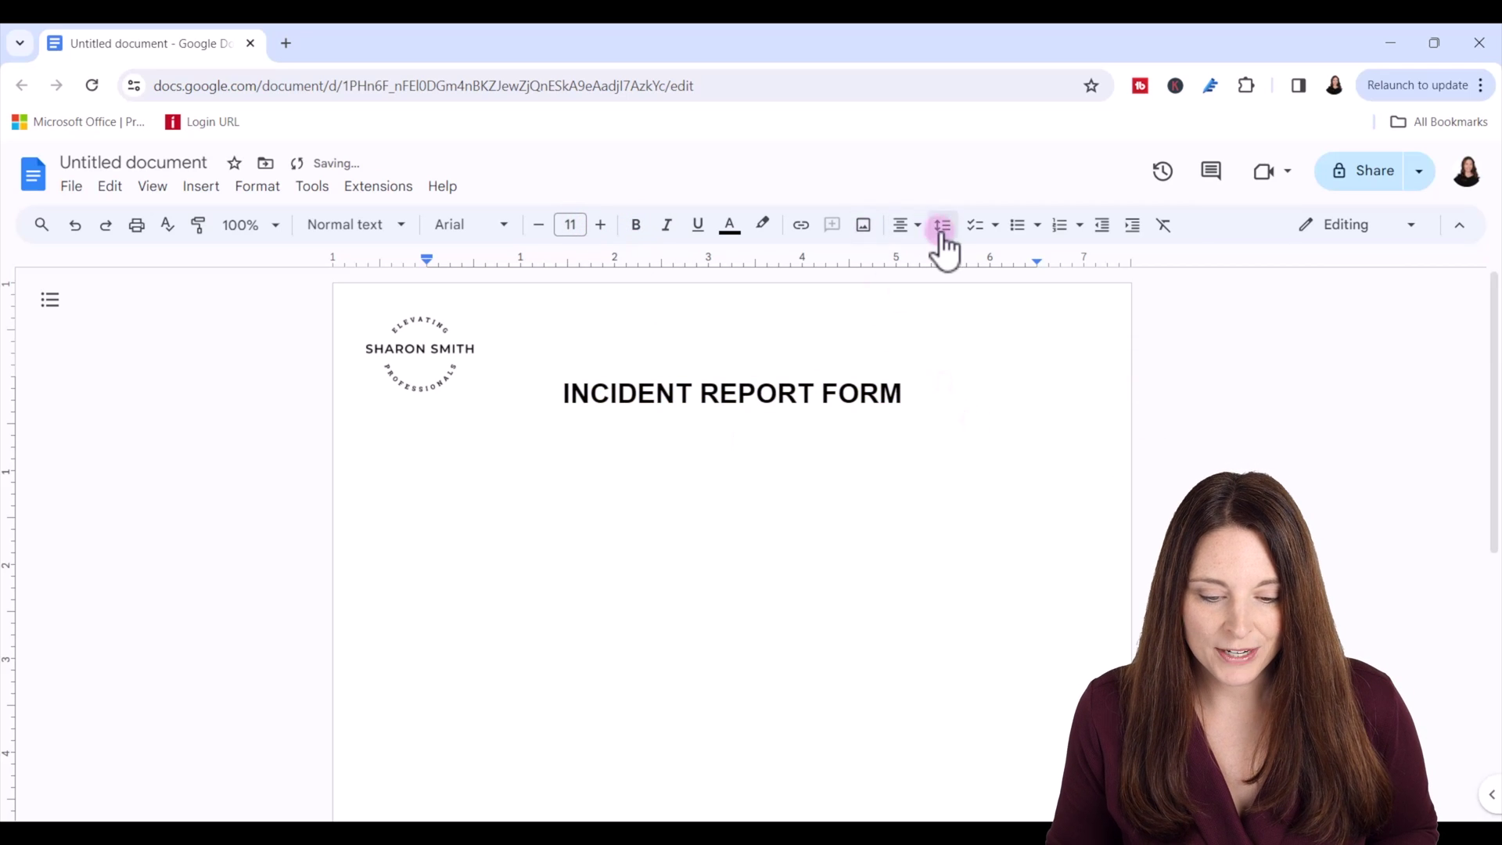
left_click(915, 225)
left_click(909, 262)
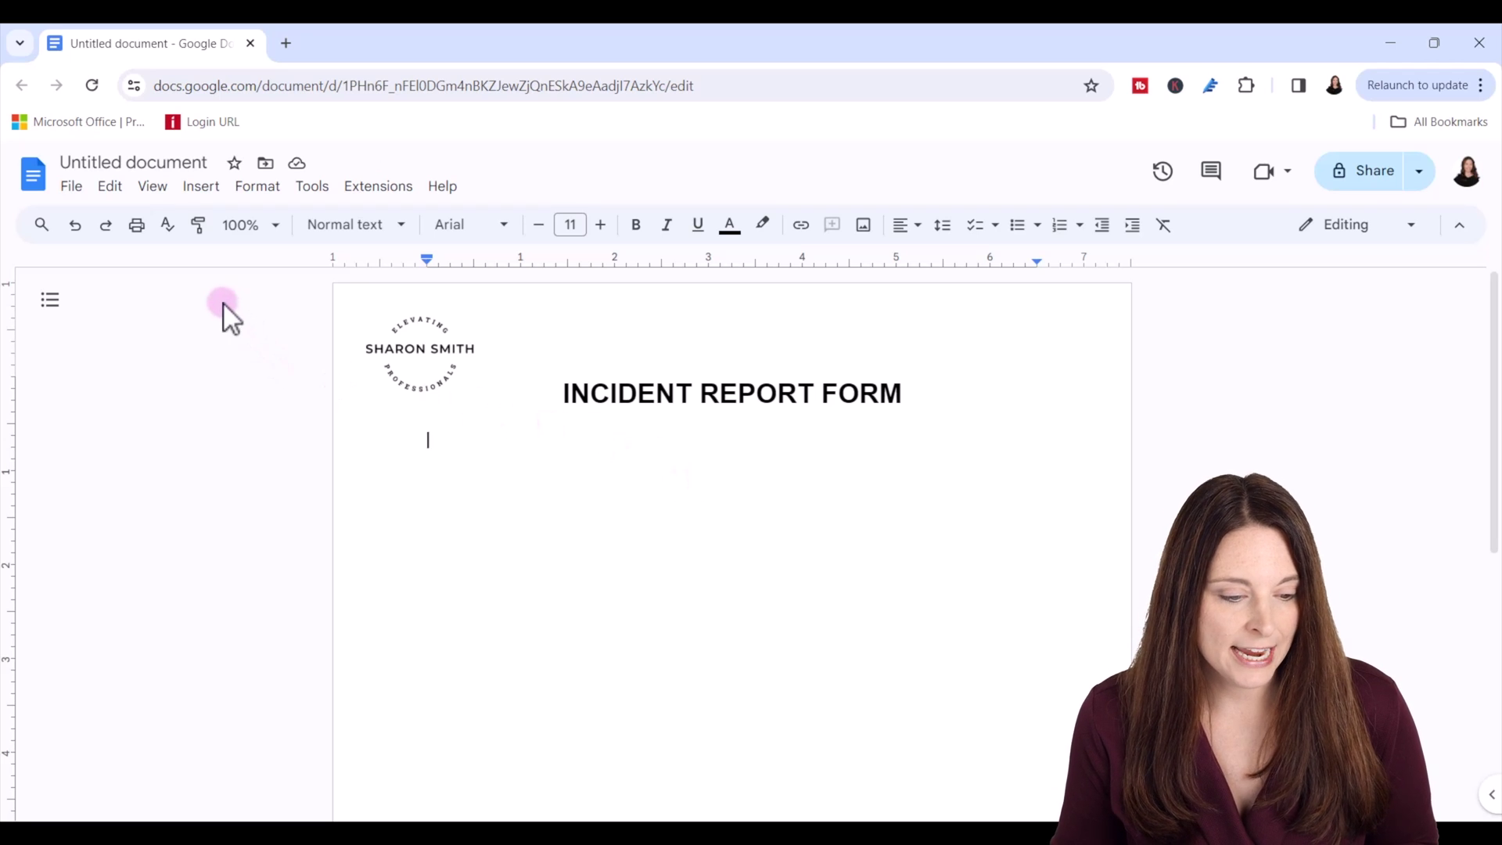
left_click(201, 189)
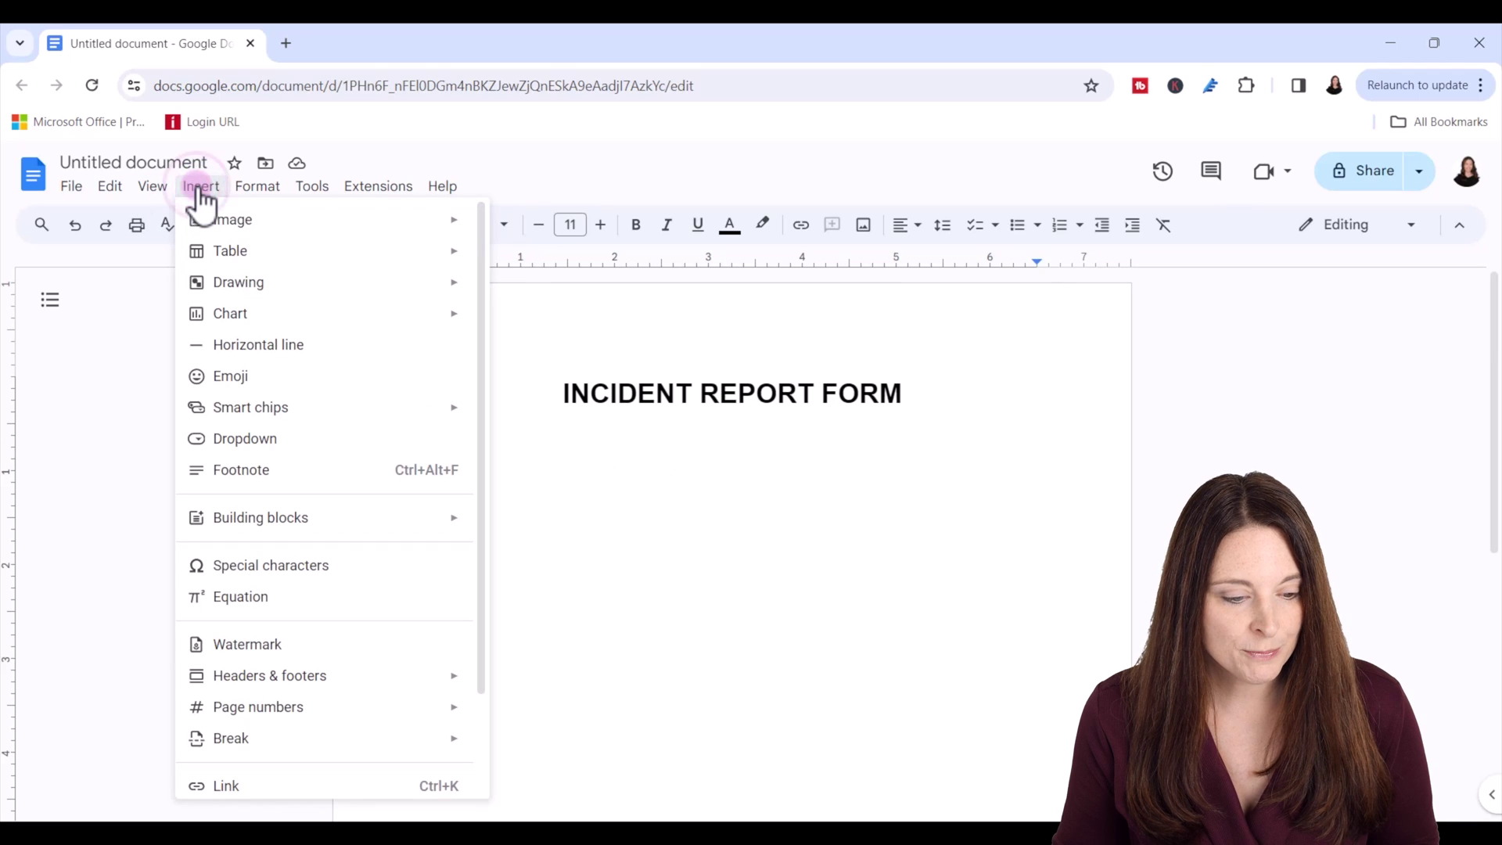
mouse_move(230, 250)
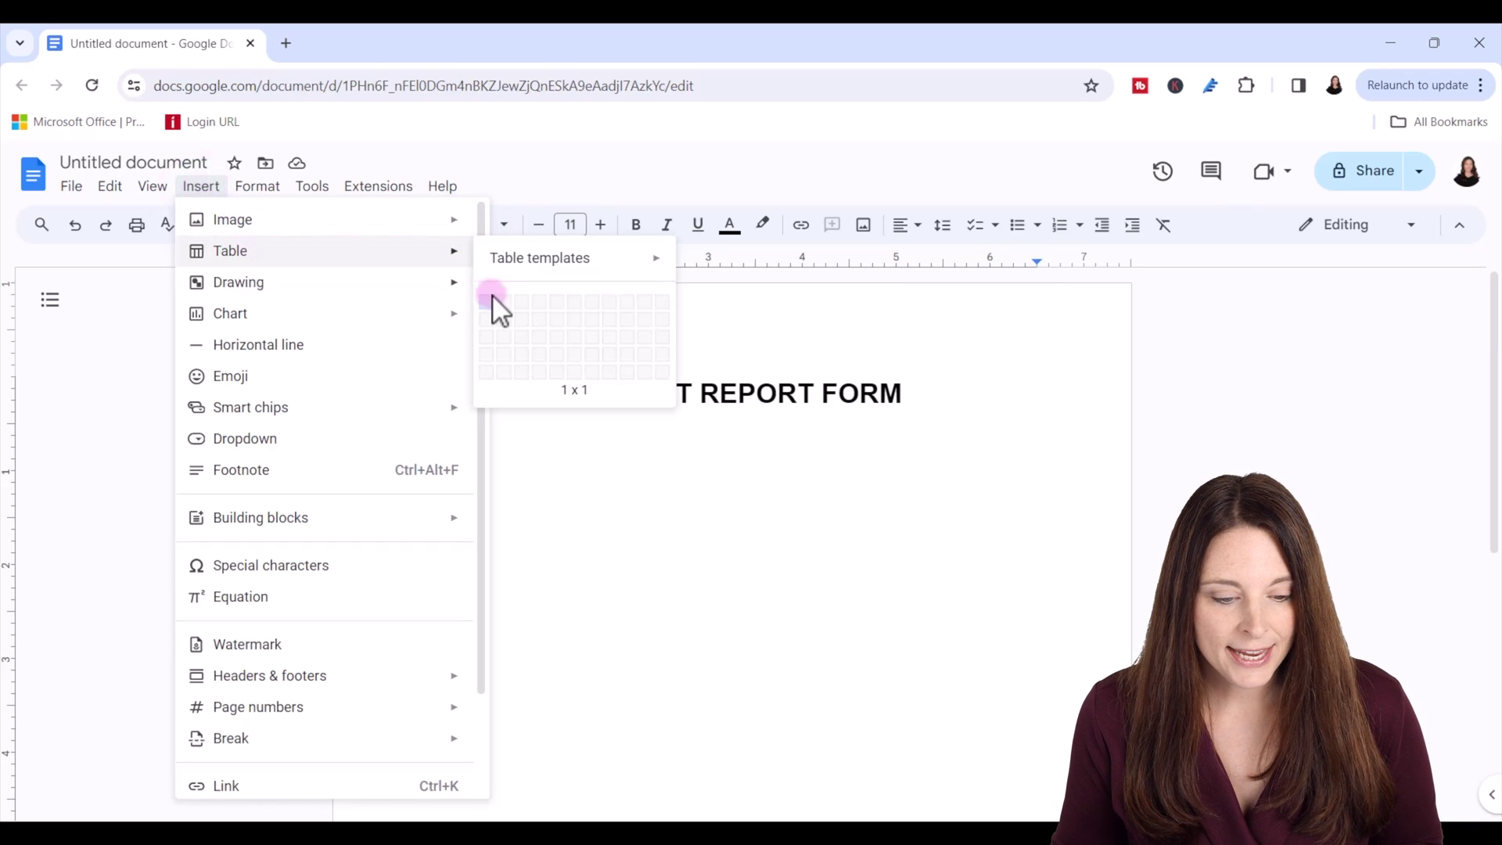
Insert a one-row, four-column table with Name: and Date/Time labels.
left_click(539, 304)
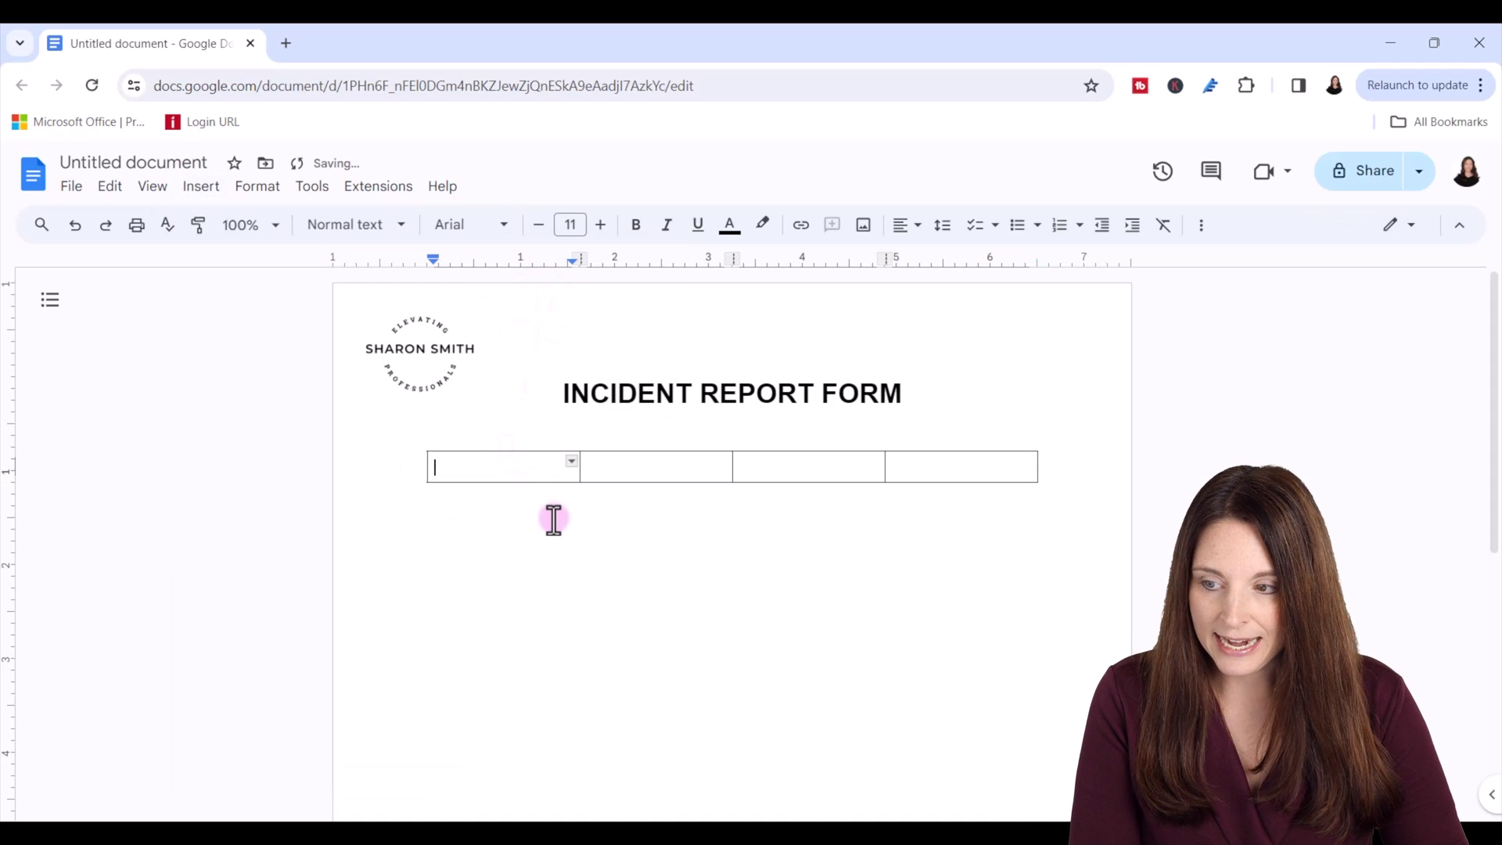
type("Name:")
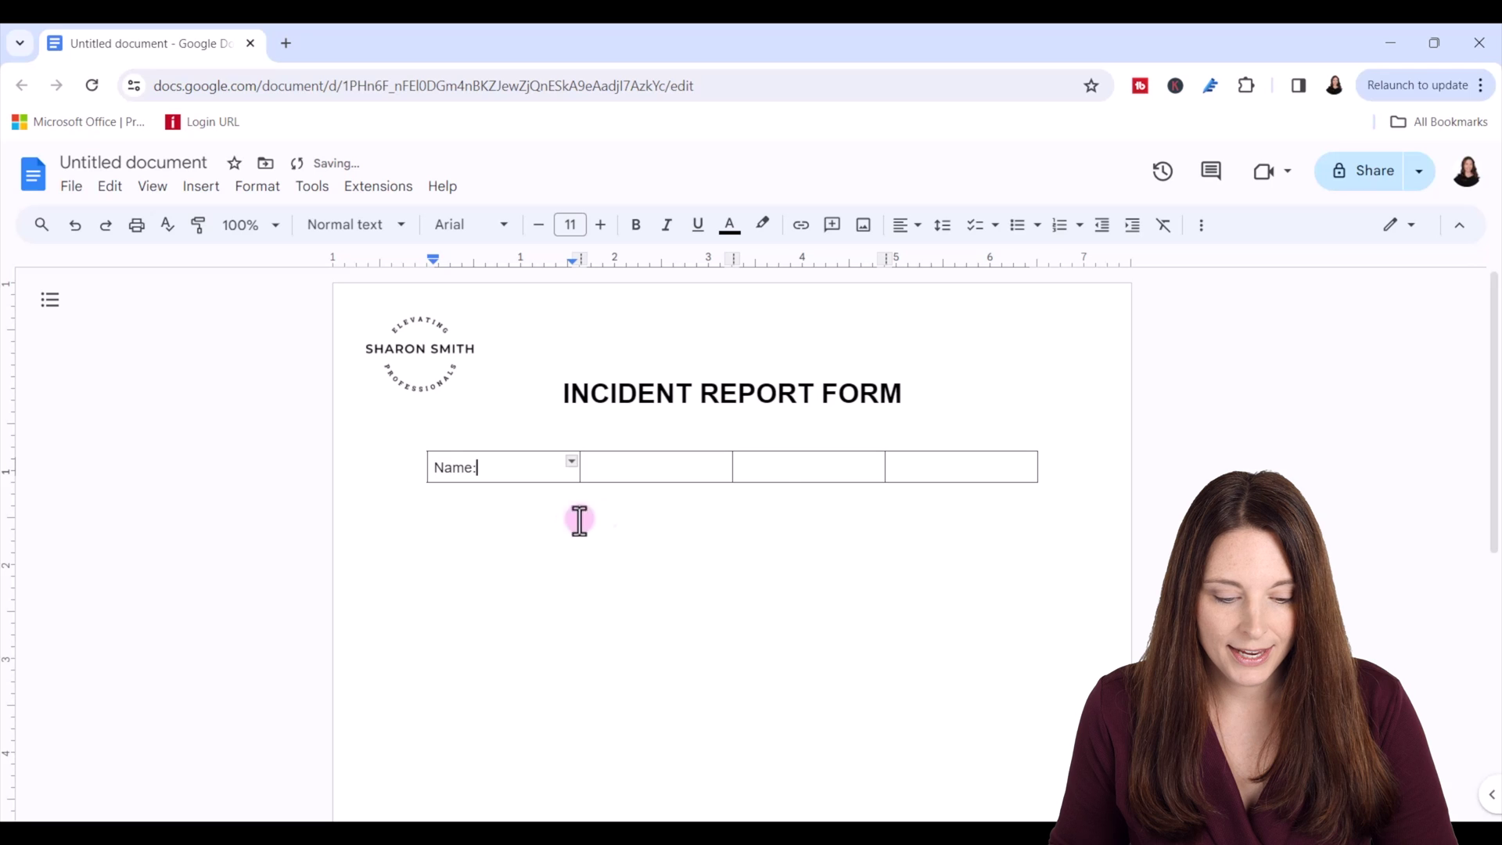
left_click(776, 469)
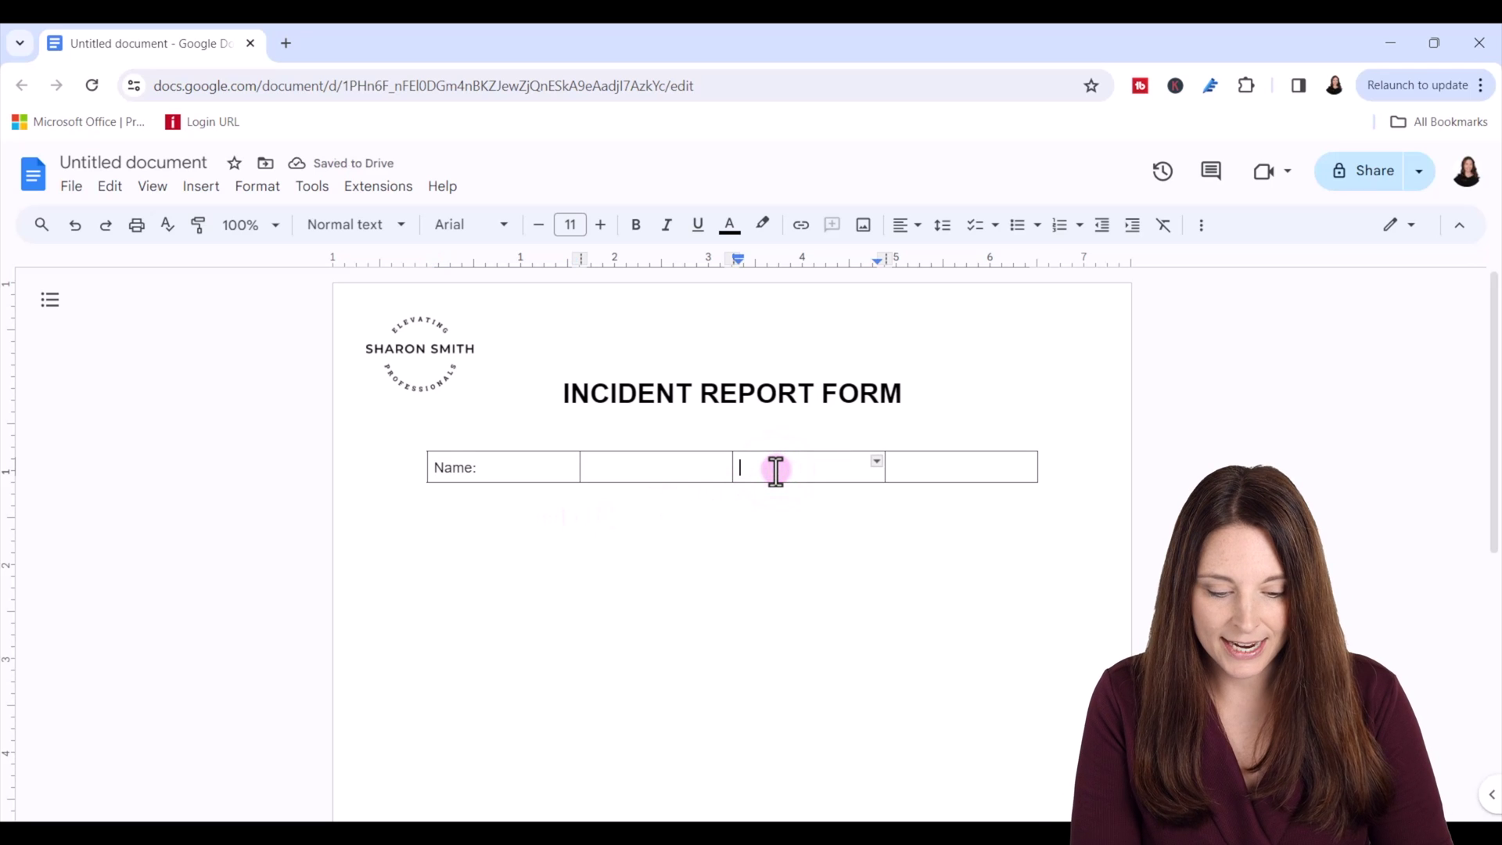
type("Date/Time")
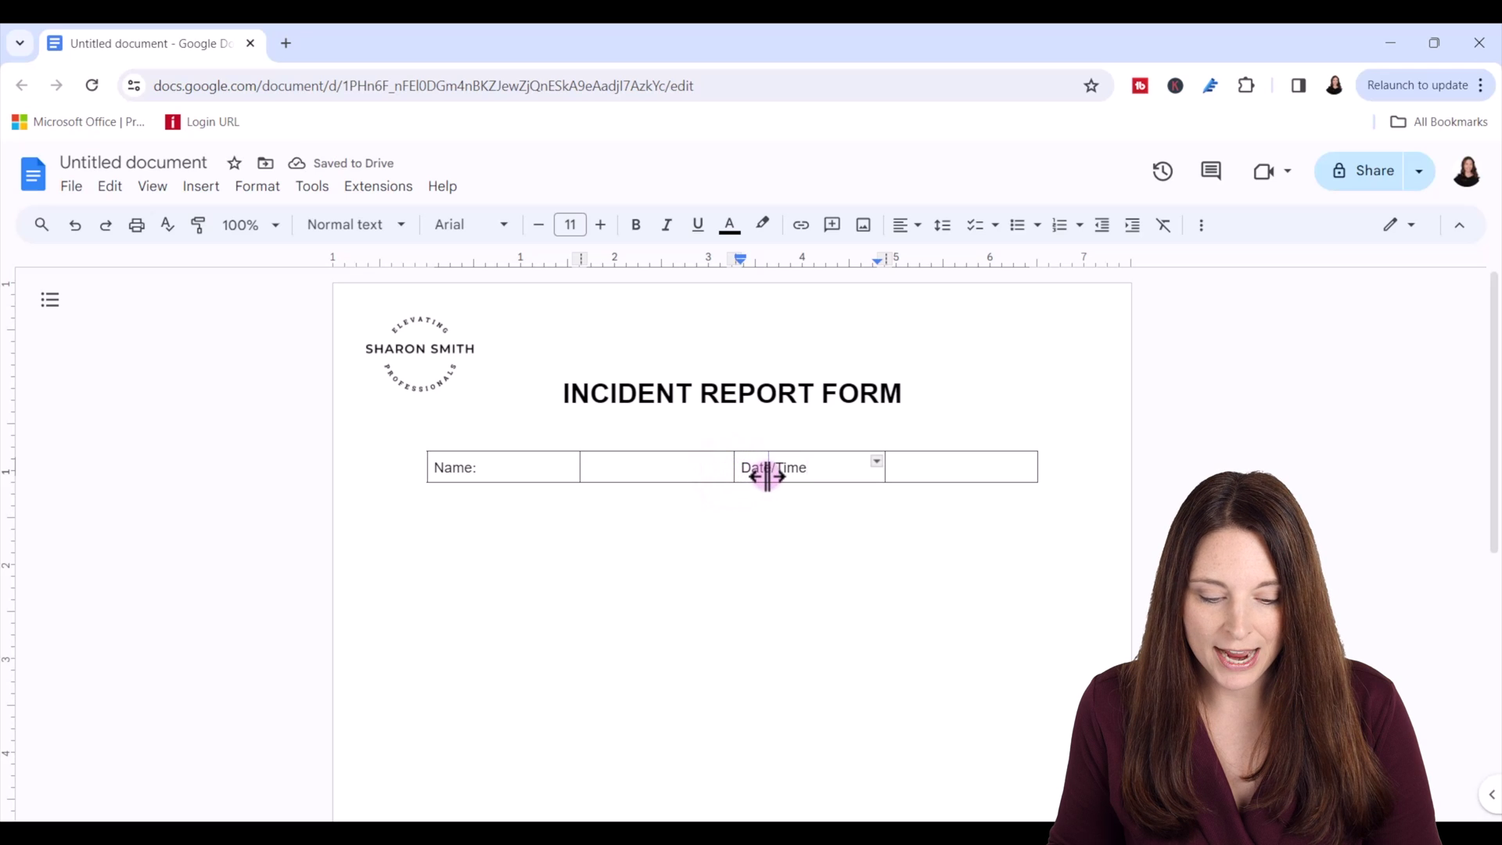
Widen the second and Date/Time columns by dragging their borders.
left_click_drag(774, 474, 776, 476)
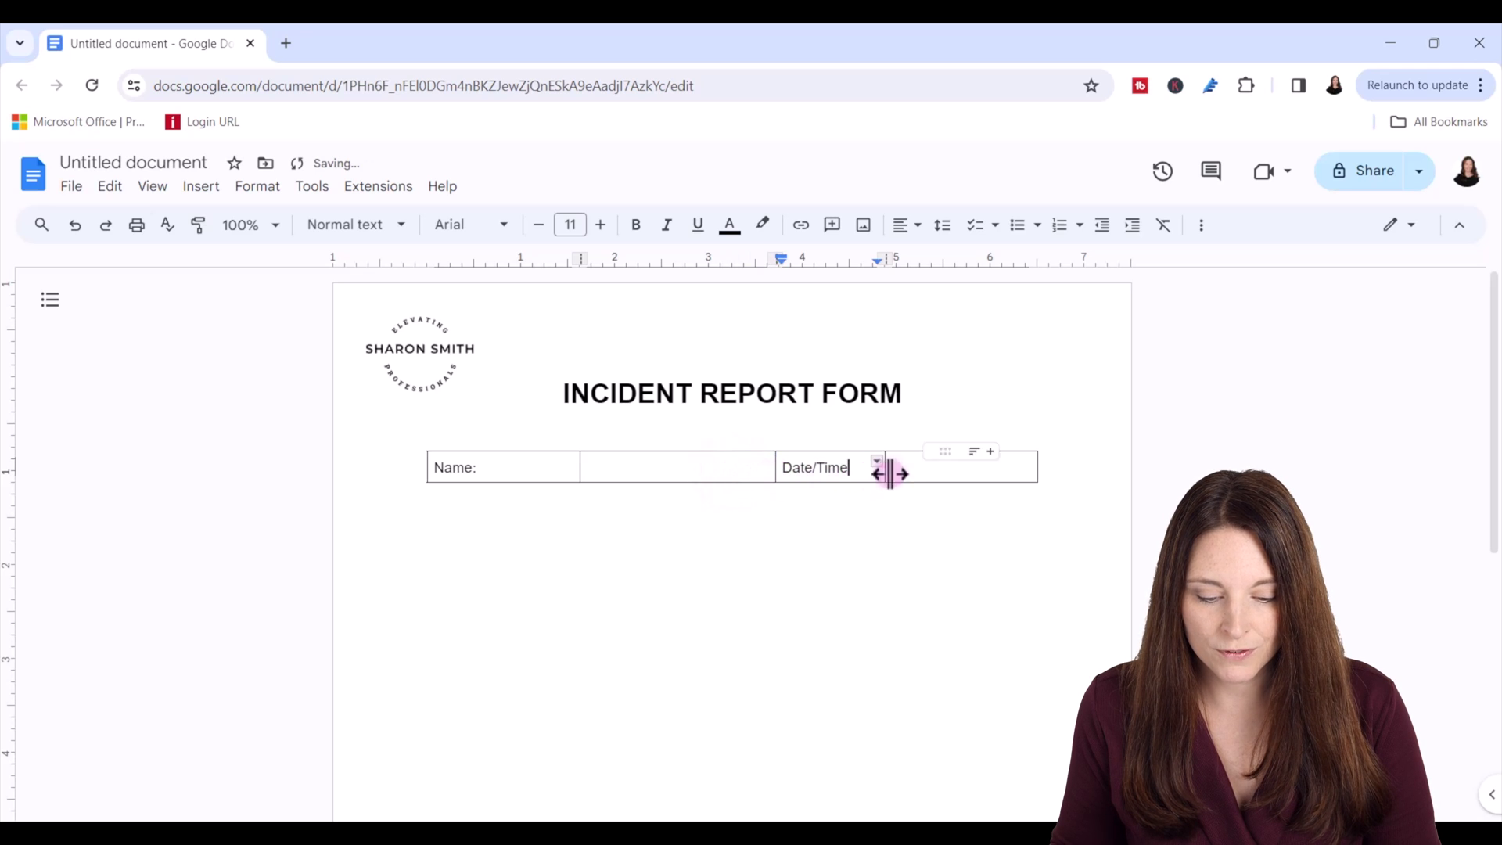
left_click_drag(888, 472, 907, 468)
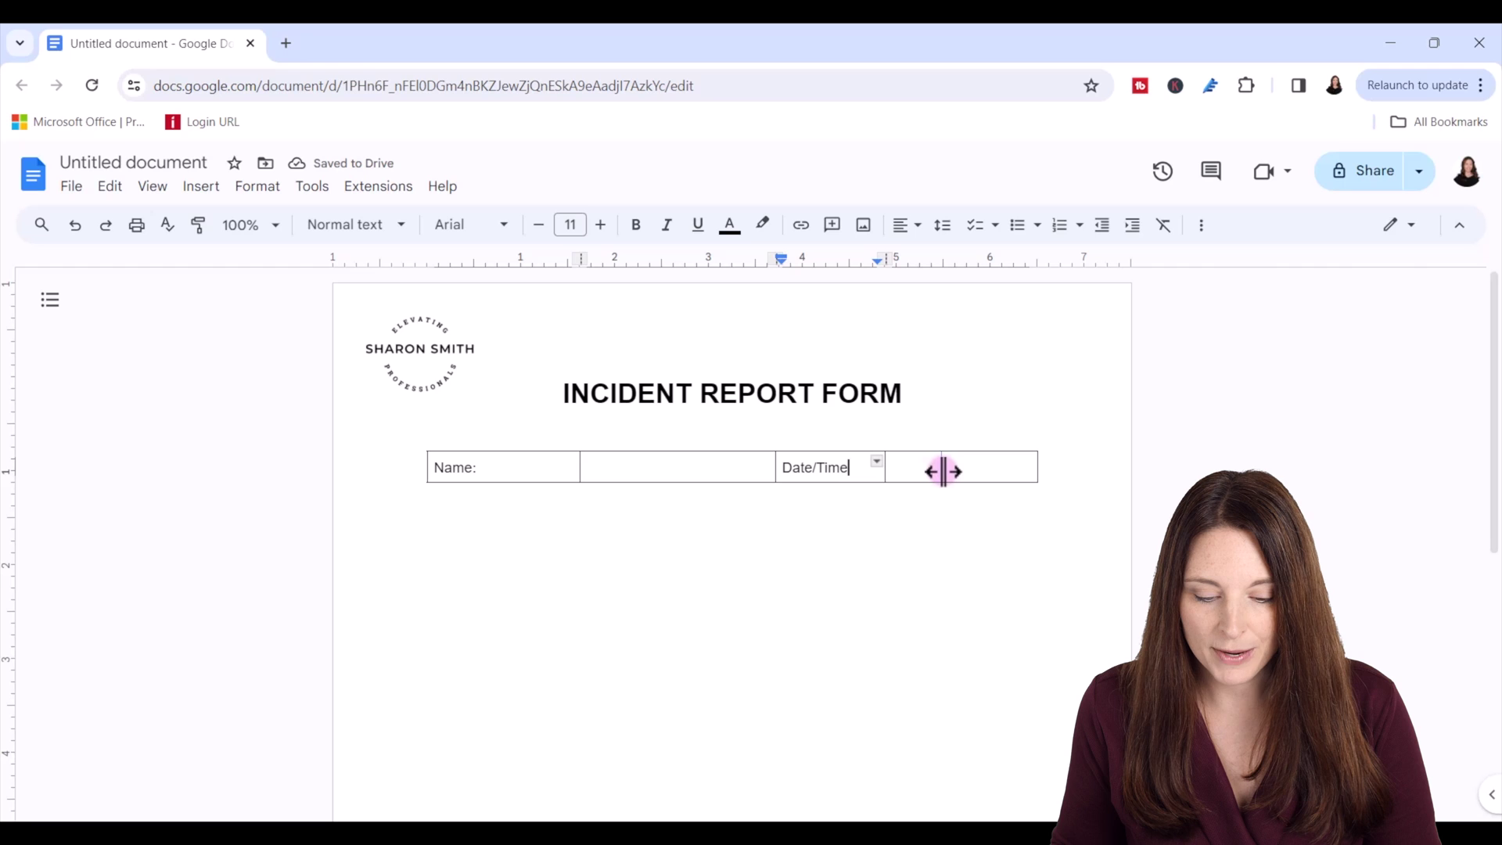
left_click_drag(915, 467, 915, 468)
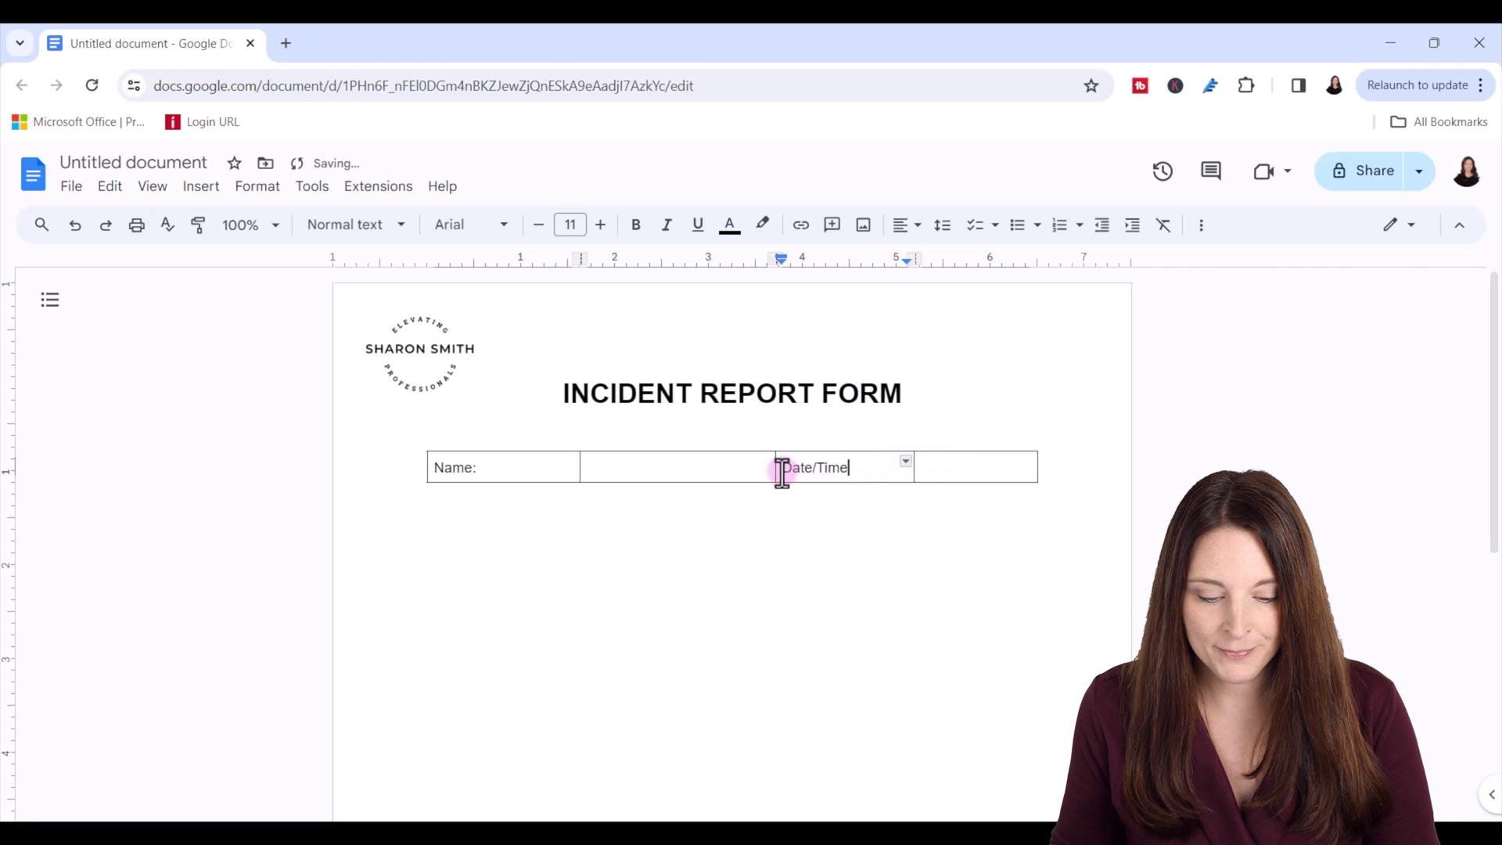
Widen the blank column before Date/Time and narrow the Name: column.
left_click_drag(785, 469, 805, 468)
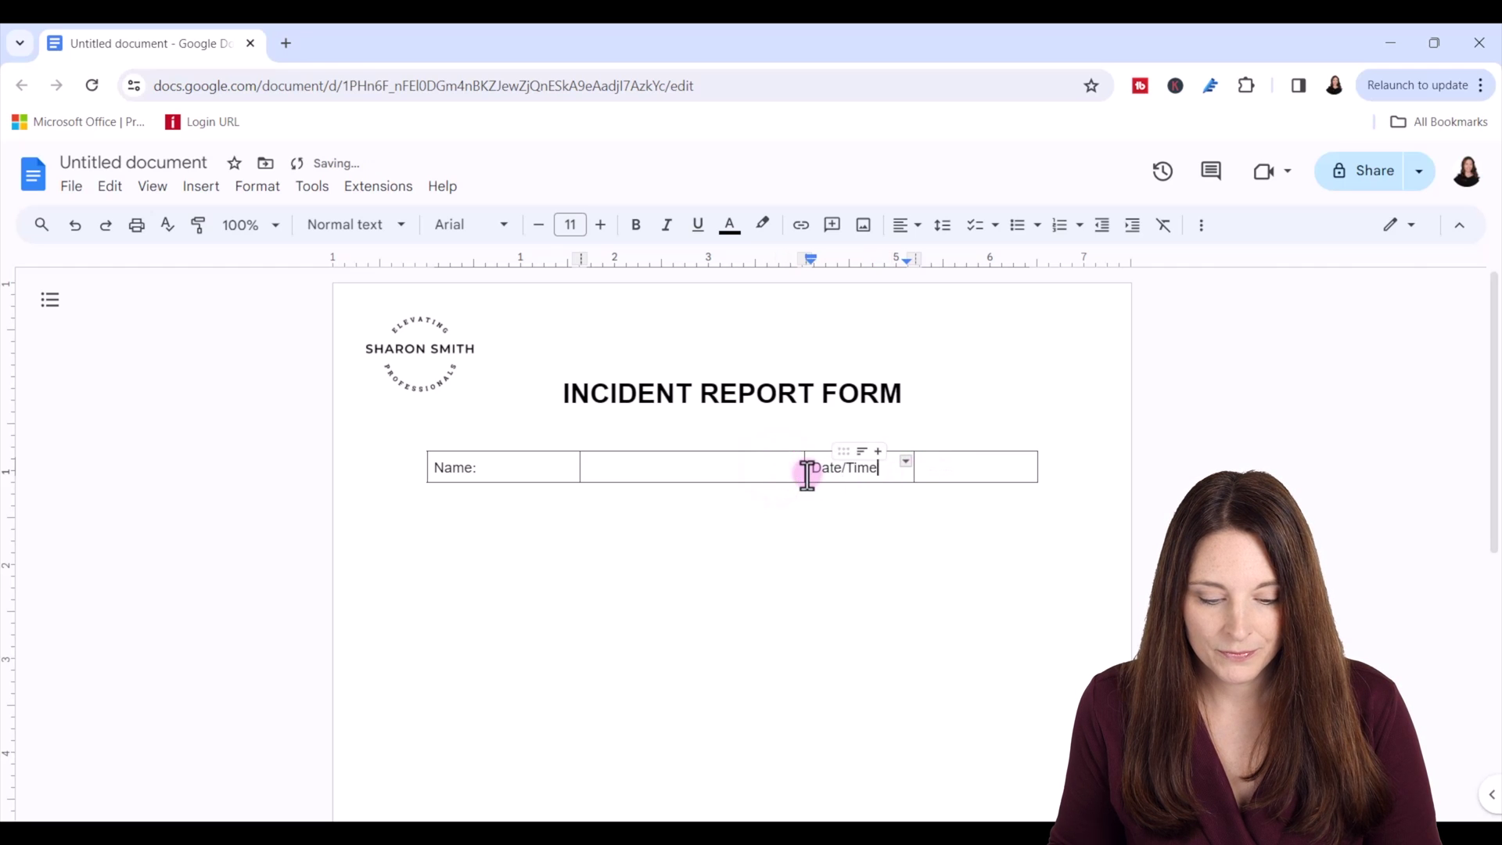
left_click_drag(568, 466, 502, 467)
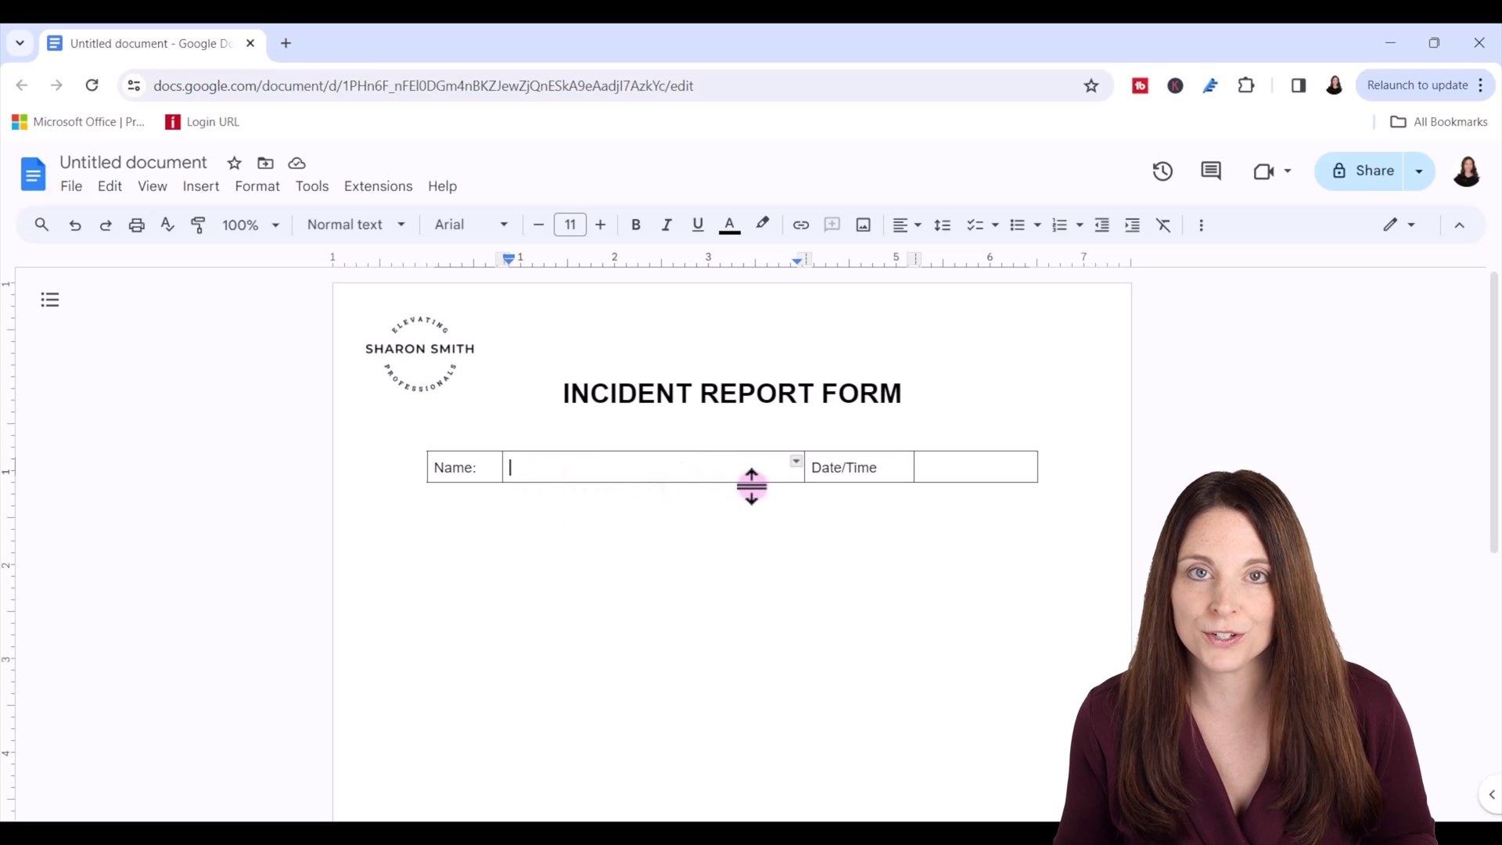
Select the header table's borders one by one starting from the Name: cell.
left_click(430, 466)
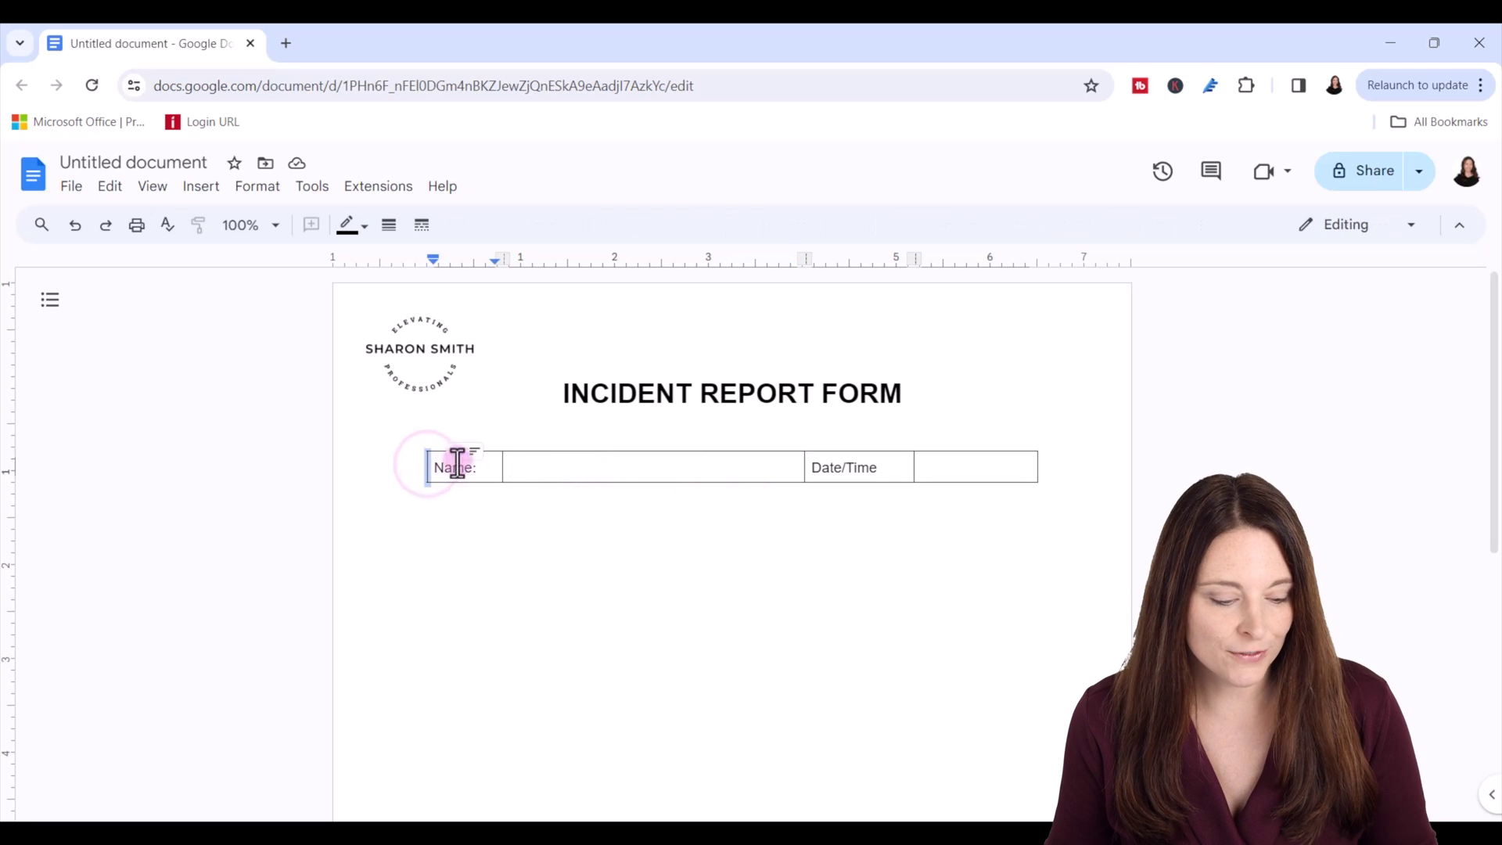
left_click(493, 454, "ctrl")
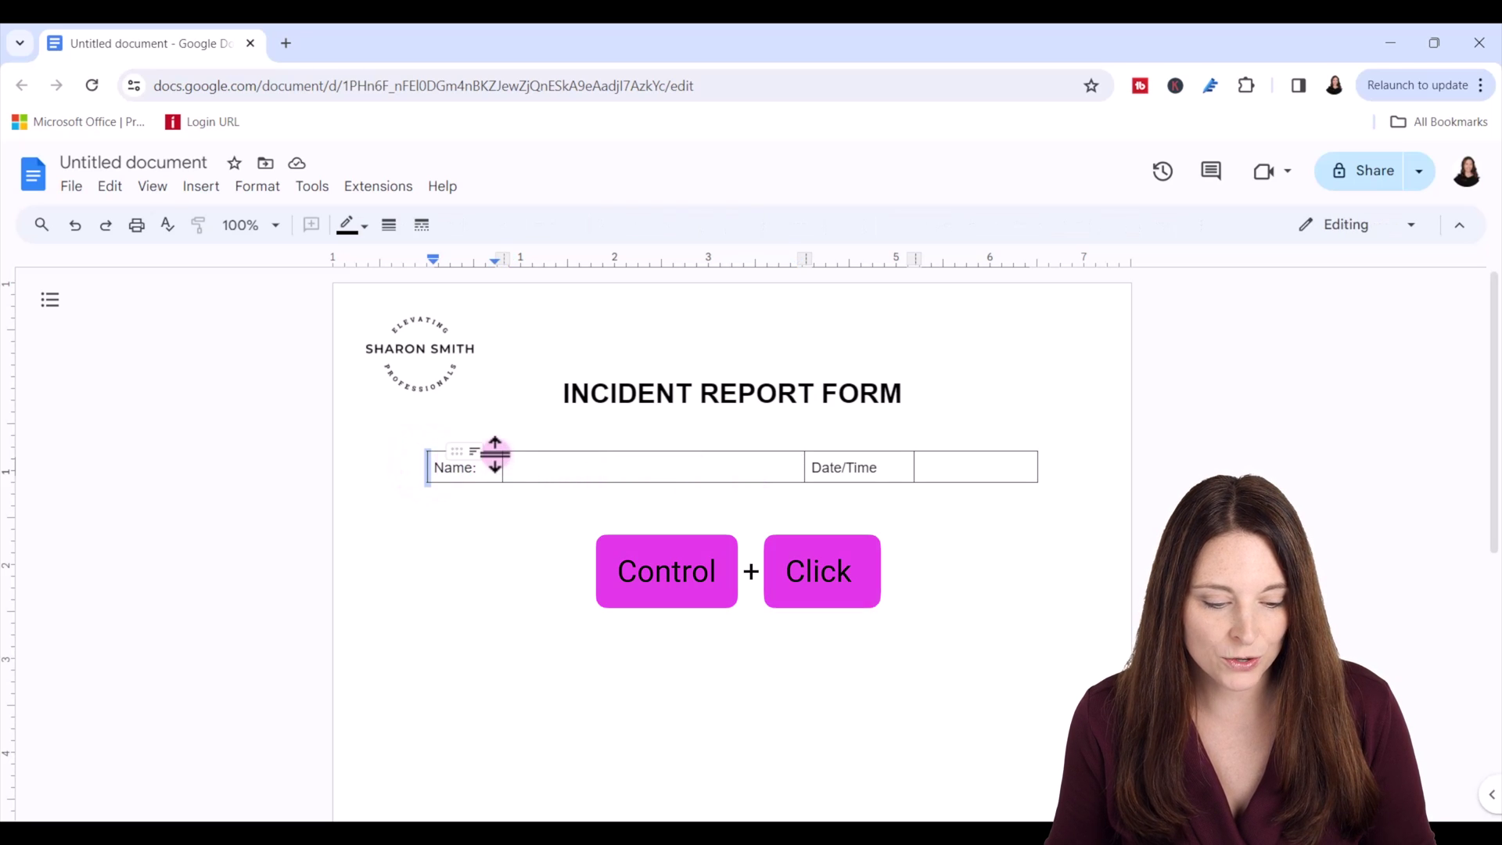
left_click(513, 450, "ctrl")
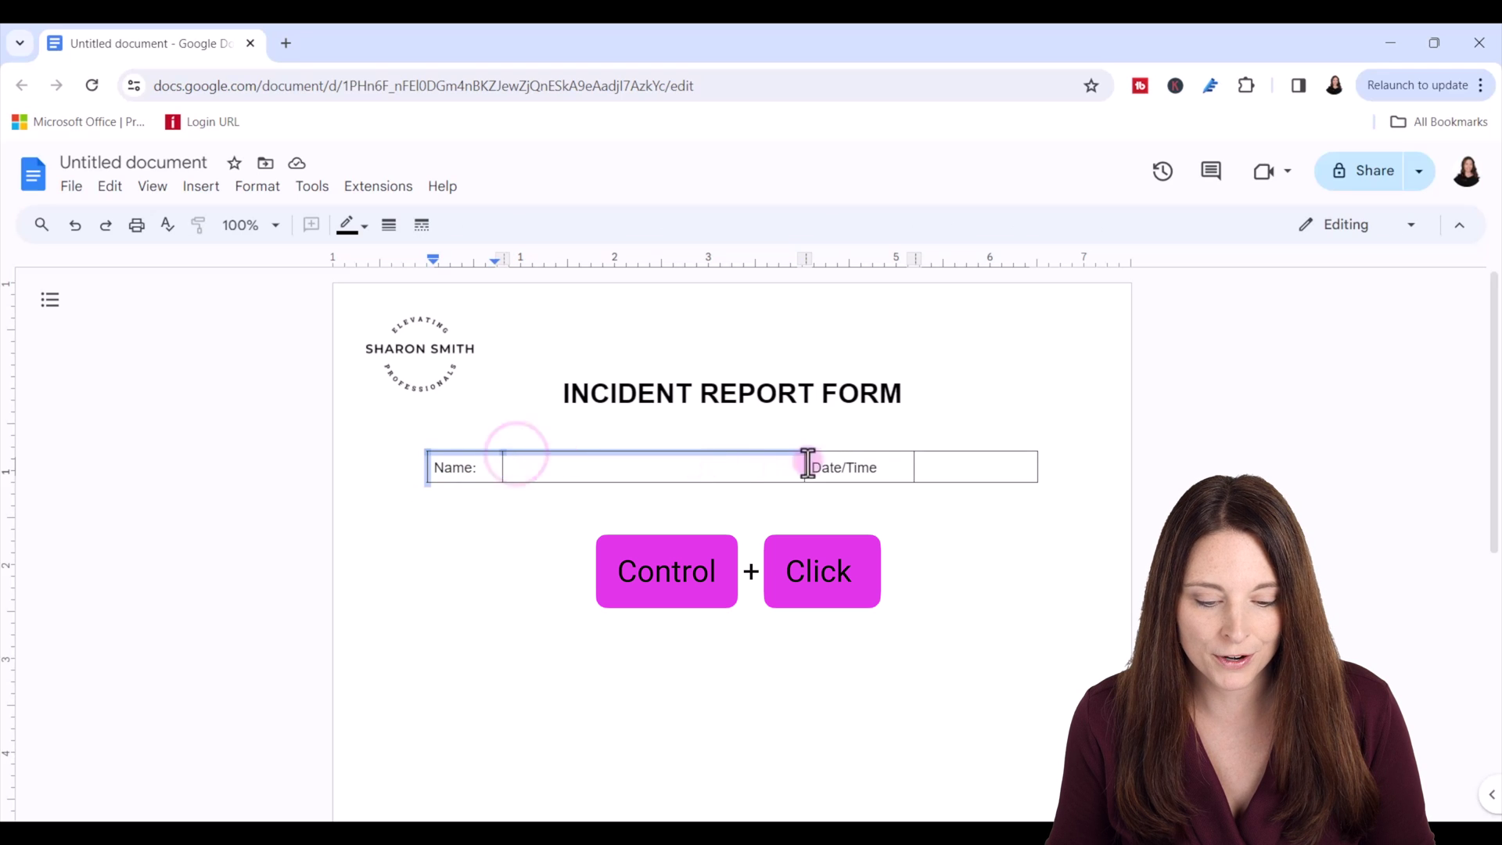
left_click(922, 452, "ctrl")
left_click(1030, 465, "ctrl")
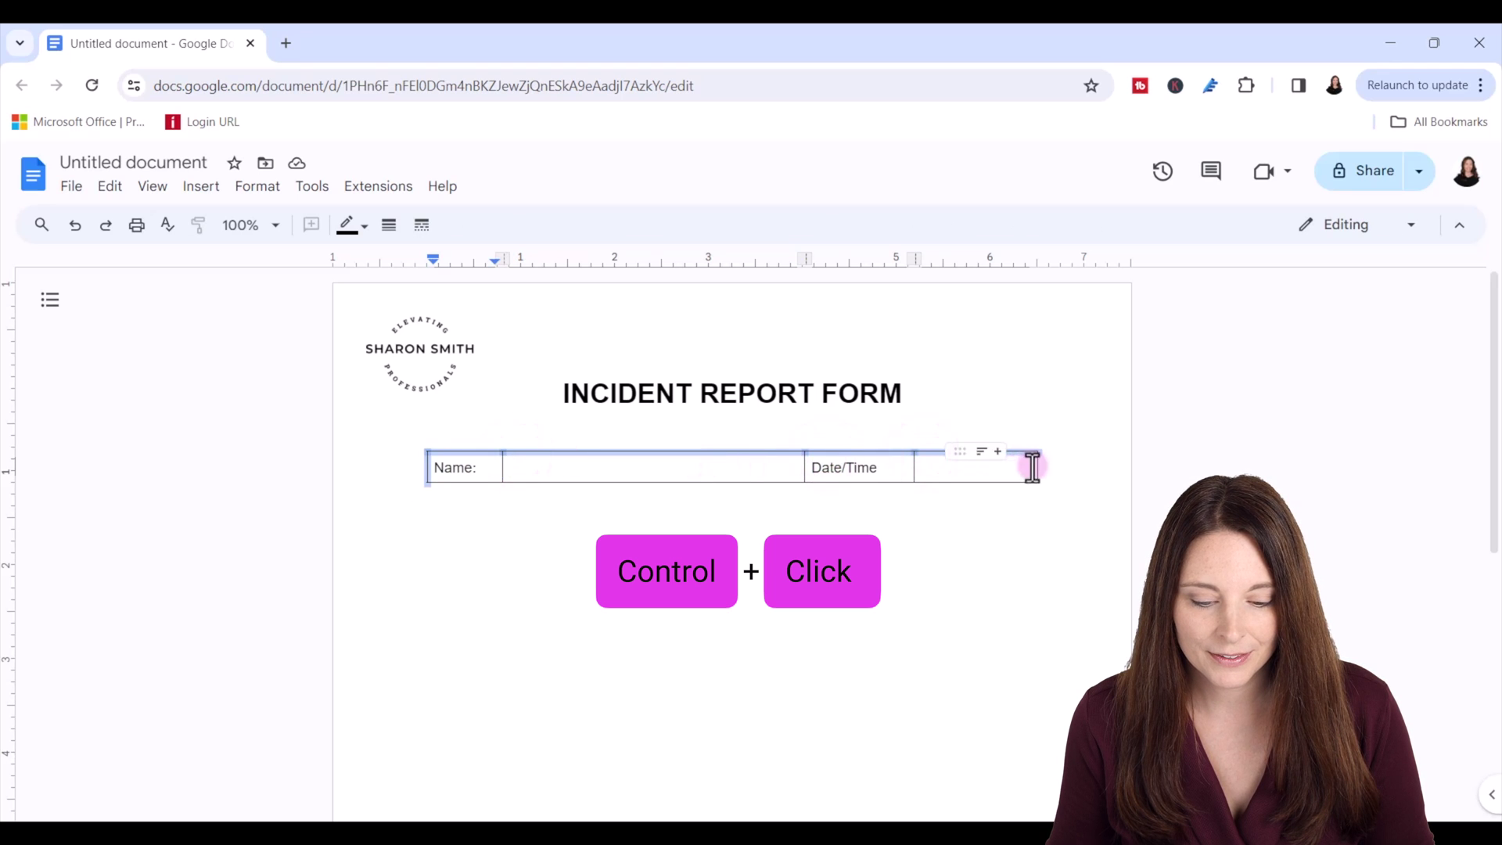
left_click(816, 469, "ctrl")
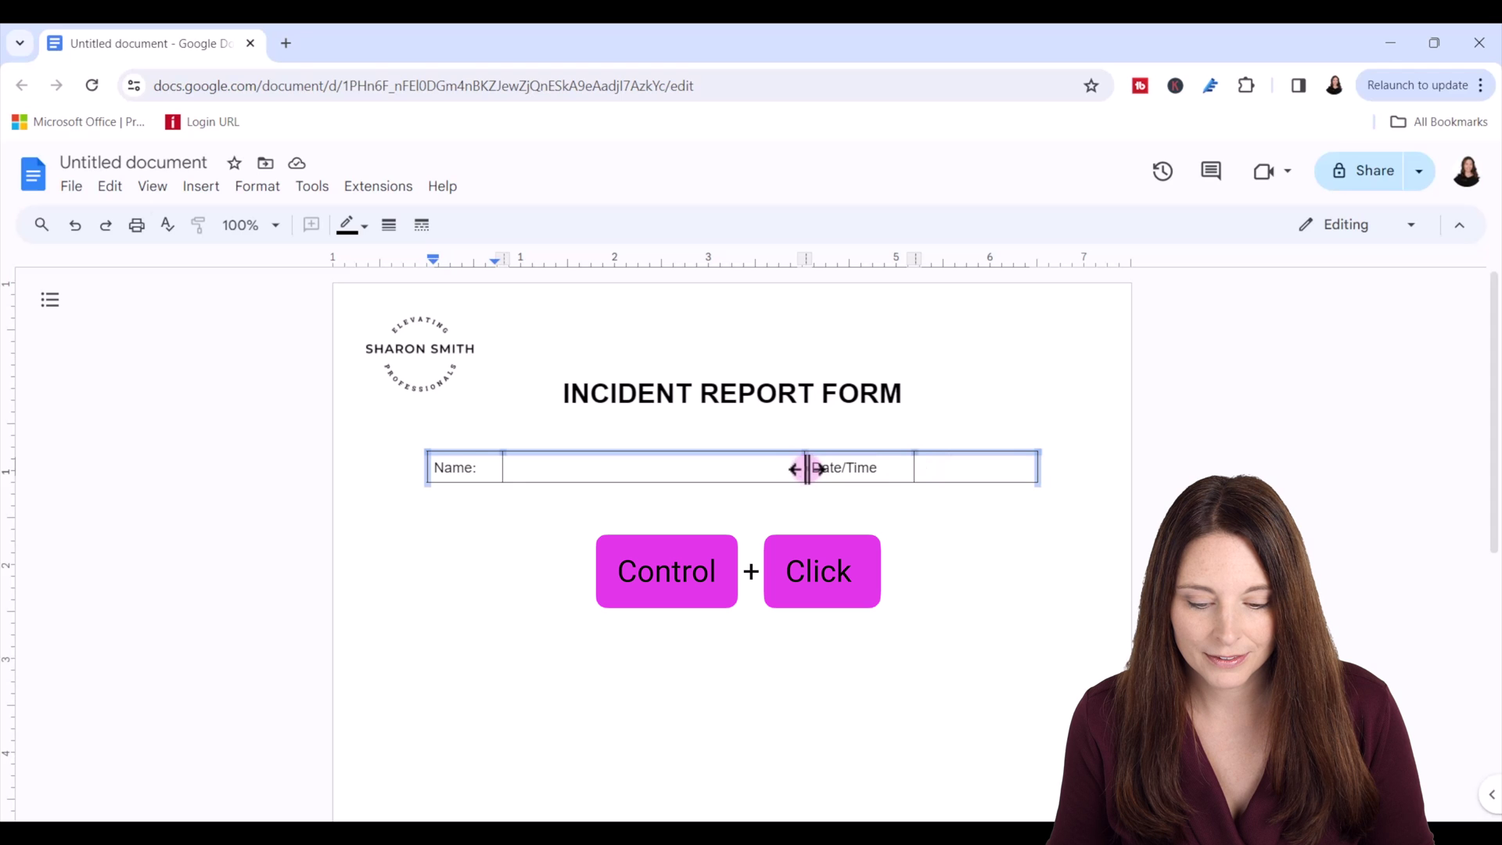
left_click(912, 466, "ctrl")
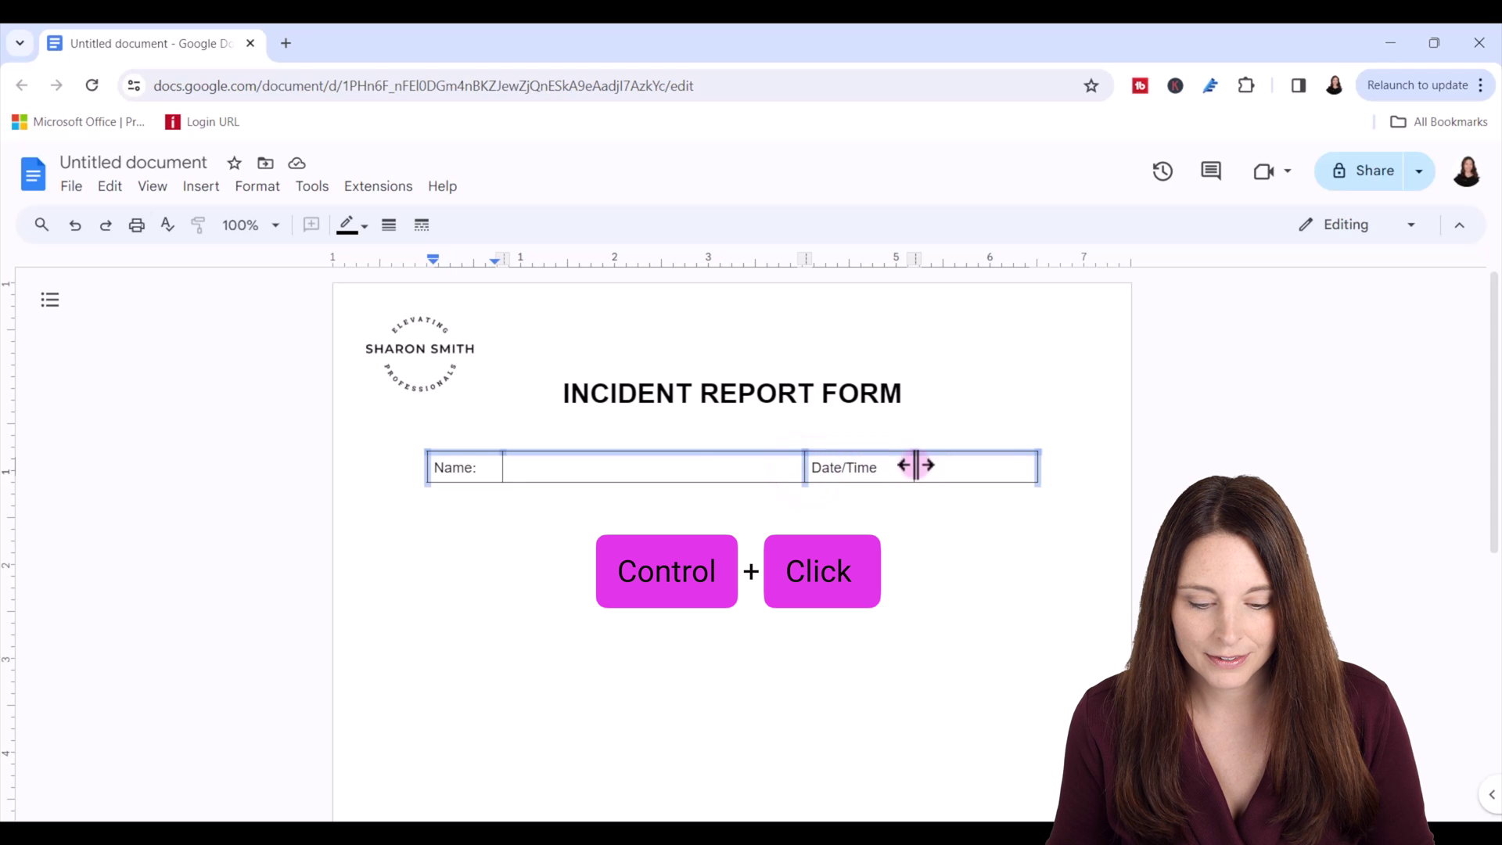
left_click(502, 468, "ctrl")
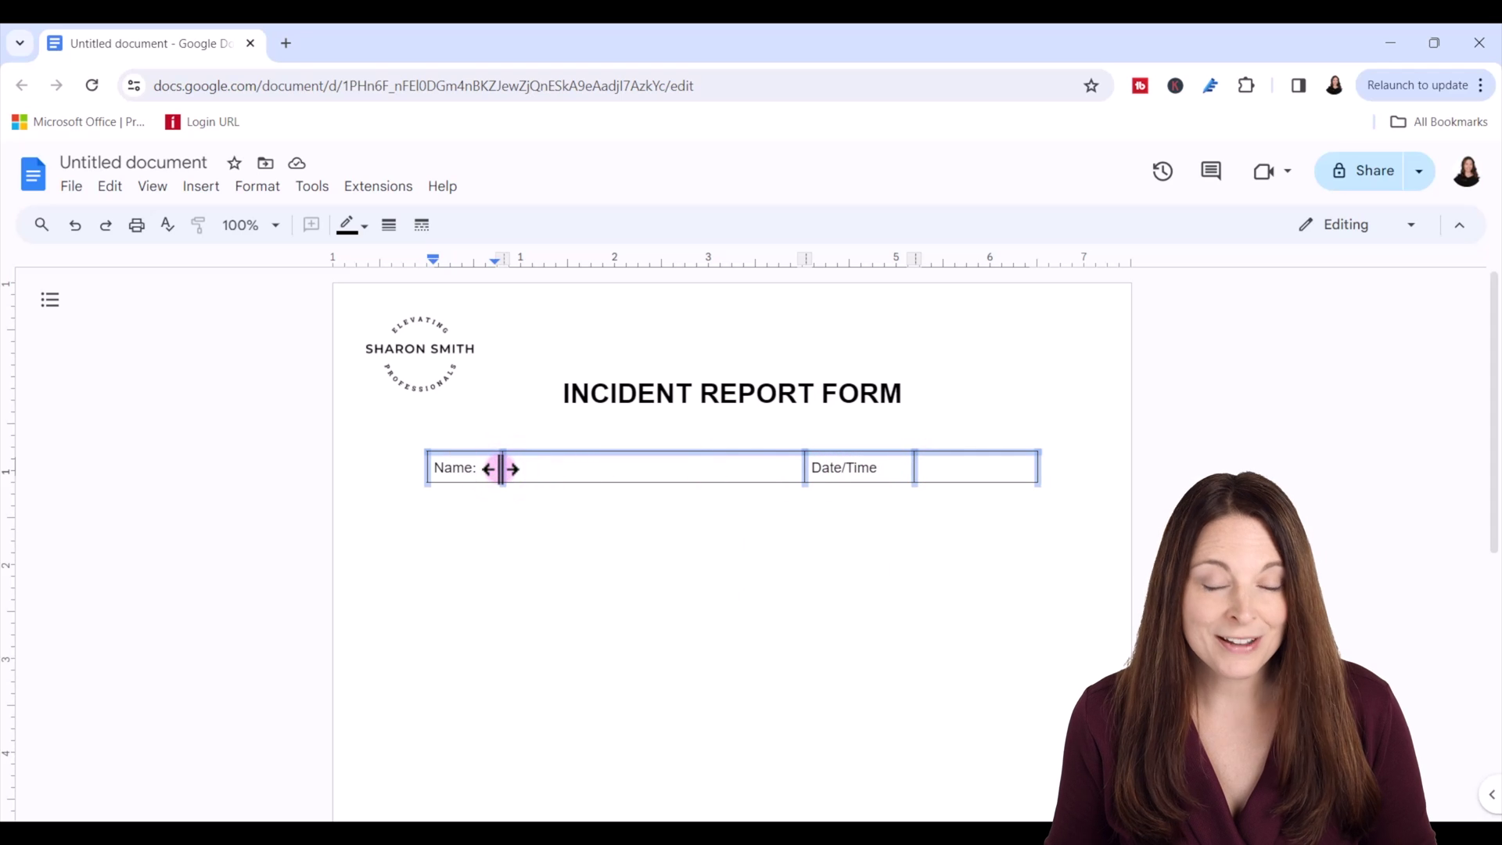
Hide the selected table borders by setting their thickness to 0pt.
left_click(391, 230)
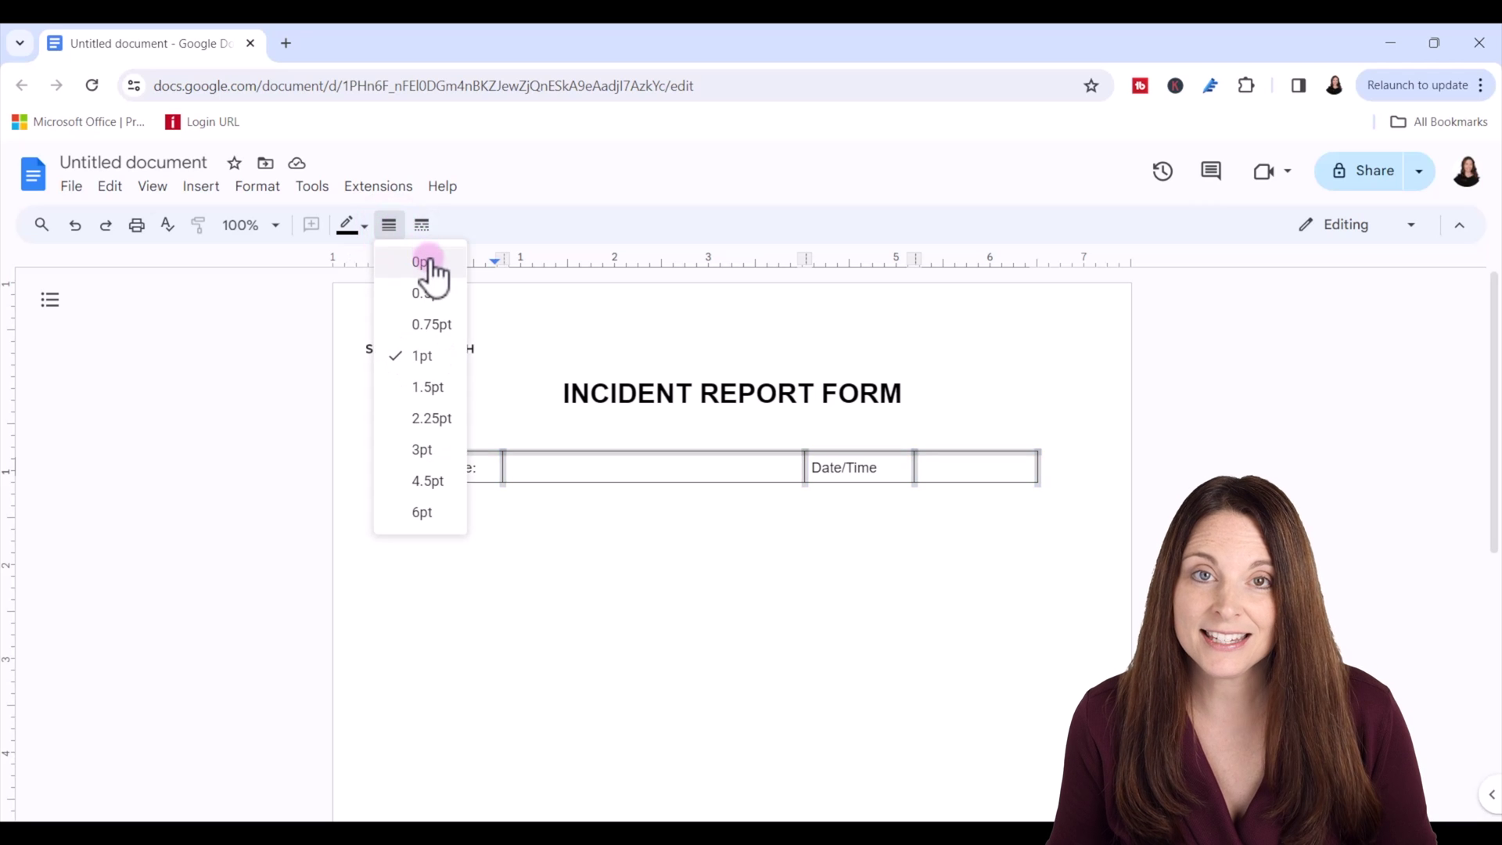
left_click(425, 263)
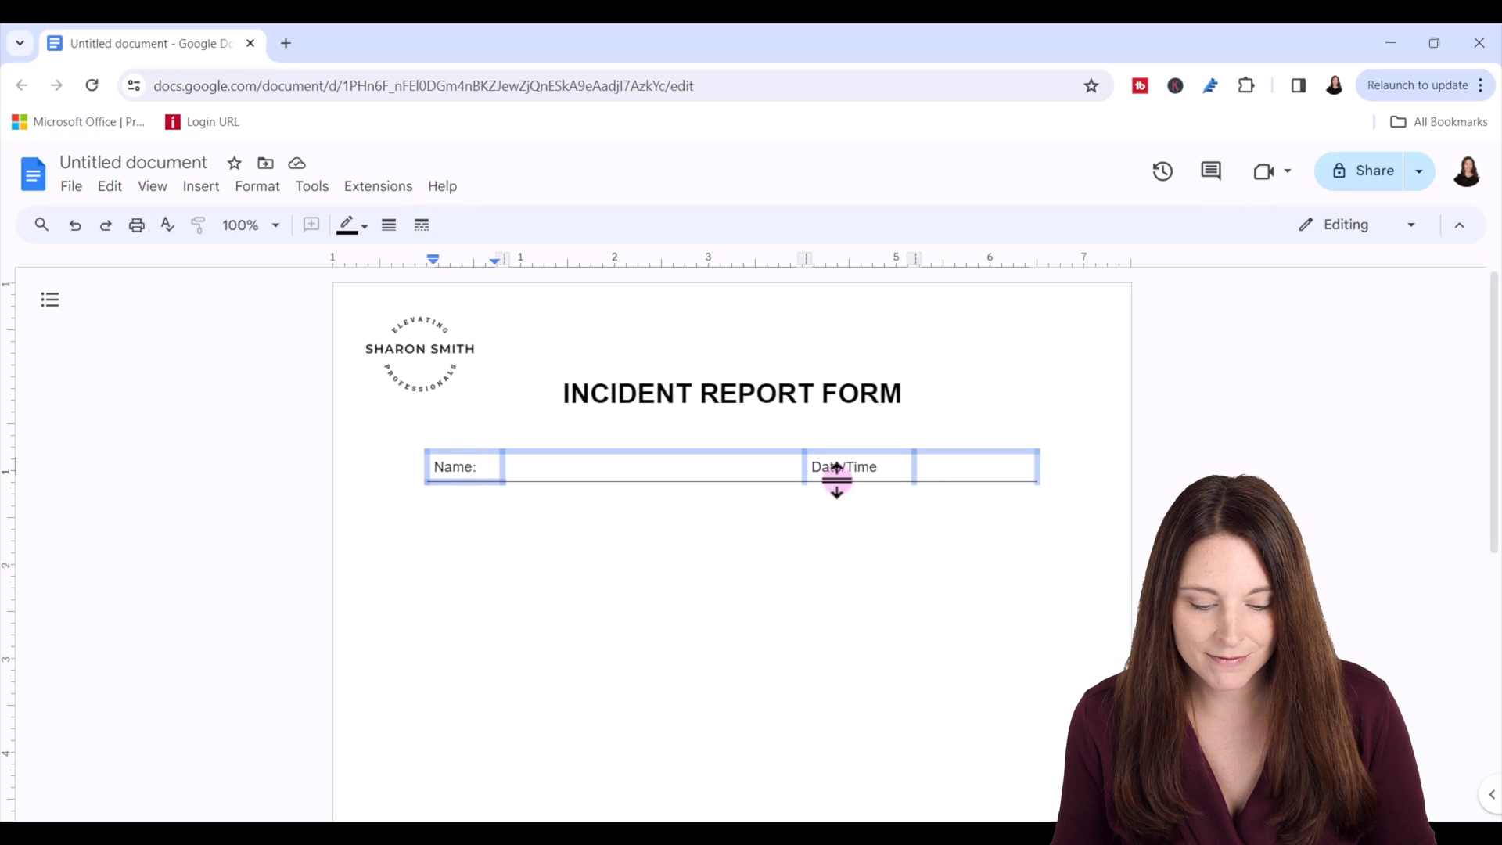
left_click(388, 226)
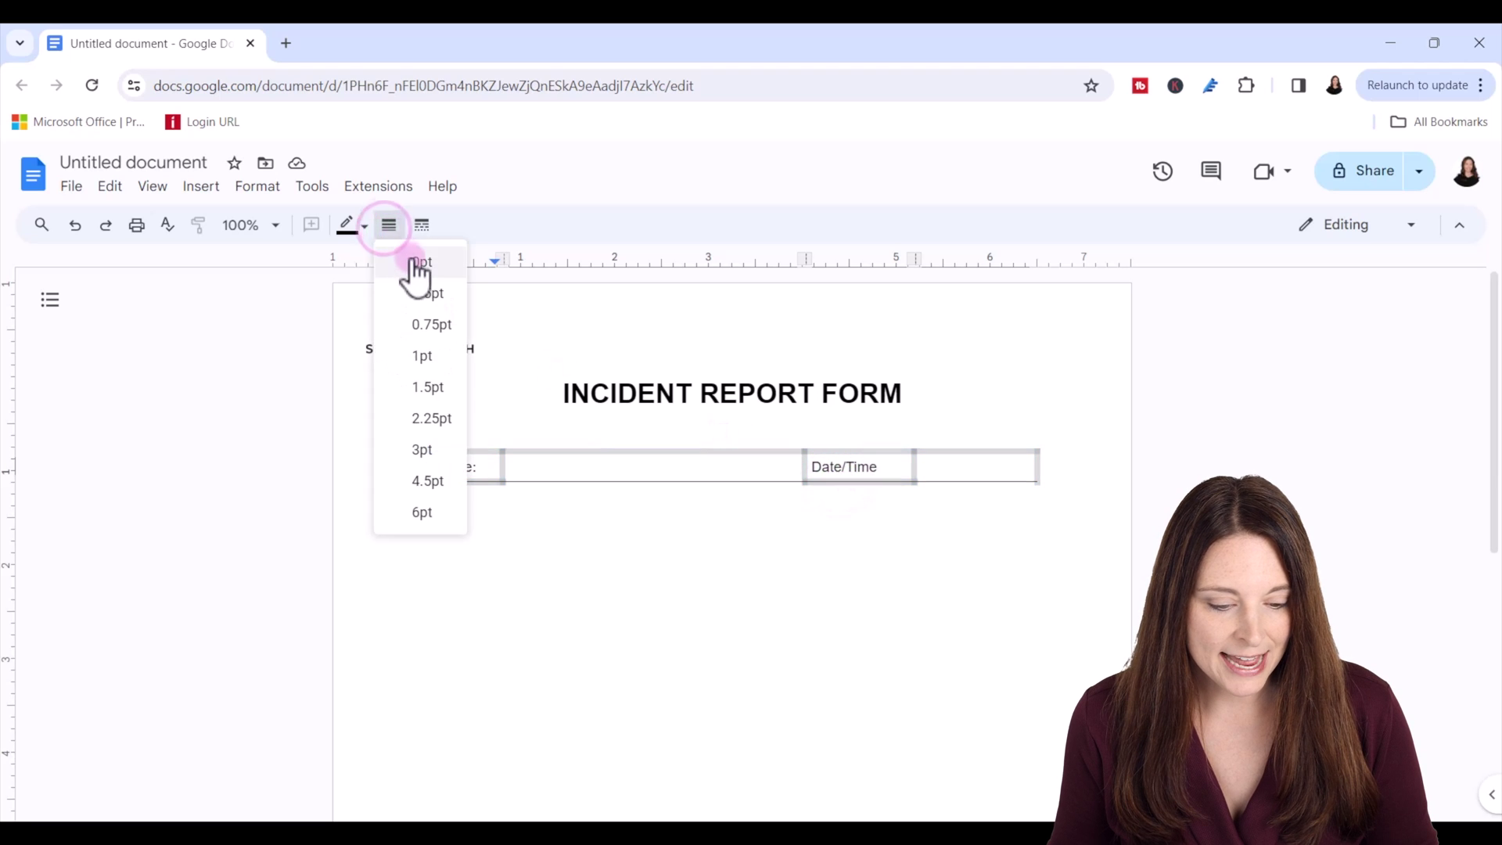
left_click(410, 263)
left_click(646, 518)
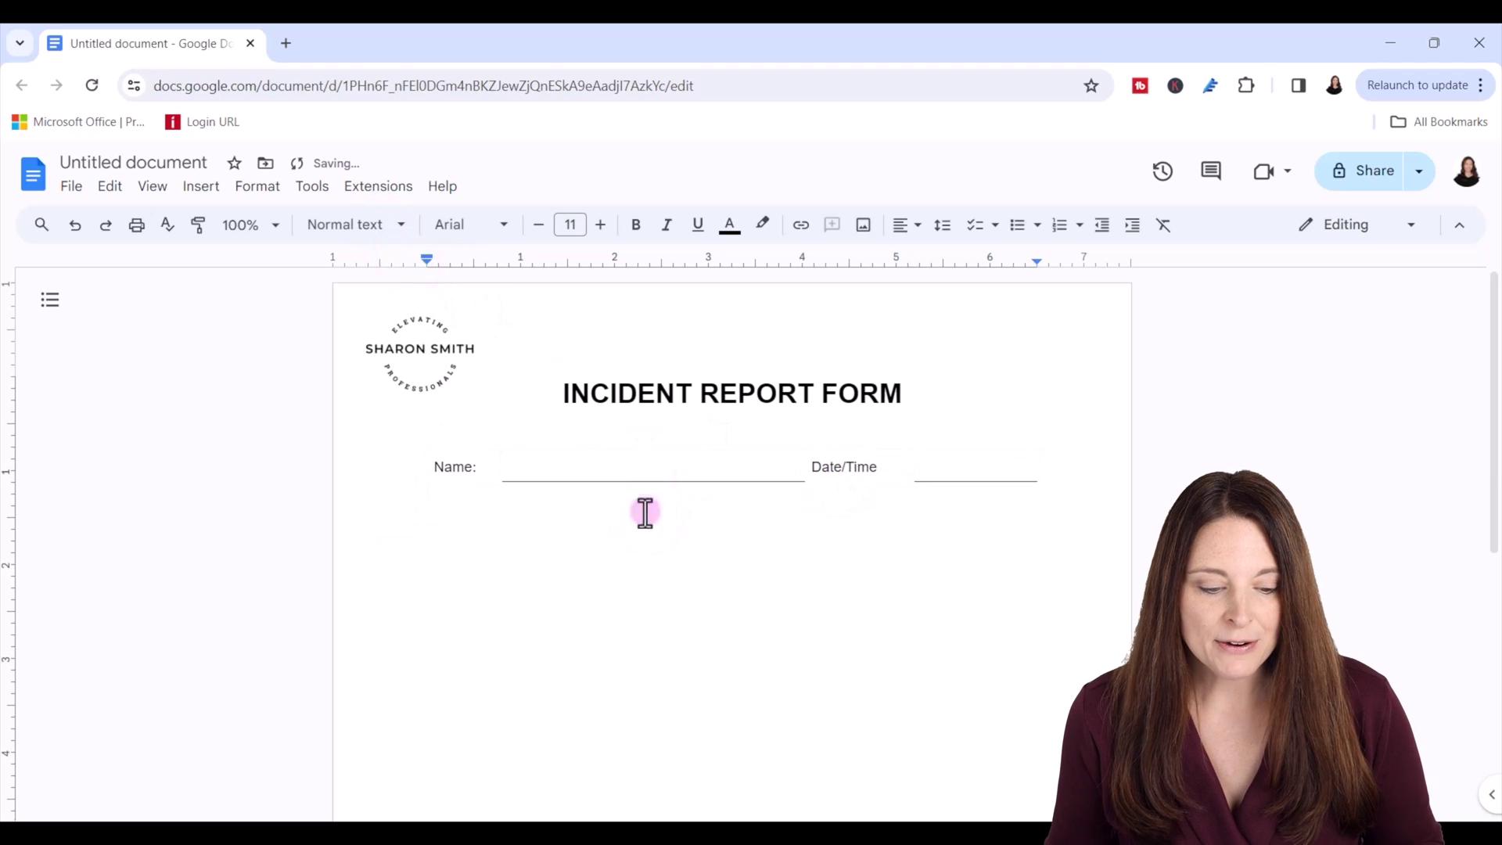
Make the remaining table borders white with 0pt width so none are visible.
left_click(421, 466)
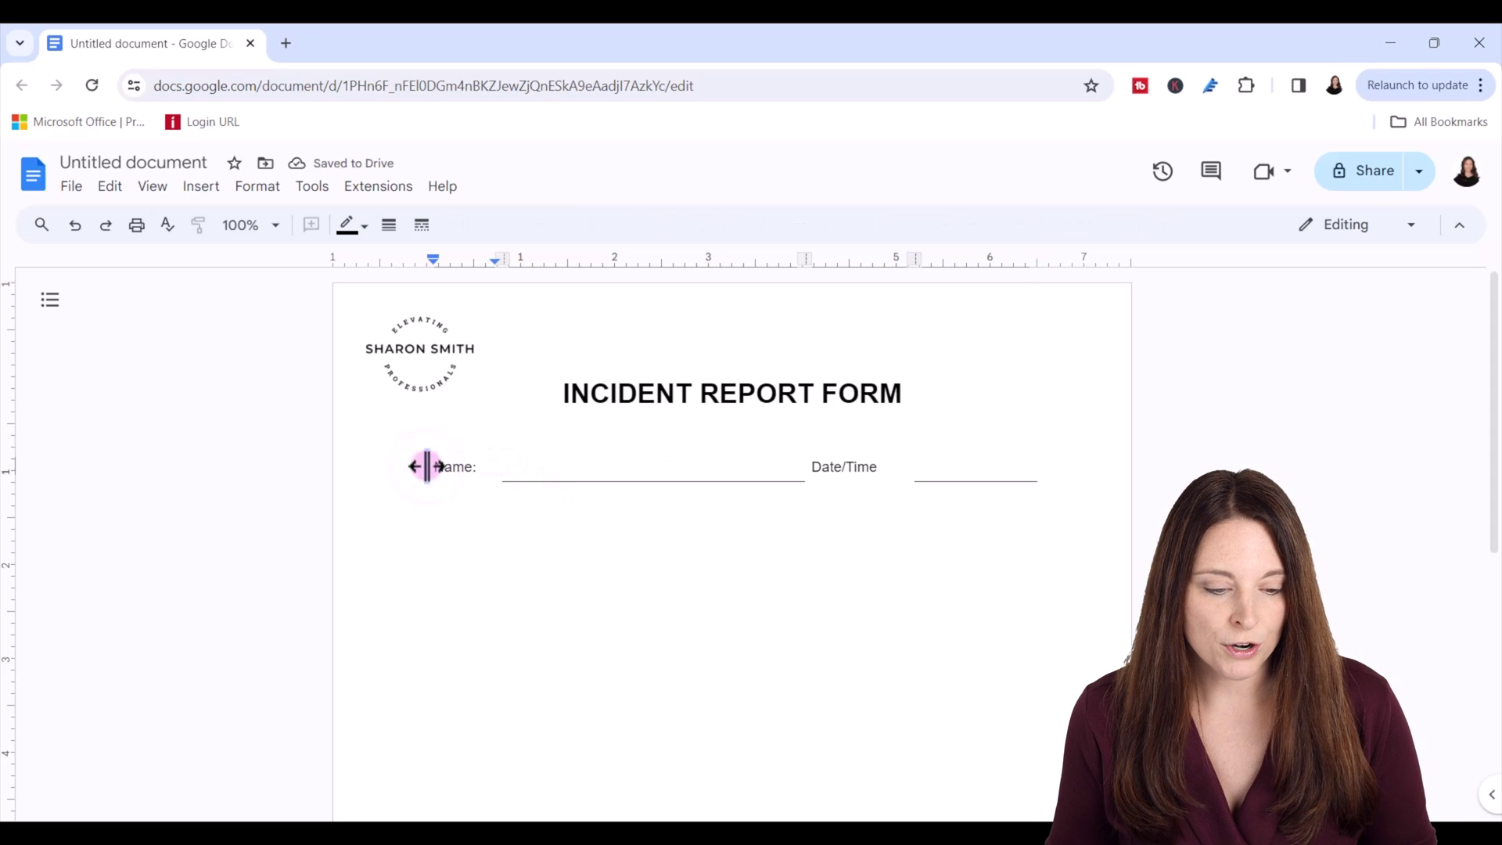
left_click(390, 226)
left_click(432, 356)
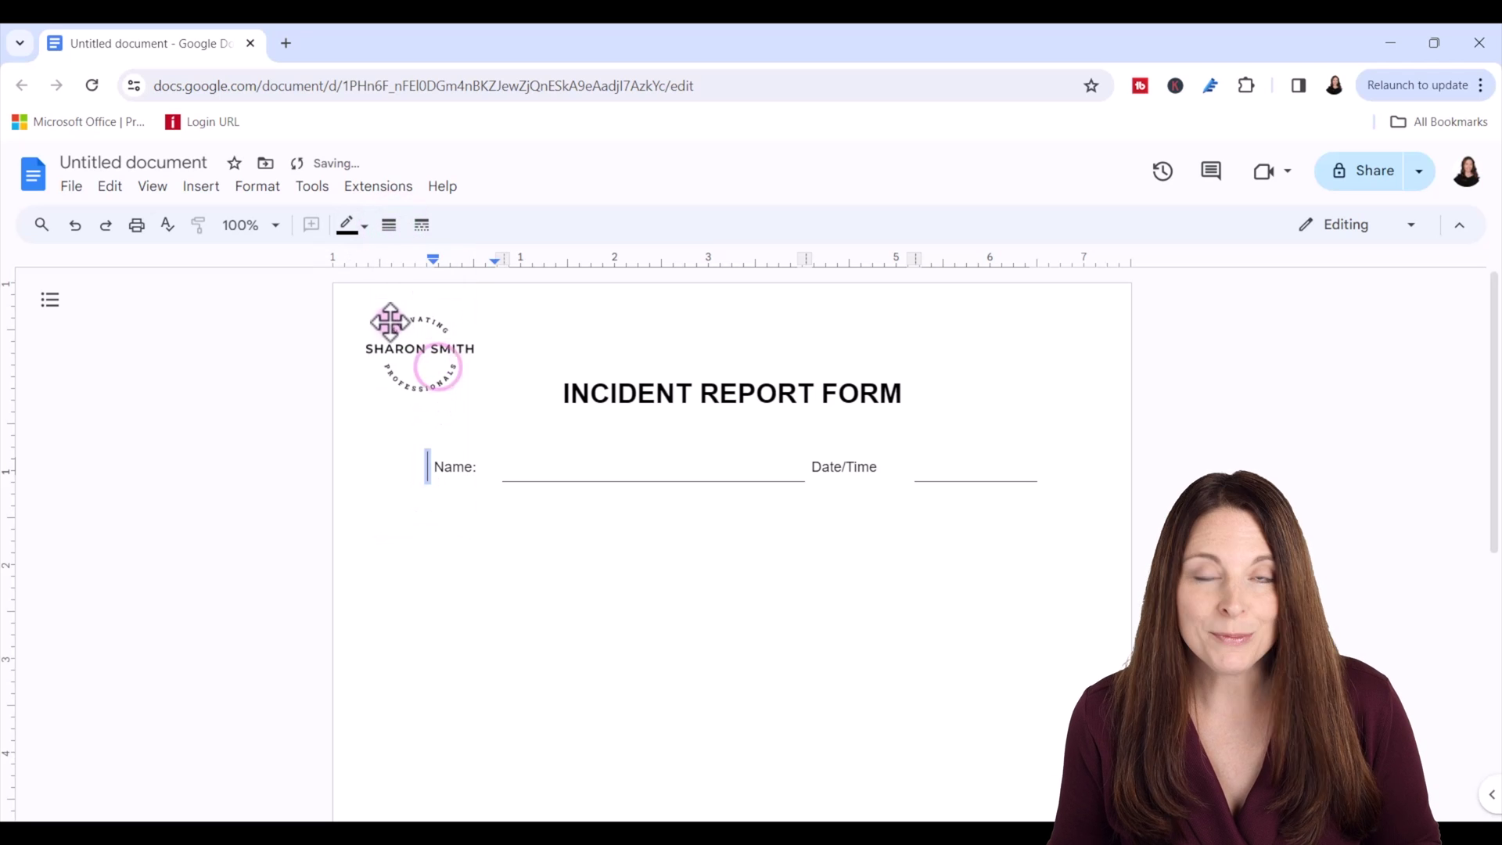
left_click(364, 231)
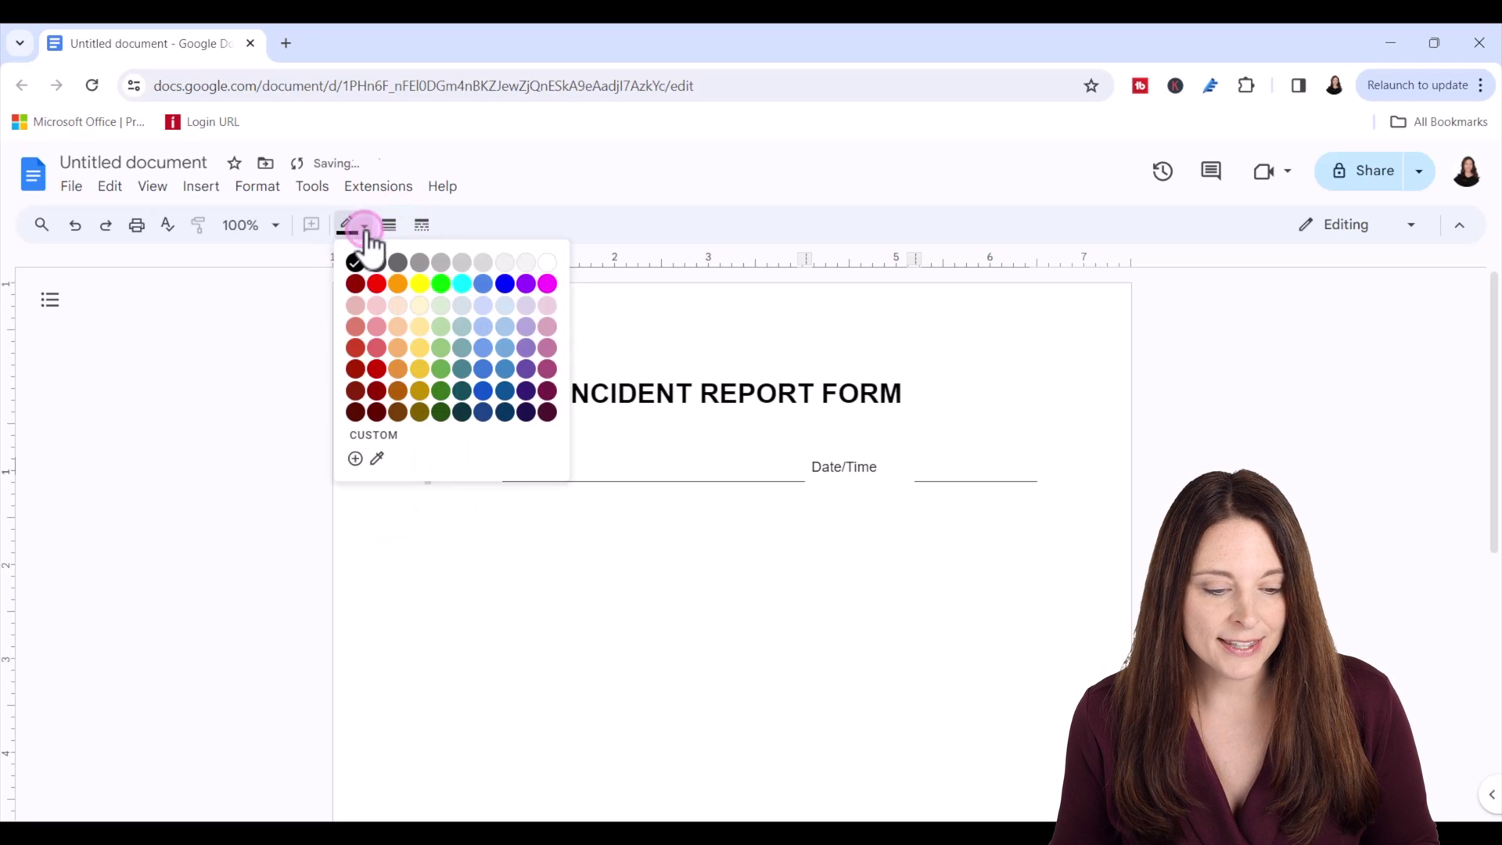
left_click(549, 263)
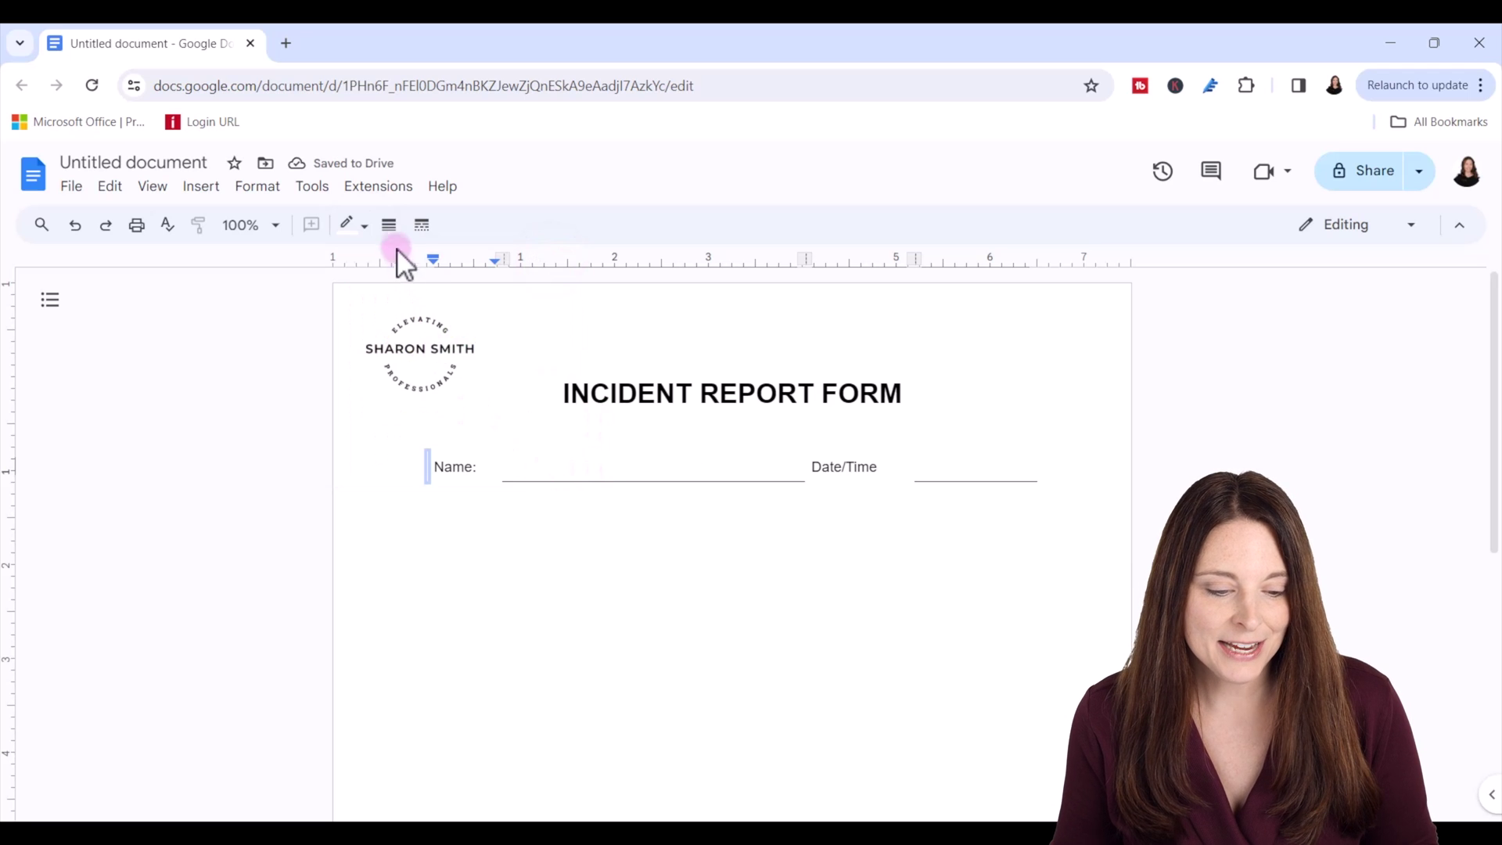
left_click(389, 224)
left_click(423, 264)
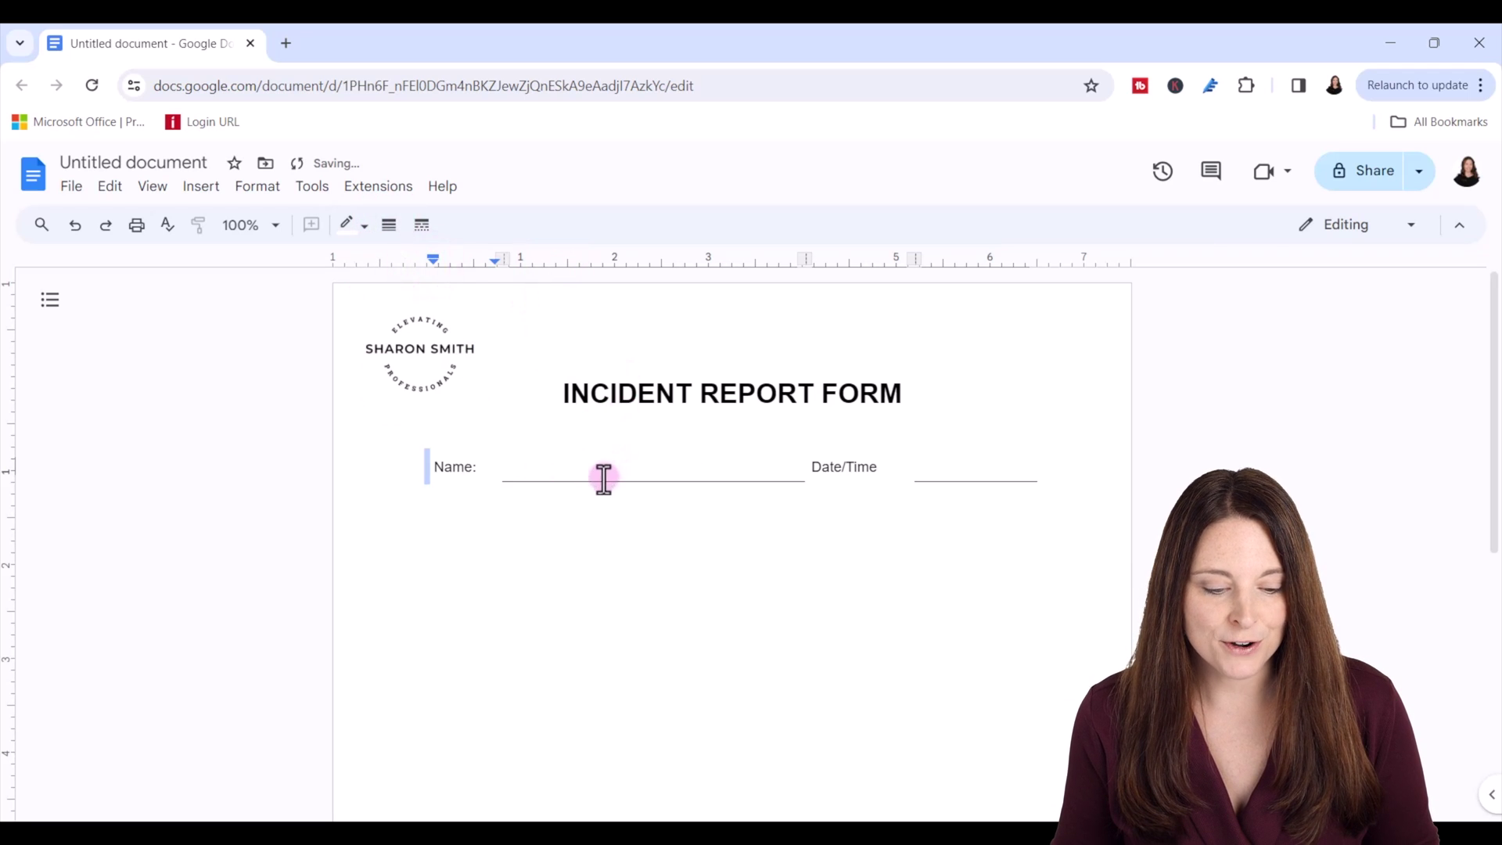
left_click(537, 465)
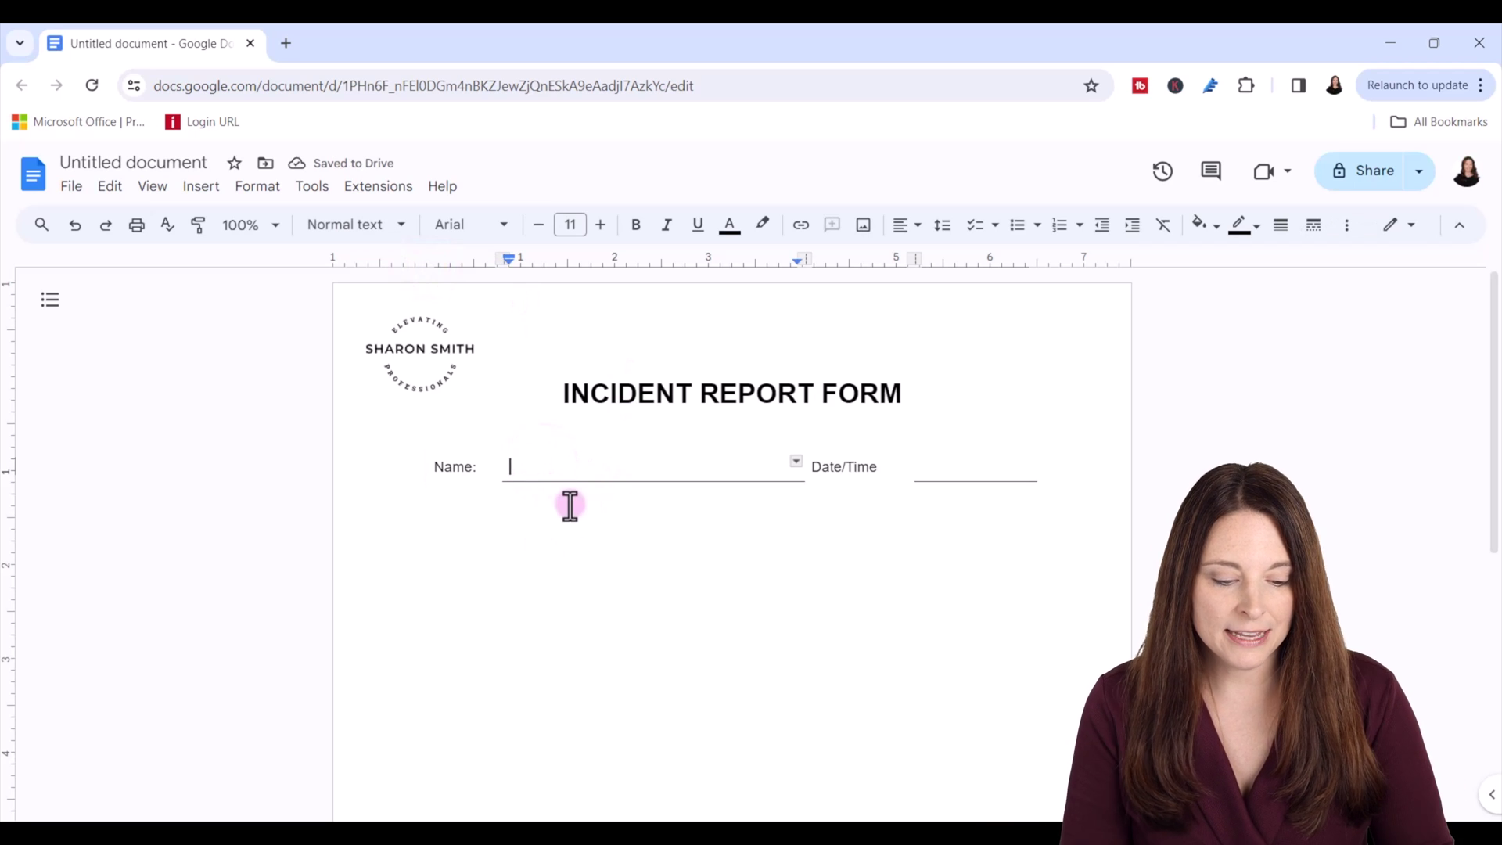
type("ahsdfdihasdf")
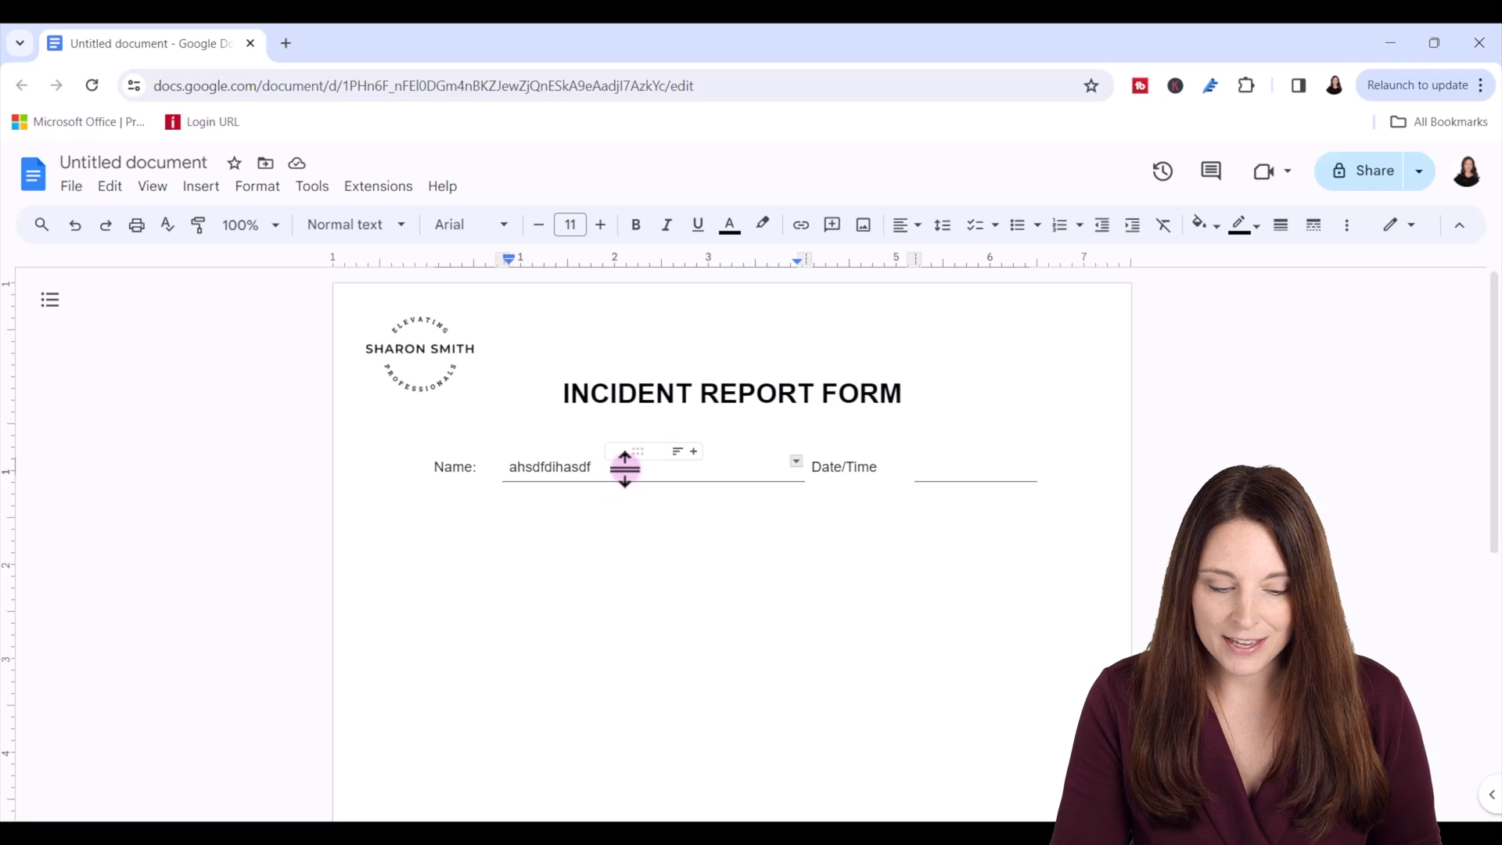
key("BackSpace")
key("BackSpace")
key("BackSpace")
key("BackSpace")
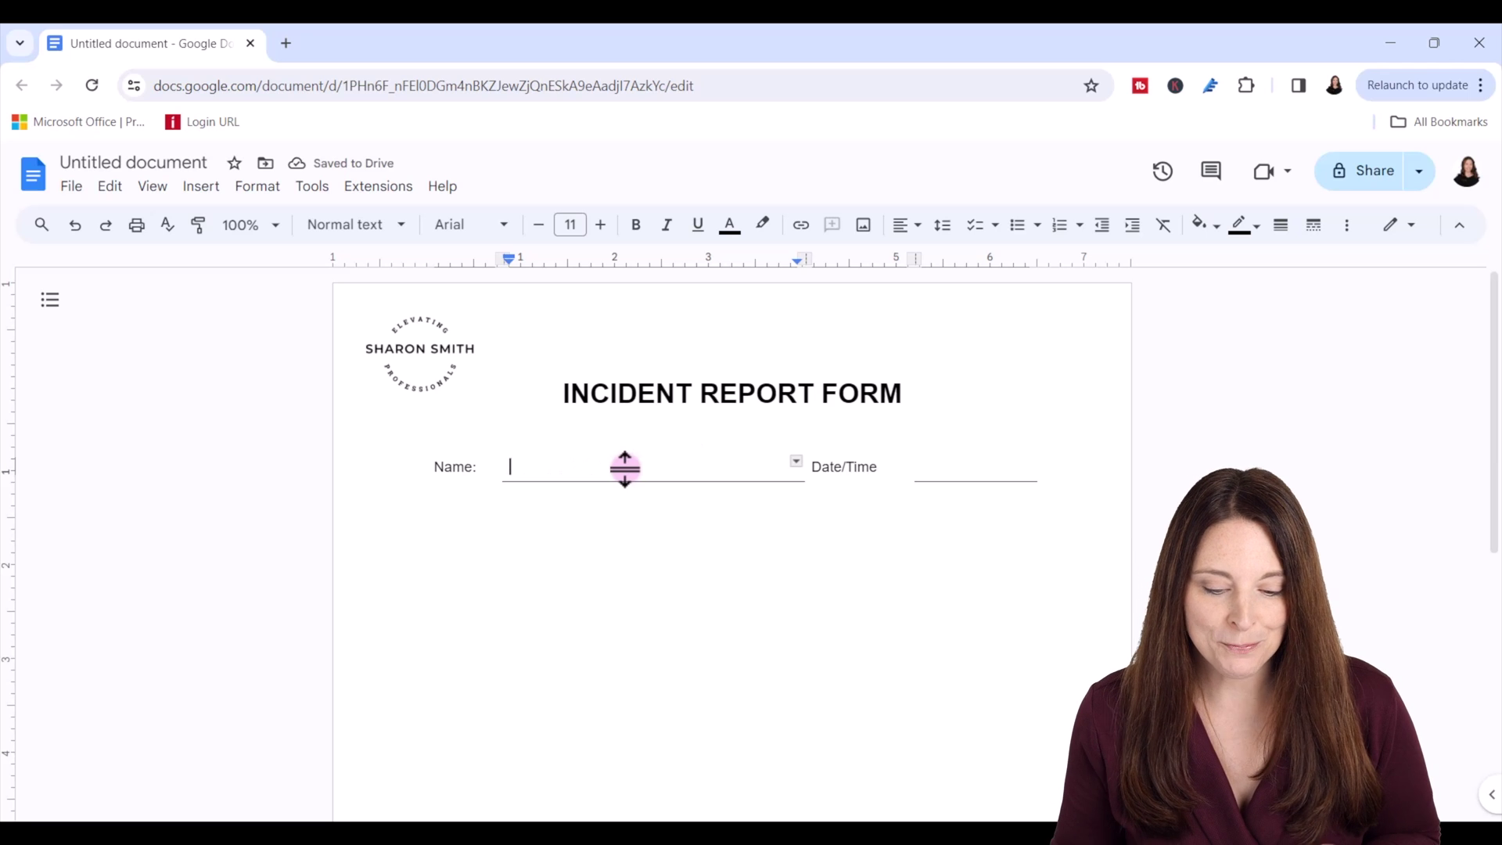
left_click(1072, 479)
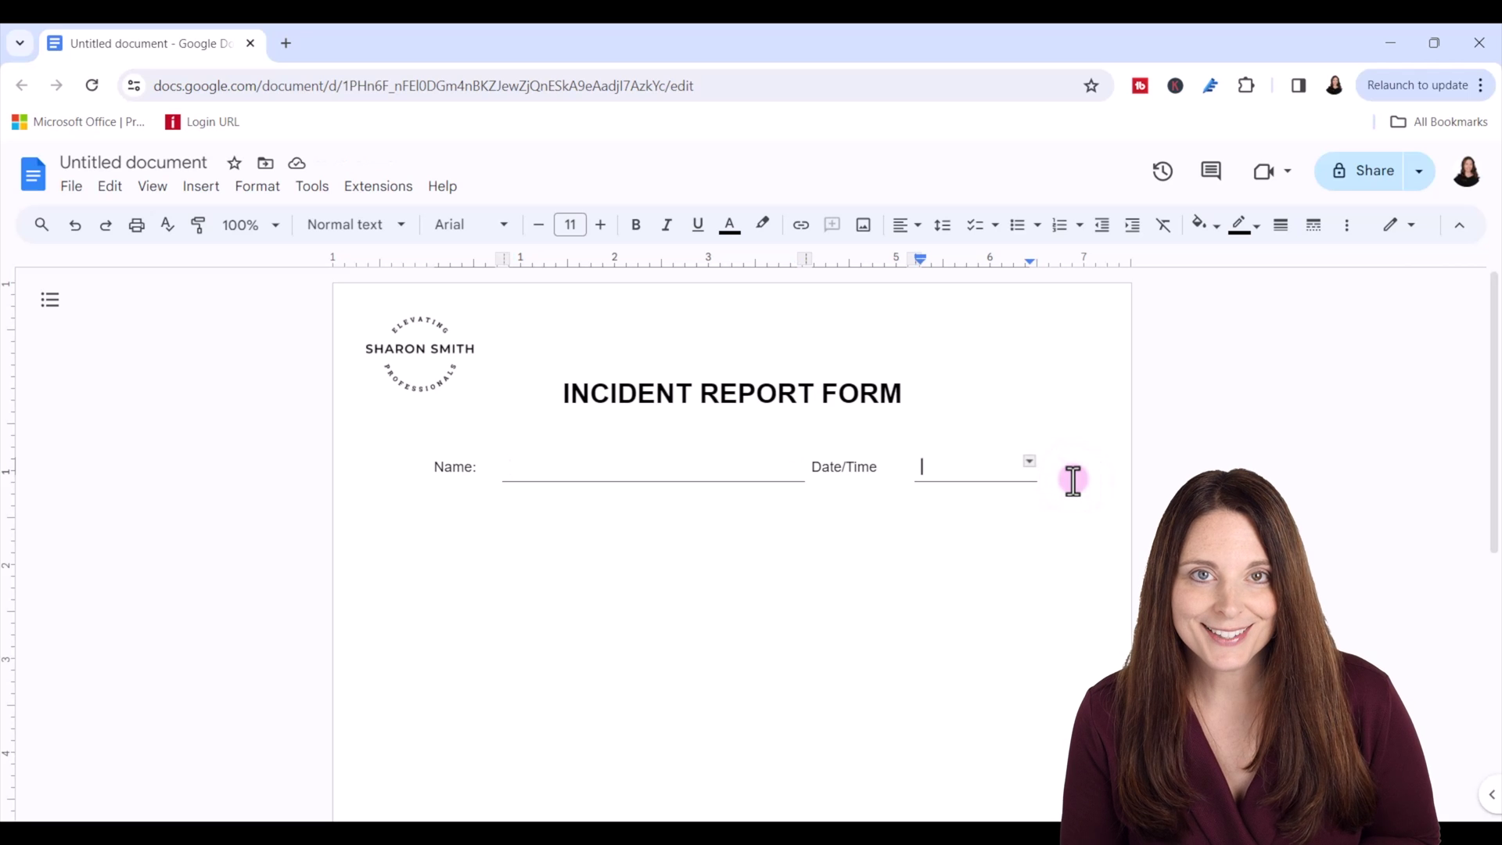
left_click(533, 525)
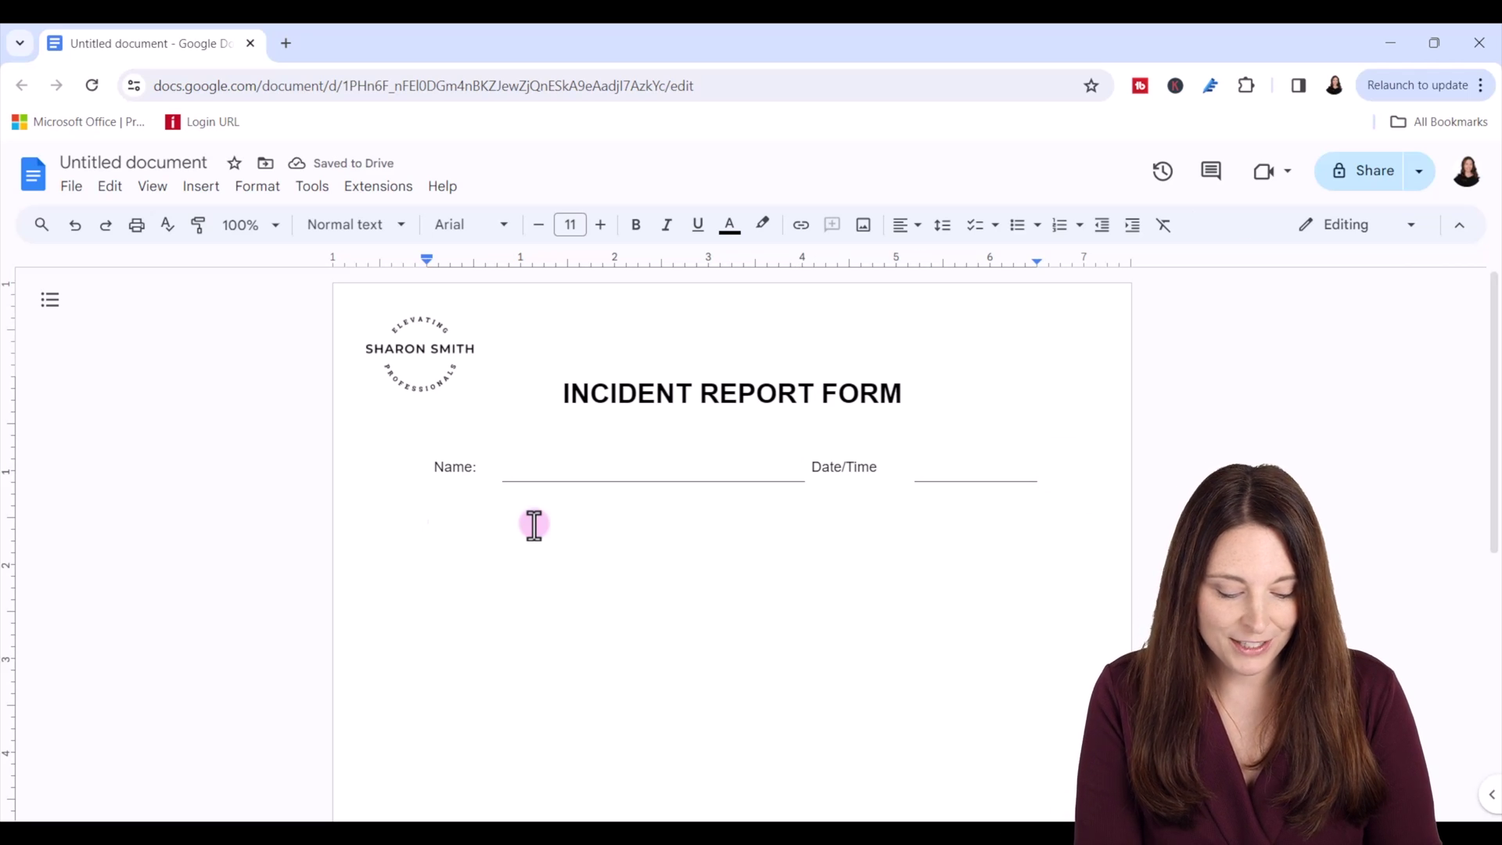
type("INCIDENT LOCATION")
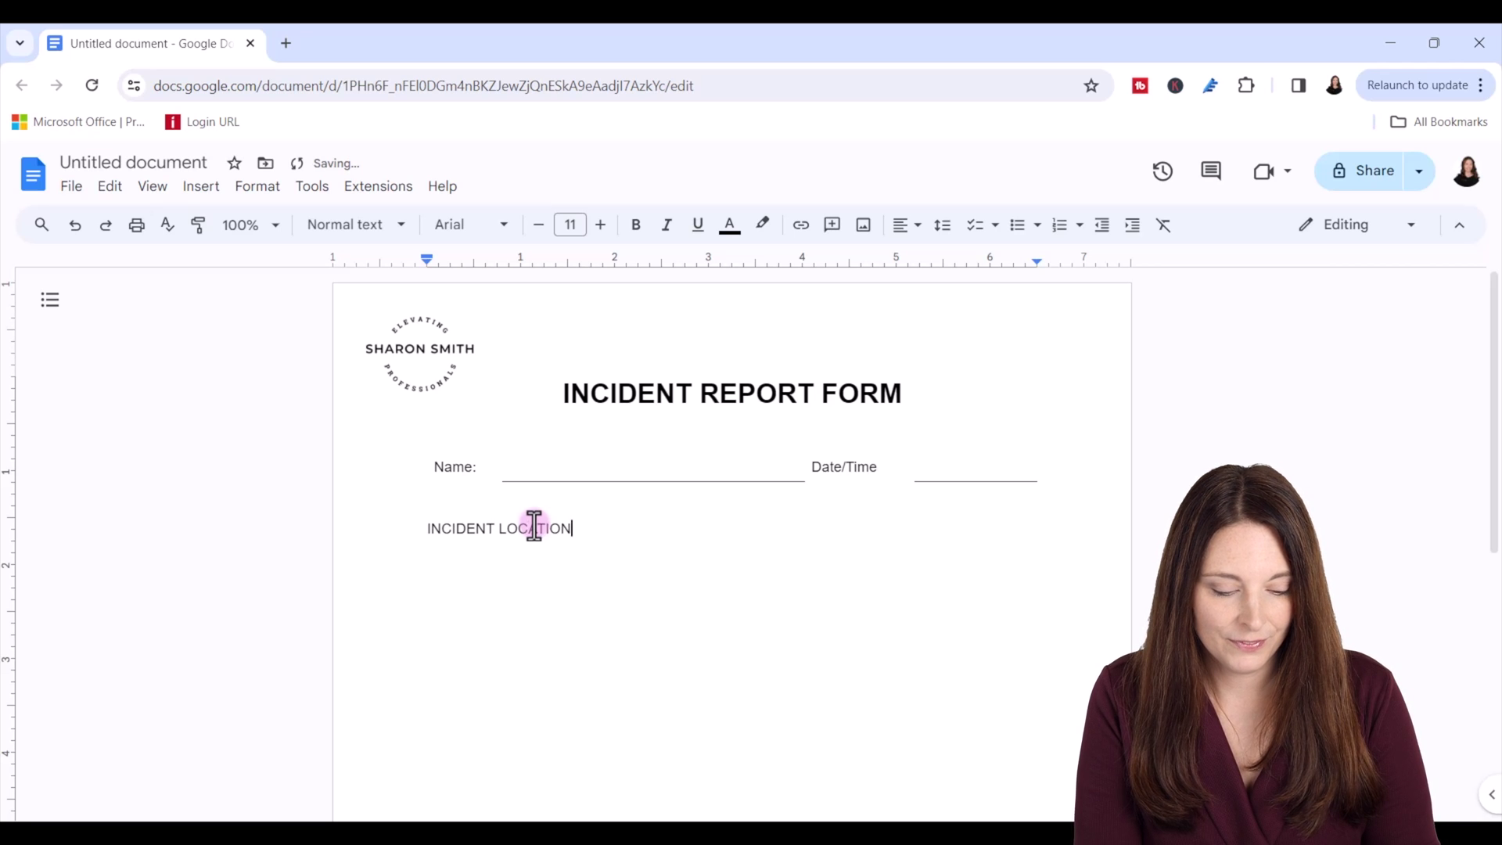
Make INCIDENT LOCATION bold at 13 points and start a new line below it.
triple_click(534, 525)
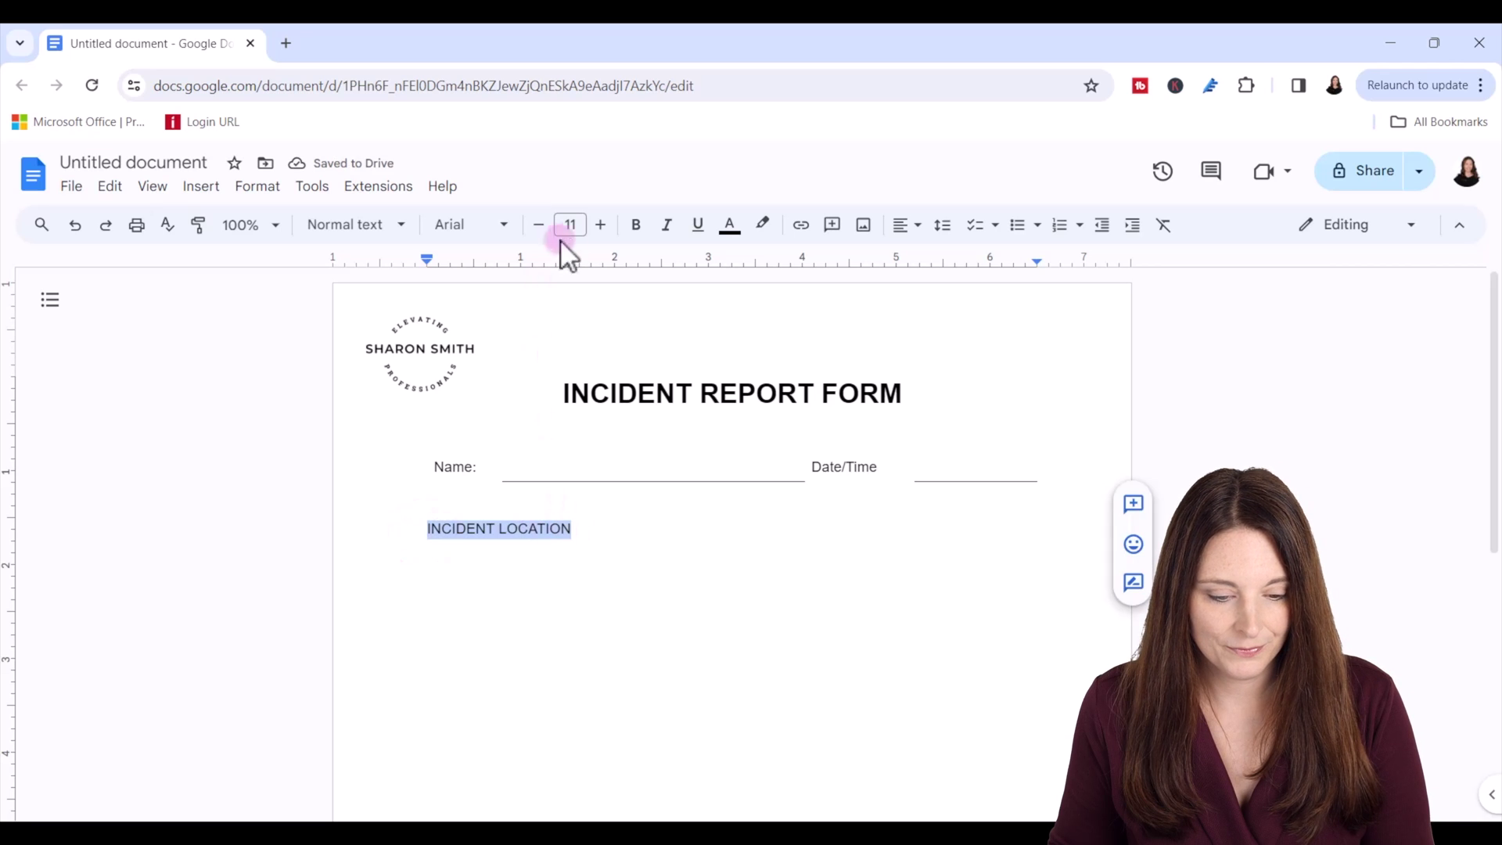
left_click(634, 227)
left_click(600, 224)
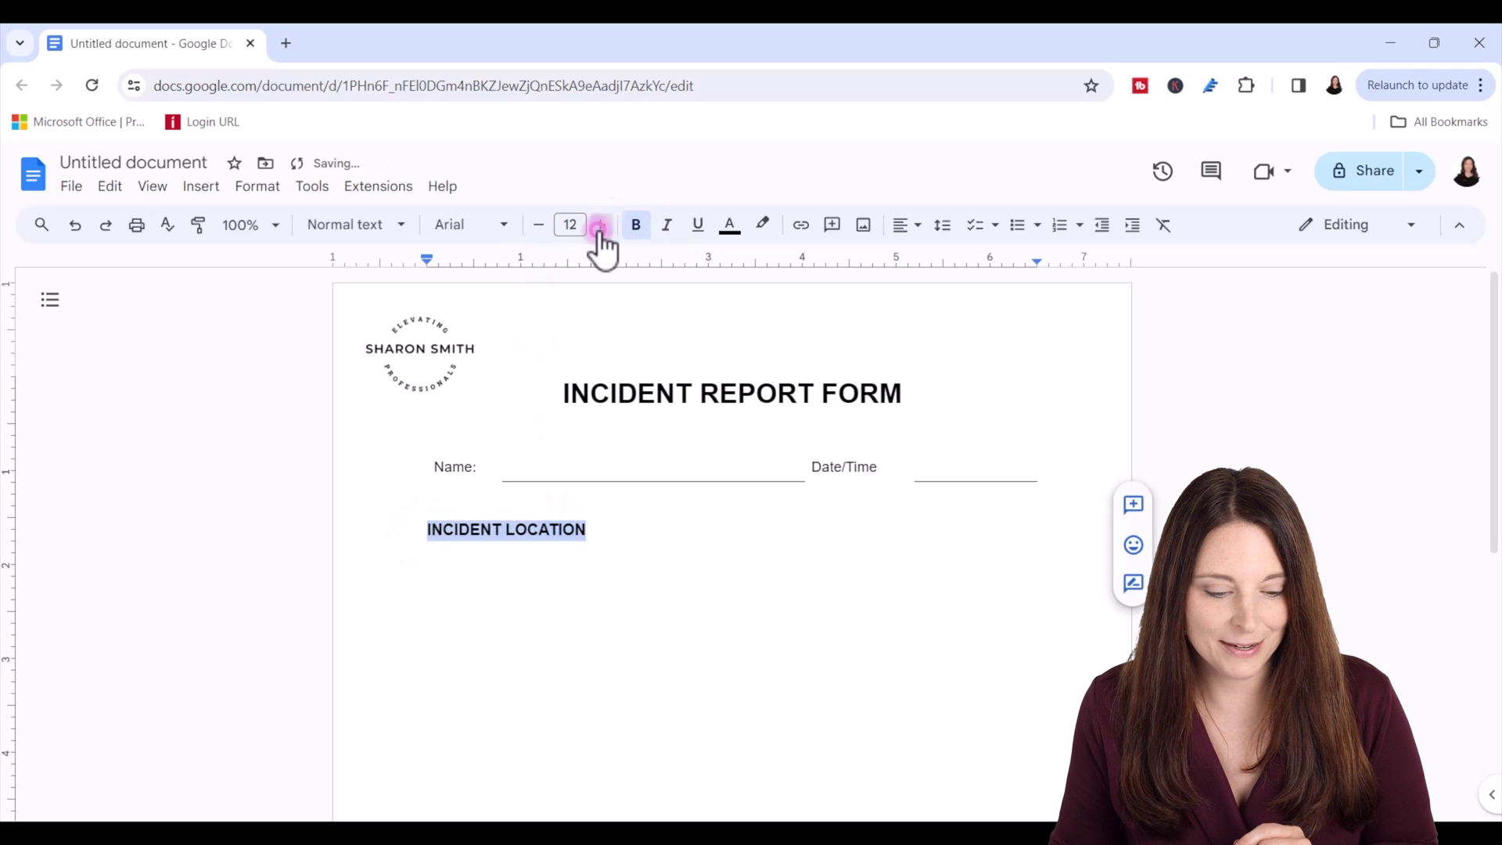
left_click(635, 534)
key("Return")
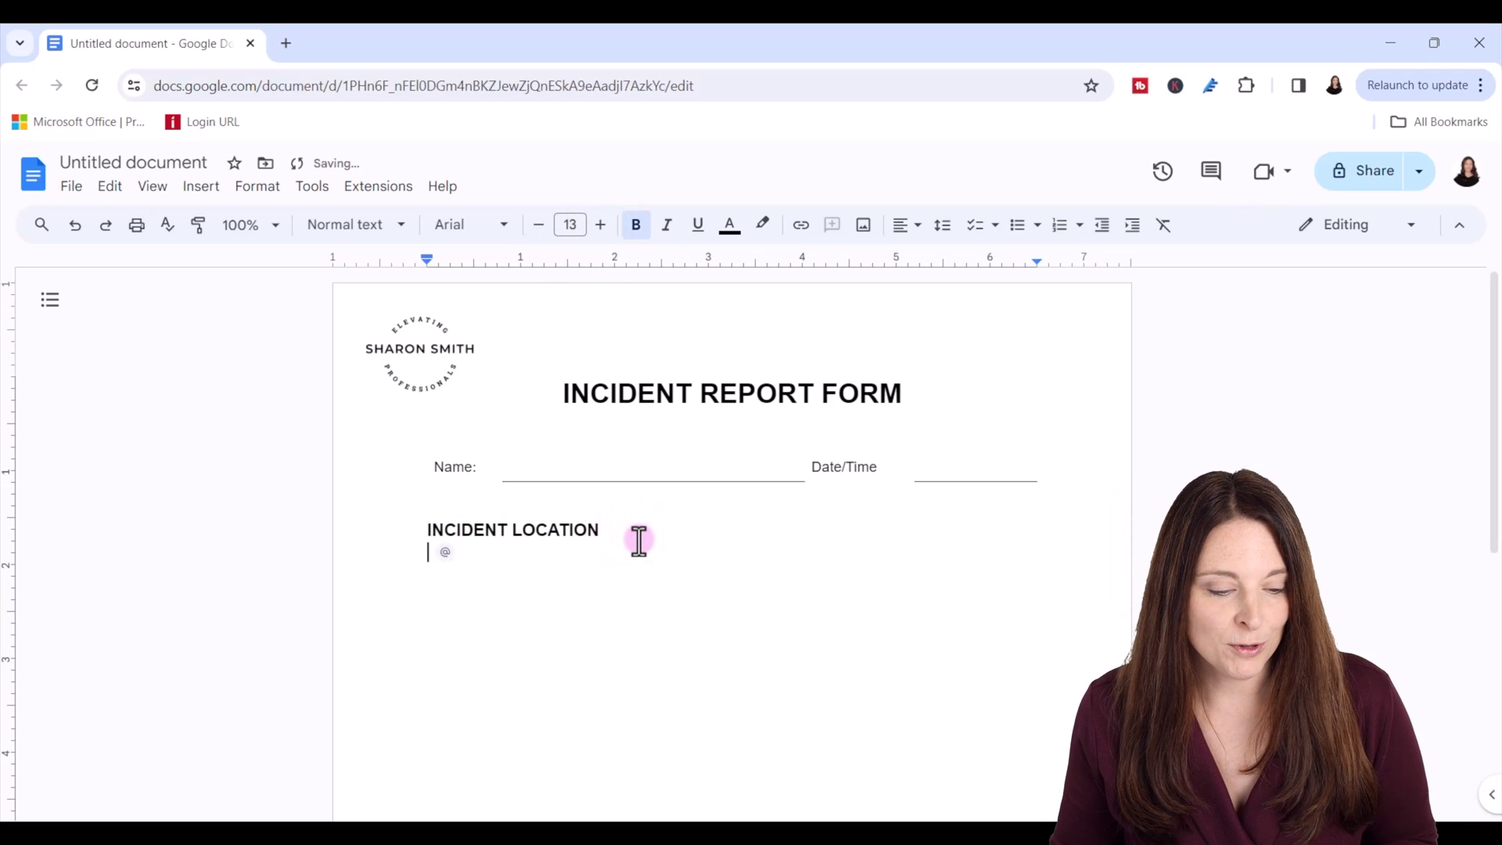
Insert a three-by-two table and begin entering the Region, State, City headers.
left_click(200, 188)
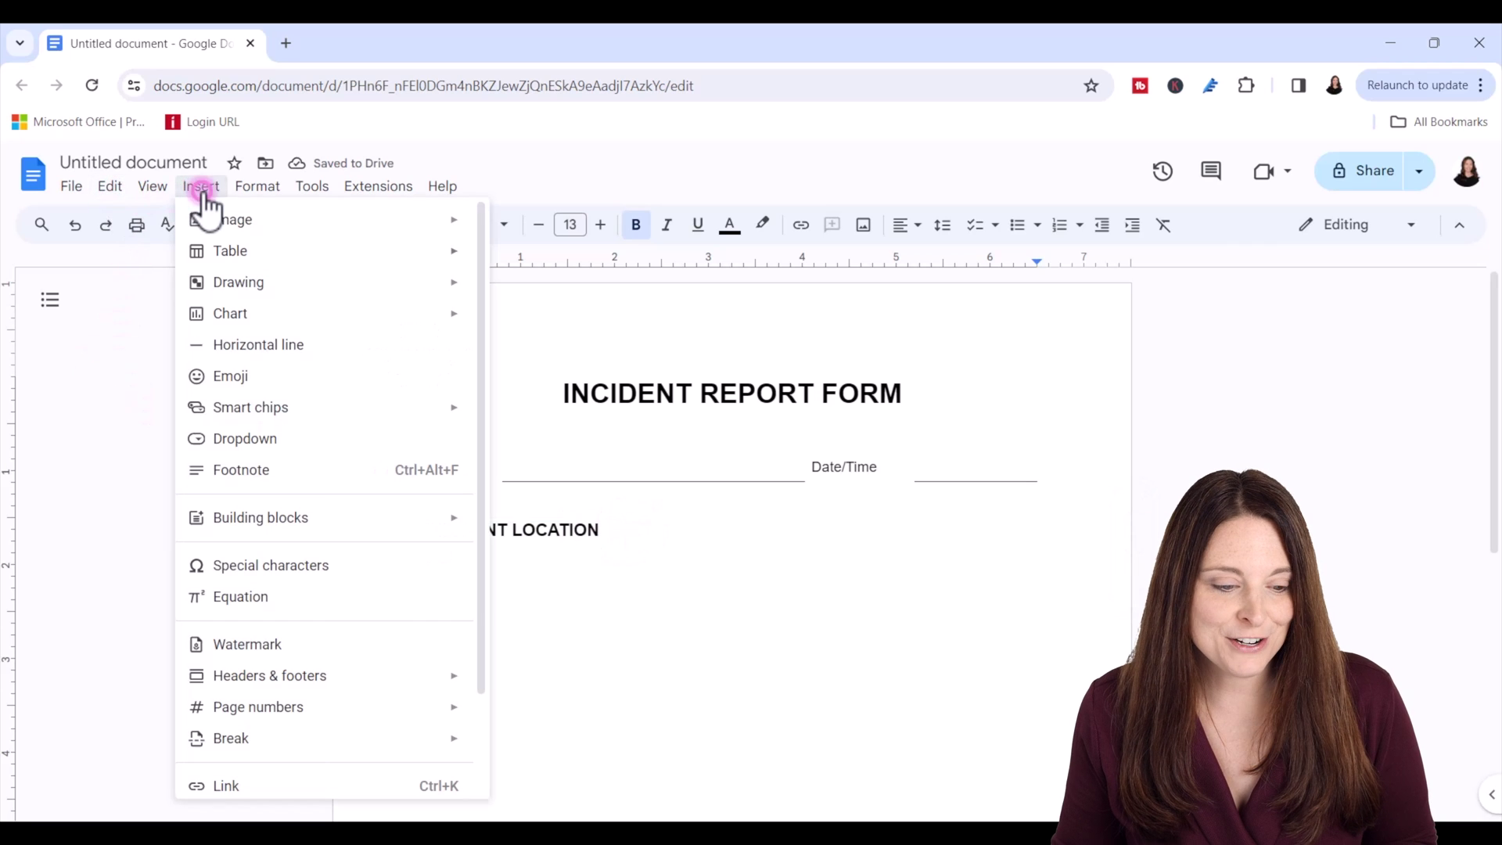
mouse_move(230, 250)
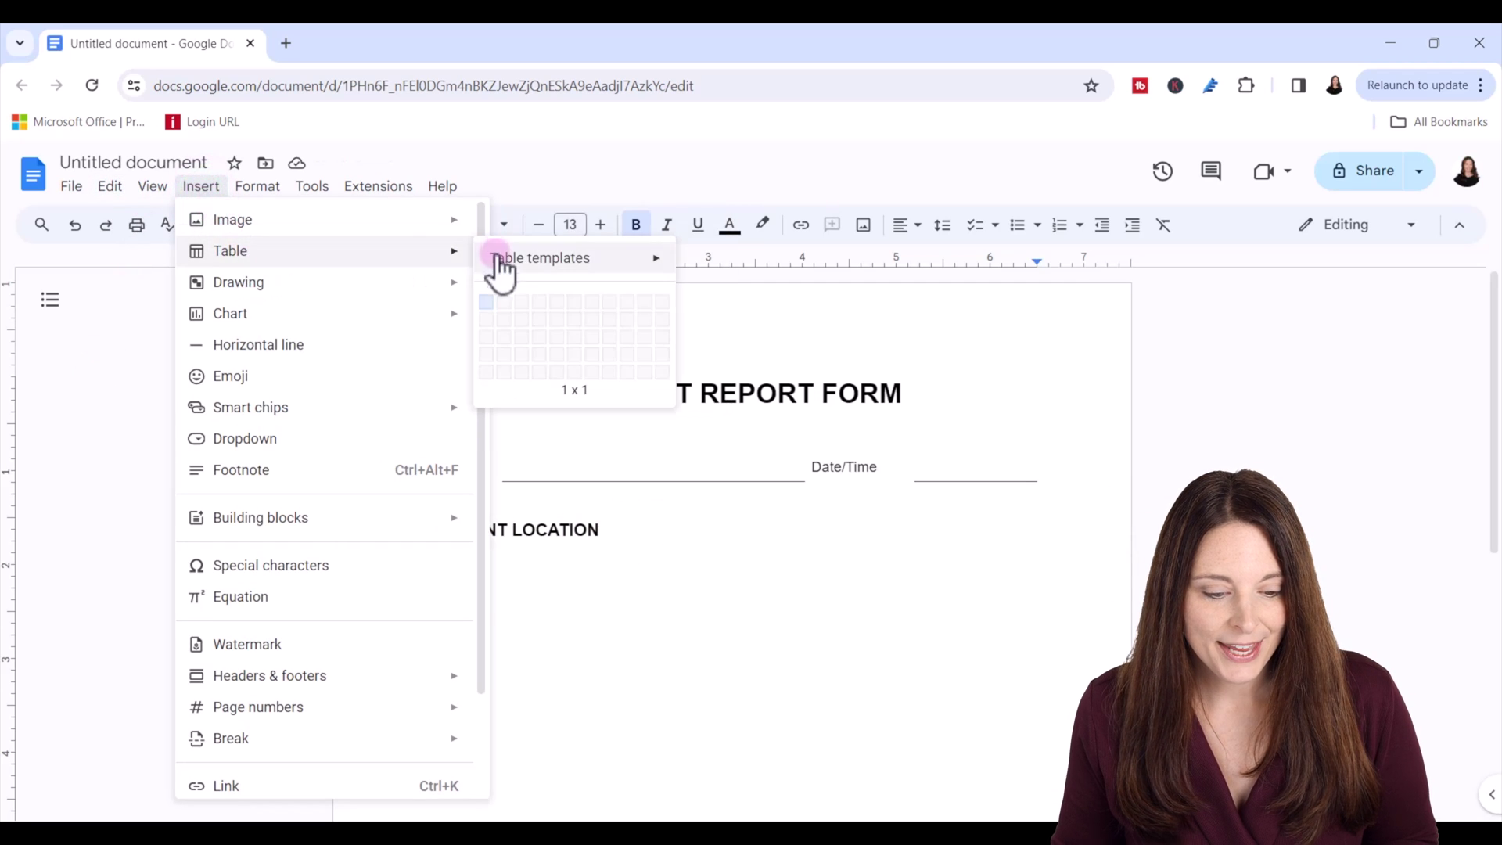
left_click(527, 318)
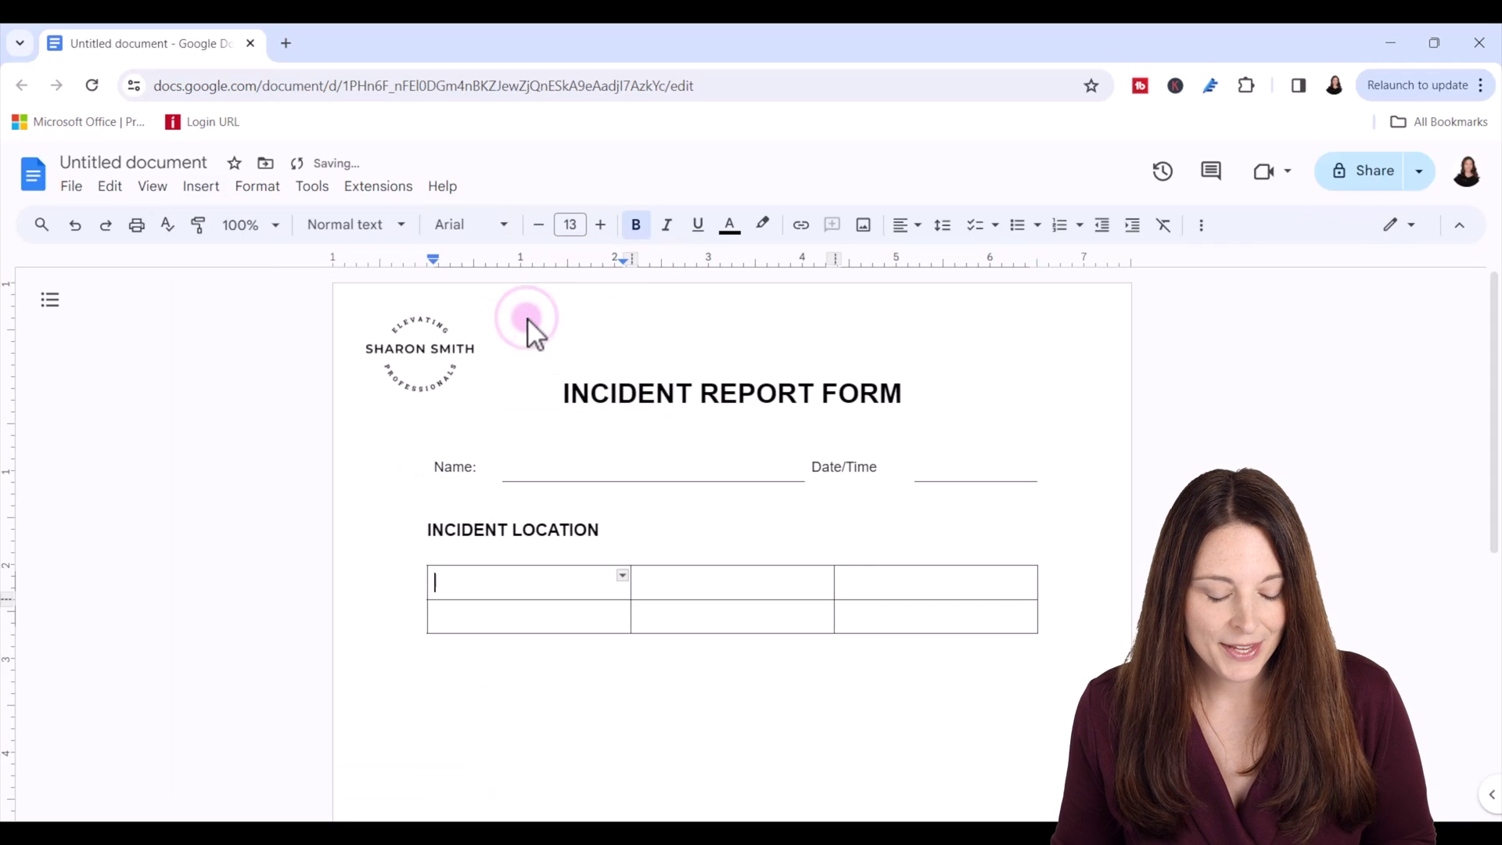
left_click(488, 580)
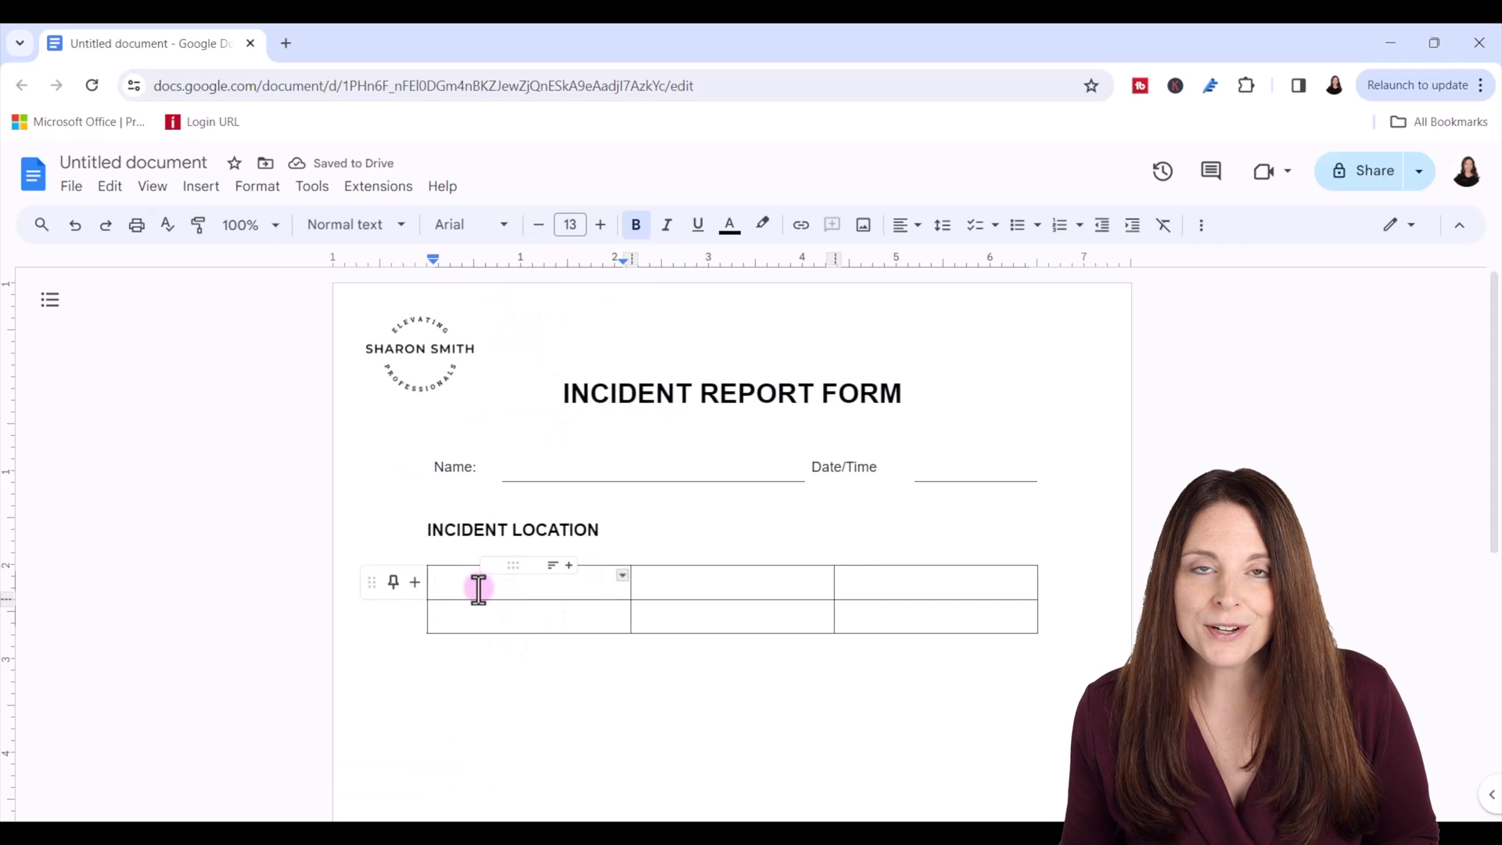
type("Region")
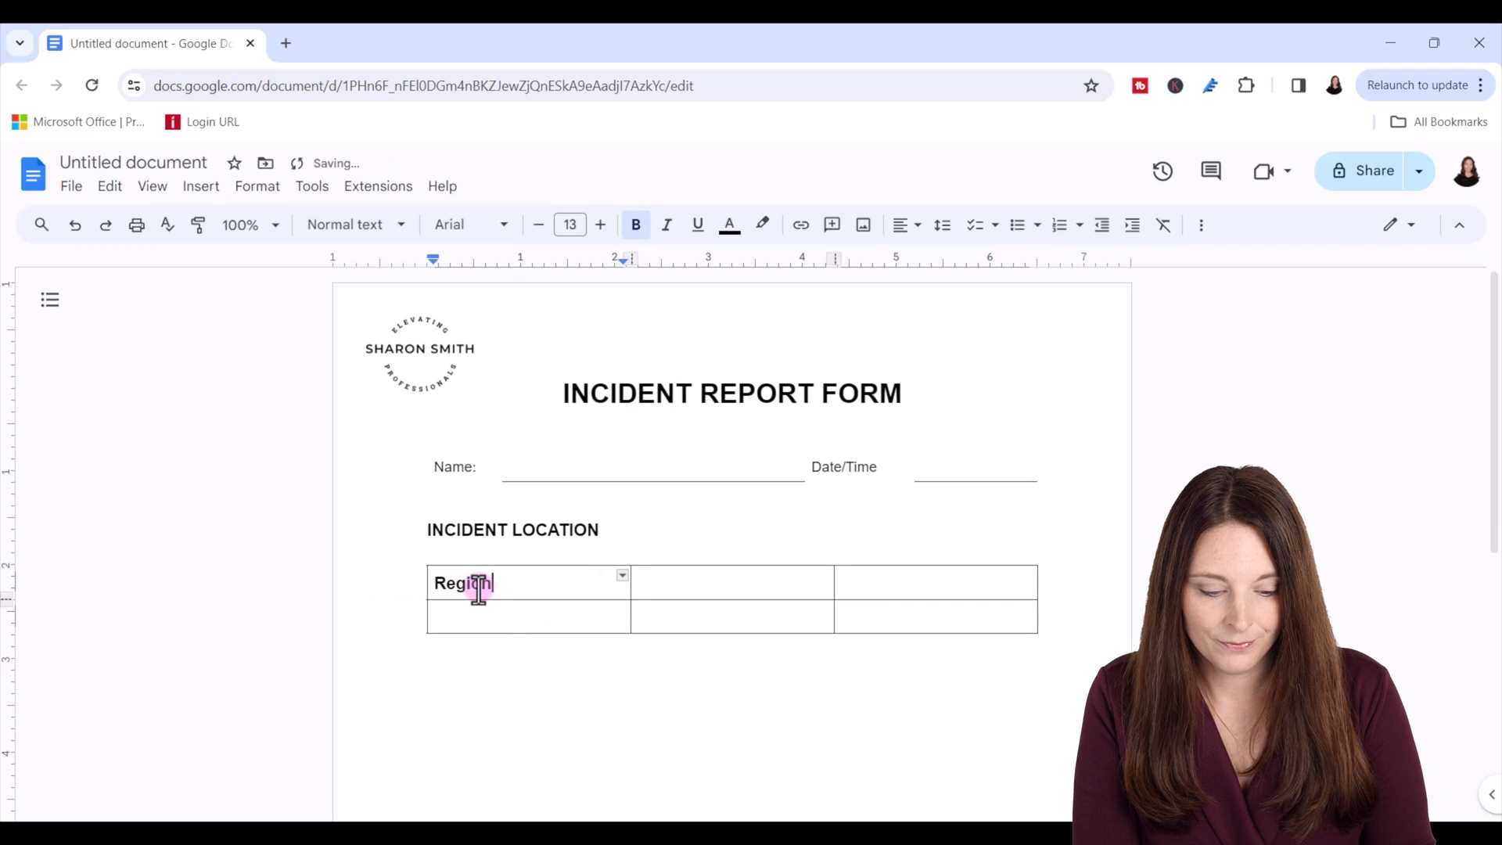
key("Tab")
type("State")
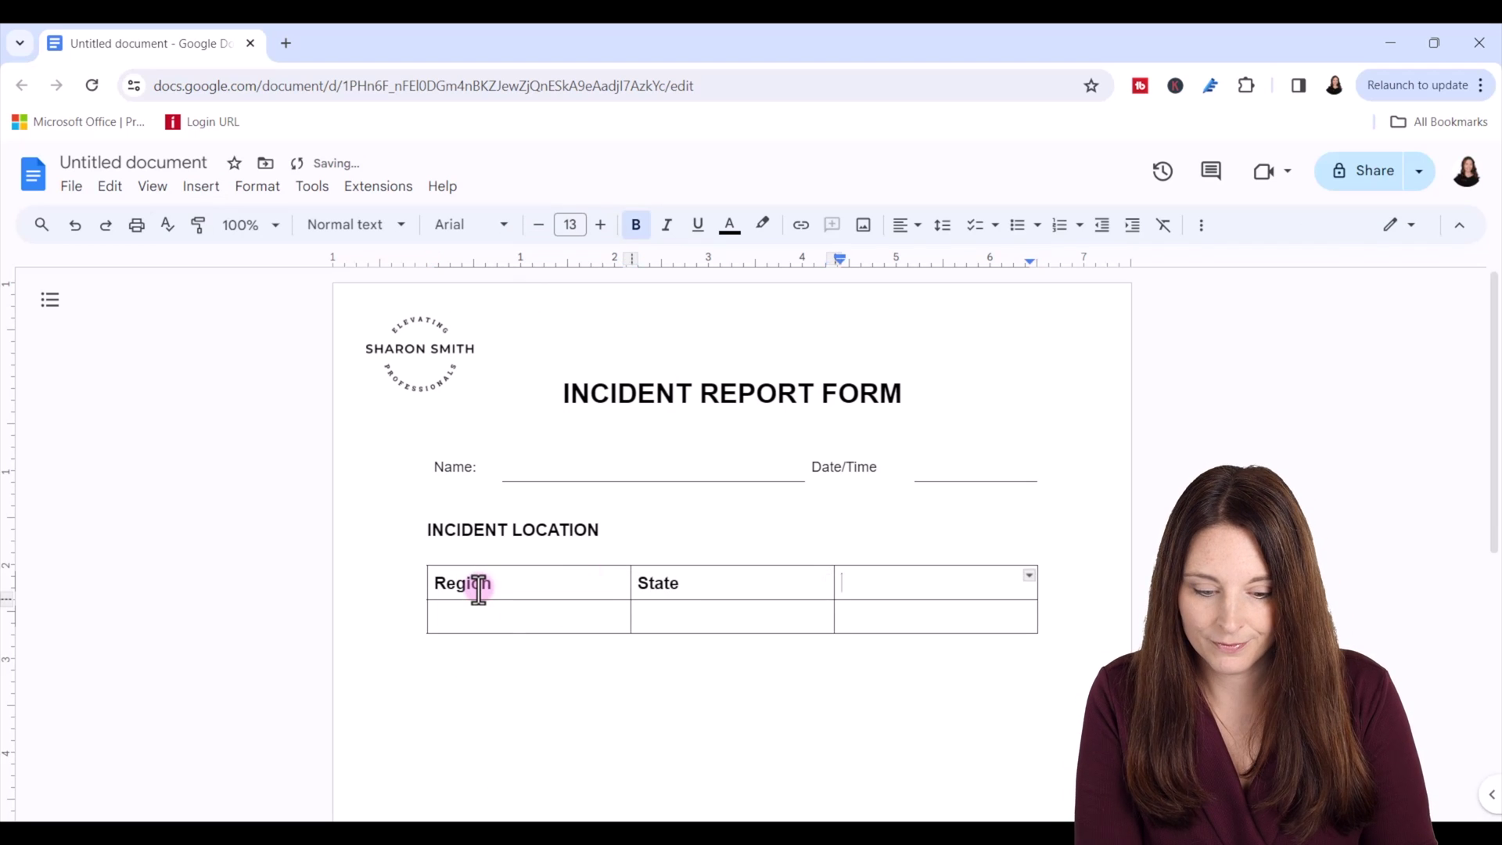
type("City")
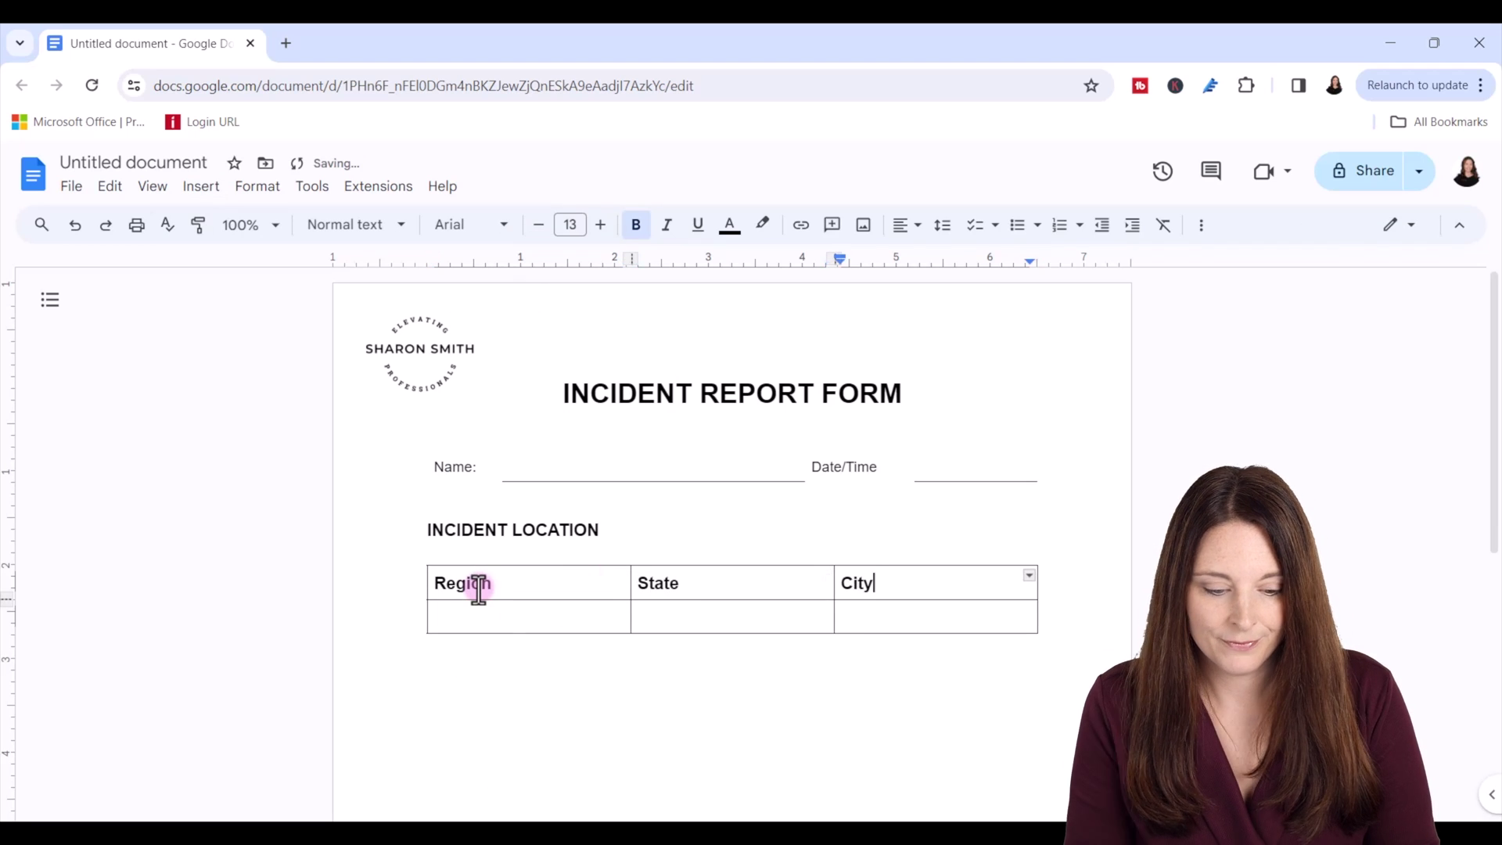
Shade the Region/State/City header row darker grey and centre its labels.
left_click_drag(432, 575, 919, 571)
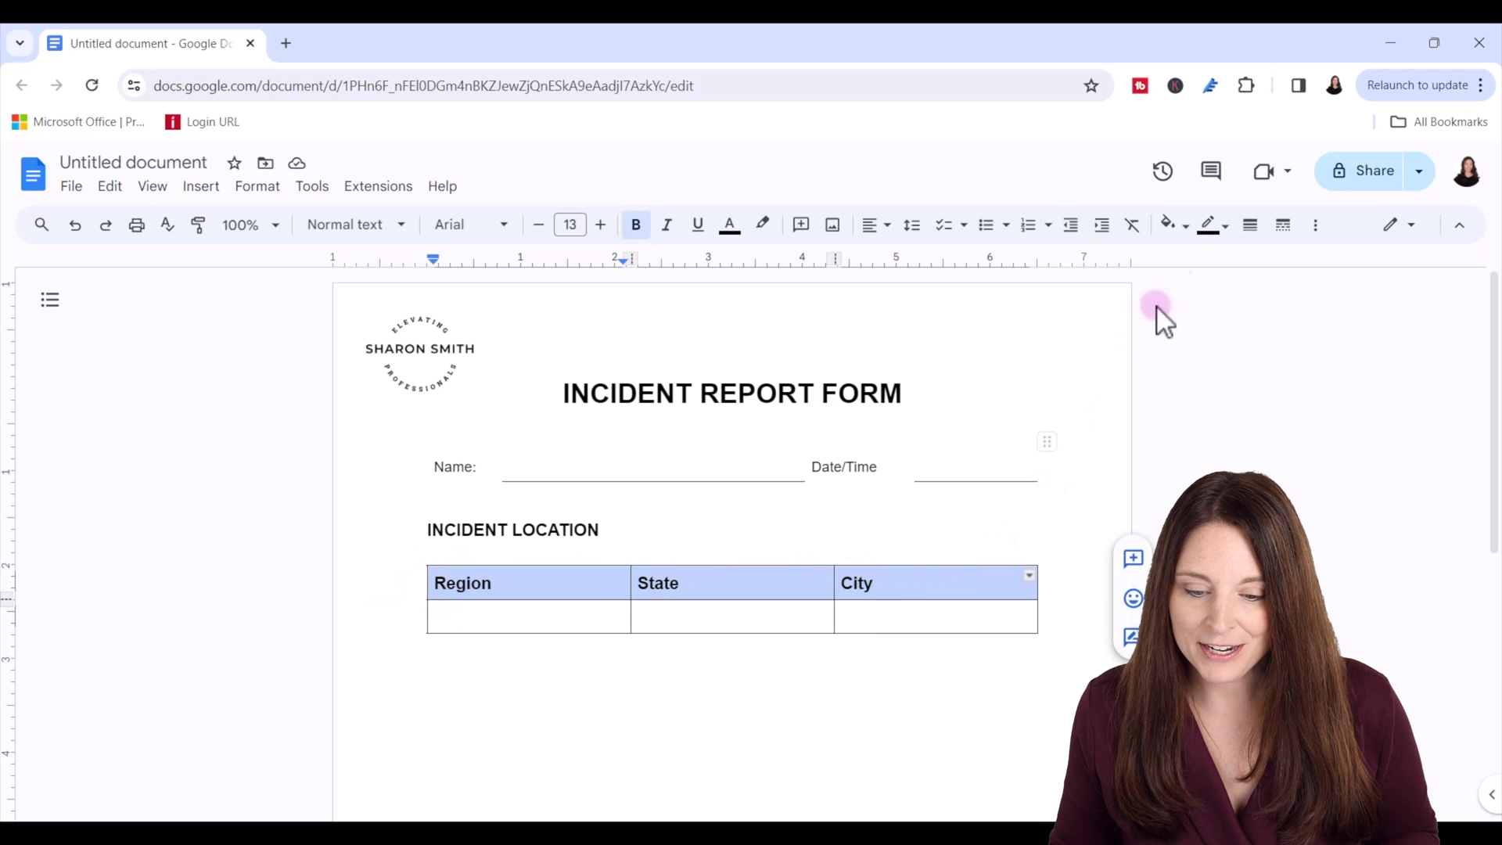
left_click(1183, 236)
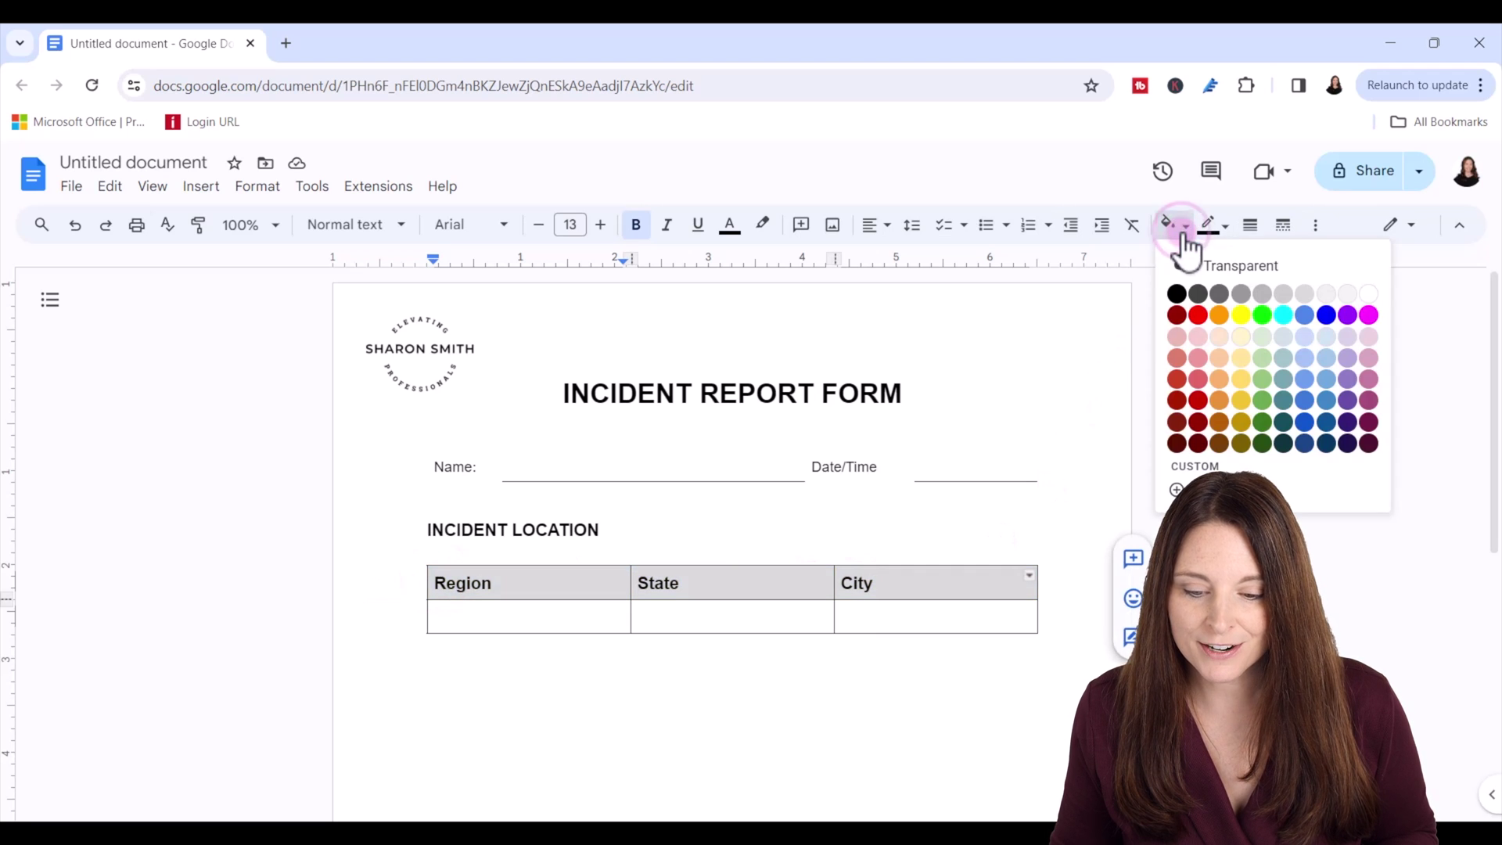
left_click(1245, 307)
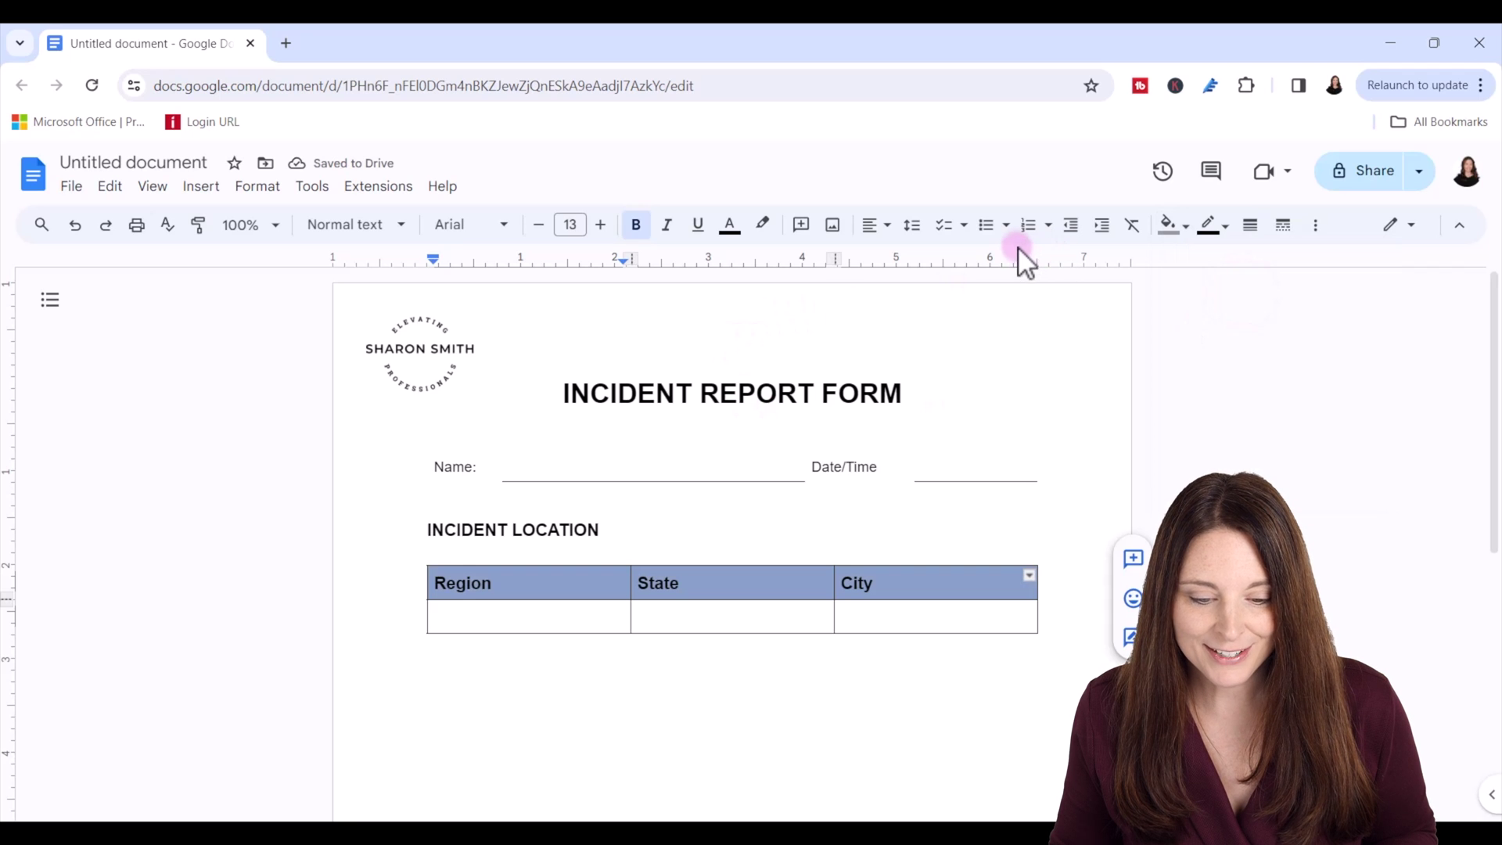
left_click(881, 226)
left_click(897, 259)
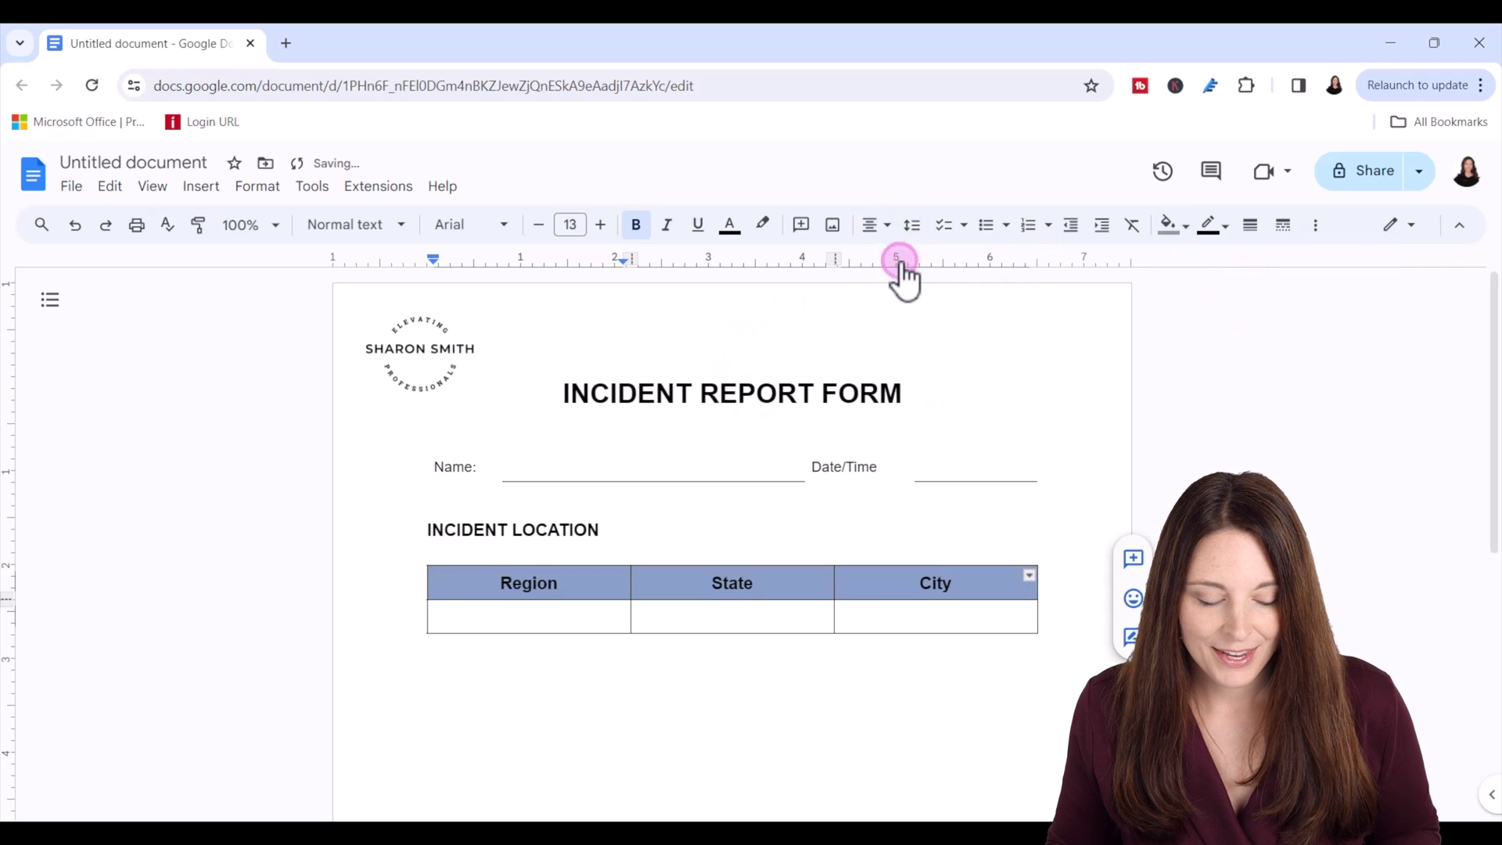
left_click(481, 617)
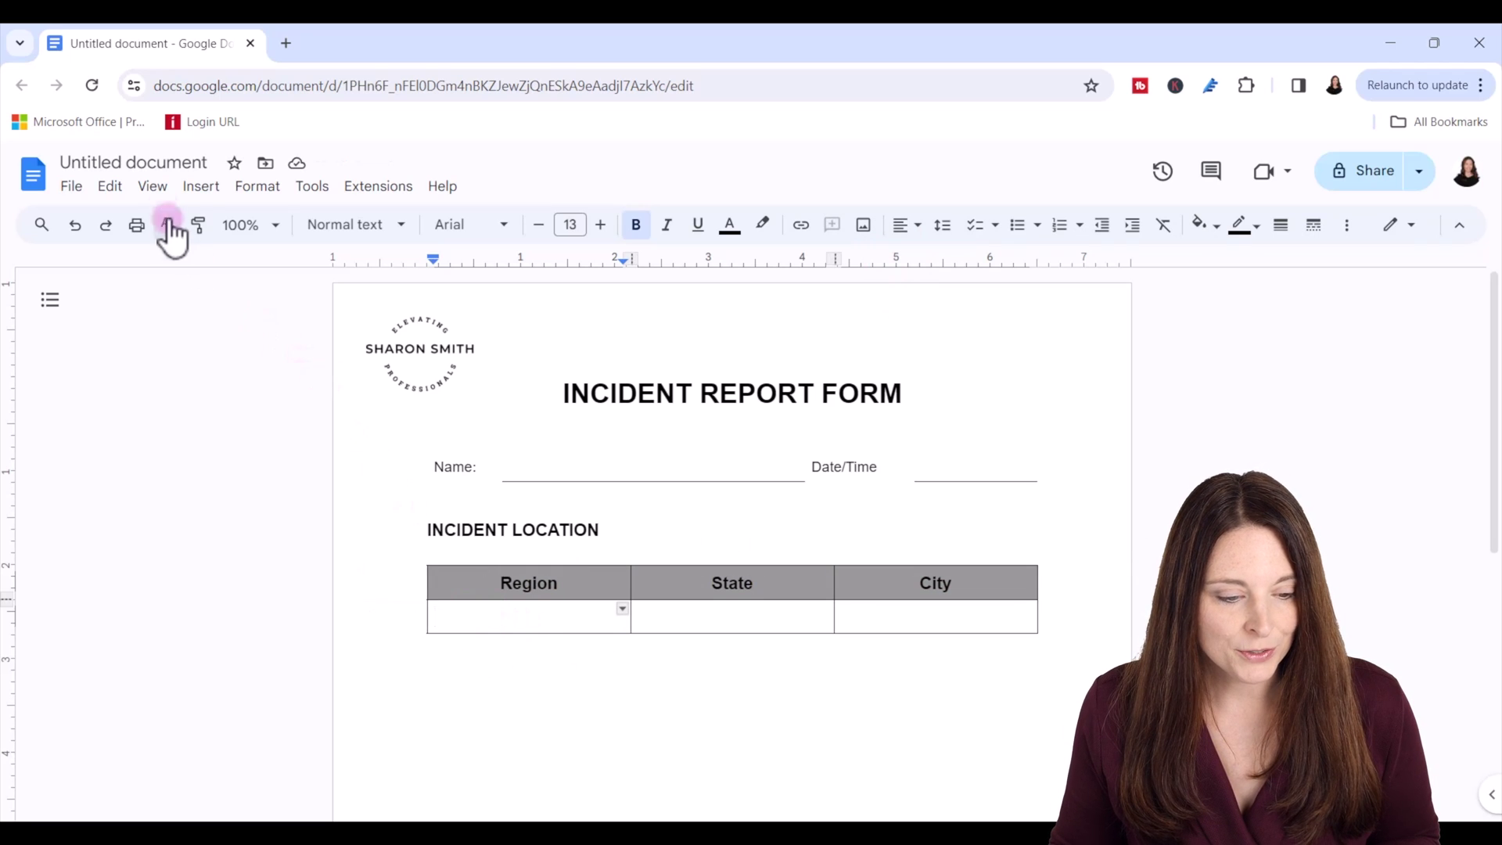
Insert a new custom dropdown in the Region cell and name its template Region.
left_click(198, 192)
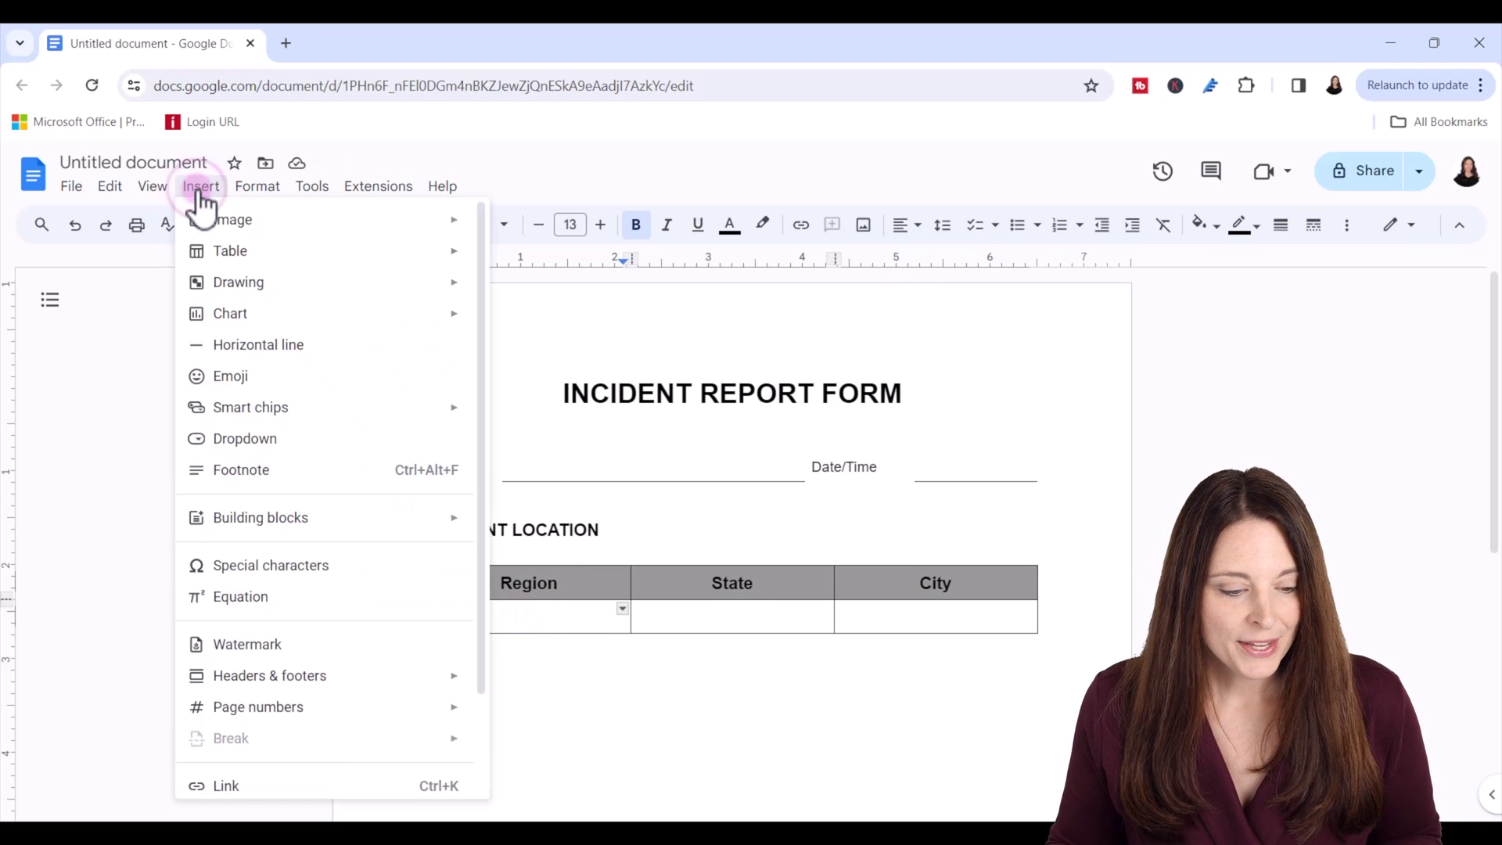
left_click(276, 458)
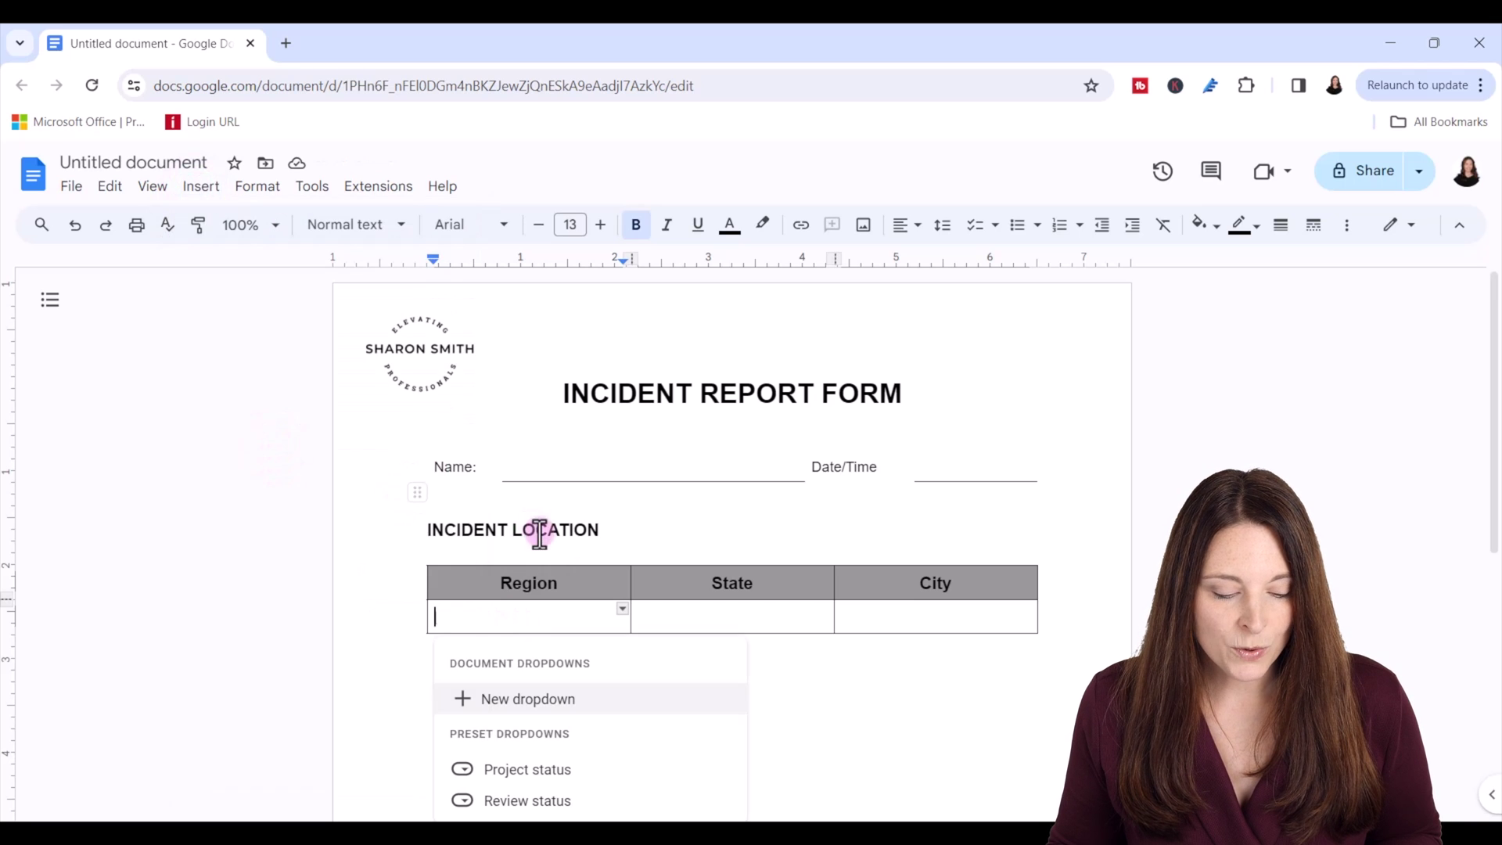
scroll(538, 531, "down", 1)
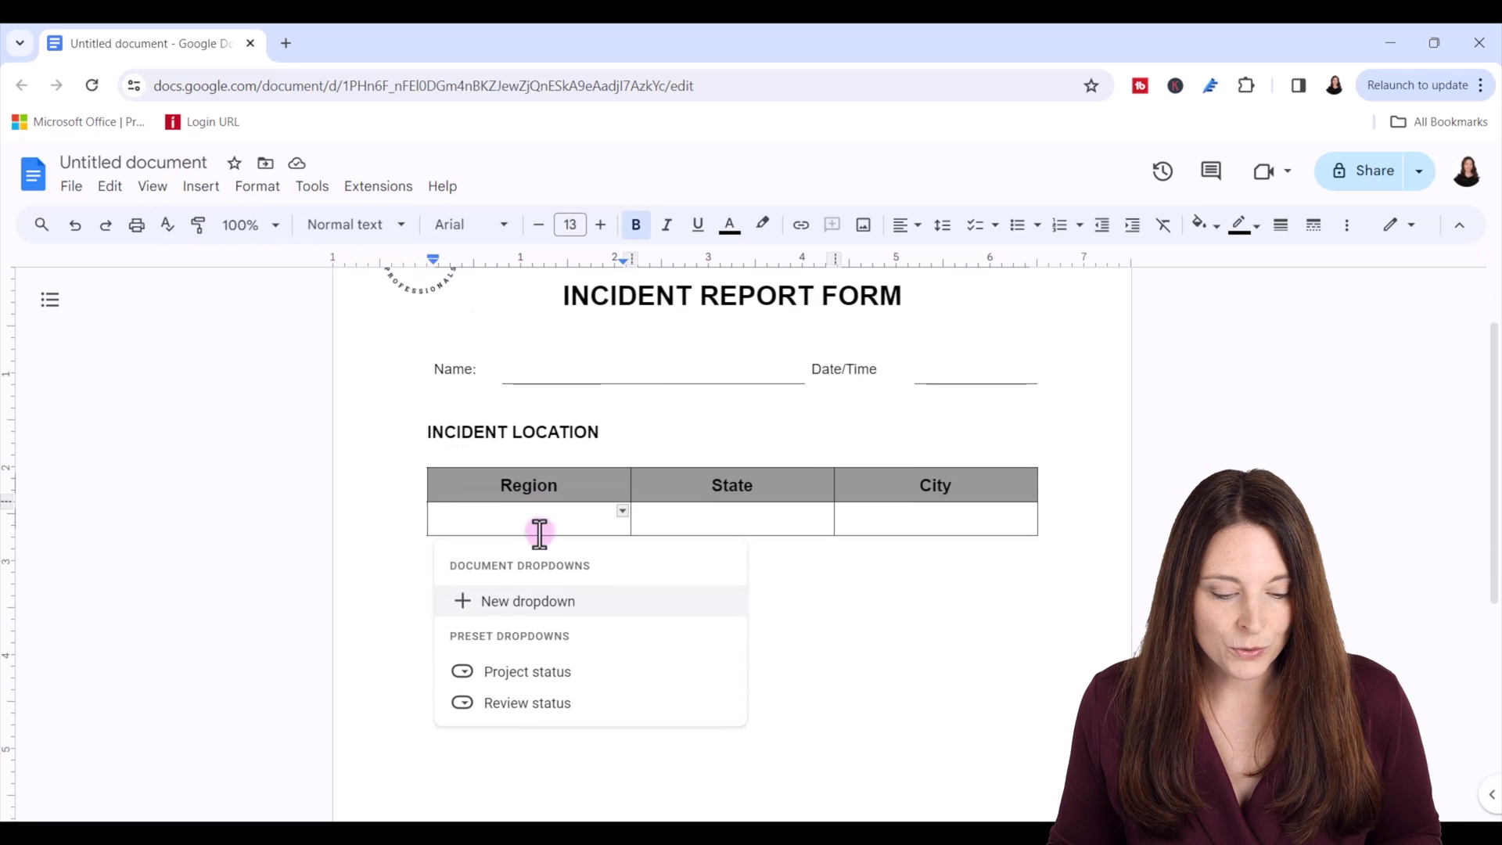
left_click(531, 603)
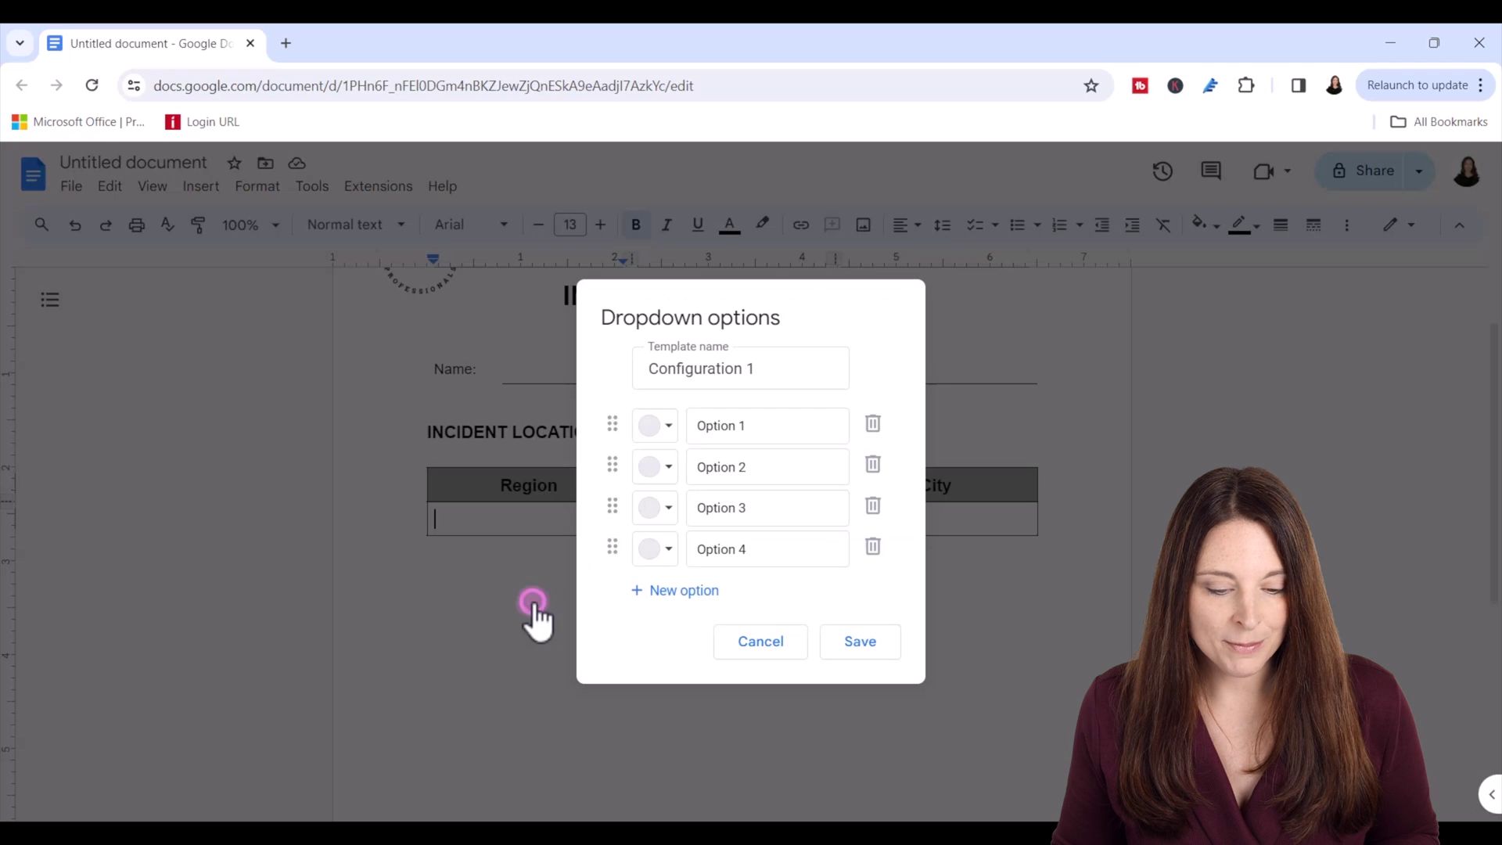
left_click_drag(767, 369, 621, 373)
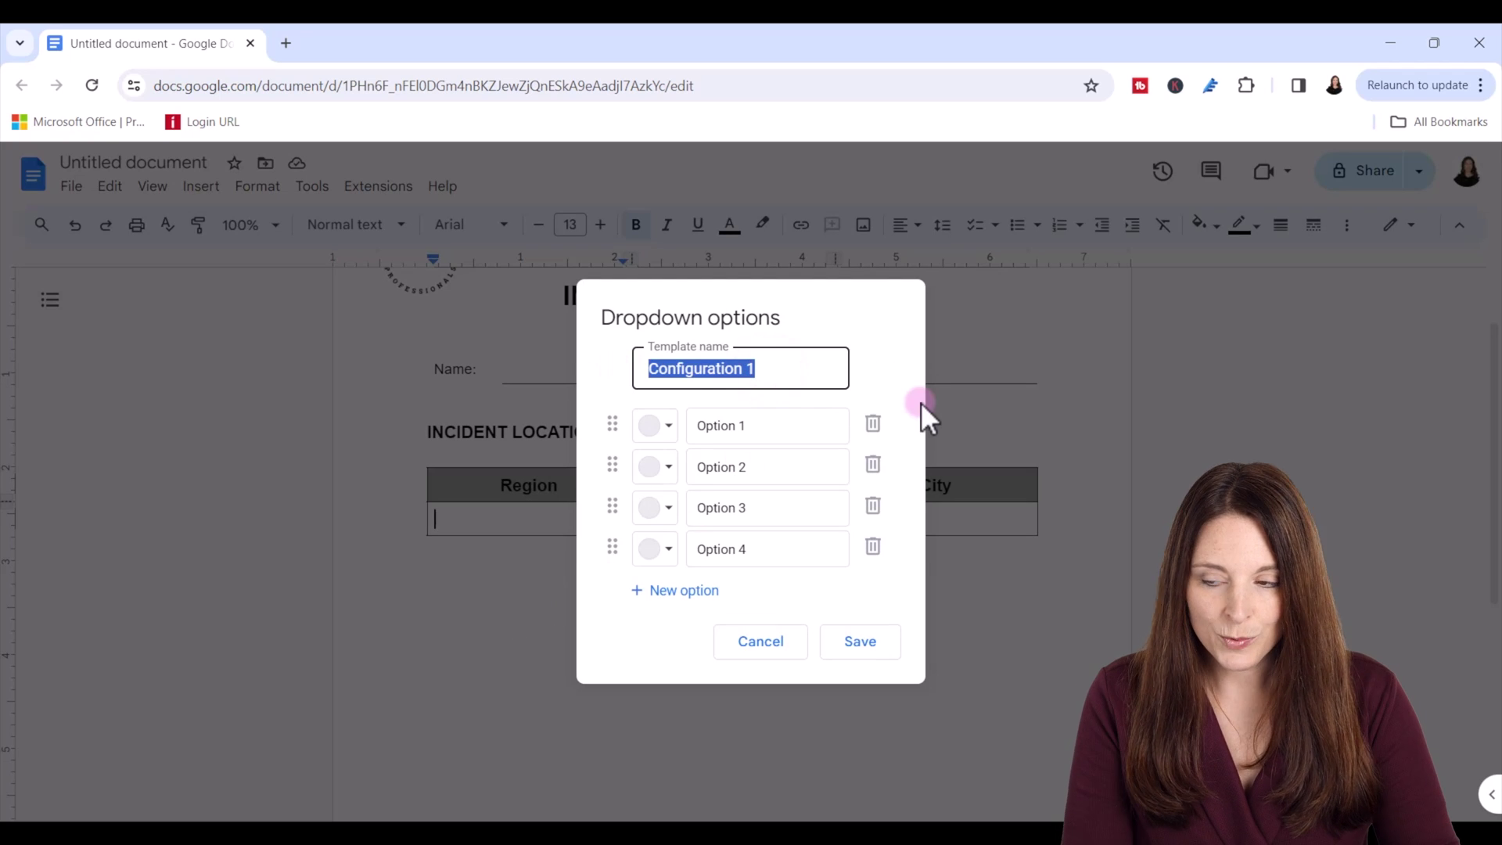
type("R")
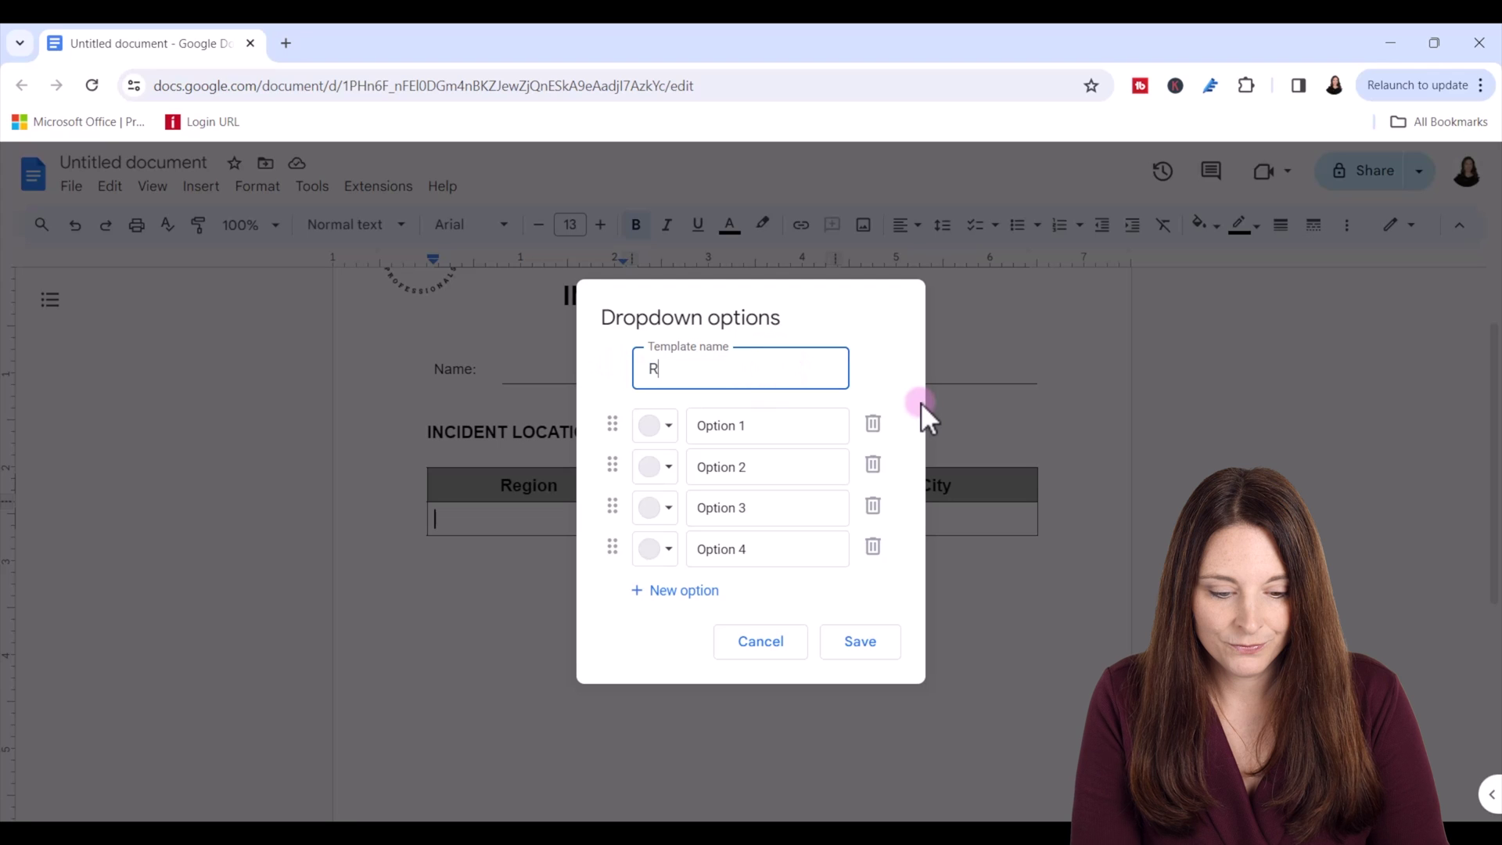
type("egion")
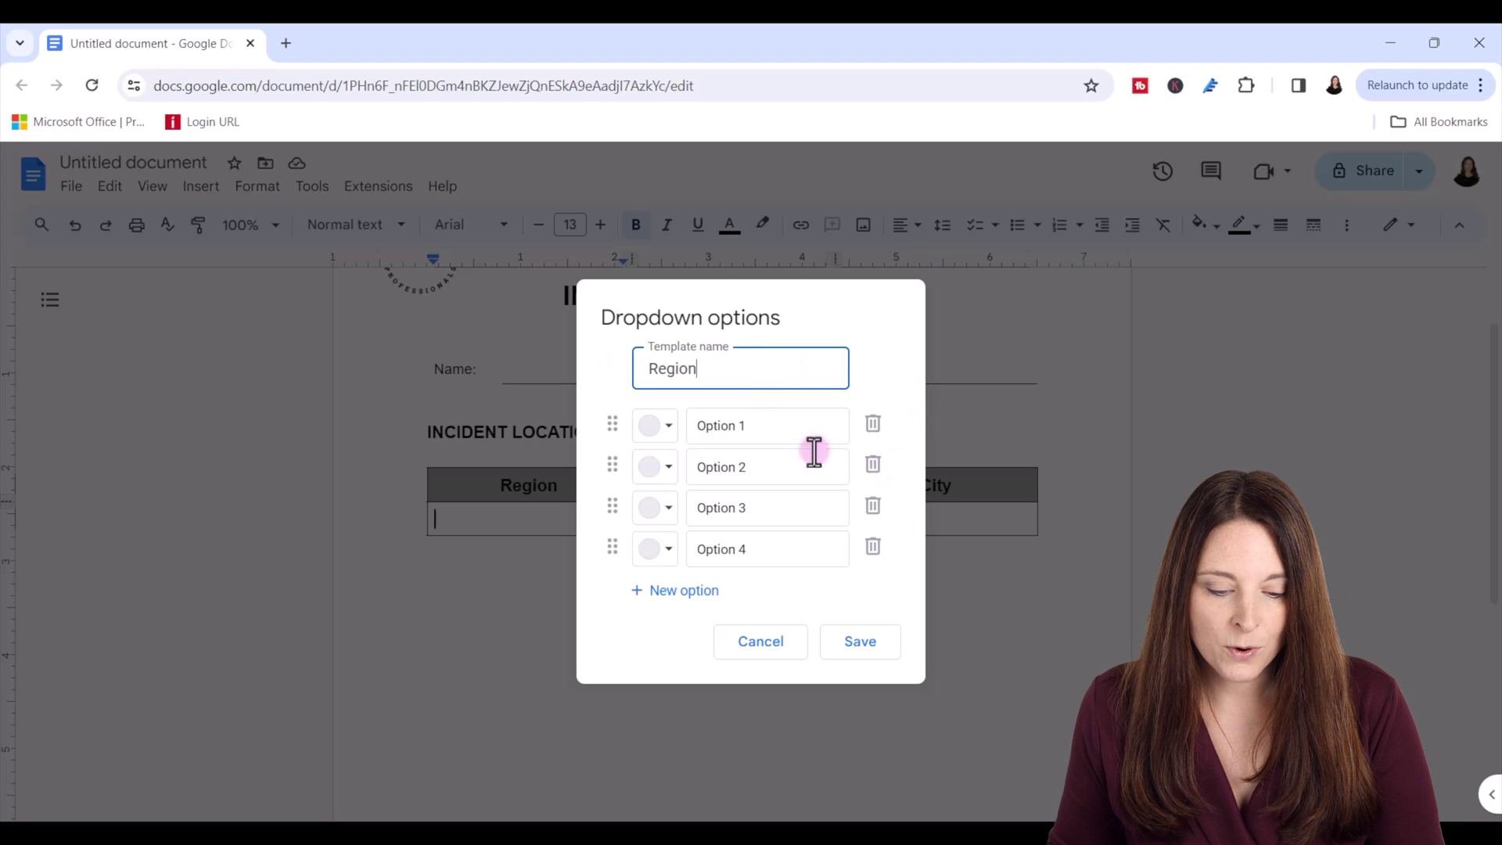
Enter options Please Select, North, South, East, West and move West above East.
left_click(758, 427)
triple_click(758, 426)
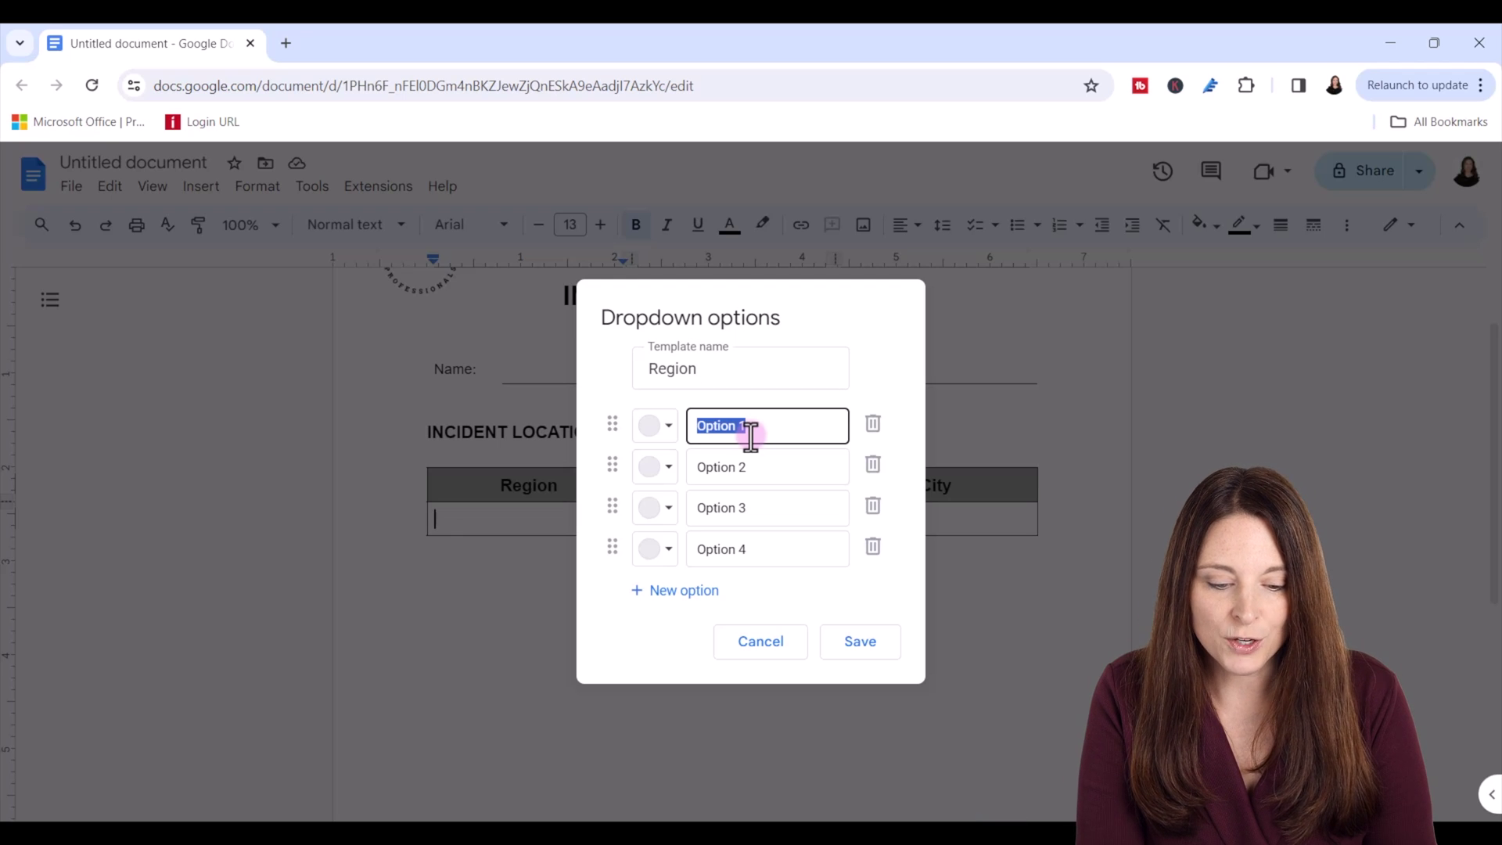
type("Plea")
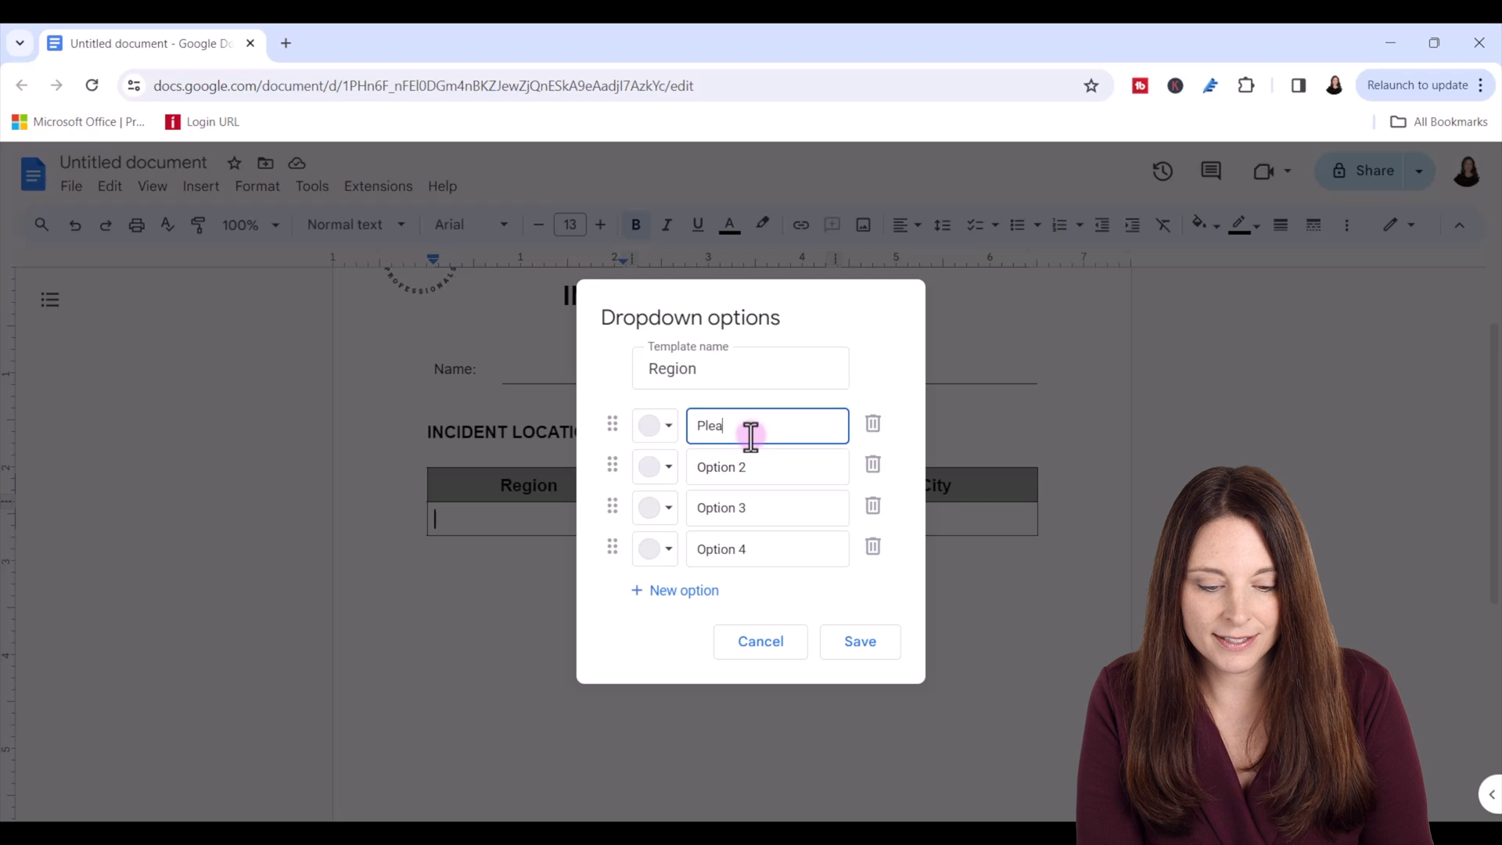
type("se Select")
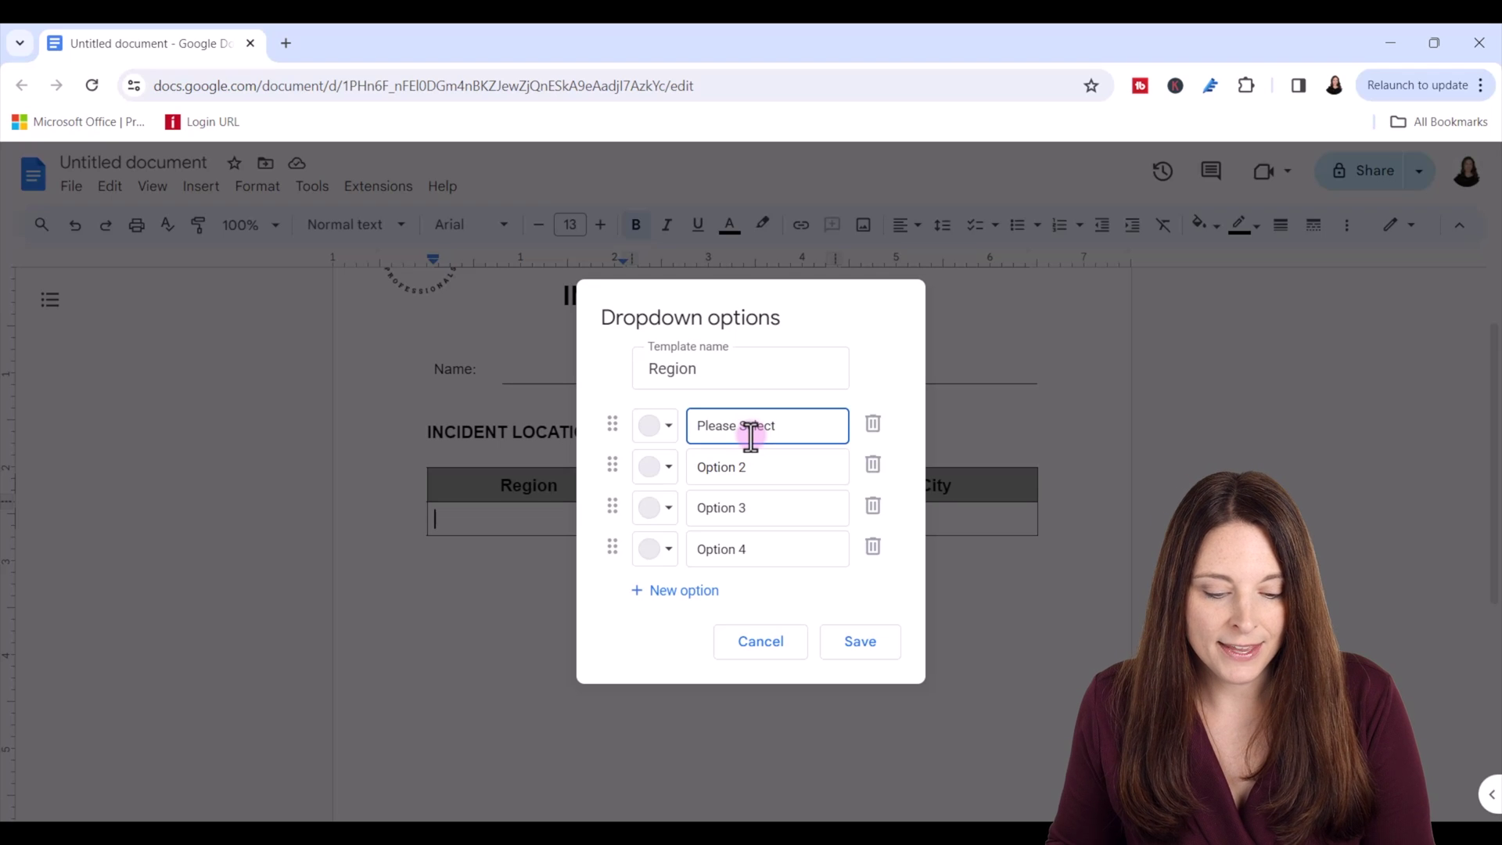
left_click(746, 467)
triple_click(744, 467)
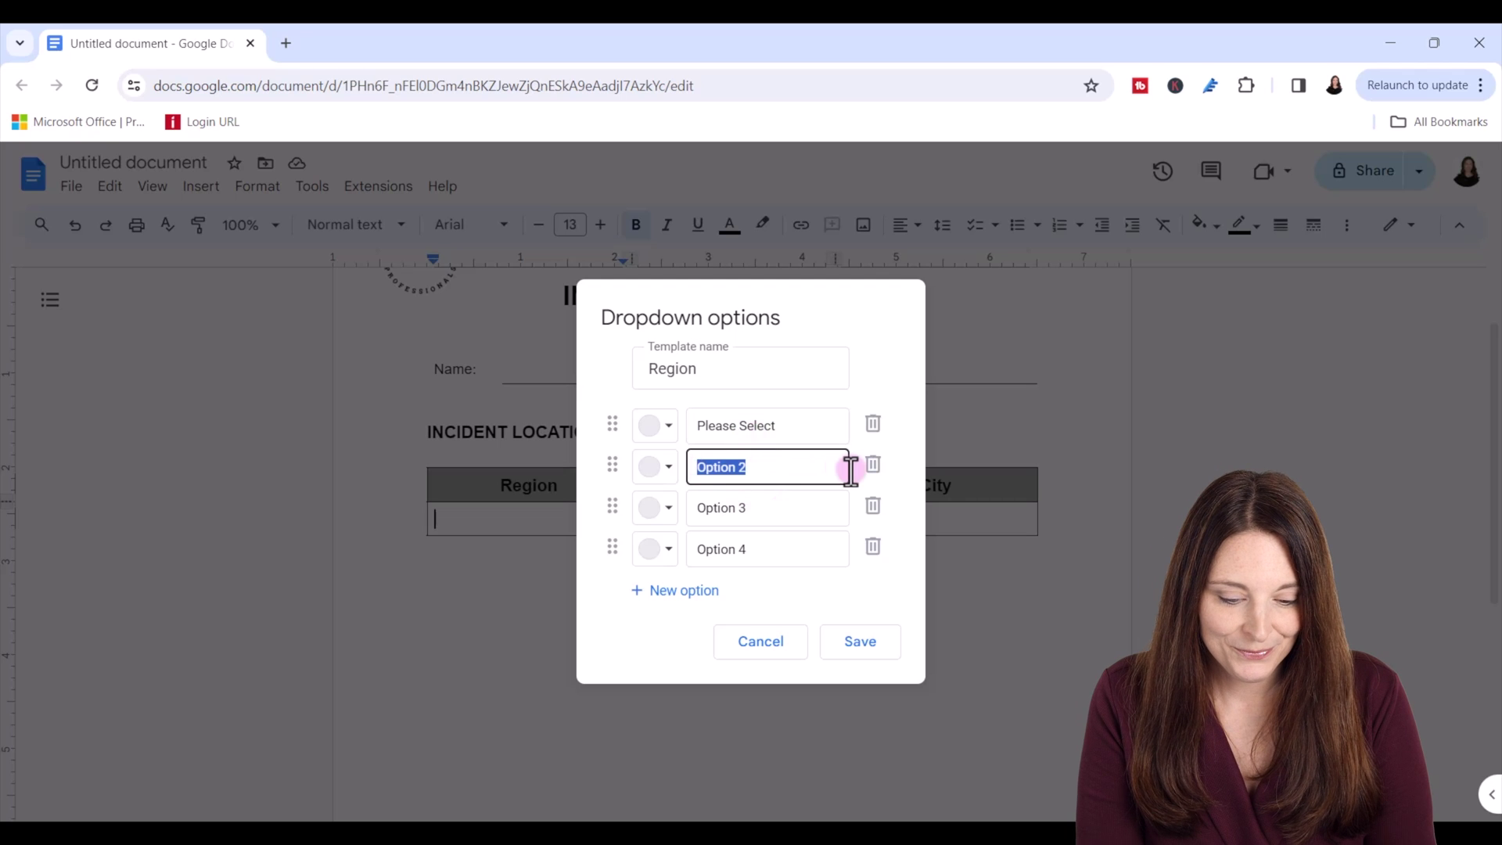
type("North")
triple_click(786, 507)
type("Sou")
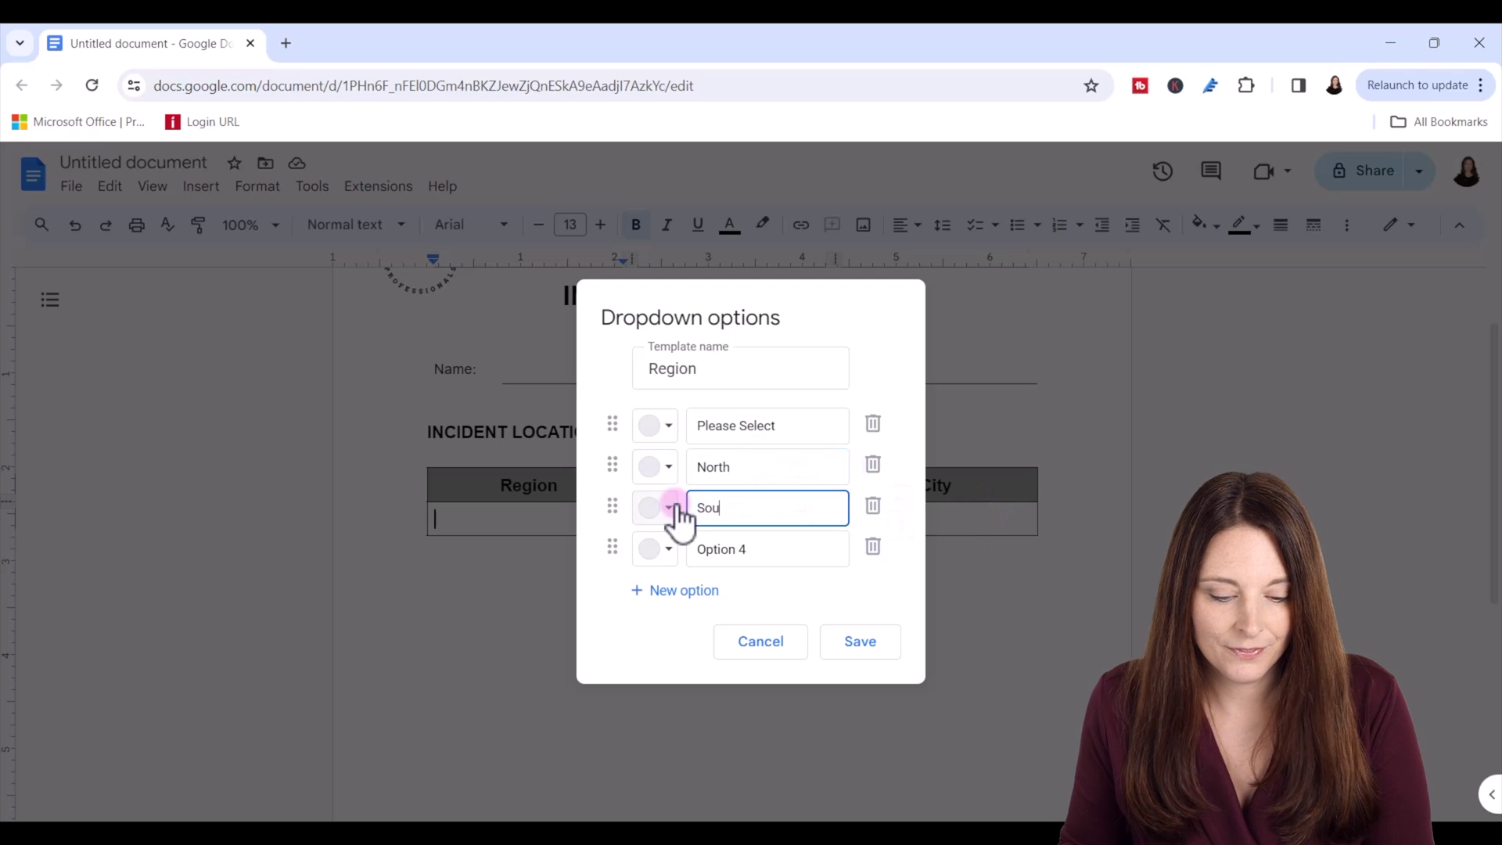
type("th")
triple_click(692, 548)
type("East")
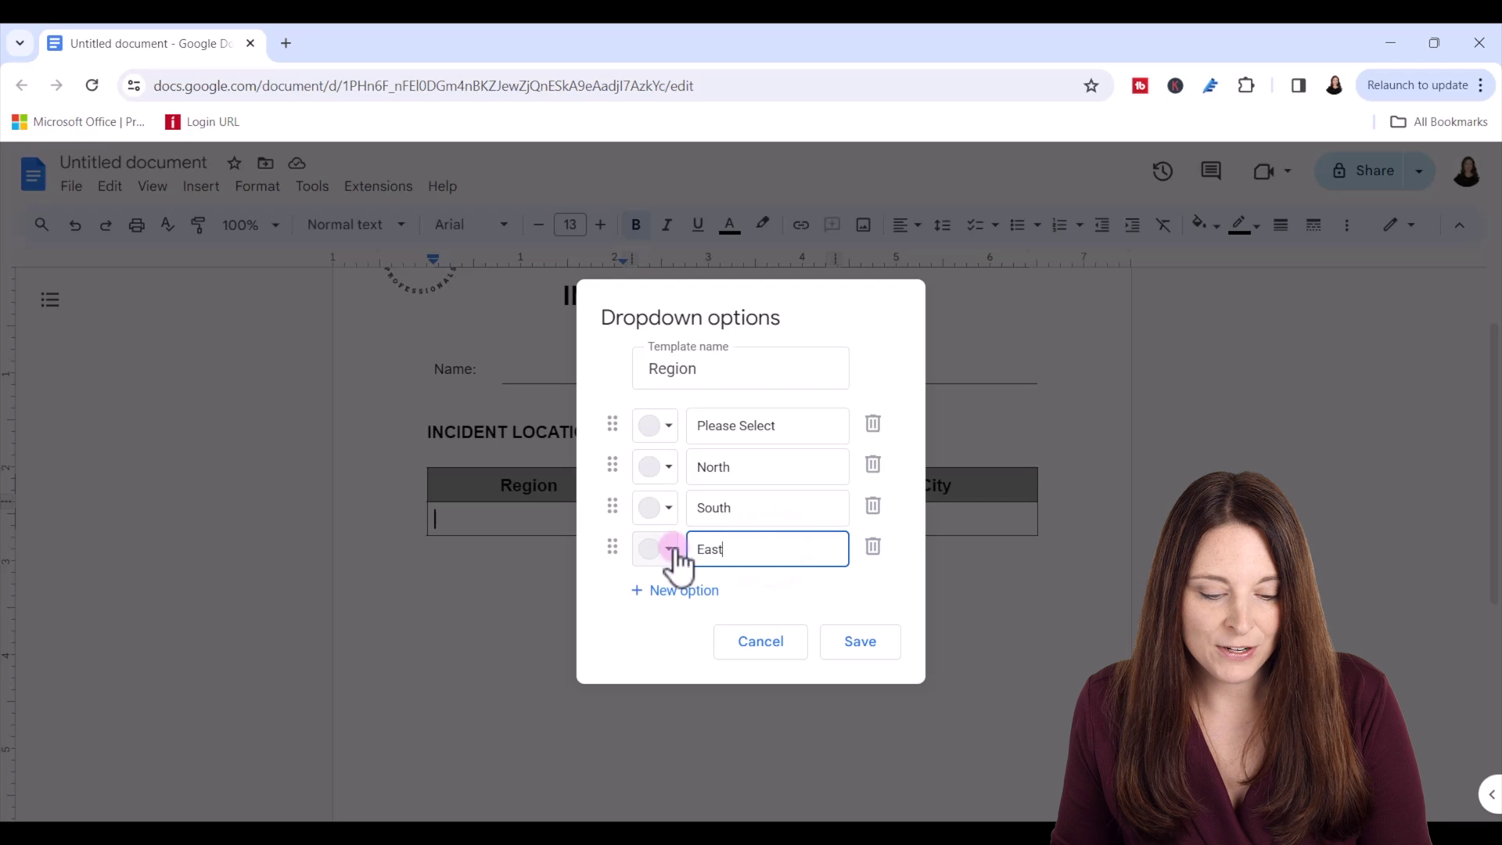
left_click(679, 589)
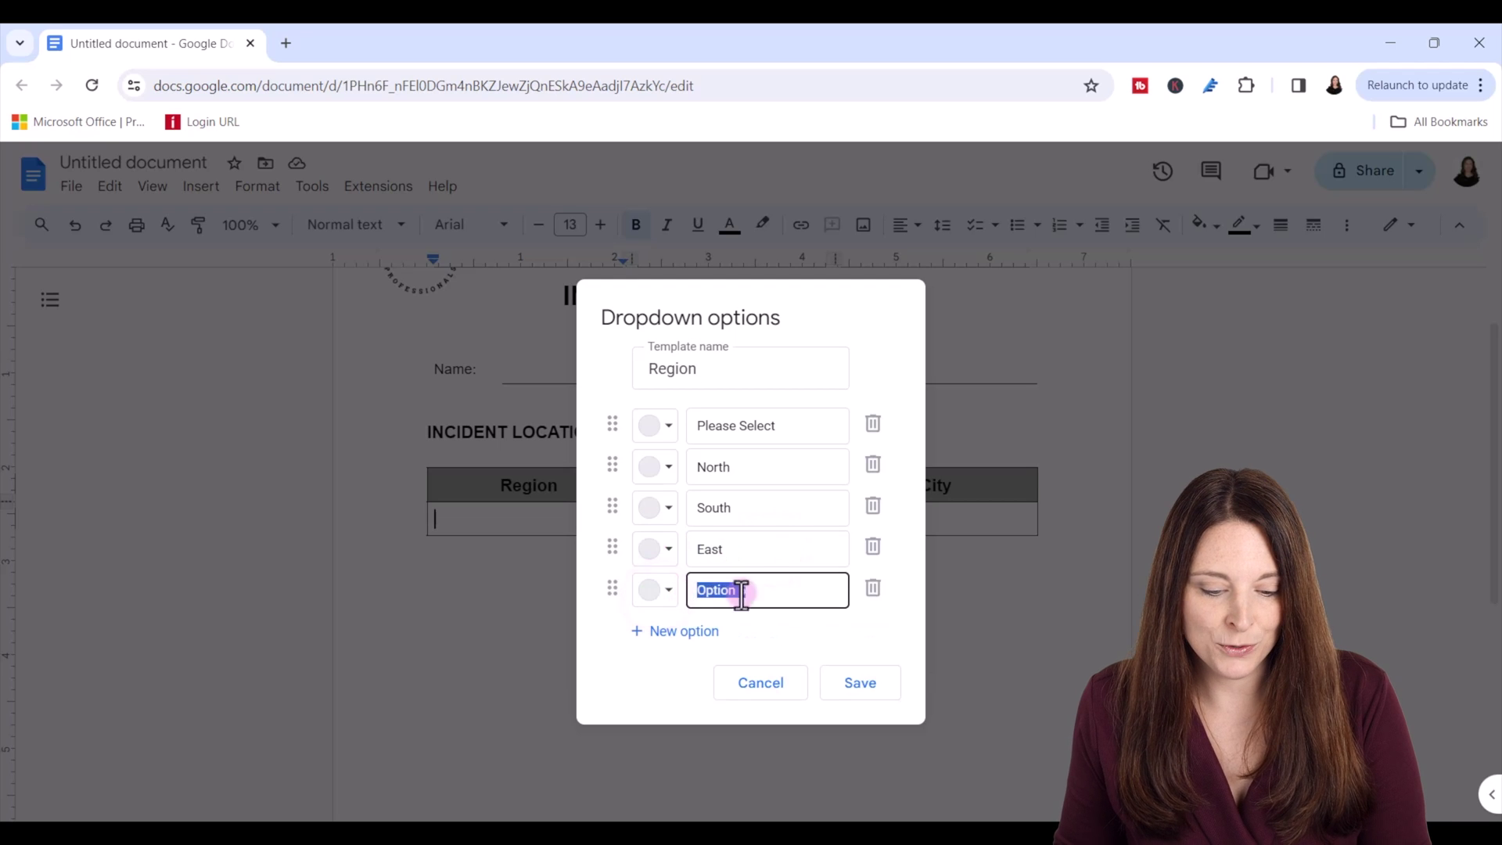
type("West")
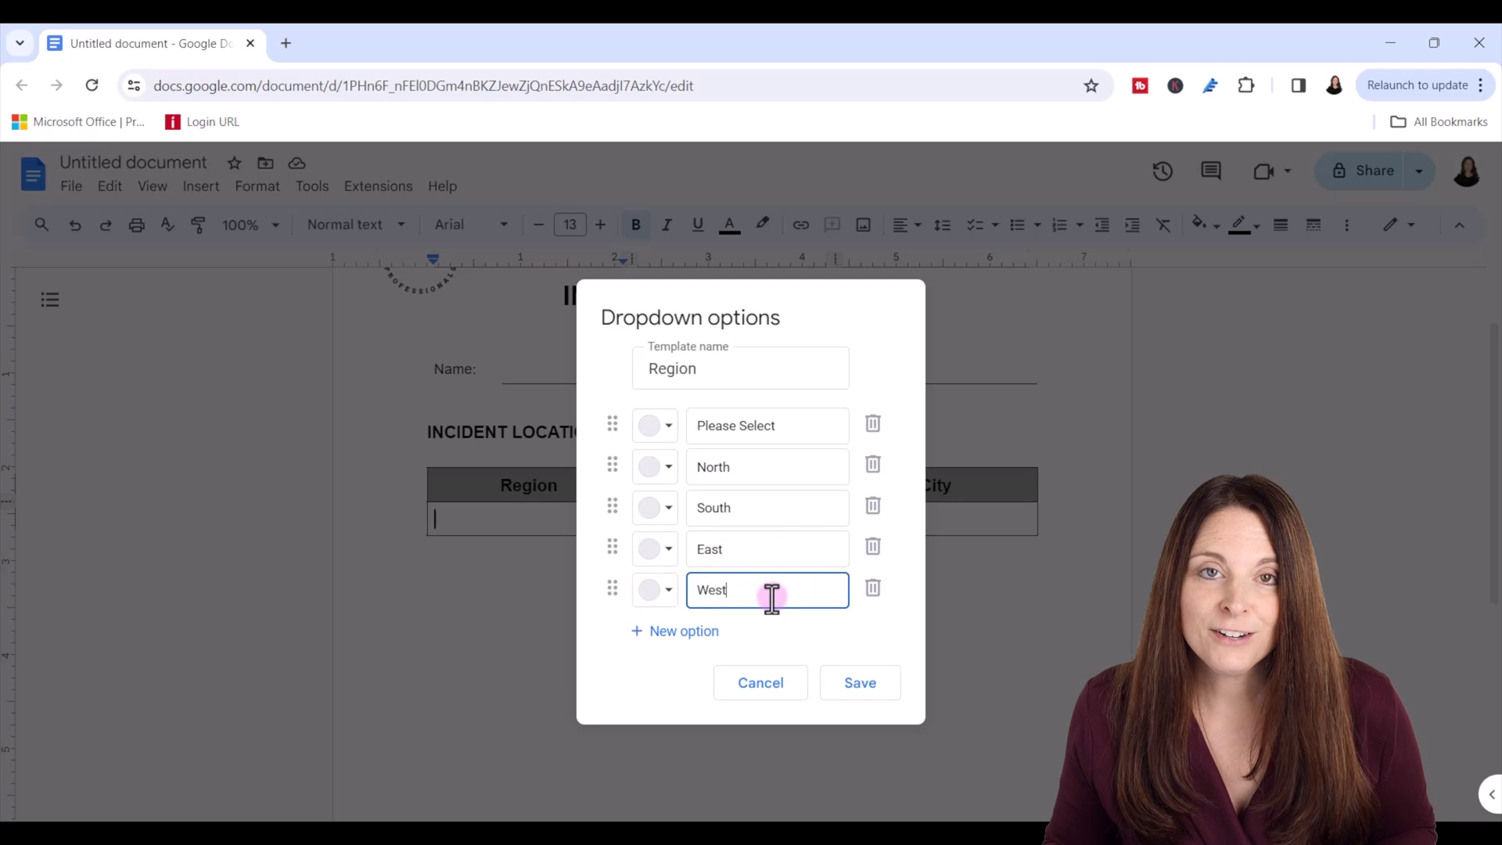
left_click(611, 589)
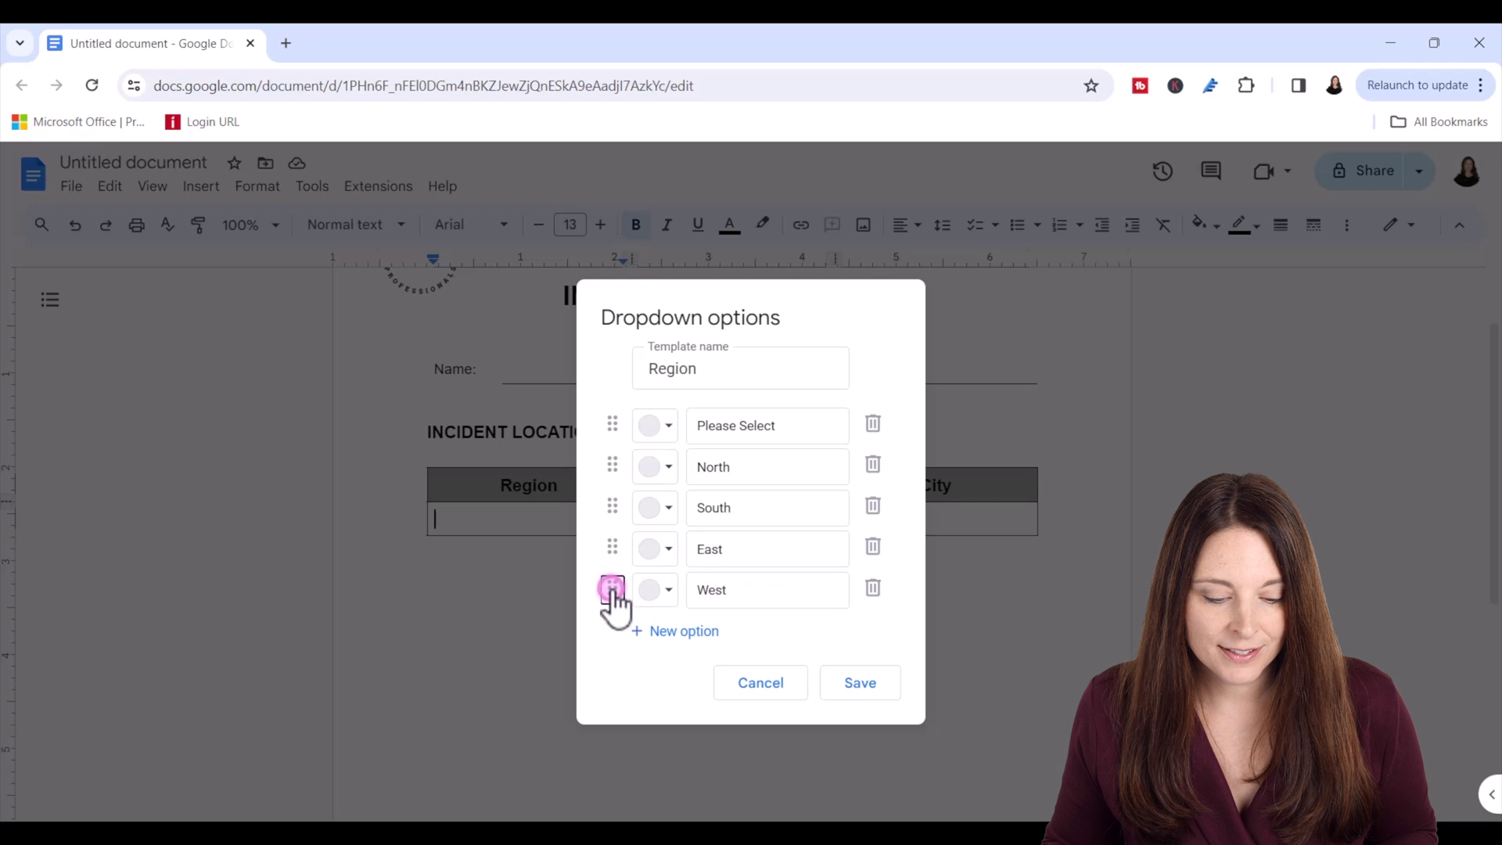
left_click_drag(612, 590, 612, 550)
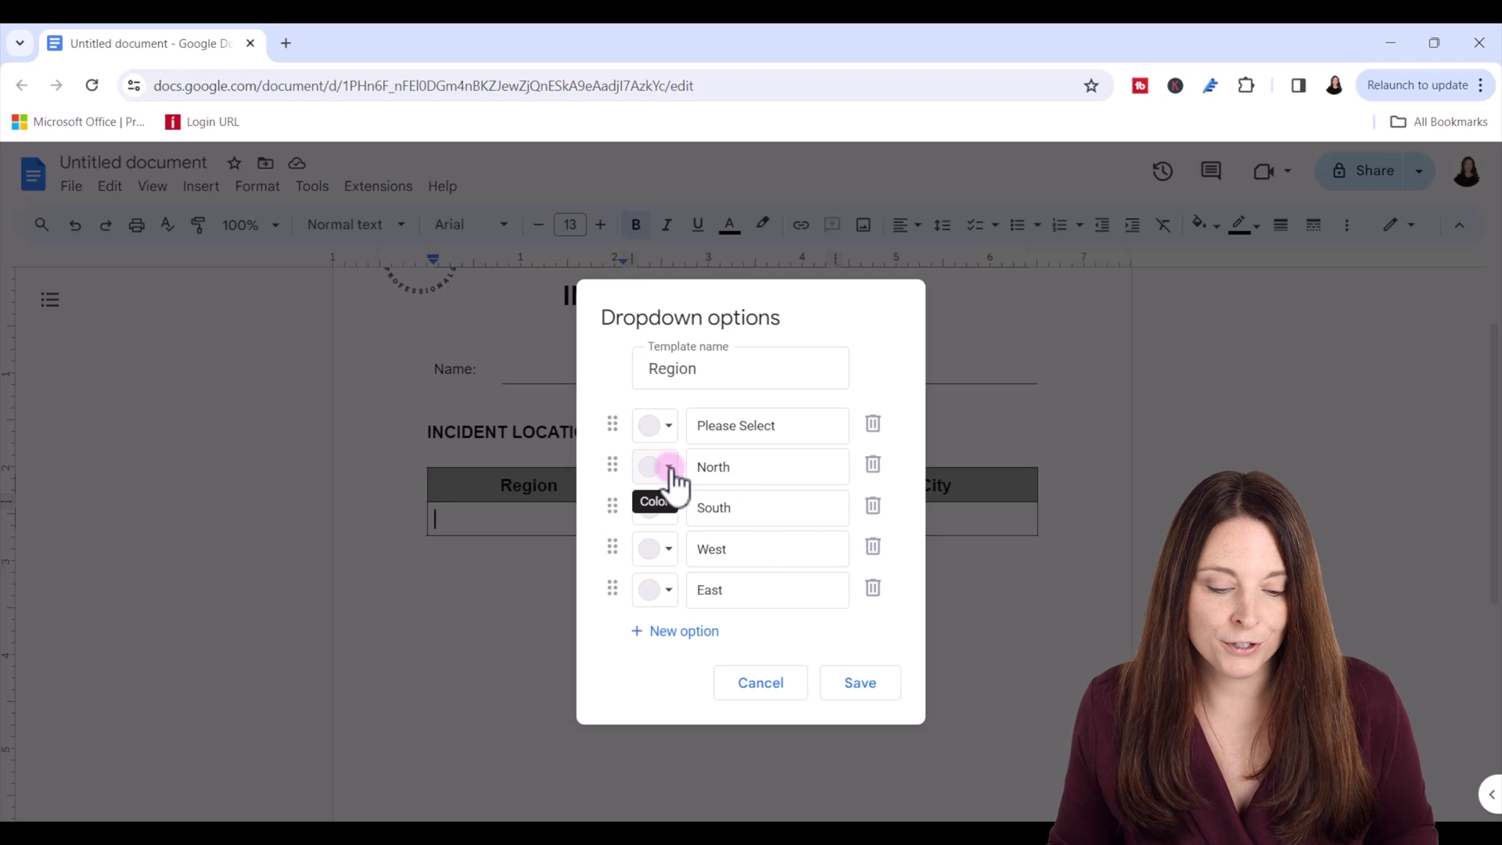
Colour North light pink, South light peach, West dark blue, East dark purple, and save the dropdown.
left_click(668, 471)
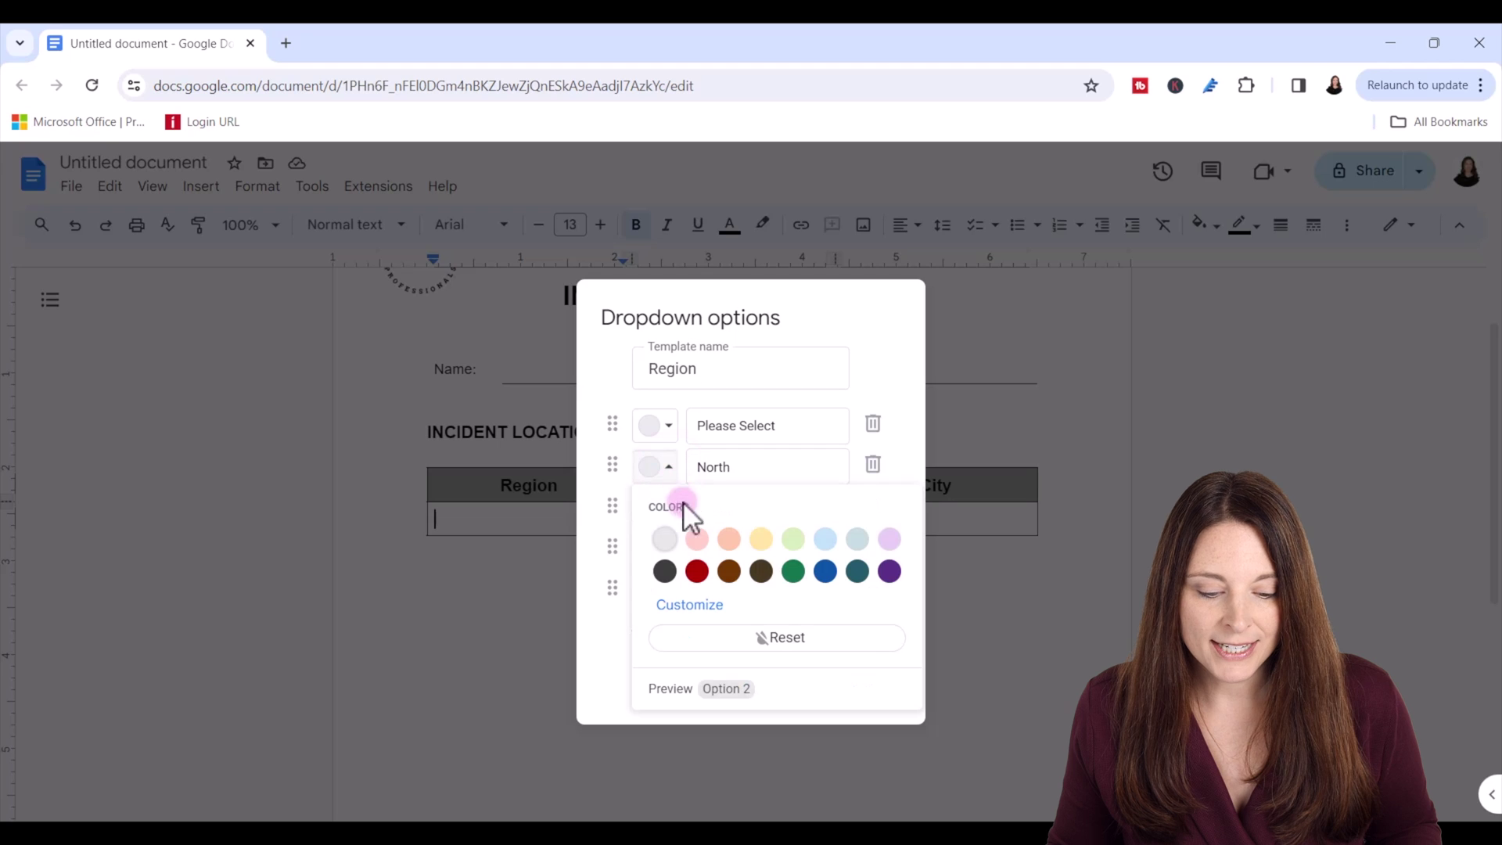
left_click(696, 538)
left_click(668, 507)
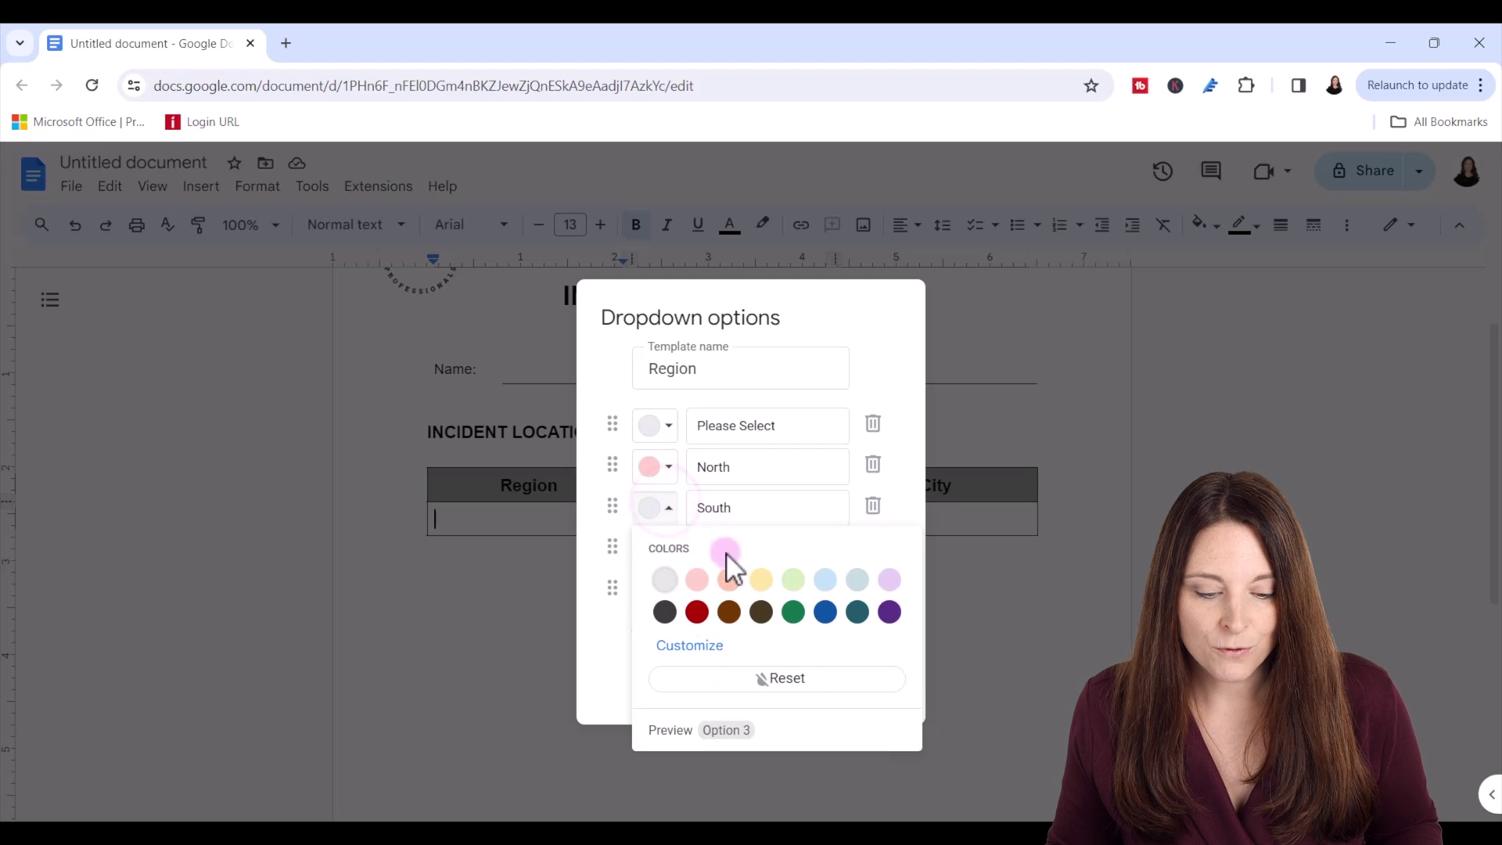
left_click(728, 579)
left_click(671, 549)
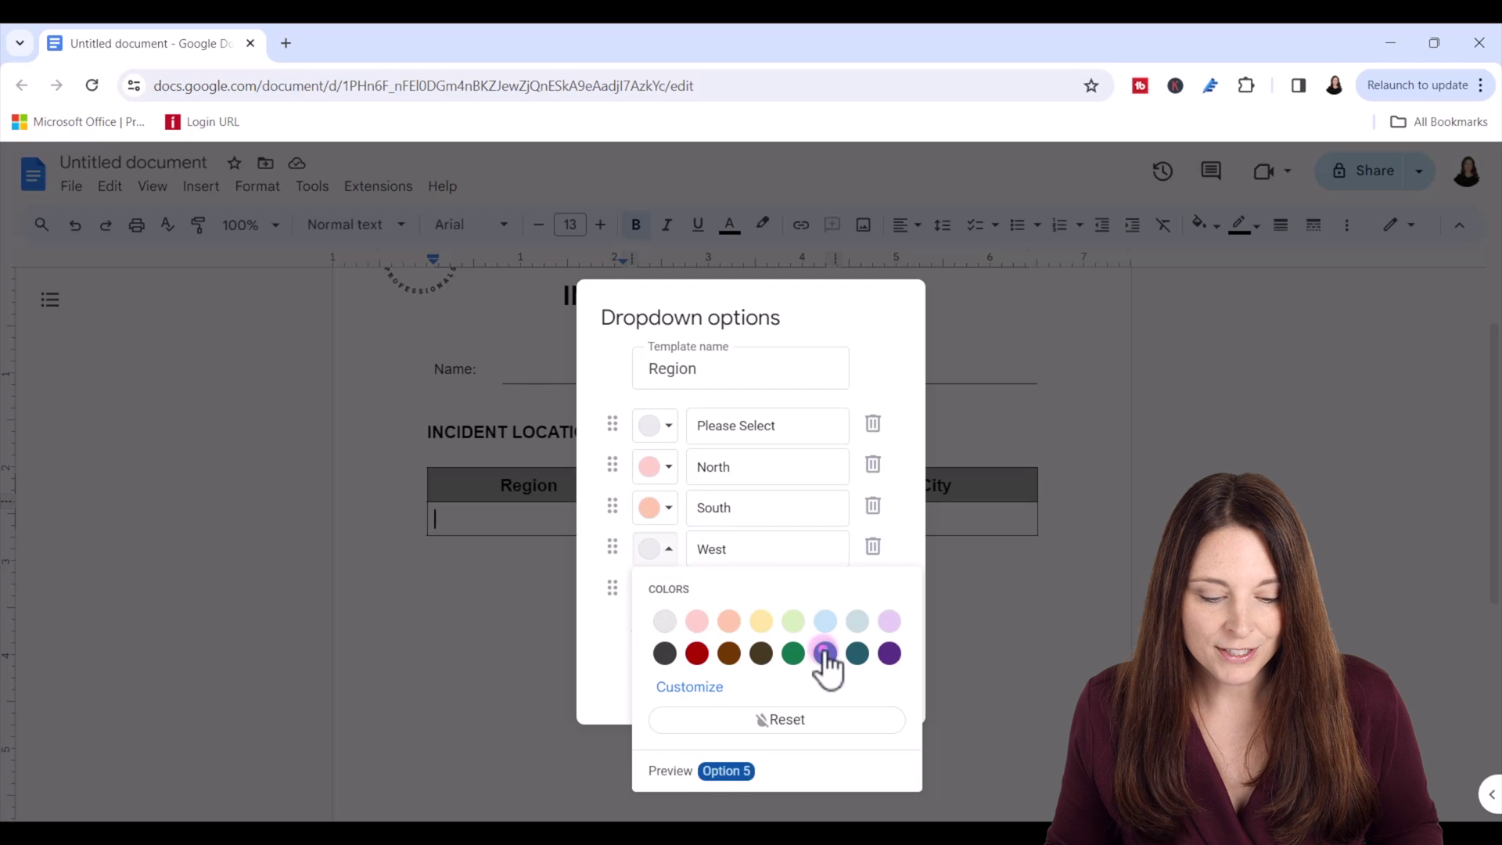
left_click(825, 649)
left_click(671, 591)
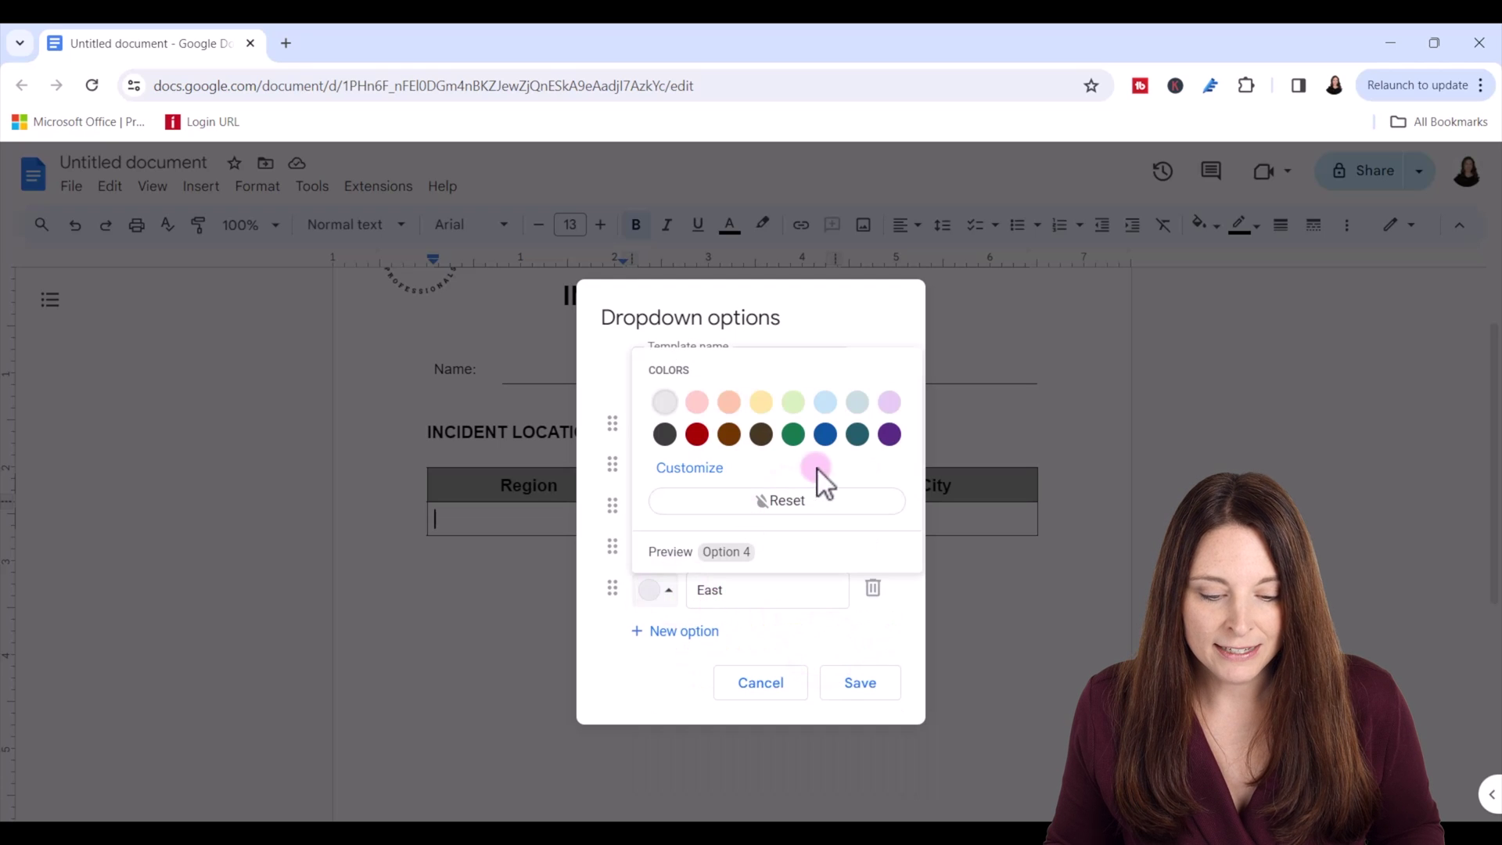
left_click(889, 435)
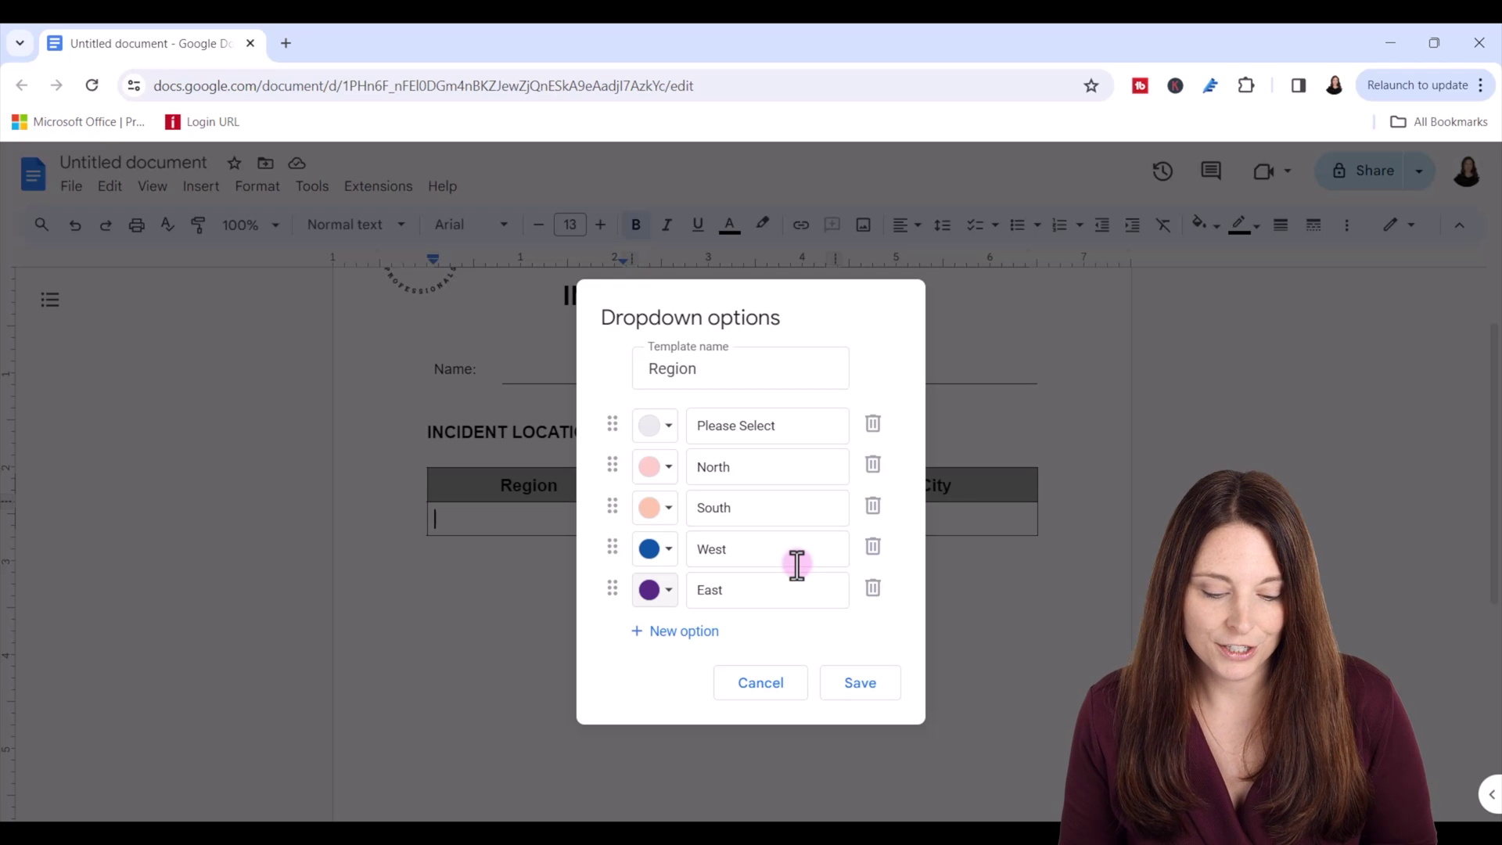
left_click(860, 686)
left_click(691, 520)
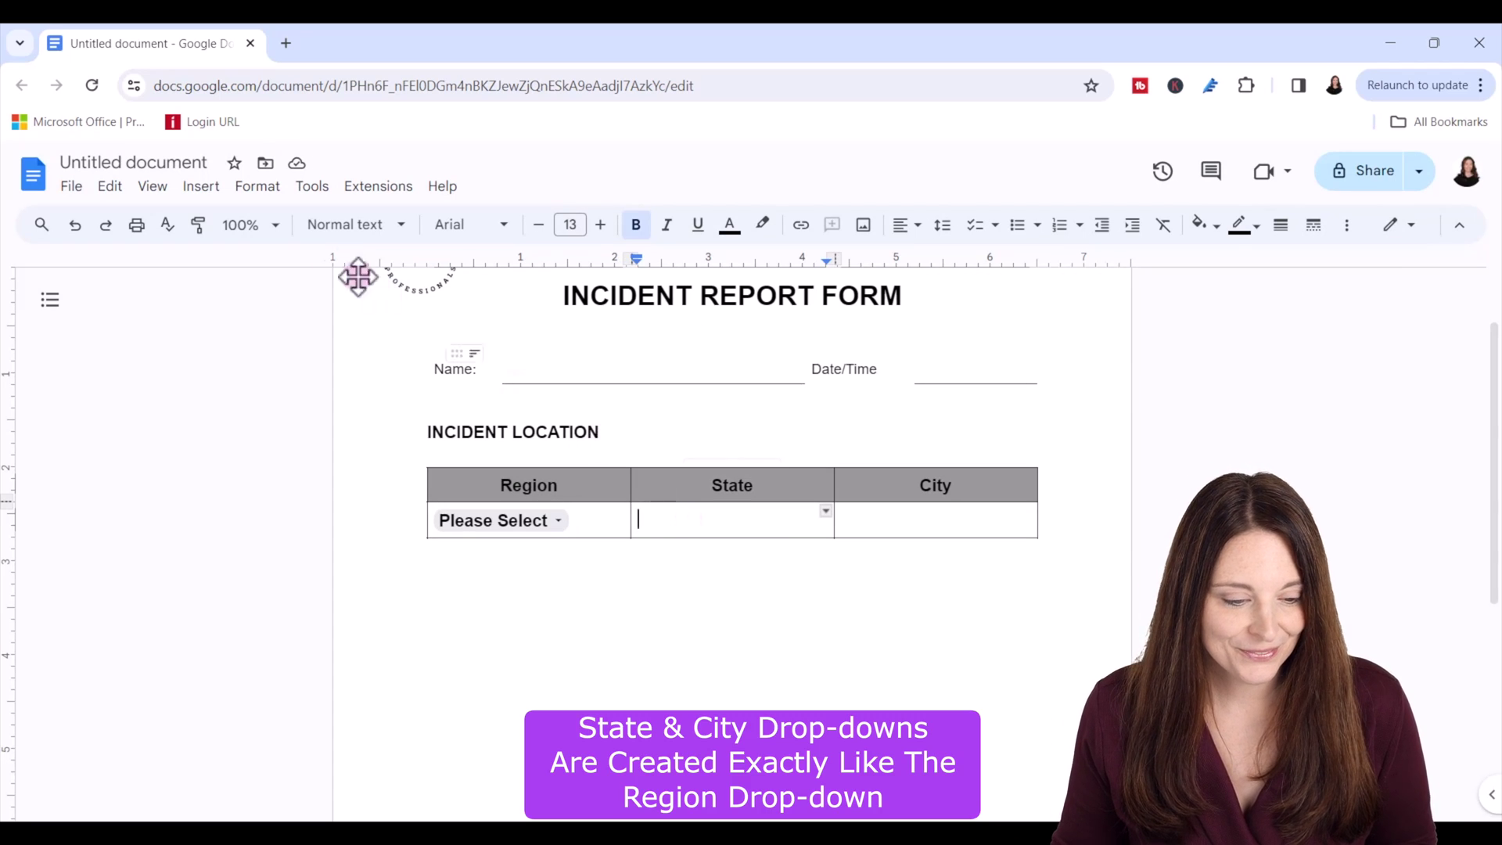
Add a State dropdown with Please Select, California, Texas and Maine options and save it.
left_click(201, 185)
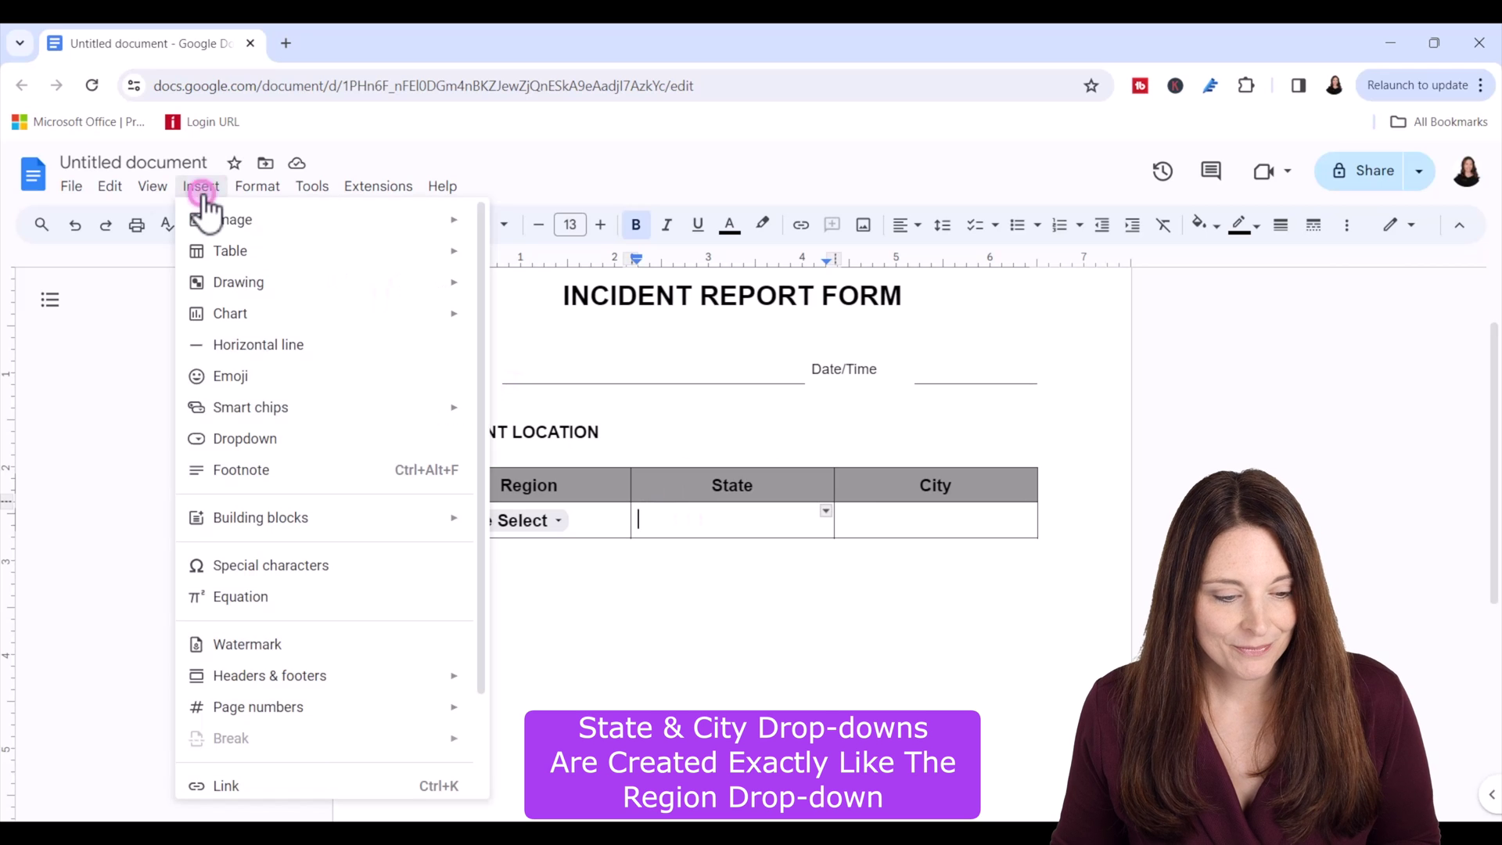
left_click(279, 439)
left_click(764, 601)
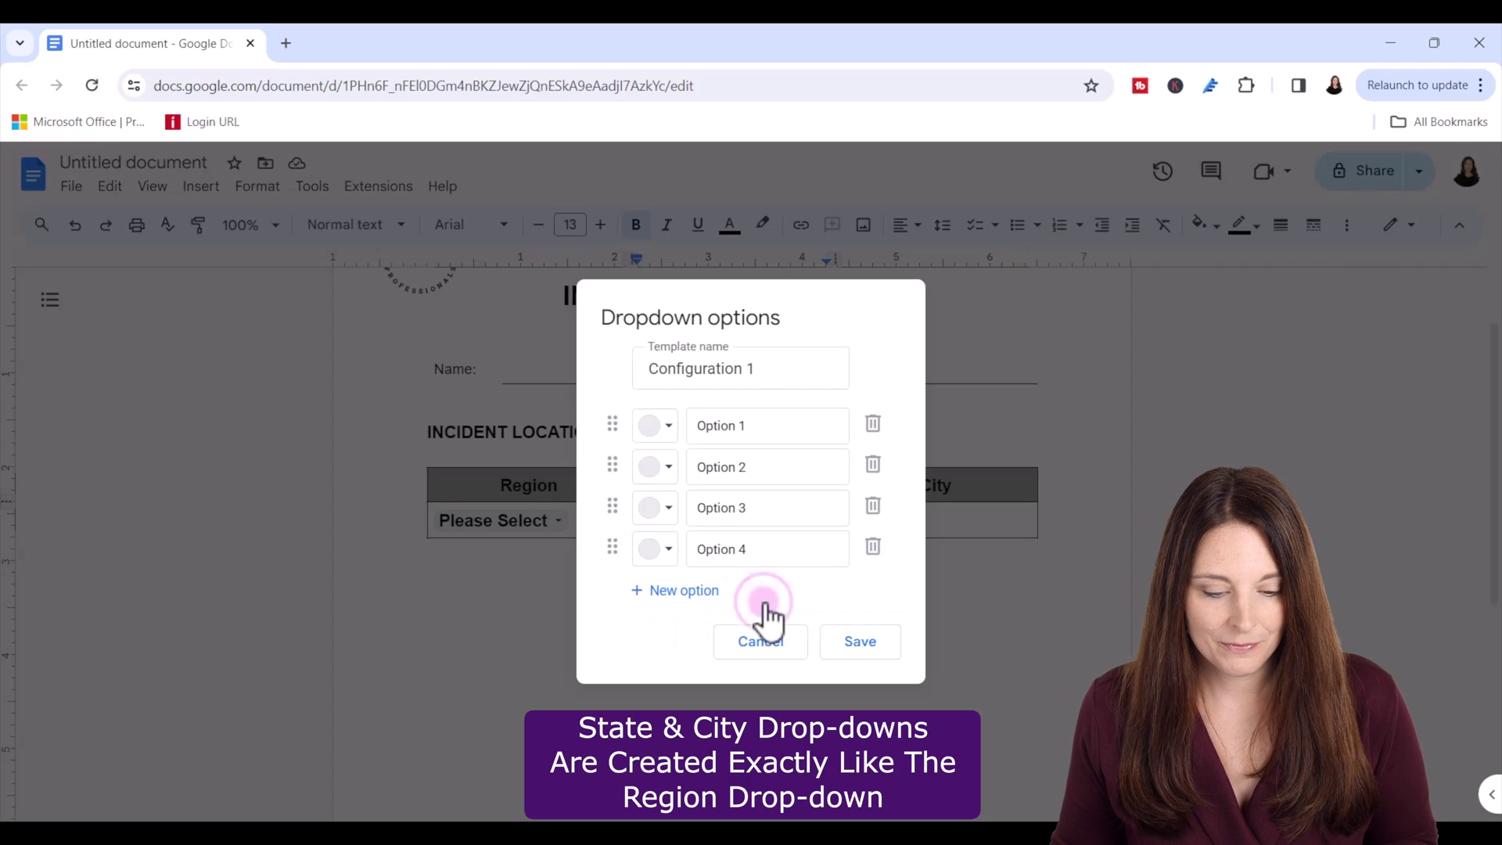
triple_click(757, 372)
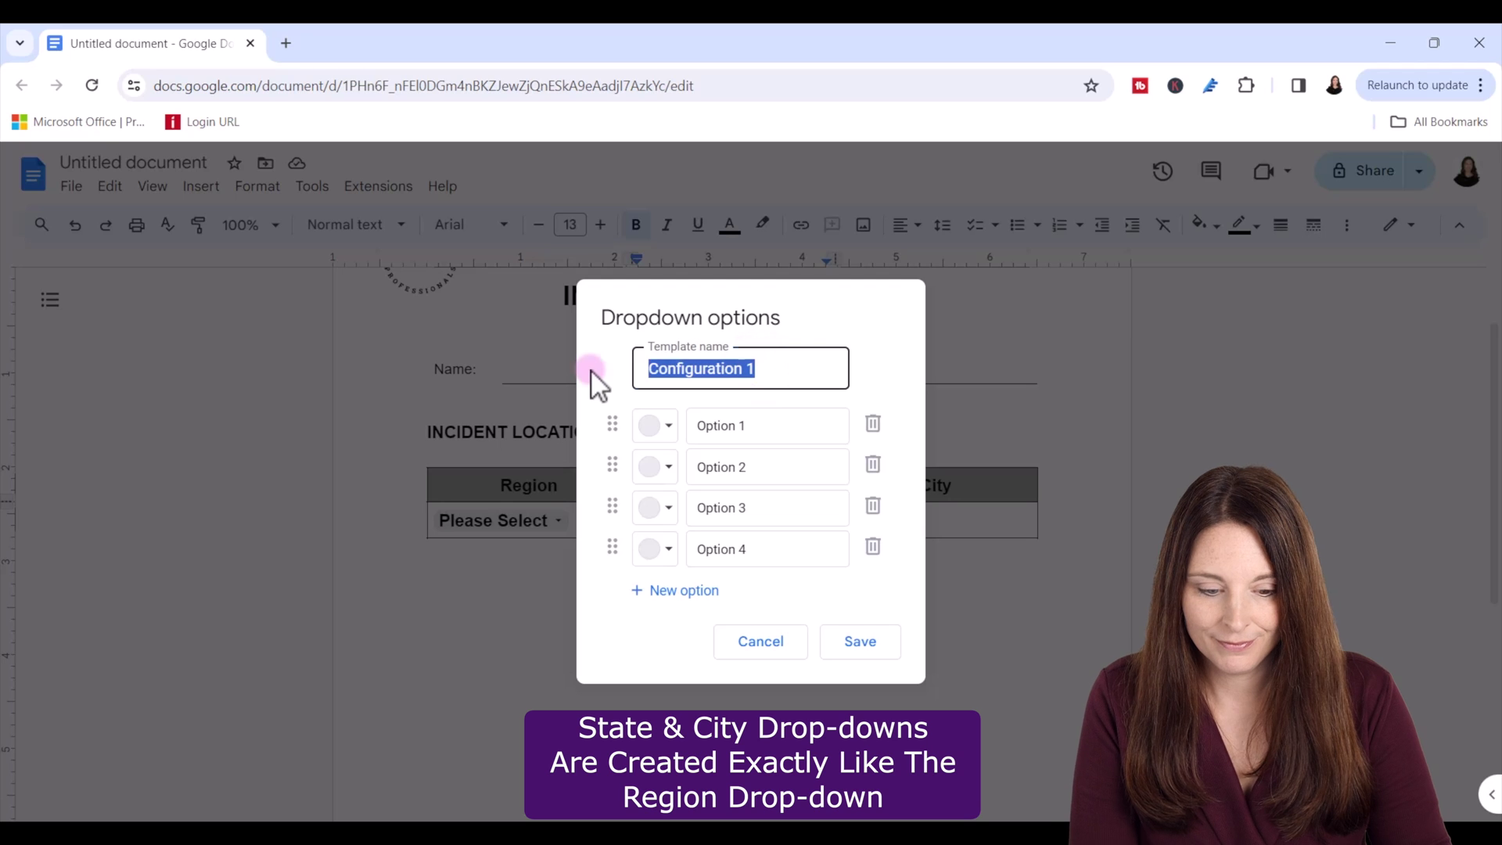
type("State")
key("Tab")
type("Please Select\tCalifornia\tTexas")
key("Tab")
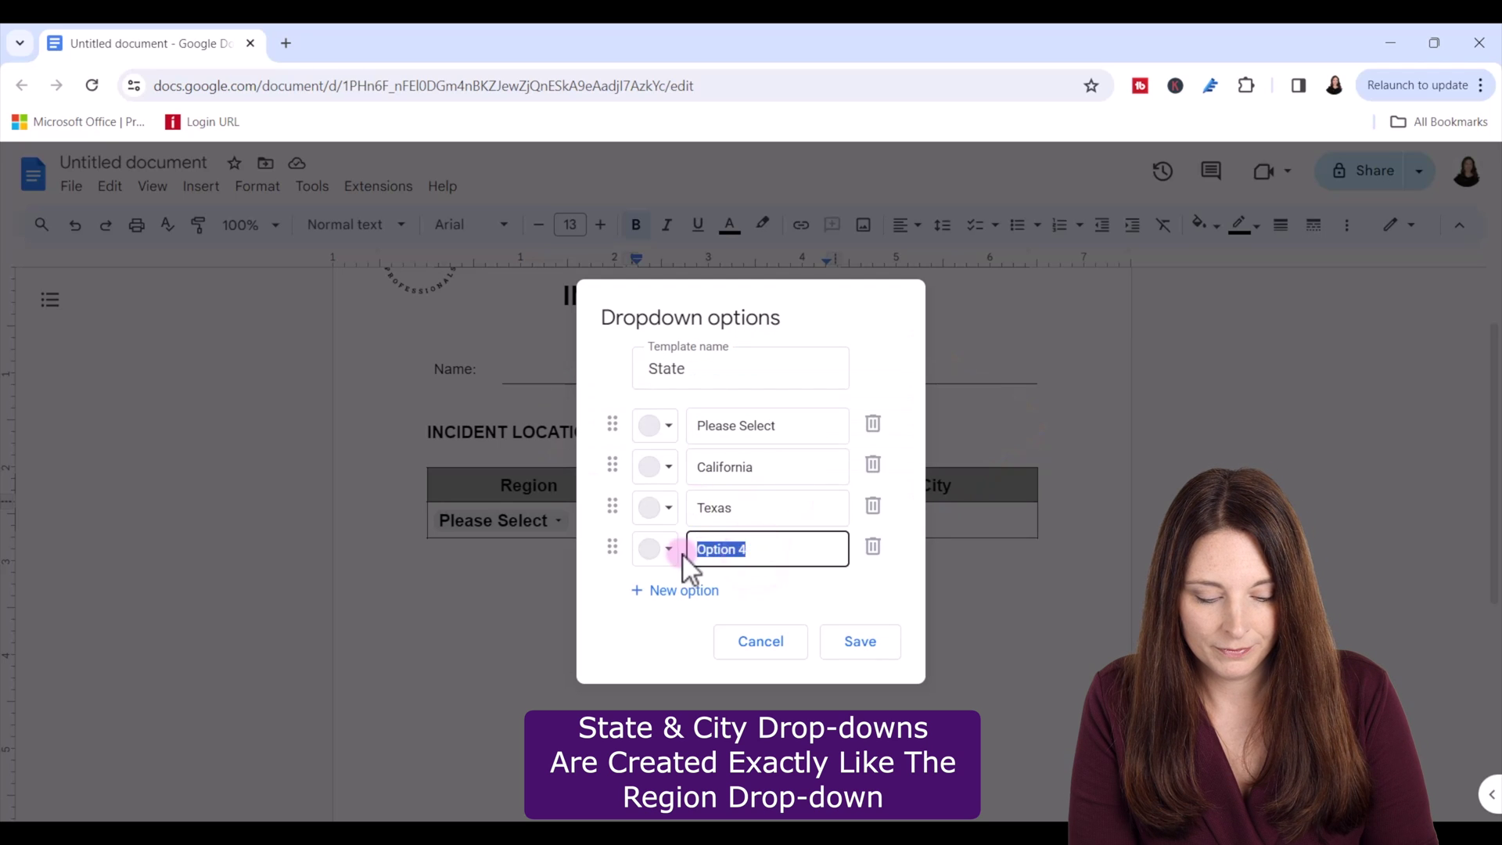
type("Maine")
left_click(686, 590)
type("Virgina")
left_click(861, 681)
Add a City dropdown with Please Select, Los Angeles, Portland and Virginia Beach options.
left_click(966, 513)
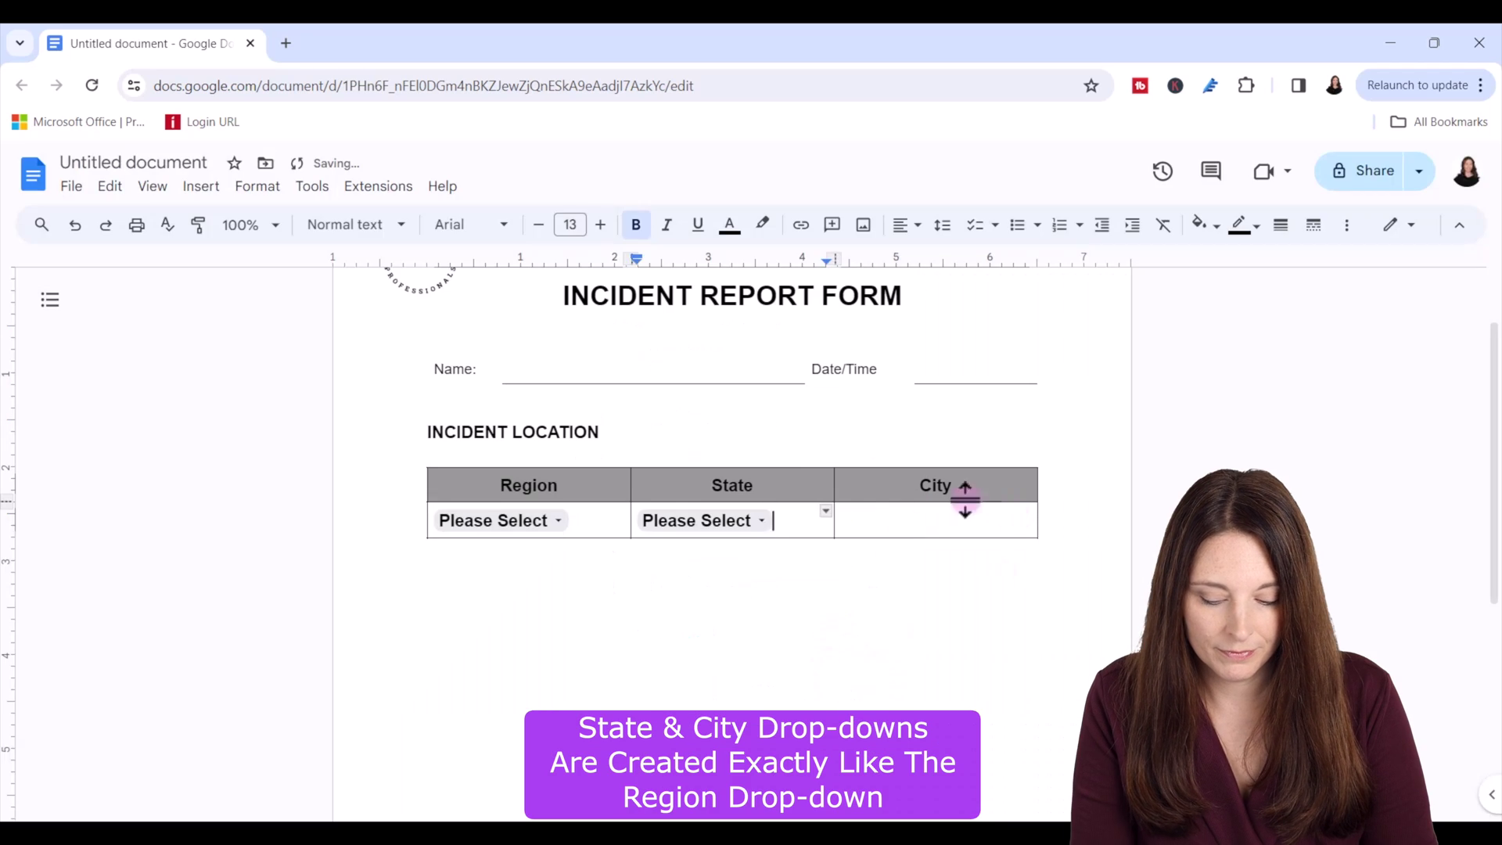
left_click(200, 185)
left_click(228, 376)
left_click(880, 600)
type("City")
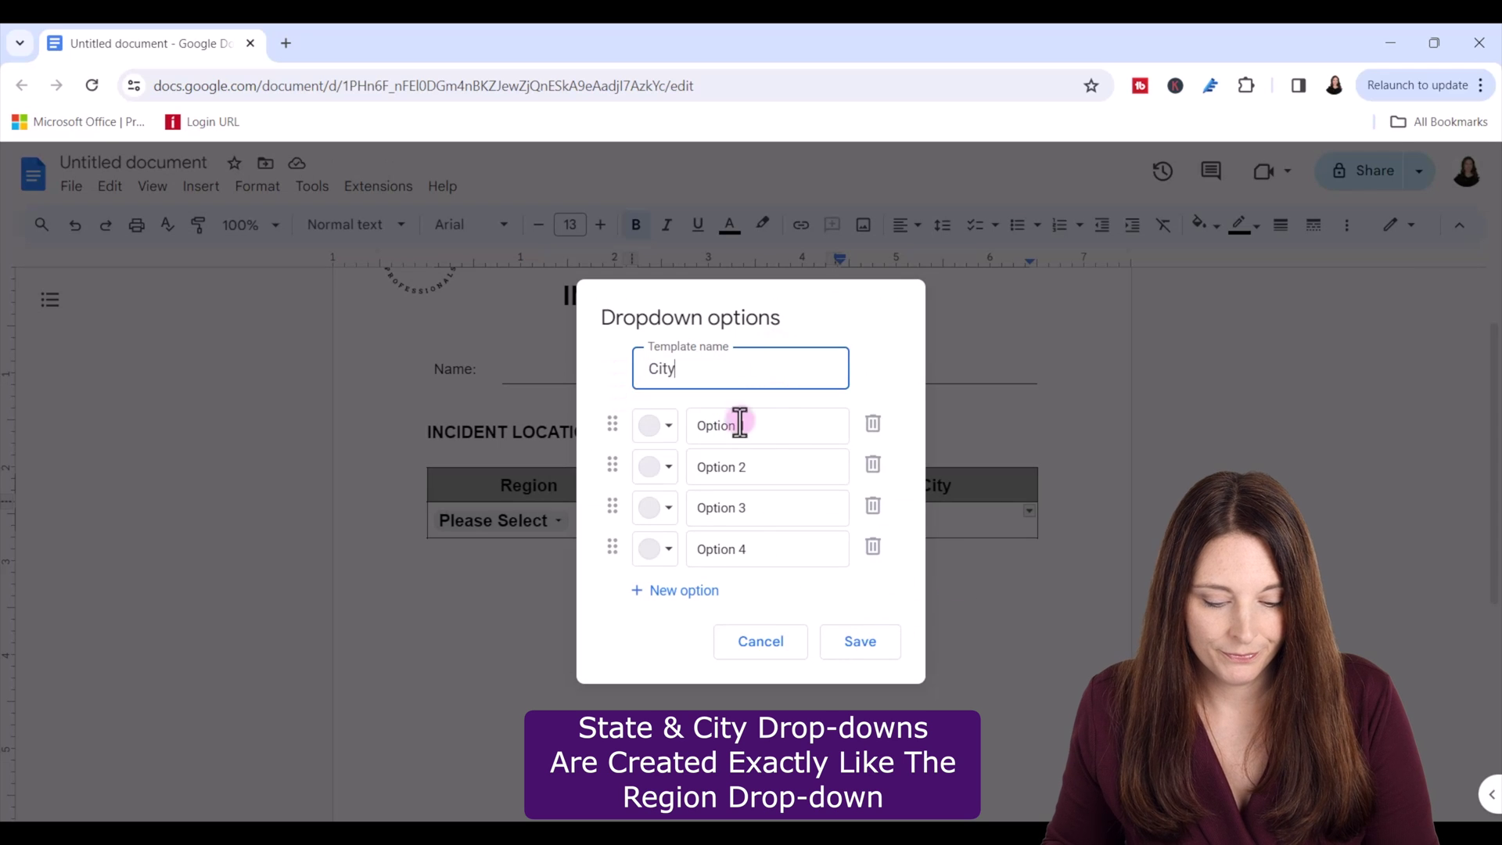
key("Tab")
type("Please Select")
key("Tab")
type("Los Angeles")
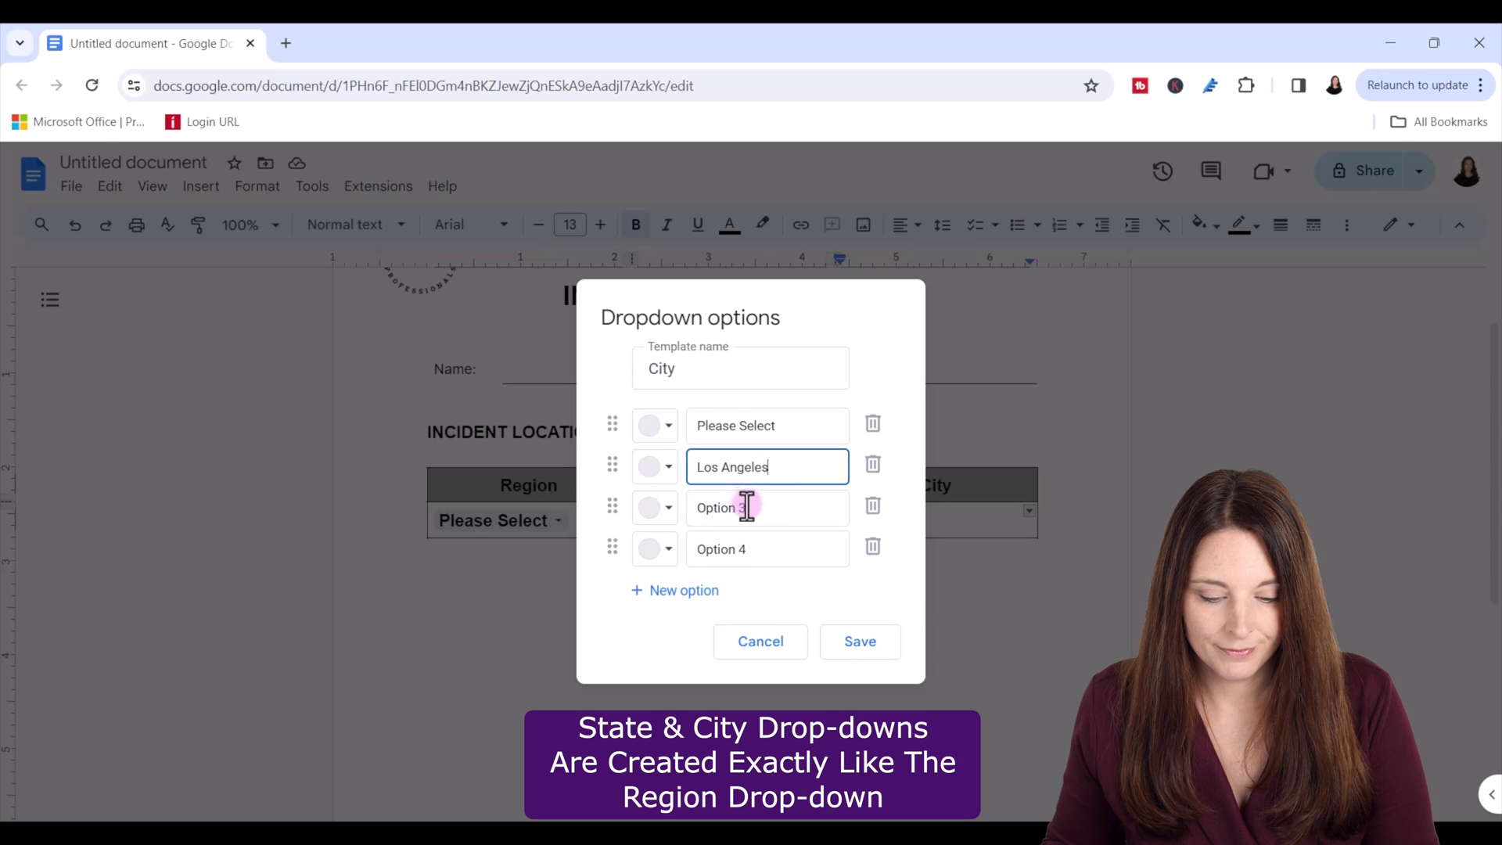
key("Tab")
type("Portland")
key("Tab")
type("V")
type("Virginia Beach")
key("Return")
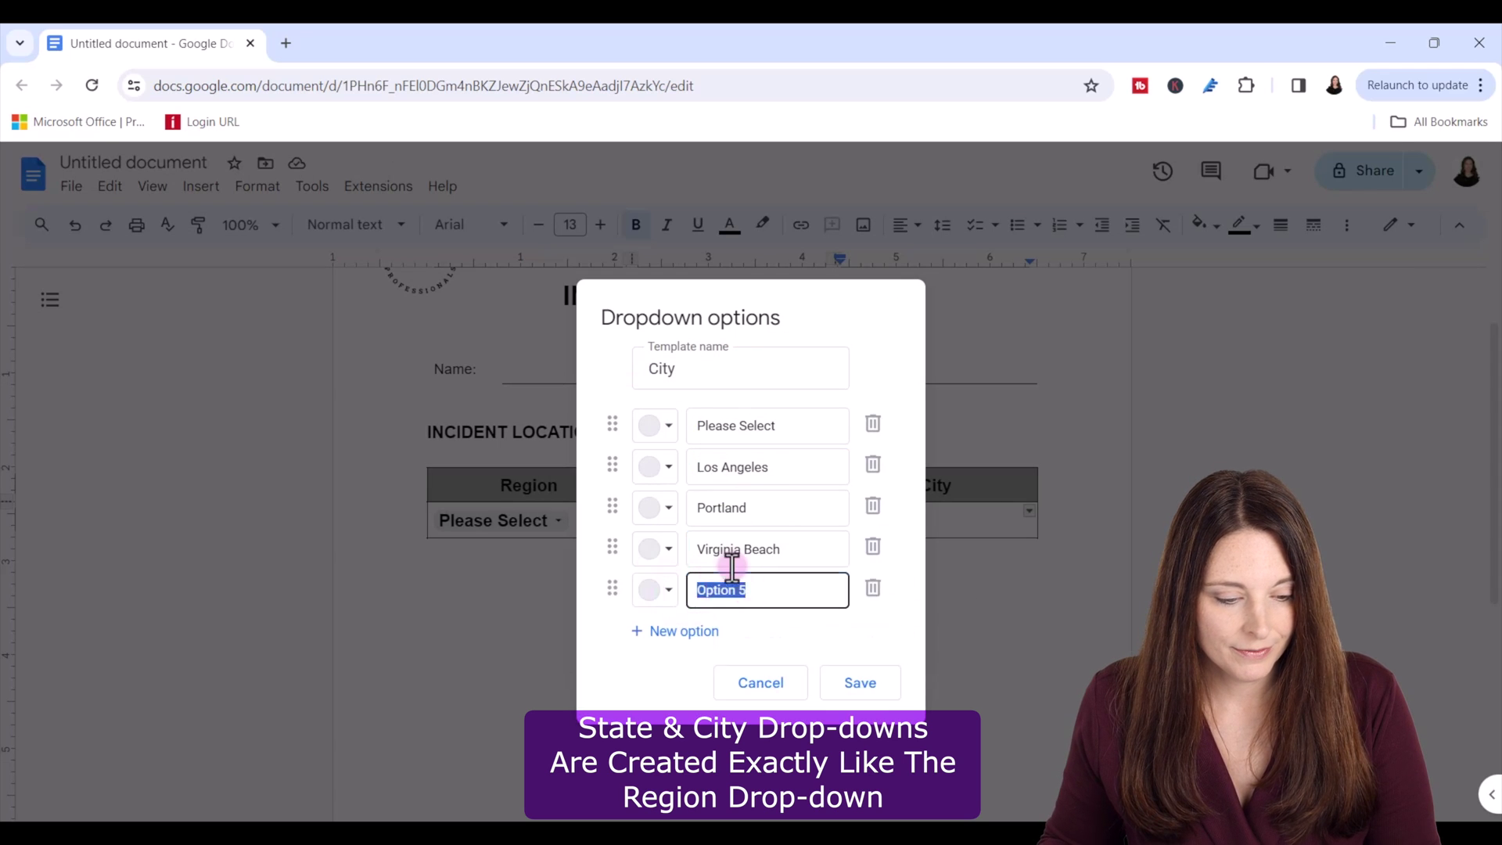
type("San Antonio")
Colour the city options, Los Angeles light green and Portland dark red among them.
left_click(655, 466)
left_click(656, 506)
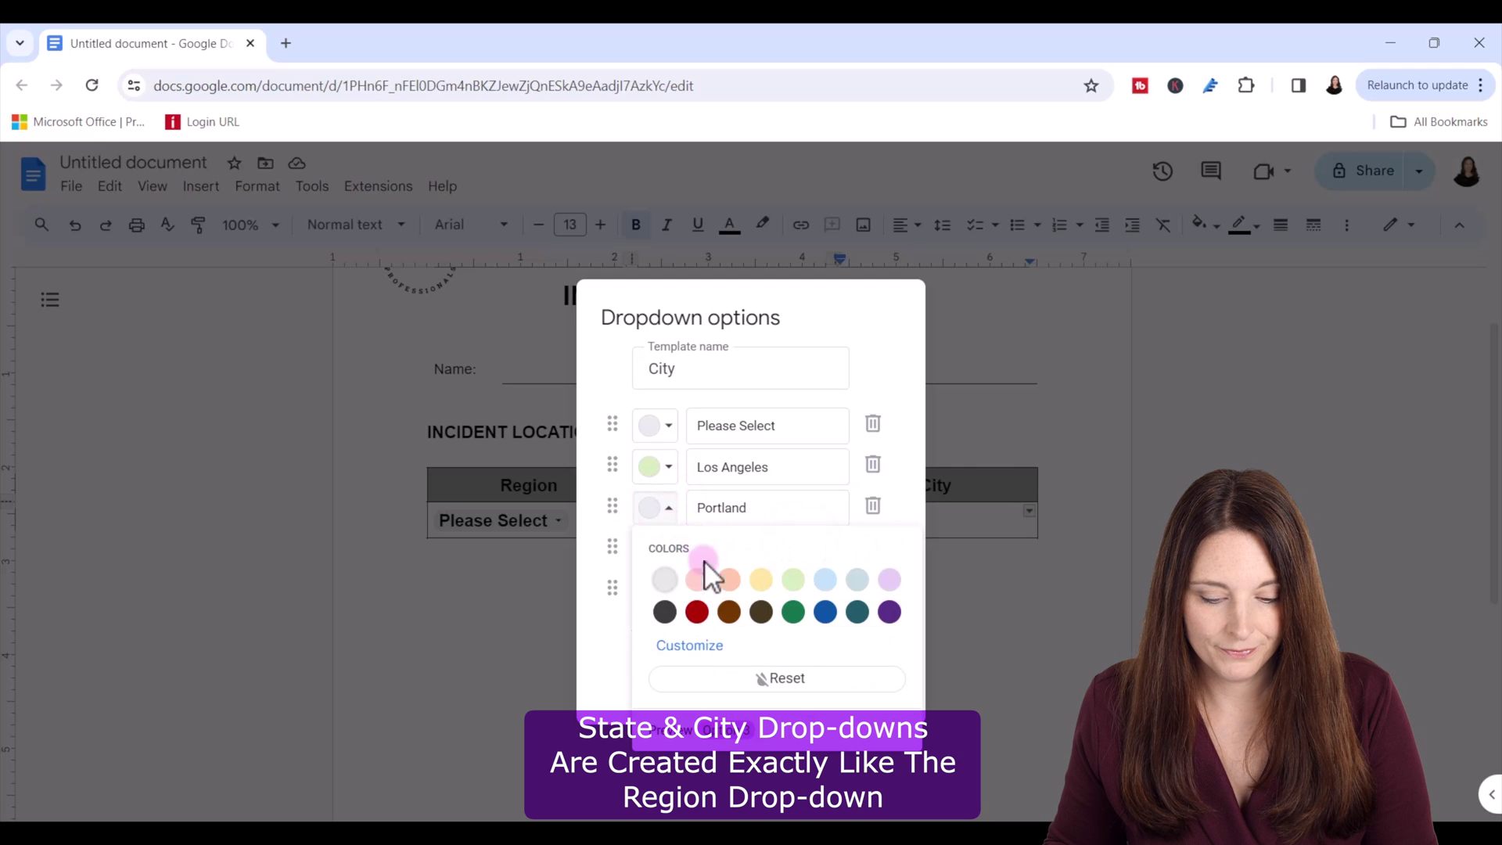
left_click(696, 611)
left_click(656, 549)
left_click(888, 621)
left_click(667, 591)
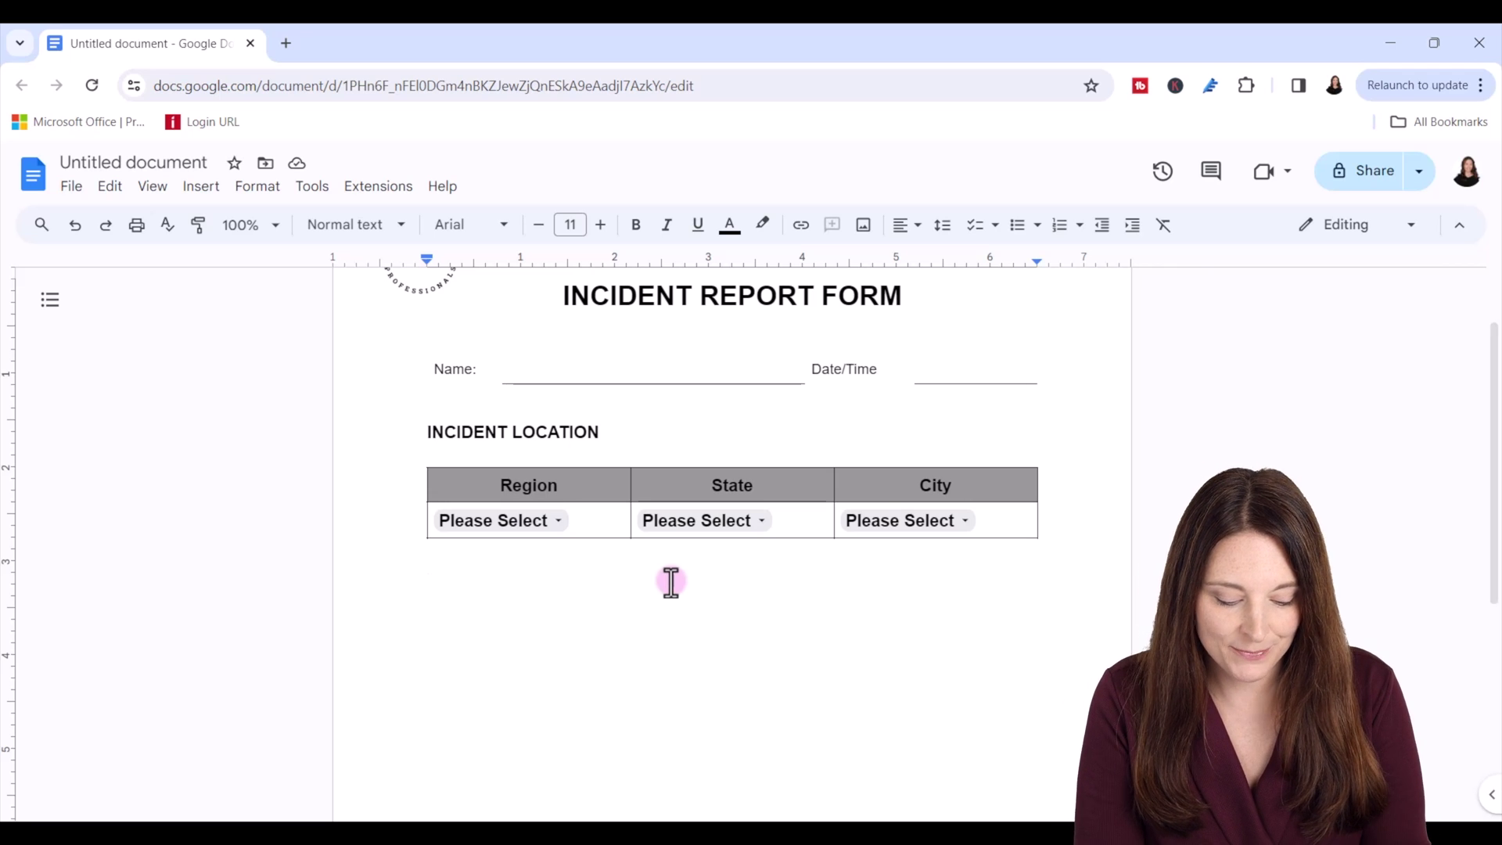
type("T")
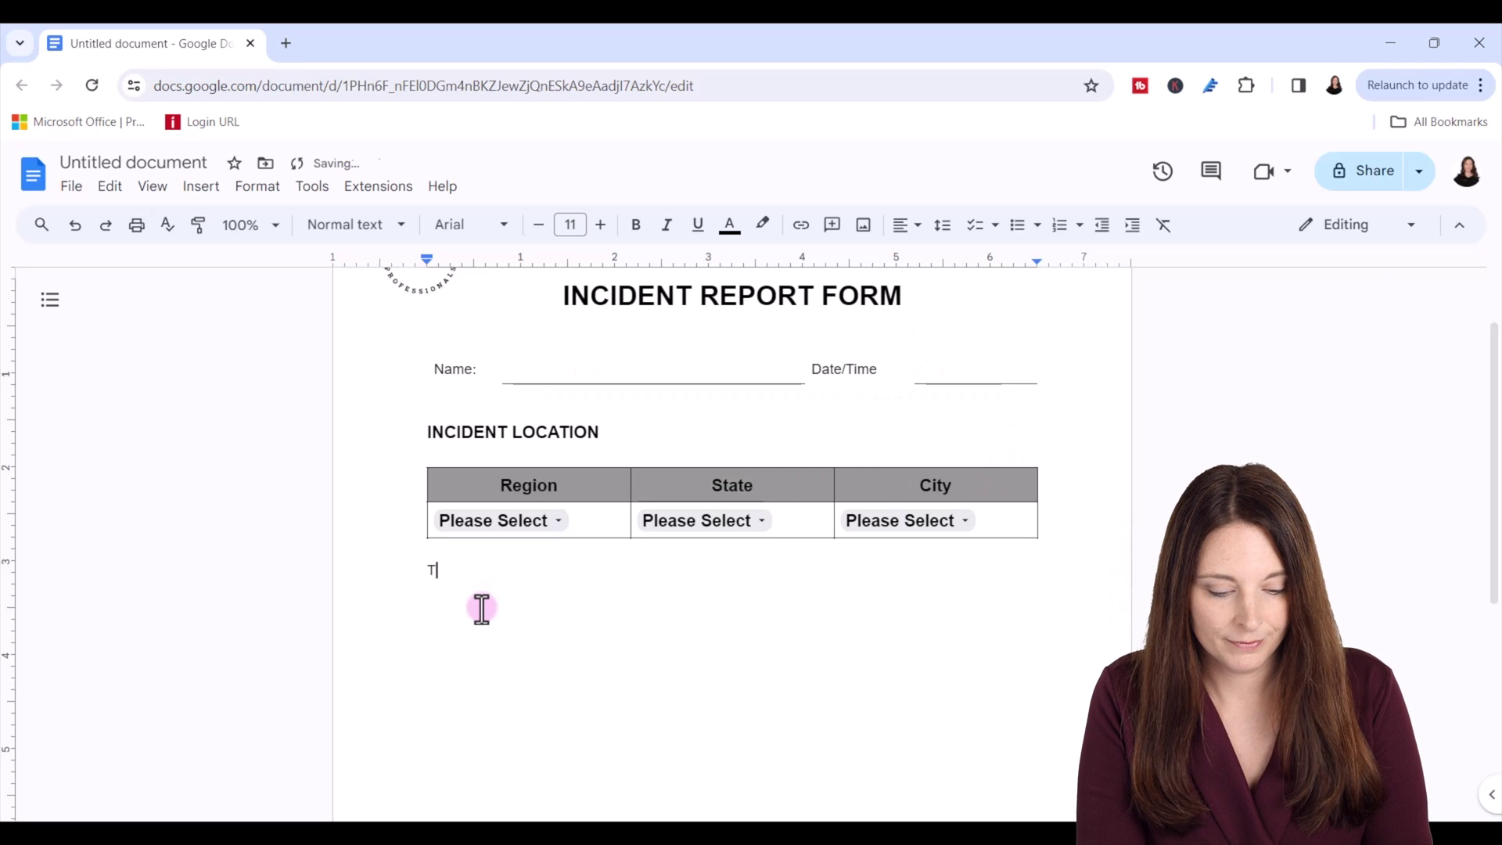
type("YPE OF INCIDENT")
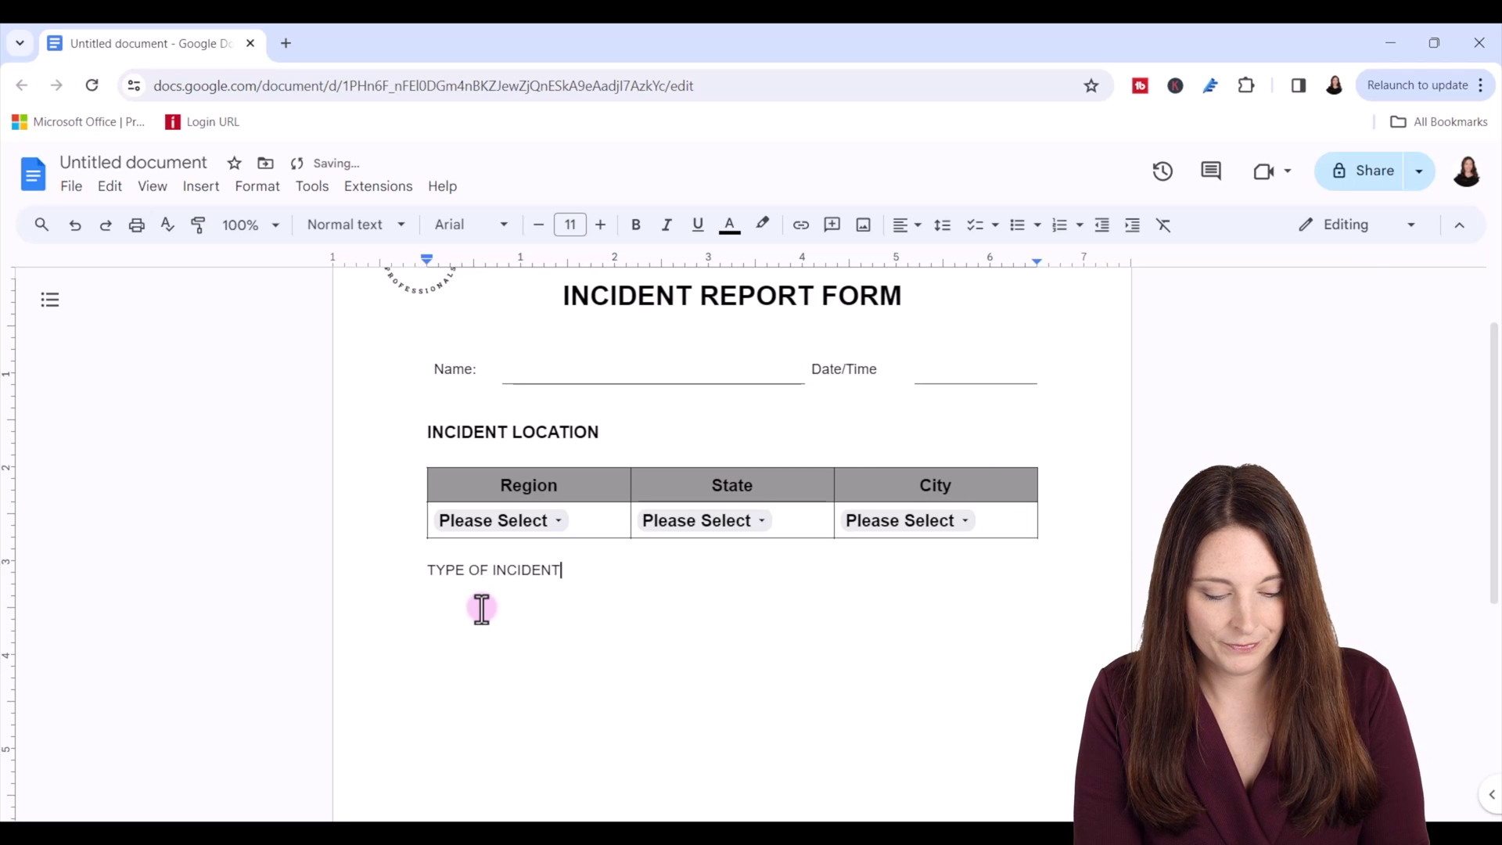
Make the TYPE OF INCIDENT heading bold and larger.
left_click_drag(427, 570, 560, 571)
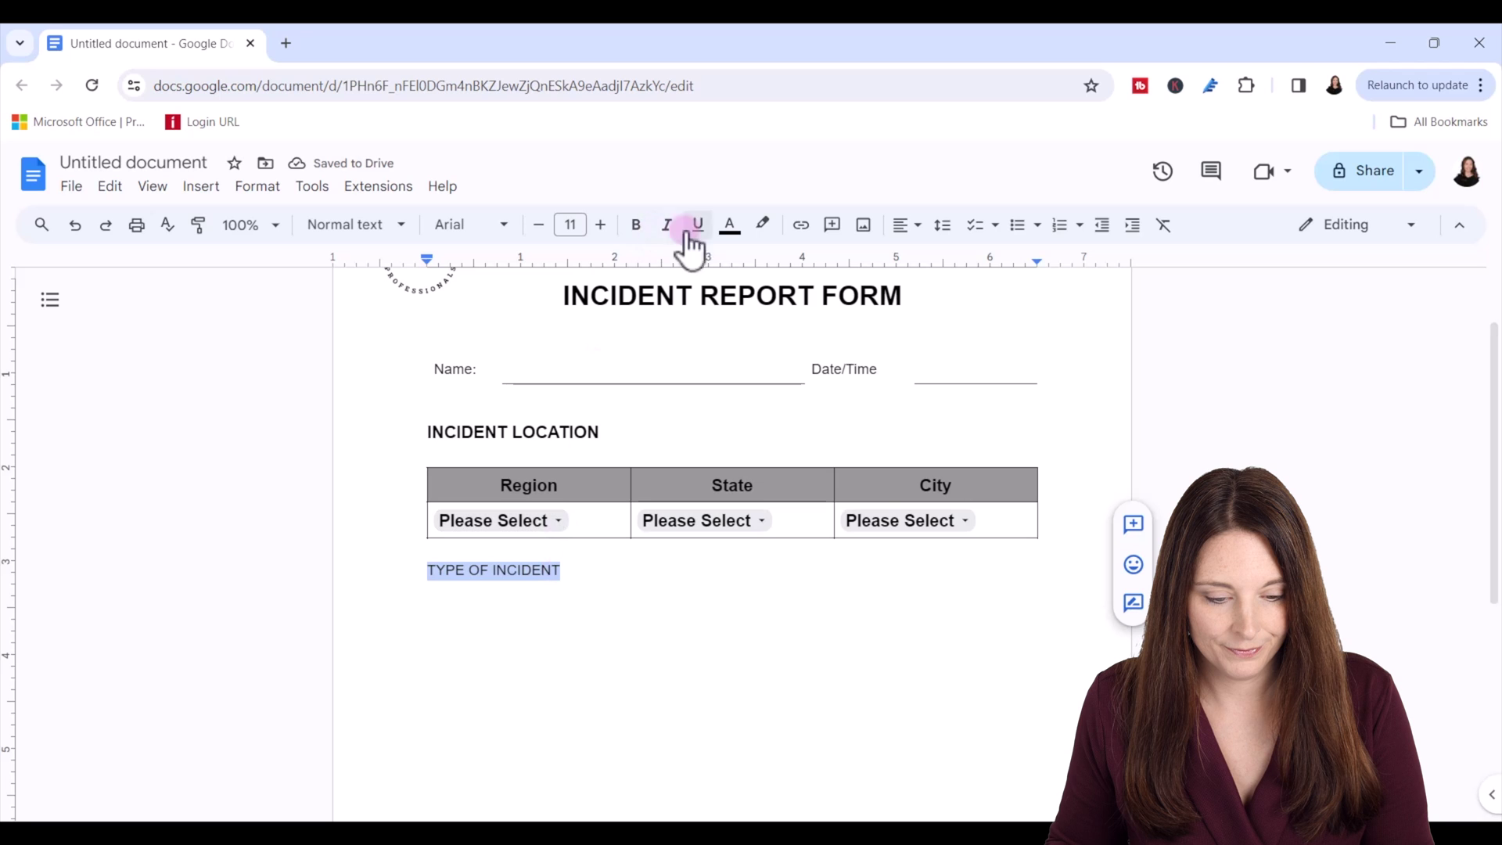
left_click(635, 224)
left_click(513, 597)
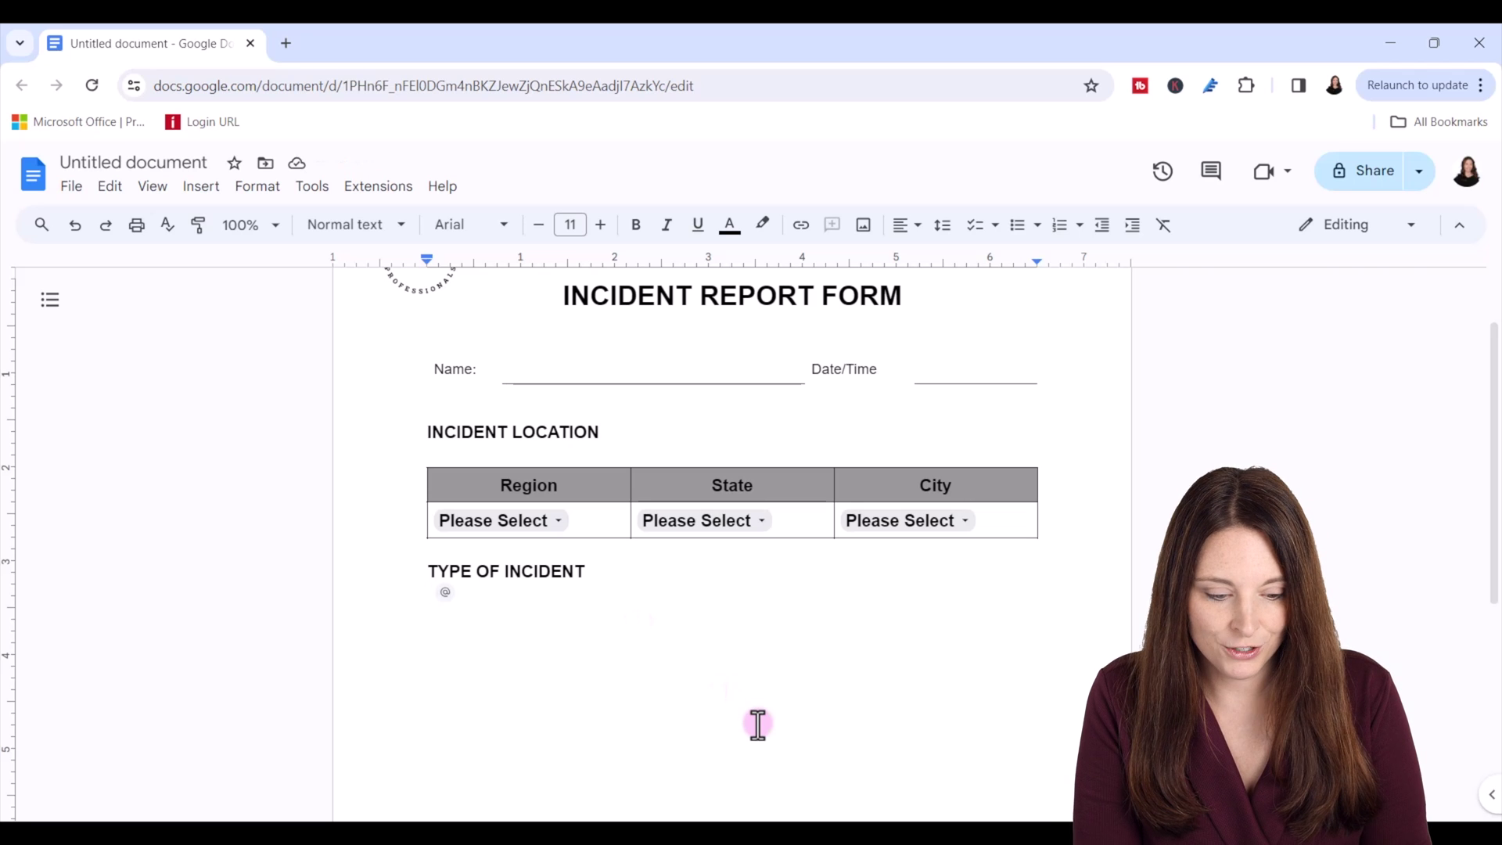
type("Injury")
List Injury, Illness, Environmental and Notifiable Event on separate lines and select them.
key("Return")
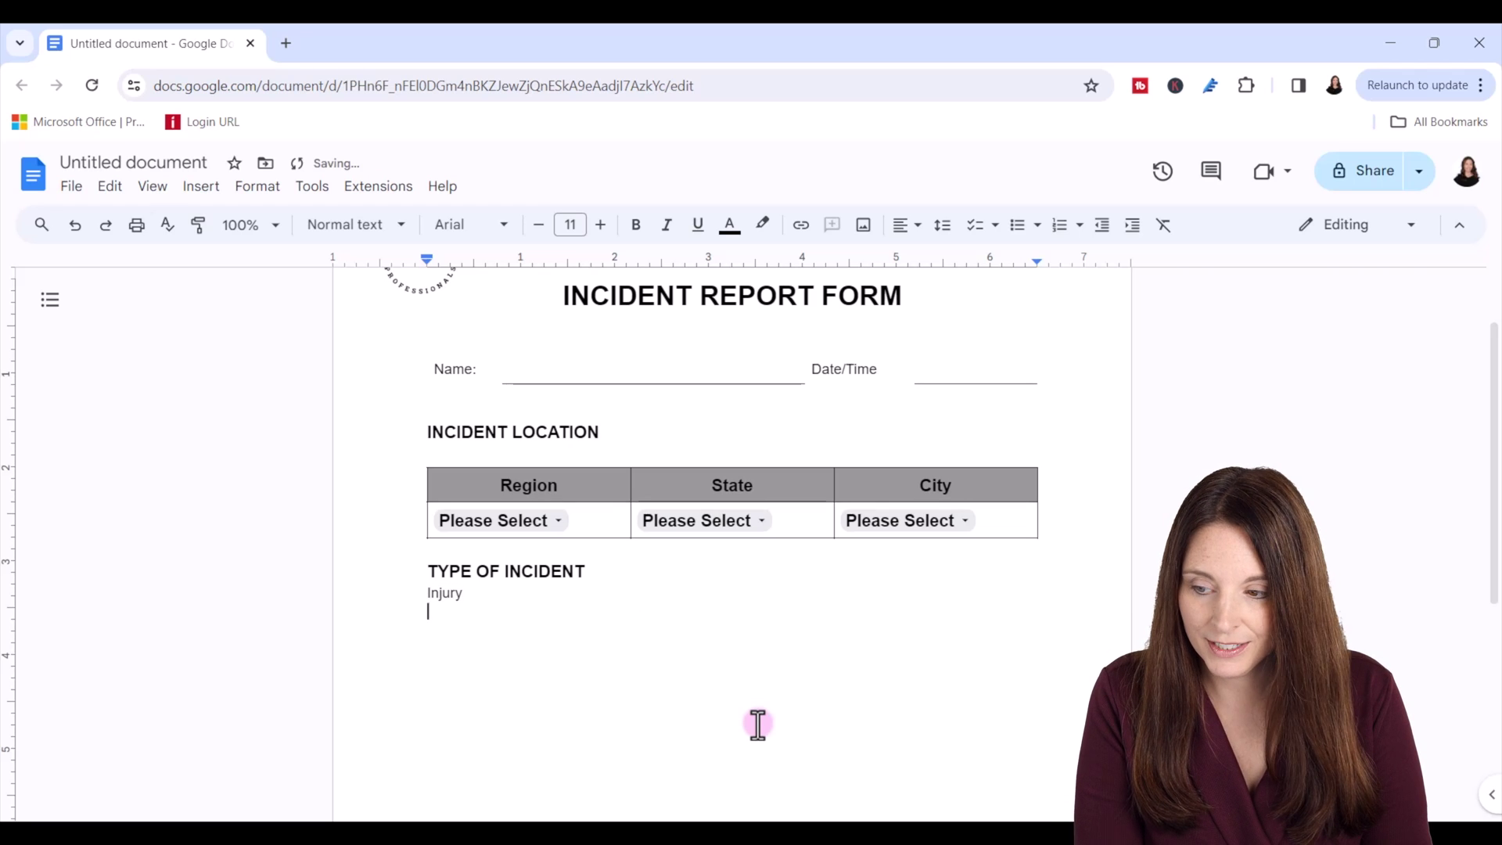
type("Illness")
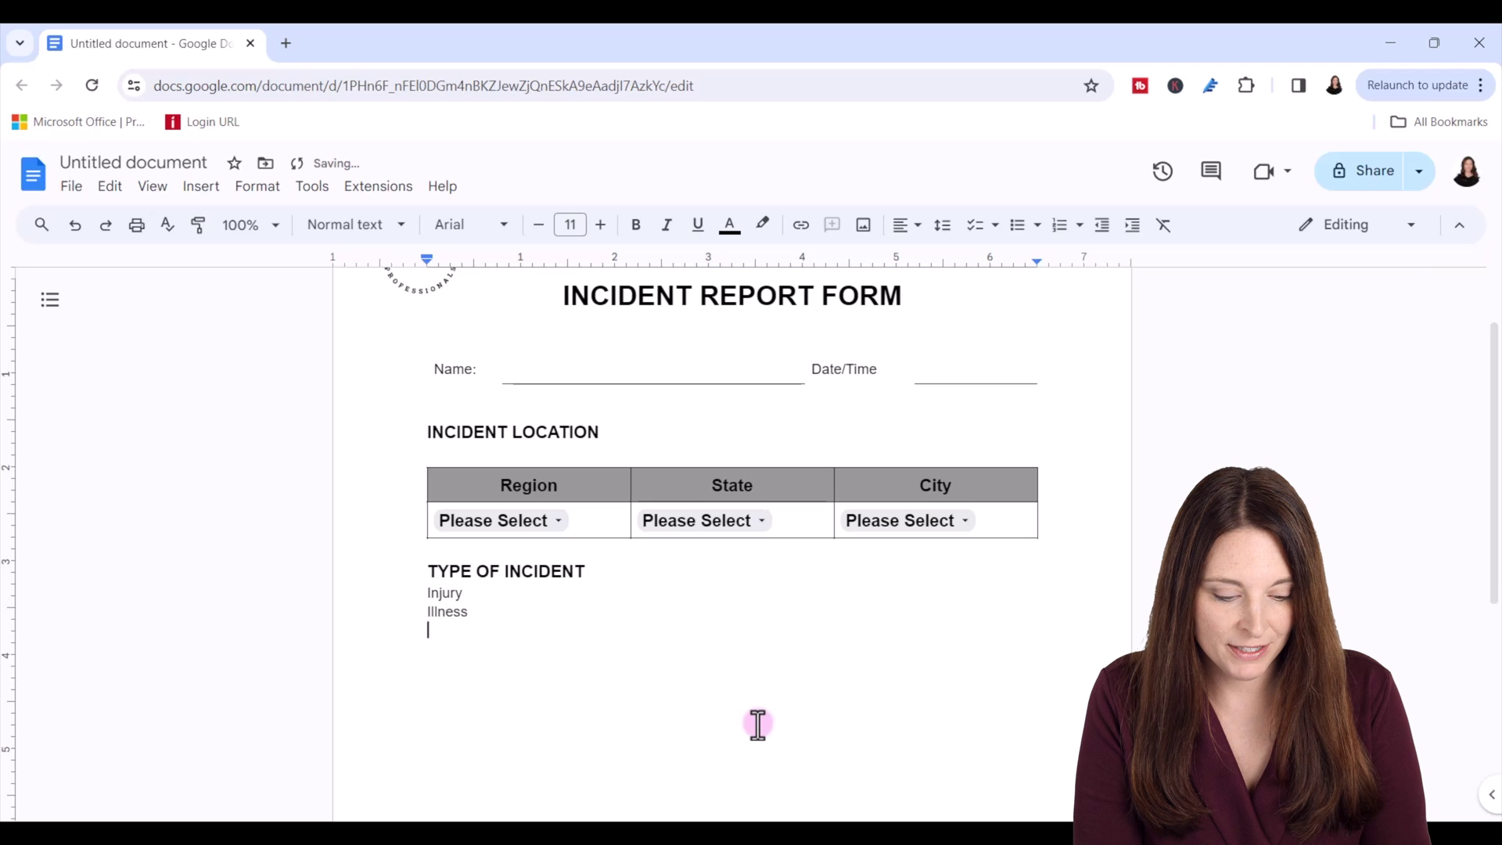
type("ental")
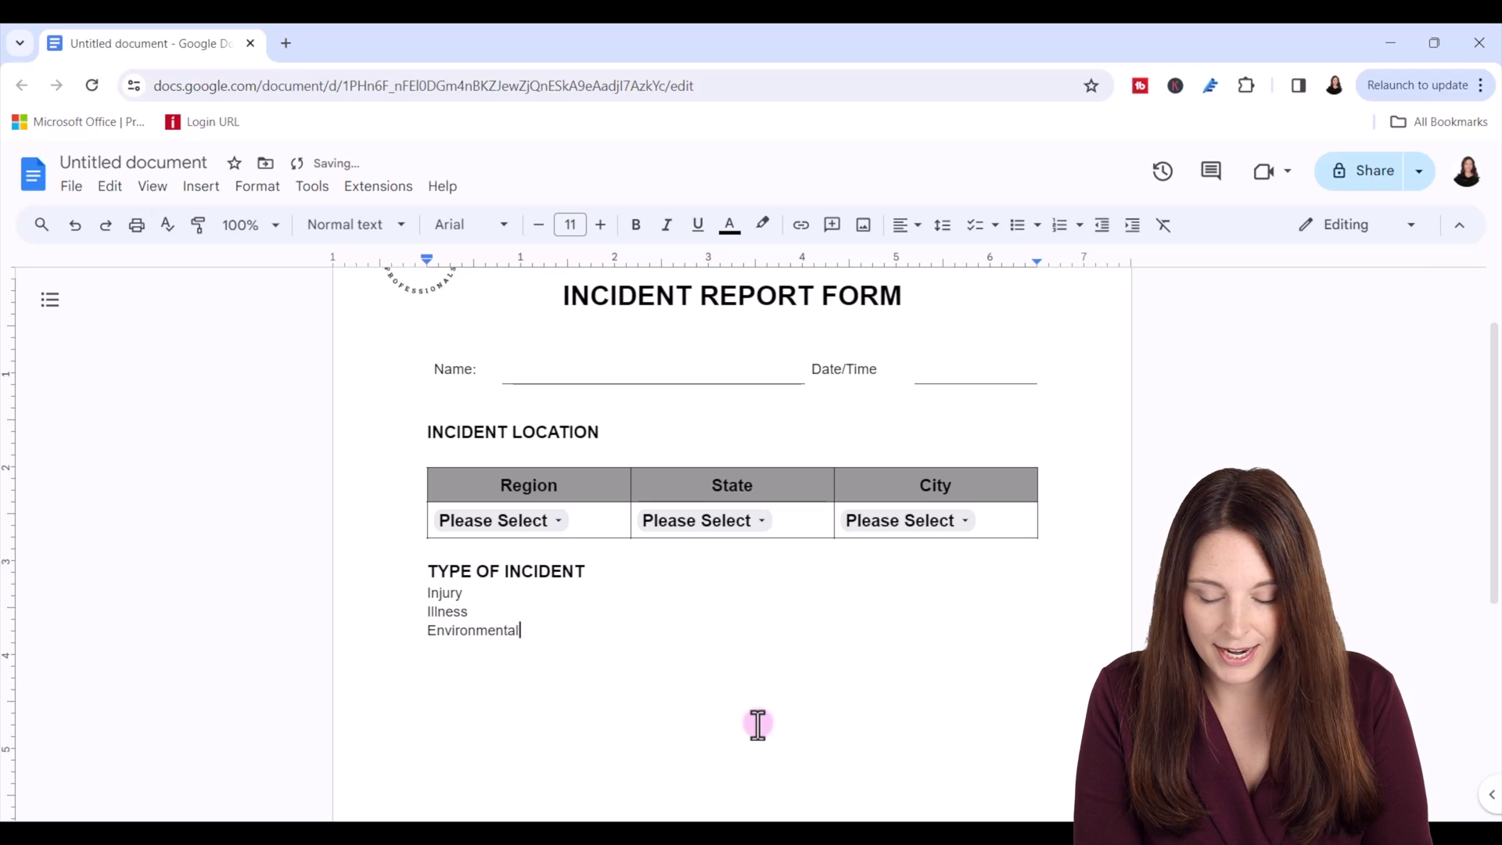
key("Return")
type("N")
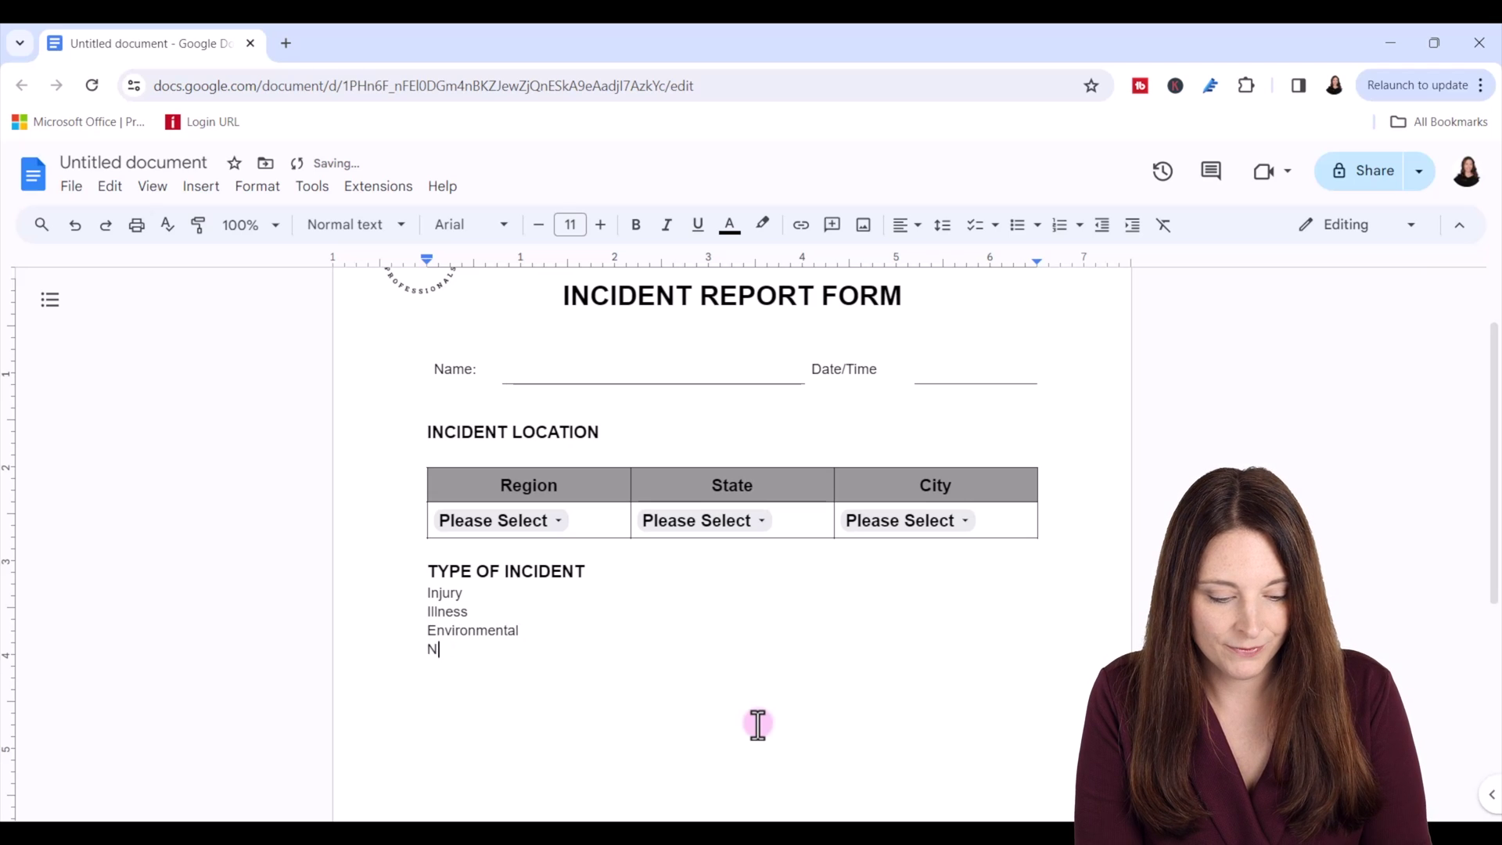
type("ent")
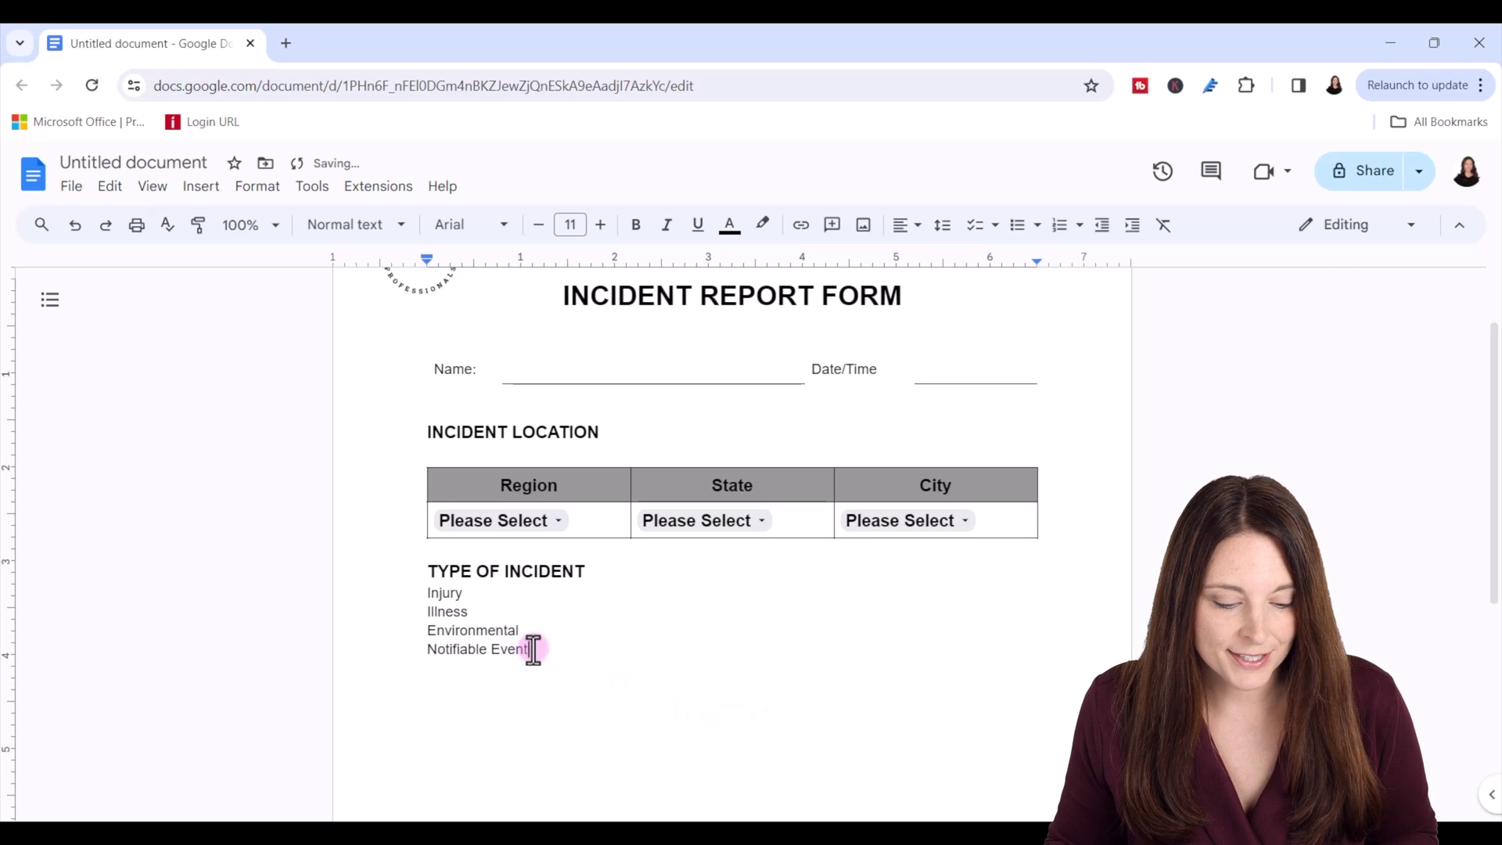
left_click_drag(530, 649, 424, 599)
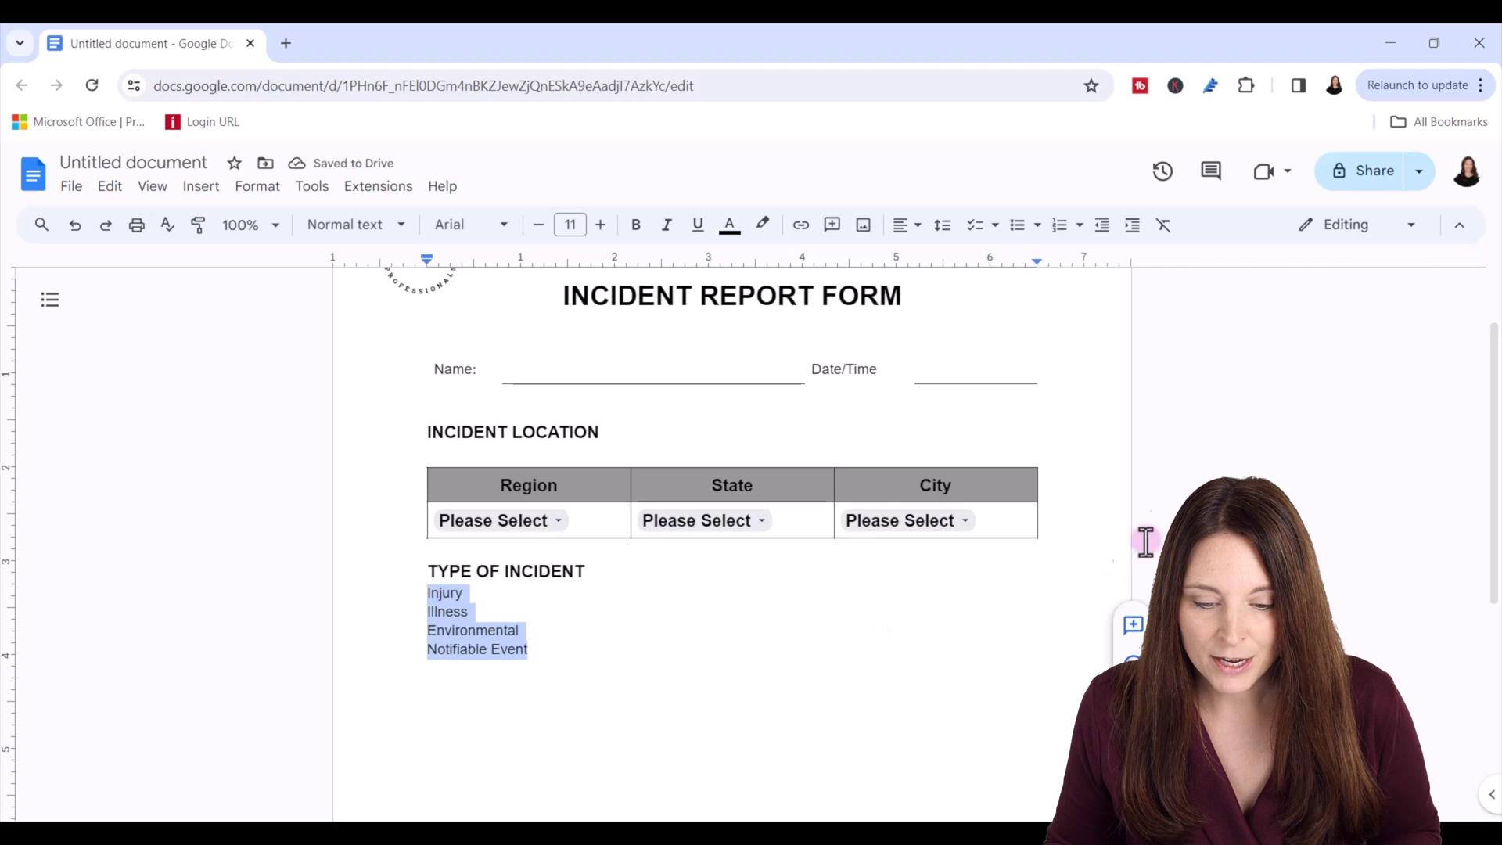
Turn the four incident lines into a checklist and test ticking Illness and Environmental.
left_click(996, 235)
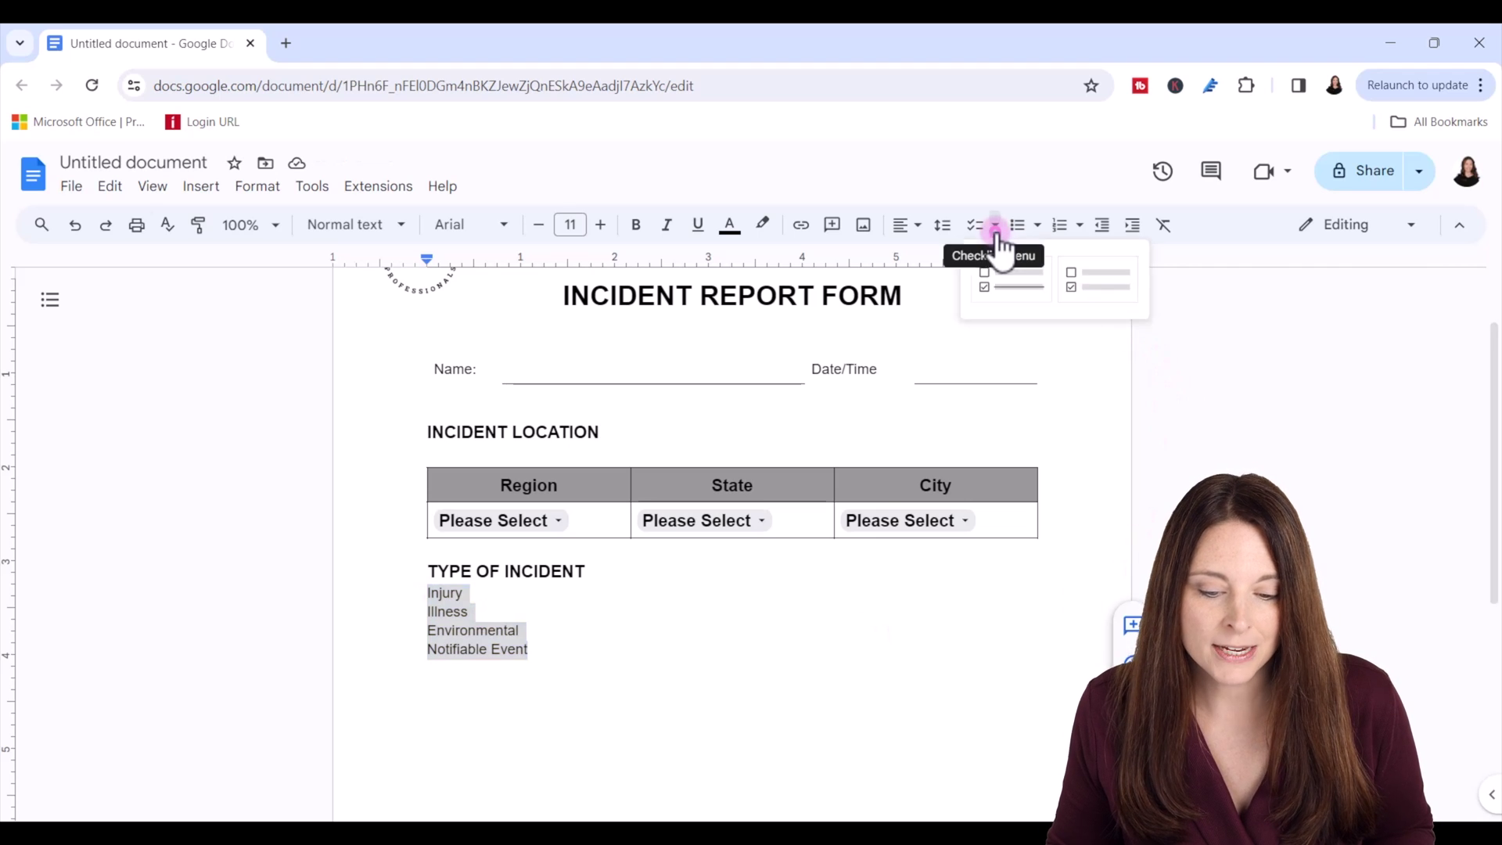
left_click(1106, 289)
left_click(460, 615)
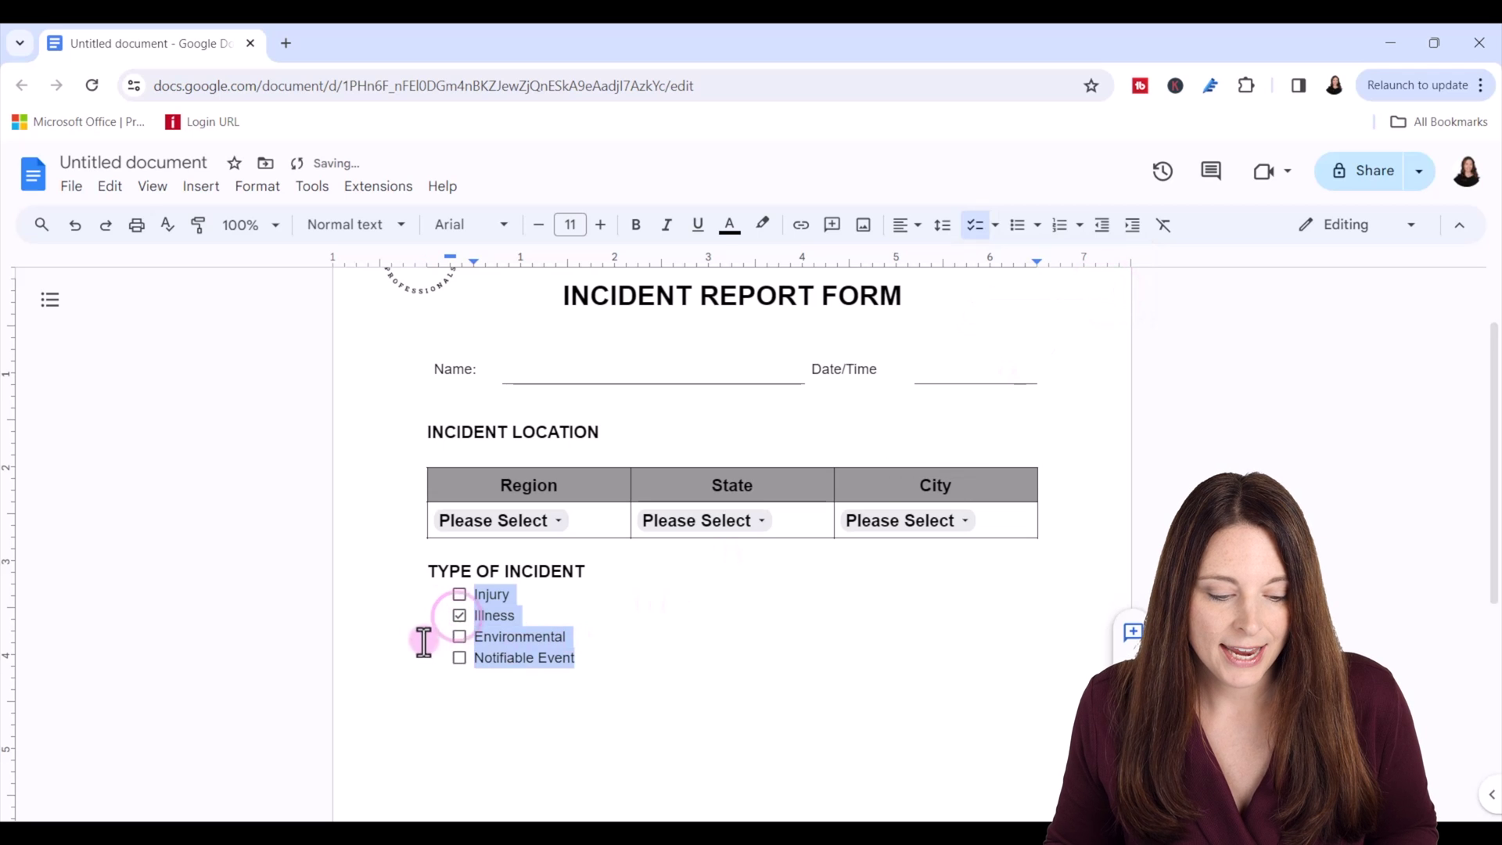
left_click(416, 634)
left_click(458, 638)
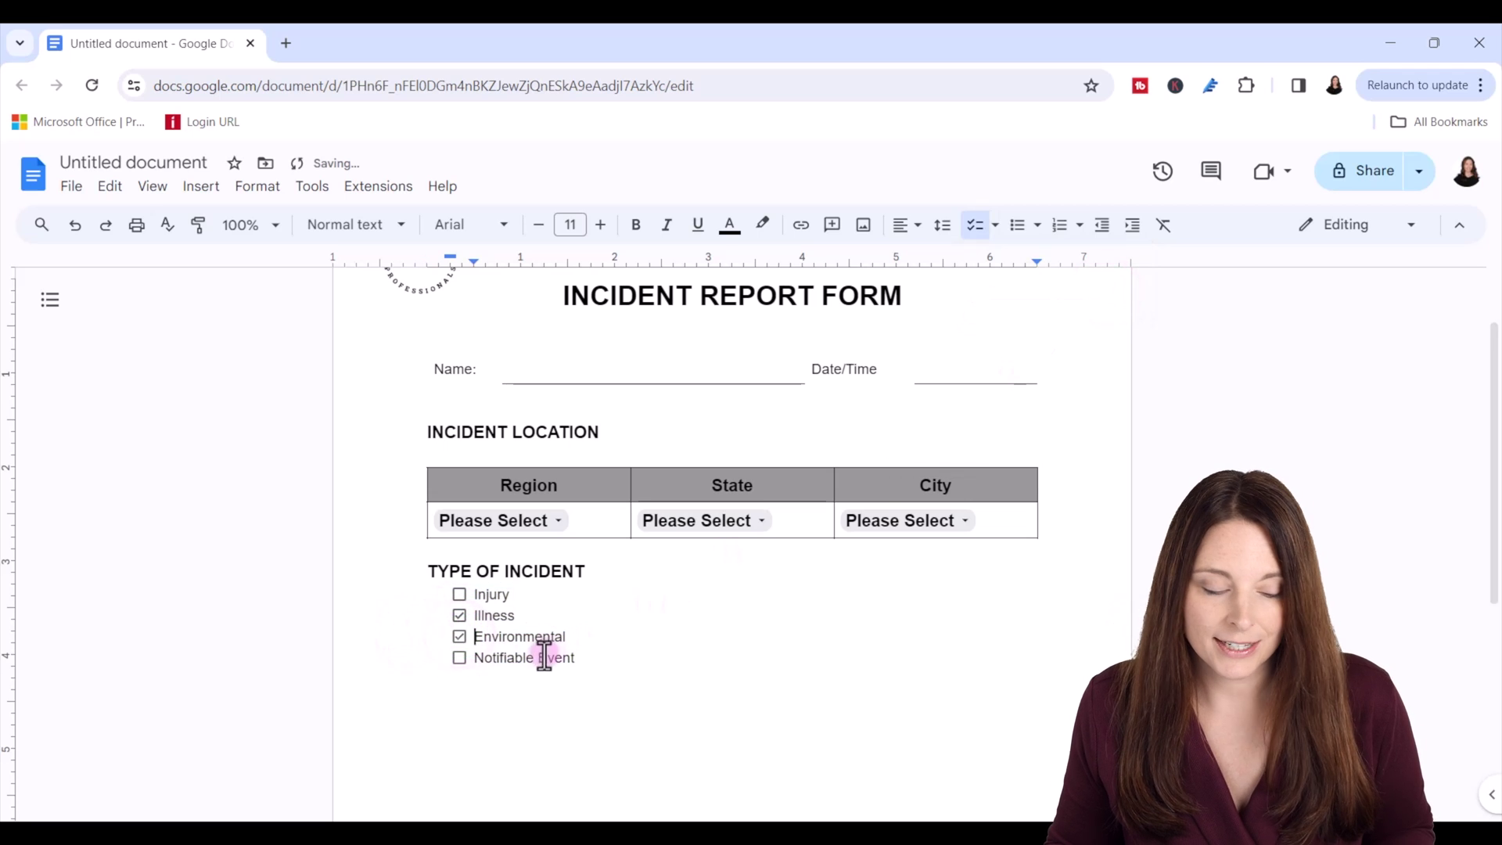
left_click(457, 637)
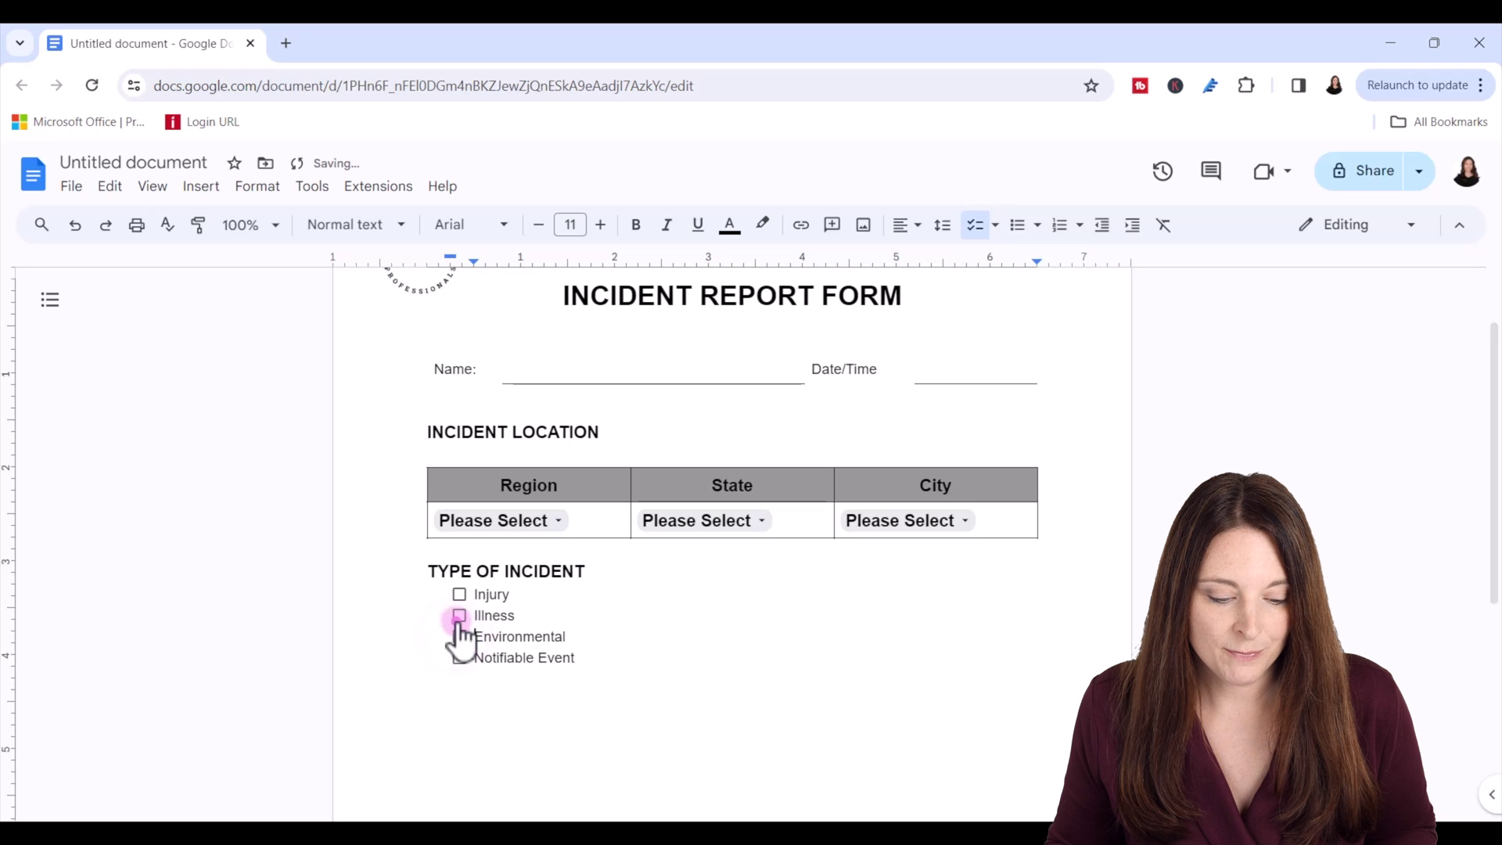
Switch the checklist to the strikethrough style and preview it on Environmental.
mouse_move(576, 658)
left_mouse_down()
mouse_move(453, 640)
mouse_move(453, 596)
left_mouse_up()
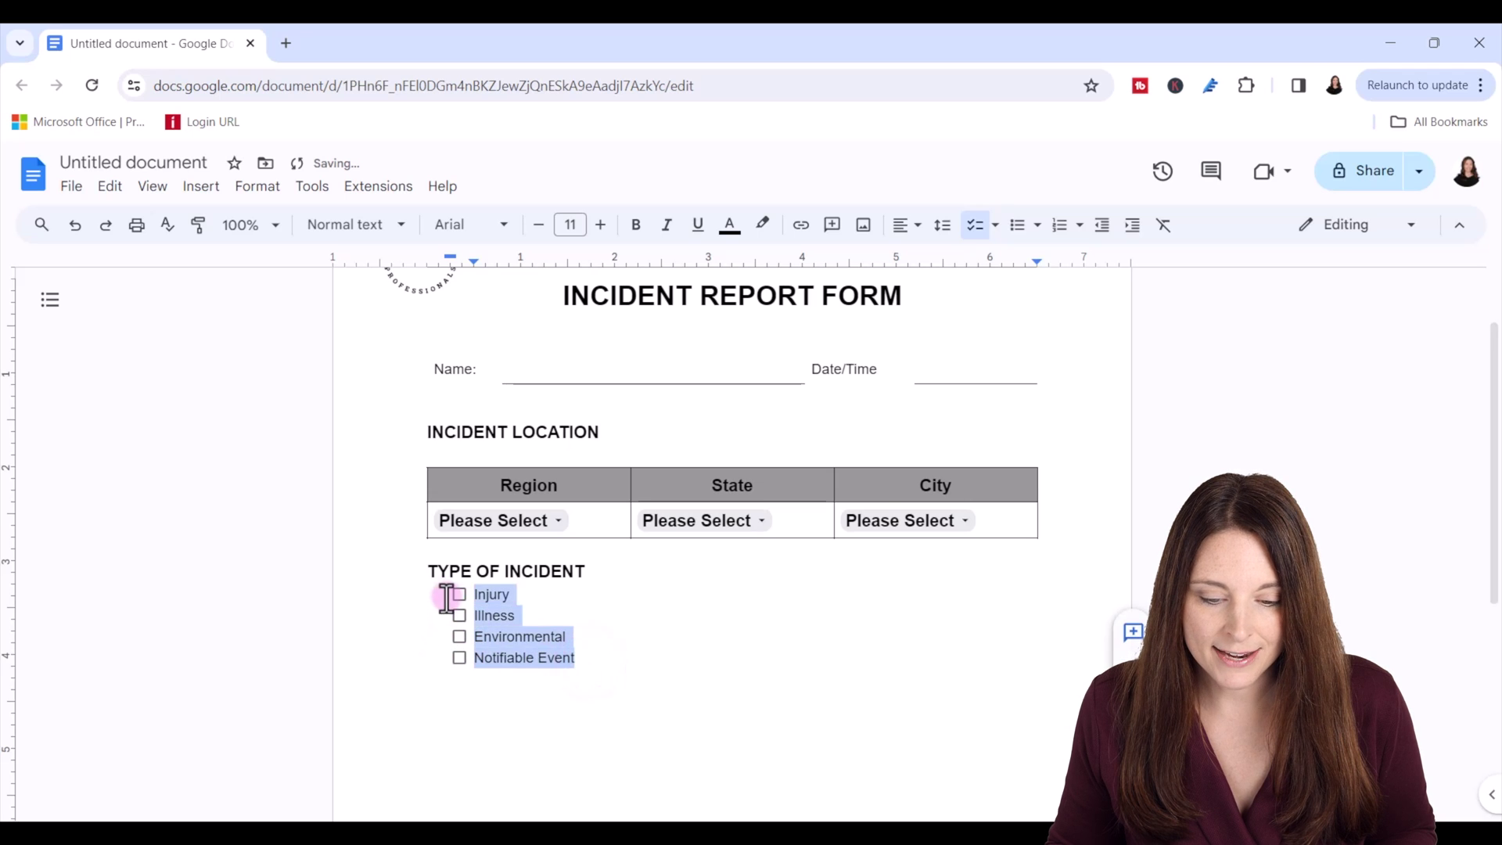
left_click(995, 224)
left_click(1009, 286)
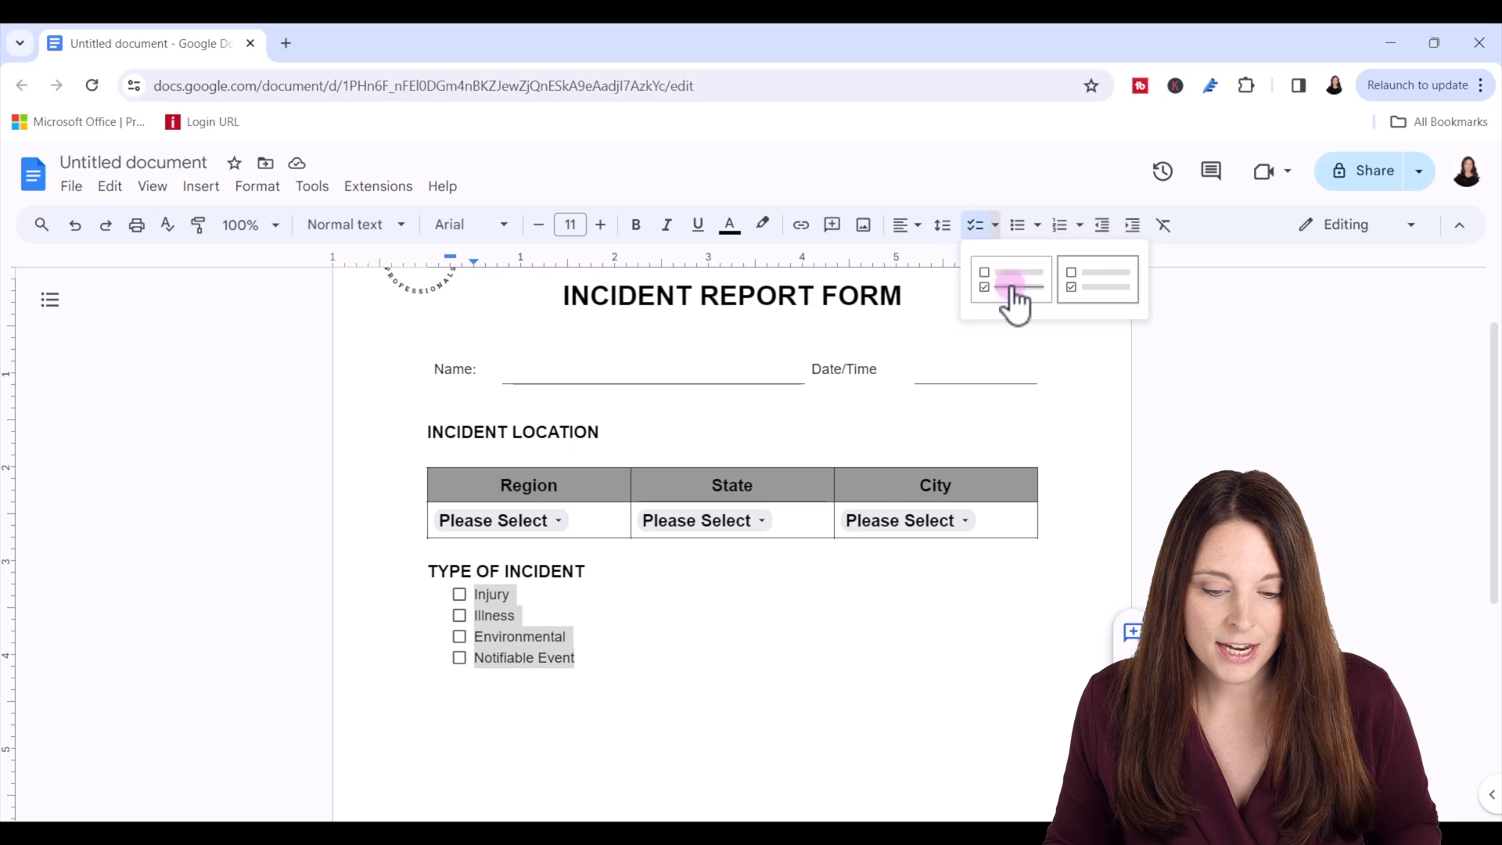
left_click(471, 696)
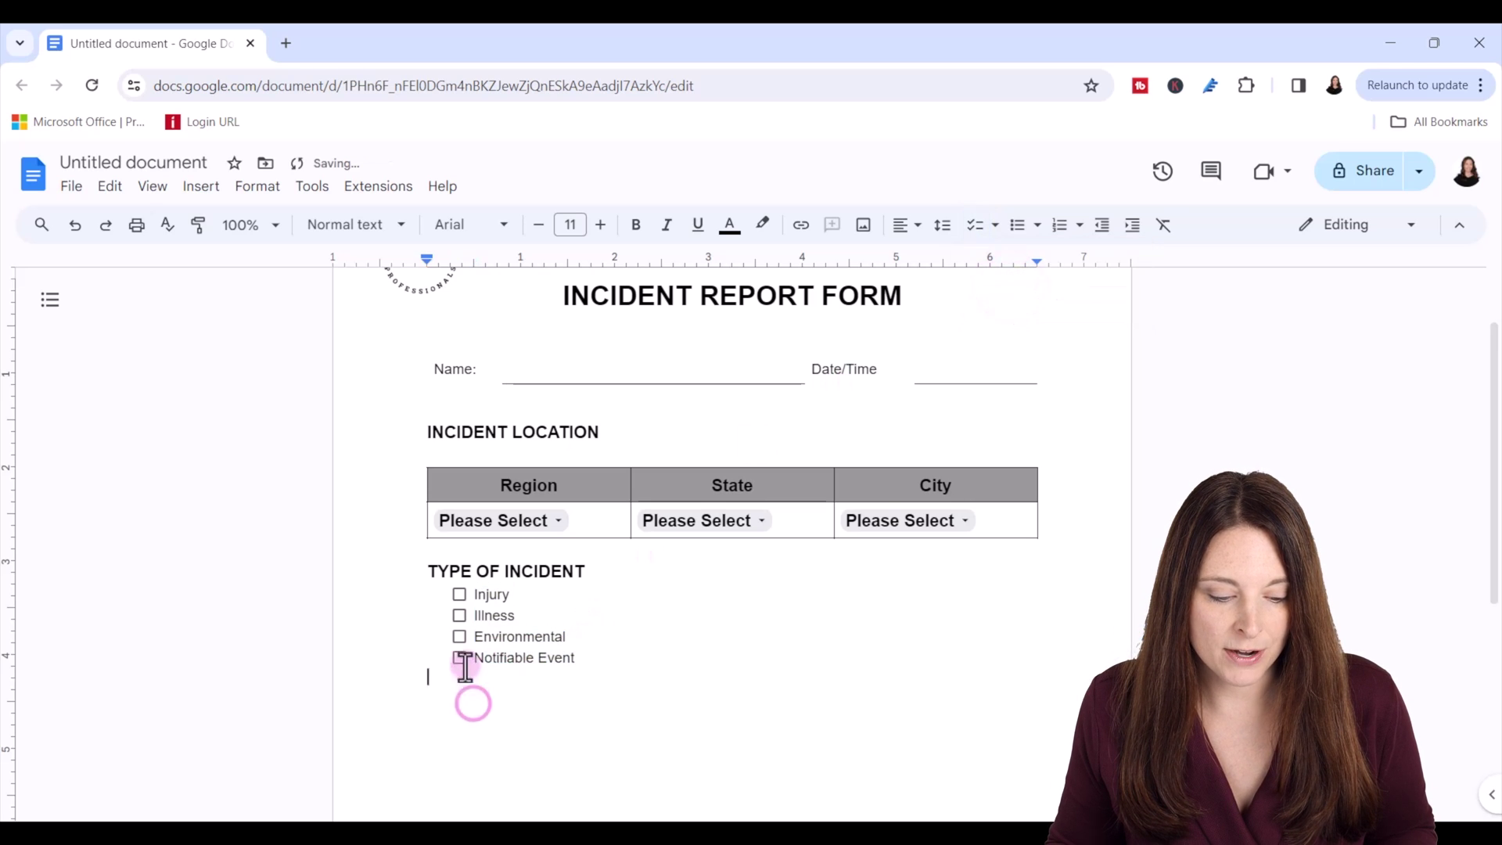
left_click(459, 638)
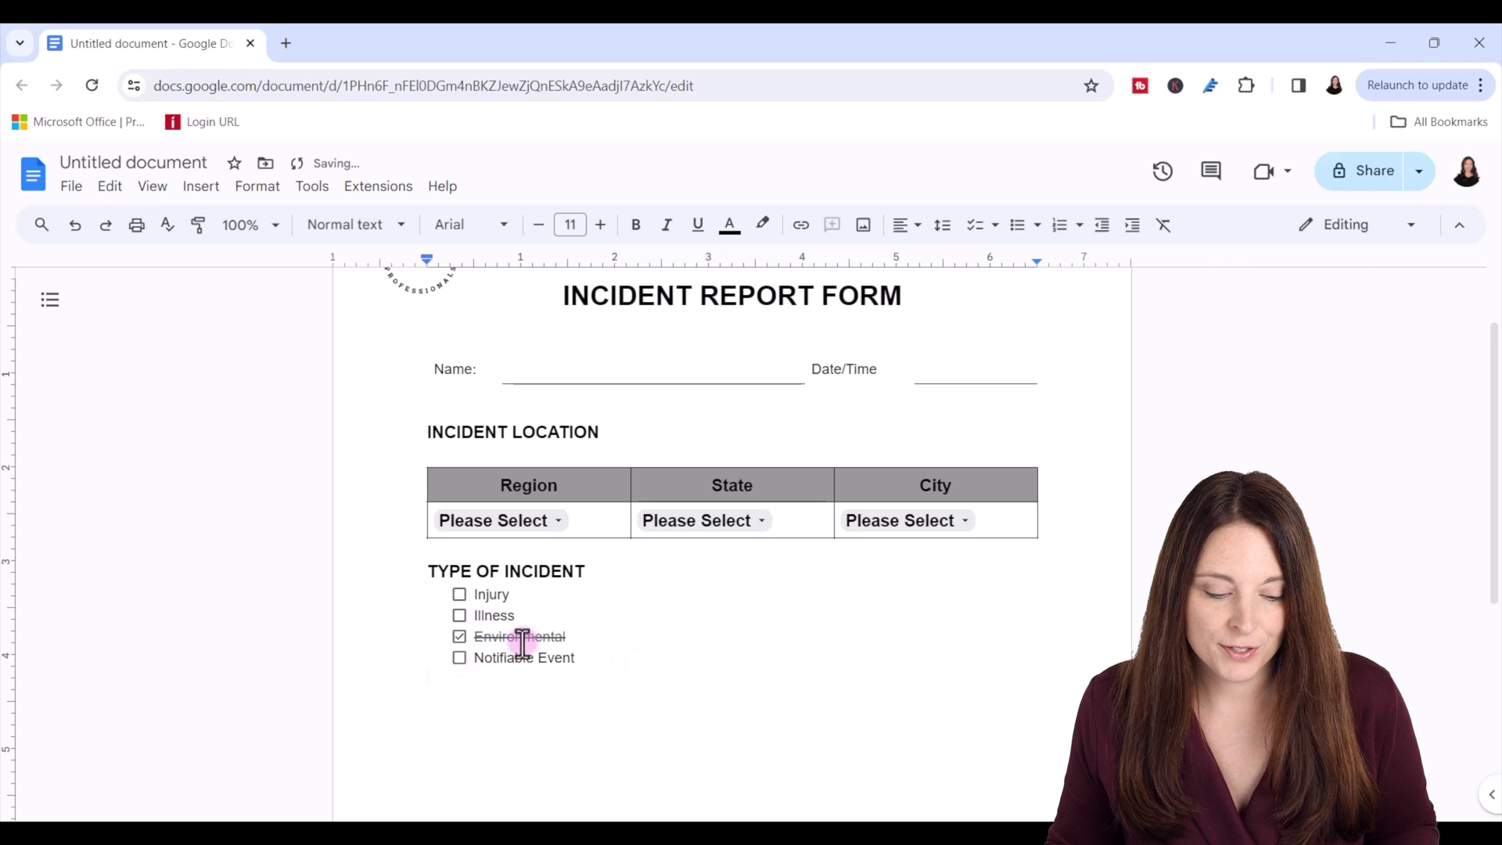
Switch the checklist to the no-strikethrough style and leave all boxes unticked.
left_click_drag(577, 659, 448, 594)
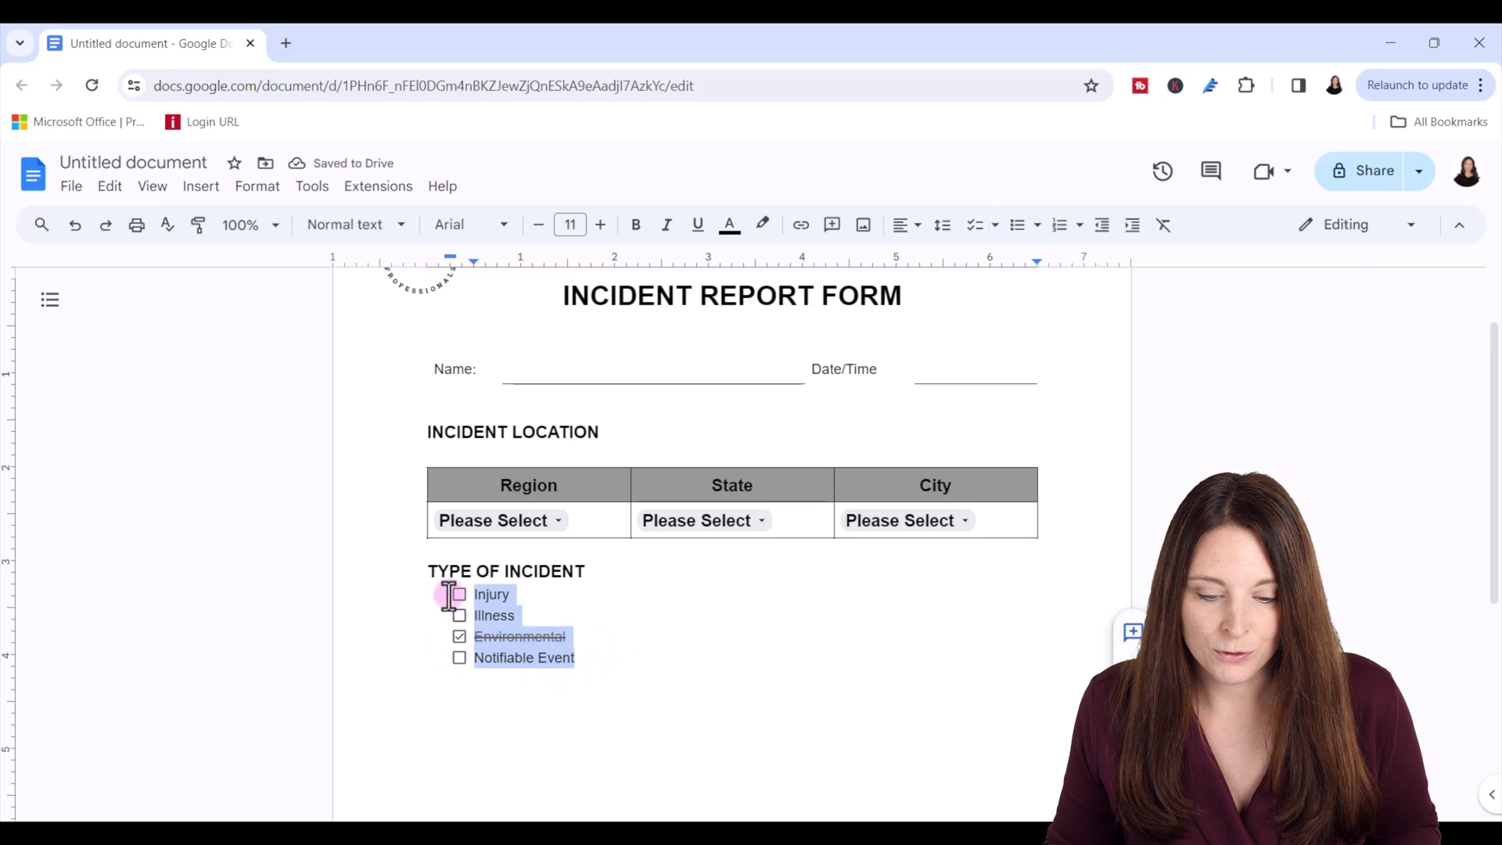
left_click(993, 228)
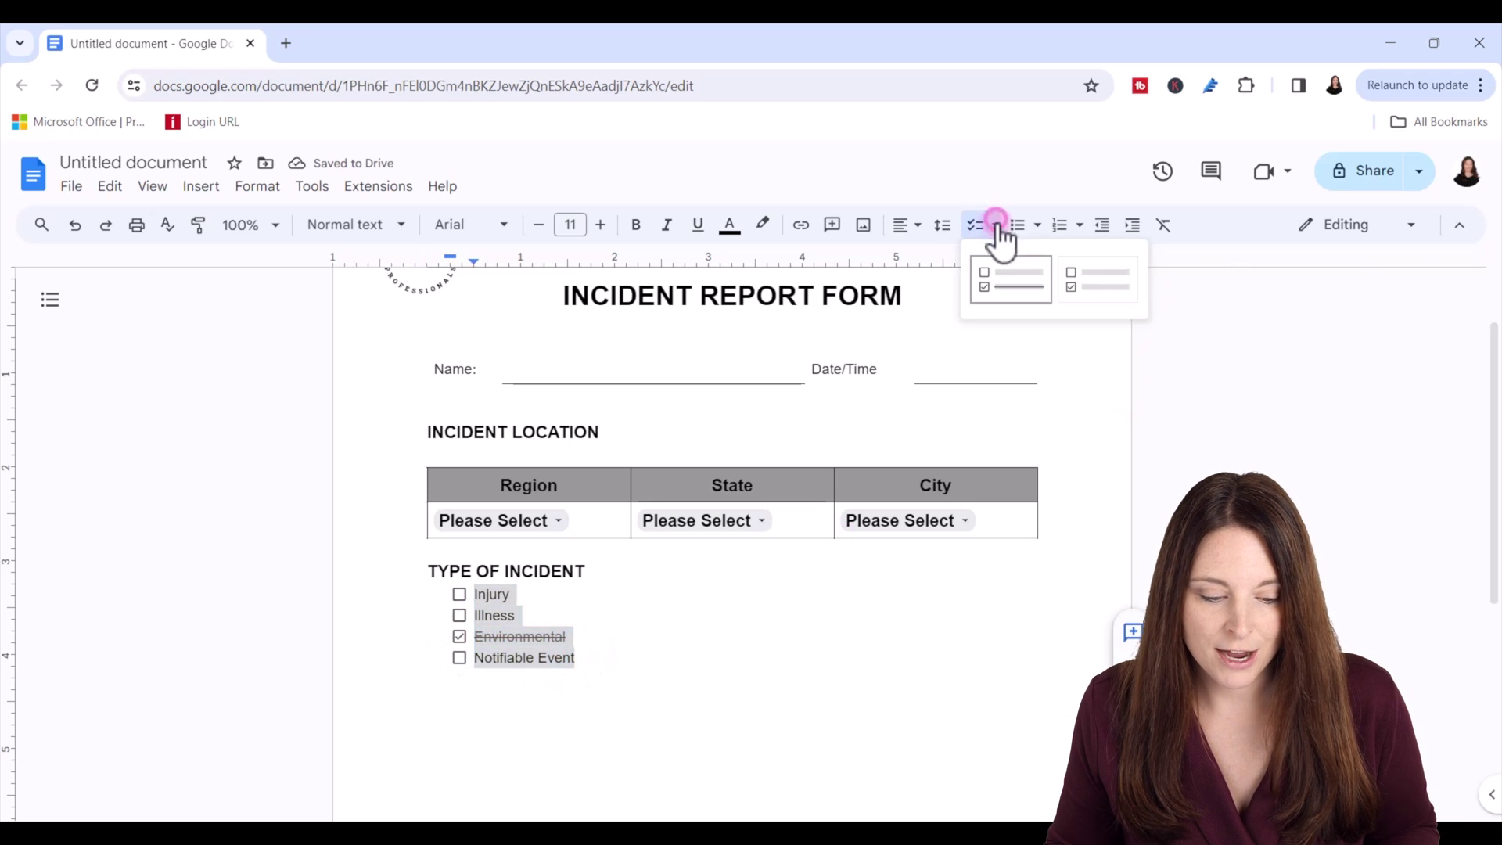
left_click(1109, 288)
left_click(459, 636)
left_click(622, 659)
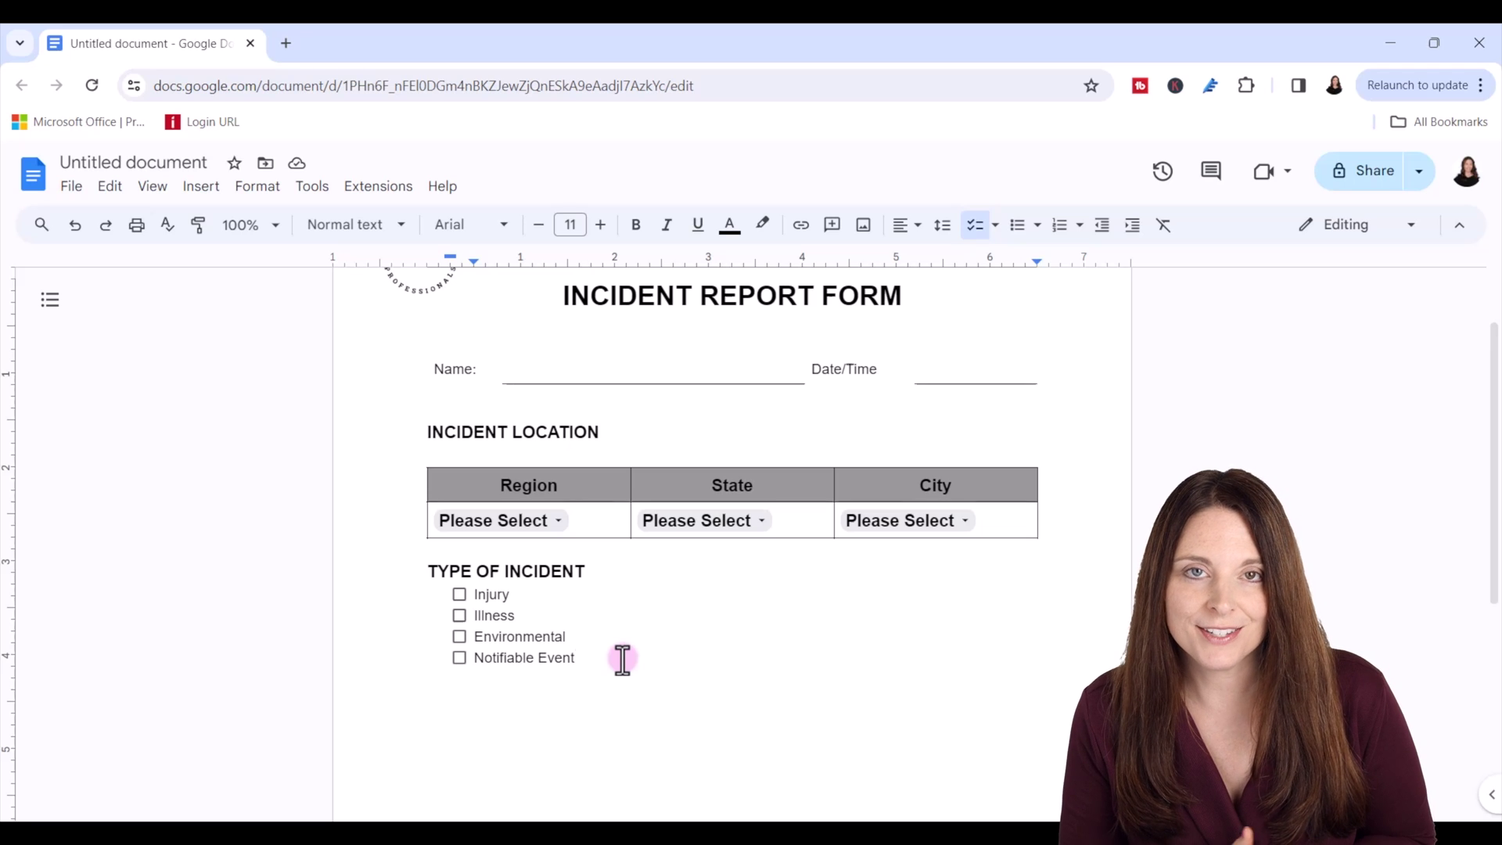
Add a bold, size 13 DESCRIPTION OF INCIDENT heading below the checklist.
key("Return")
key("Return")
type("DESCRIPTION OF INCIDENT")
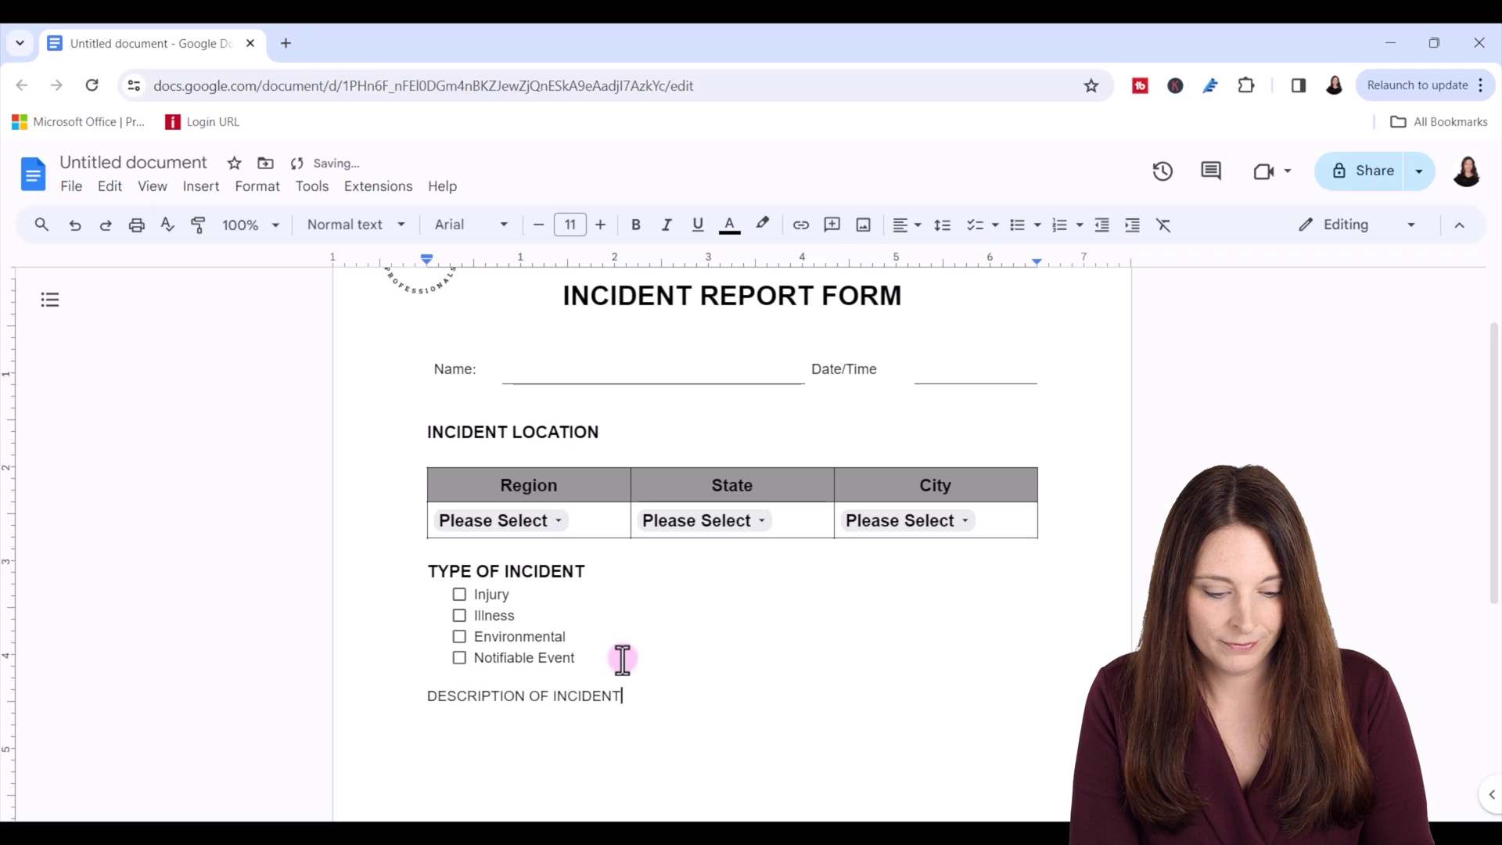
left_click_drag(420, 696, 624, 697)
left_click(635, 225)
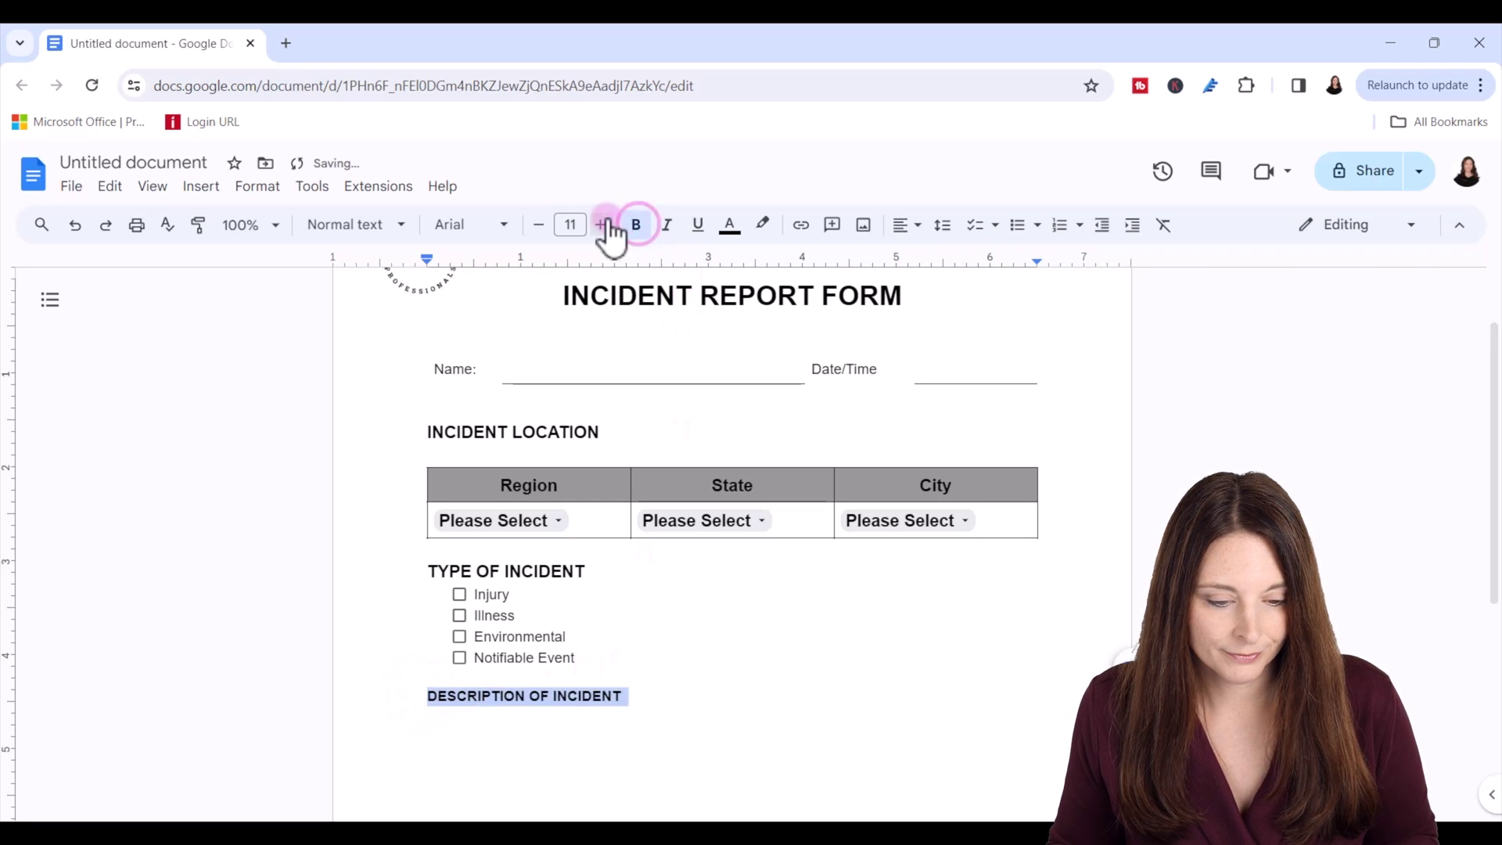
double_click(601, 224)
left_click(692, 698)
key("Return")
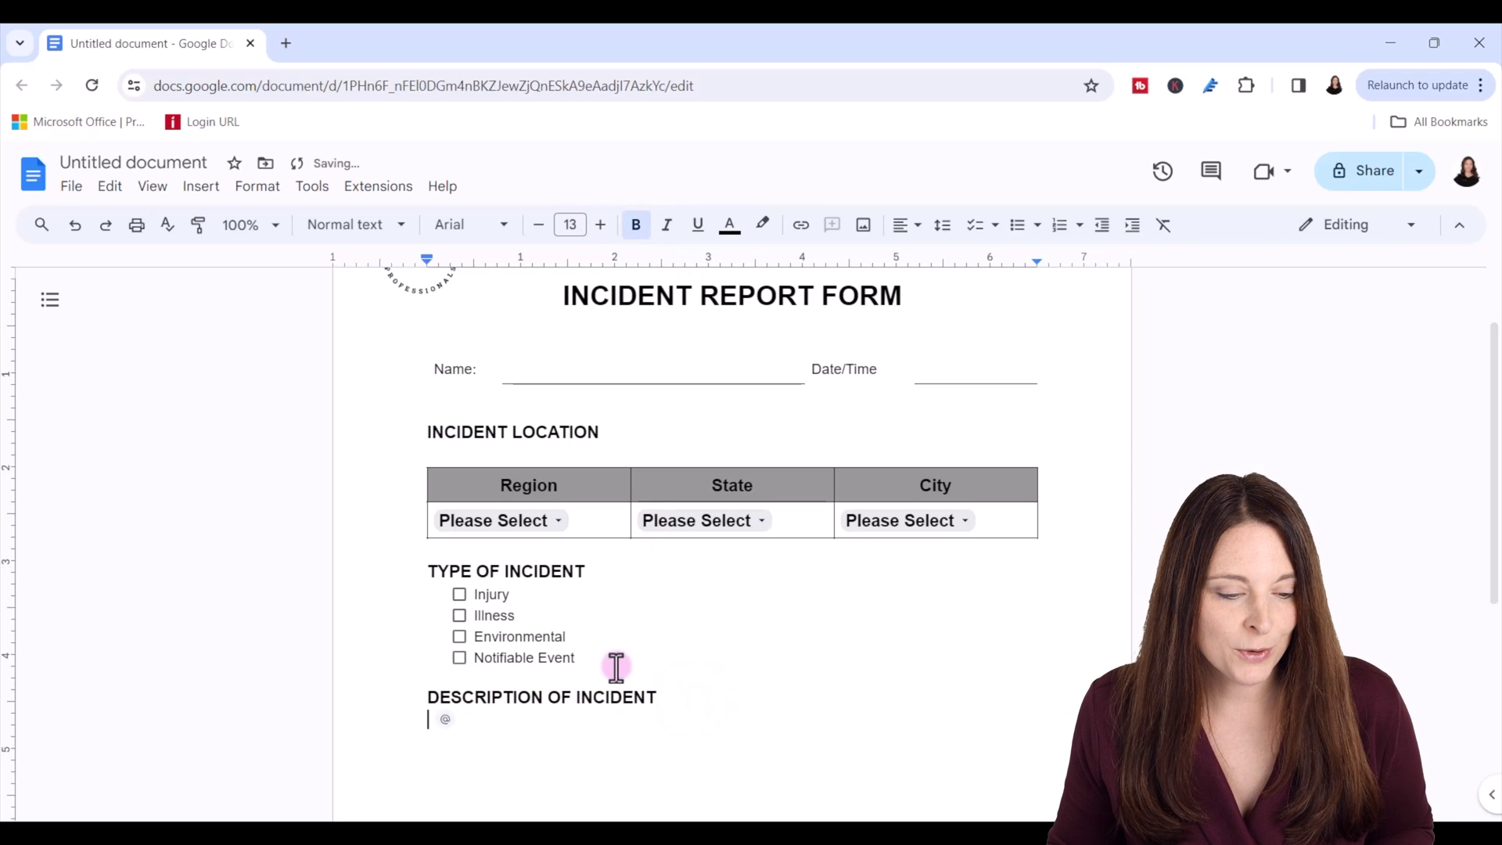
Insert a single-cell table as the description box and clear its stray letter.
left_click(200, 191)
mouse_move(230, 249)
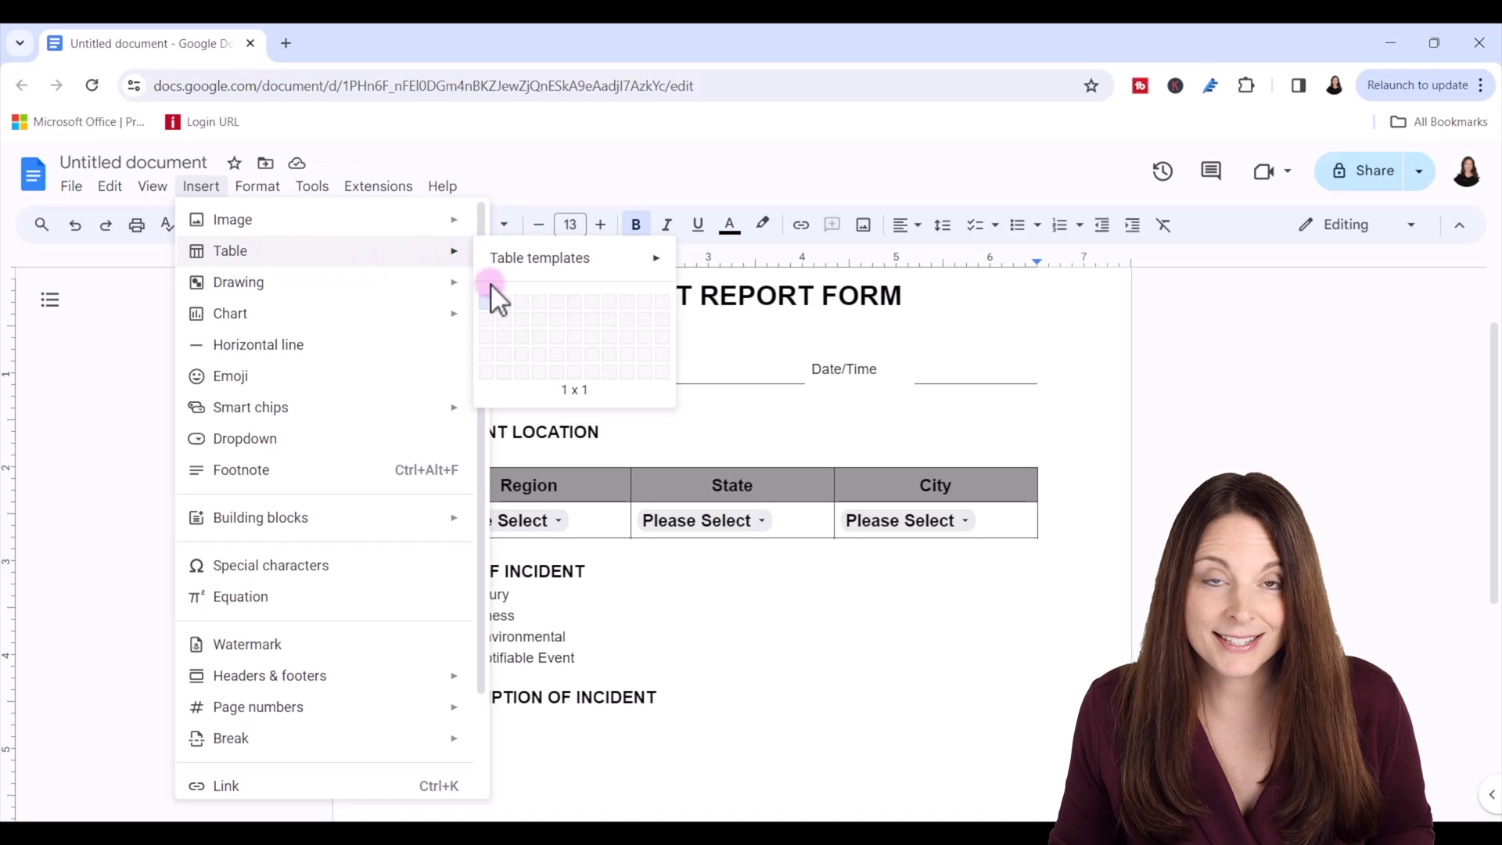
left_click(490, 309)
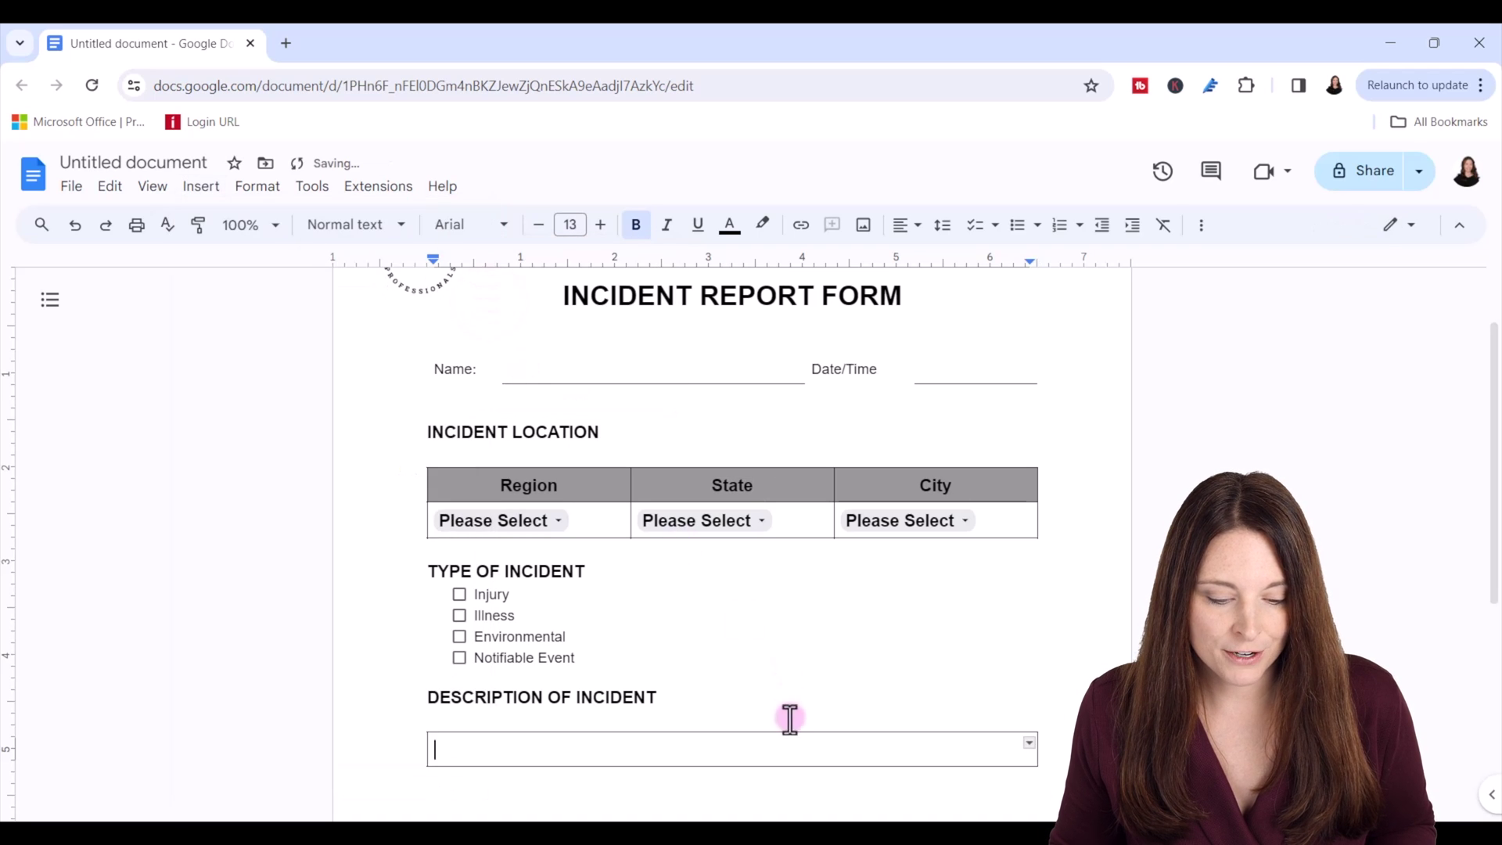
scroll(789, 718, "down", 3)
scroll(789, 718, "down", 2)
left_click_drag(700, 361, 695, 702)
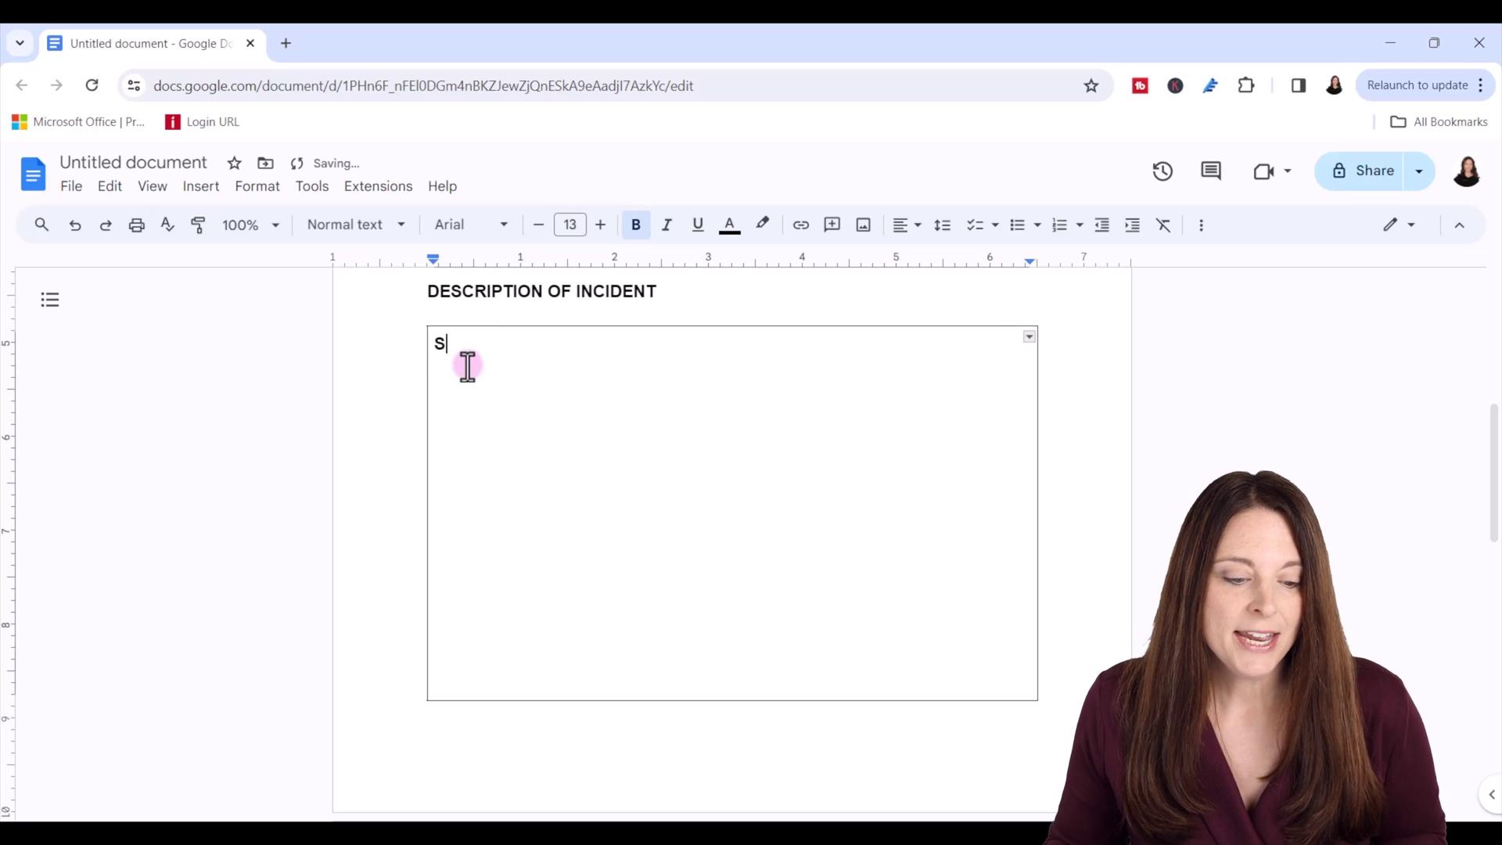
key("BackSpace")
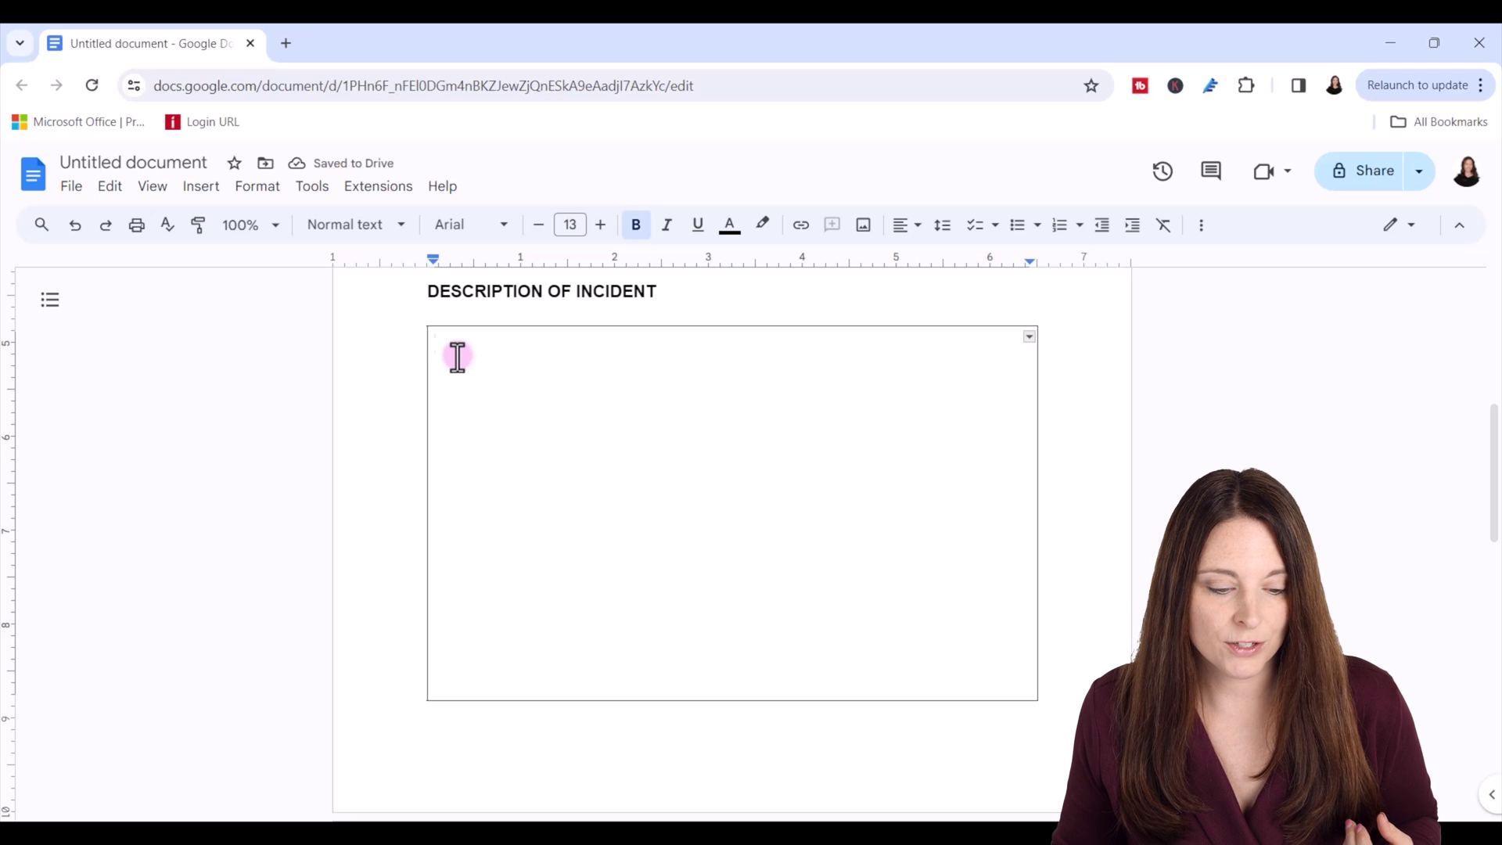
Set the description box text to plain 11 pt and enter the prompt Type of incident.
left_click_drag(435, 338, 458, 353)
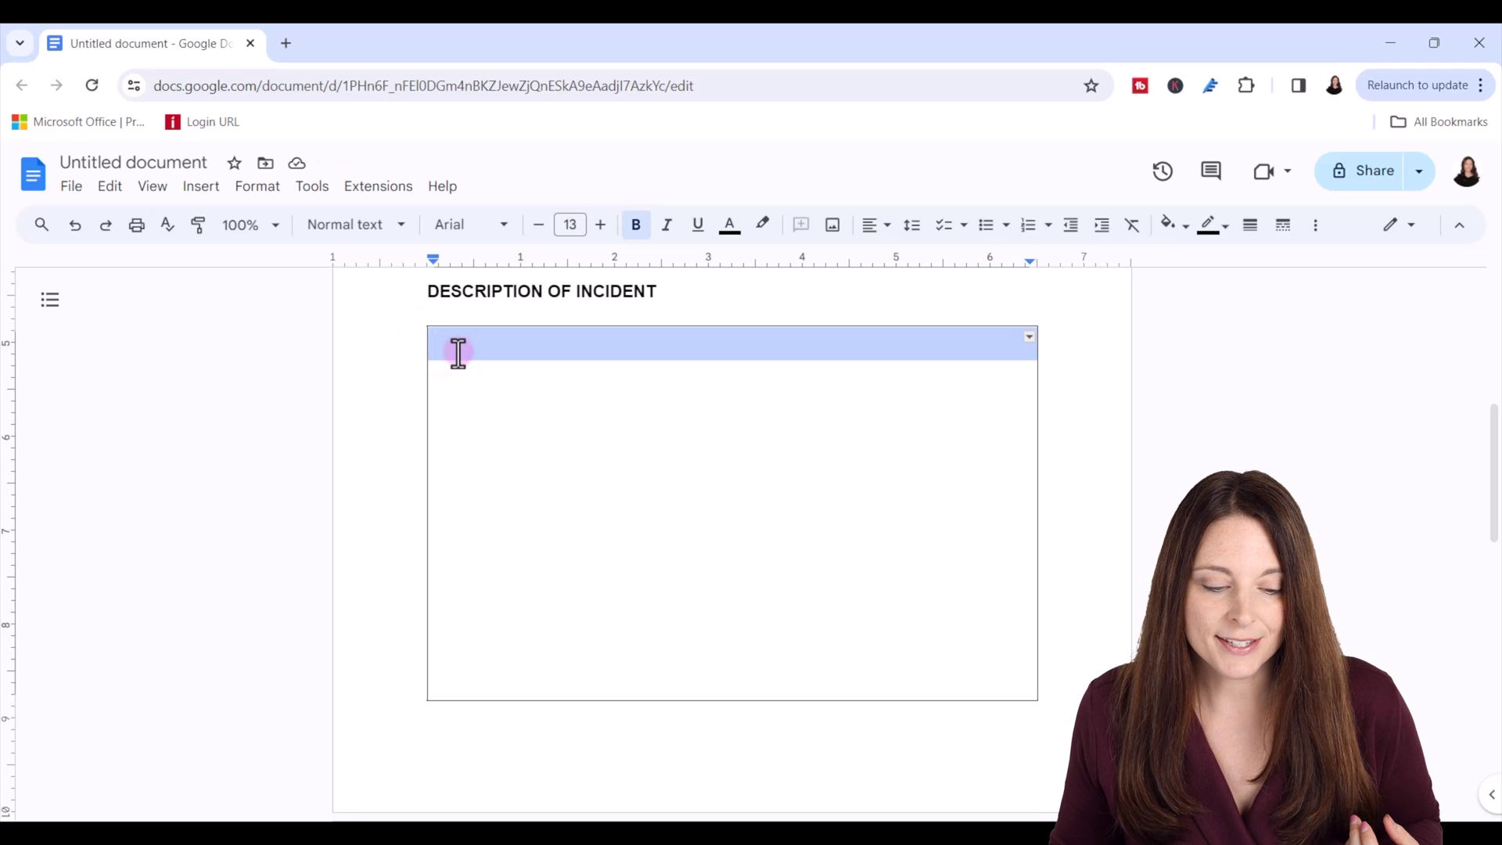
left_click(640, 230)
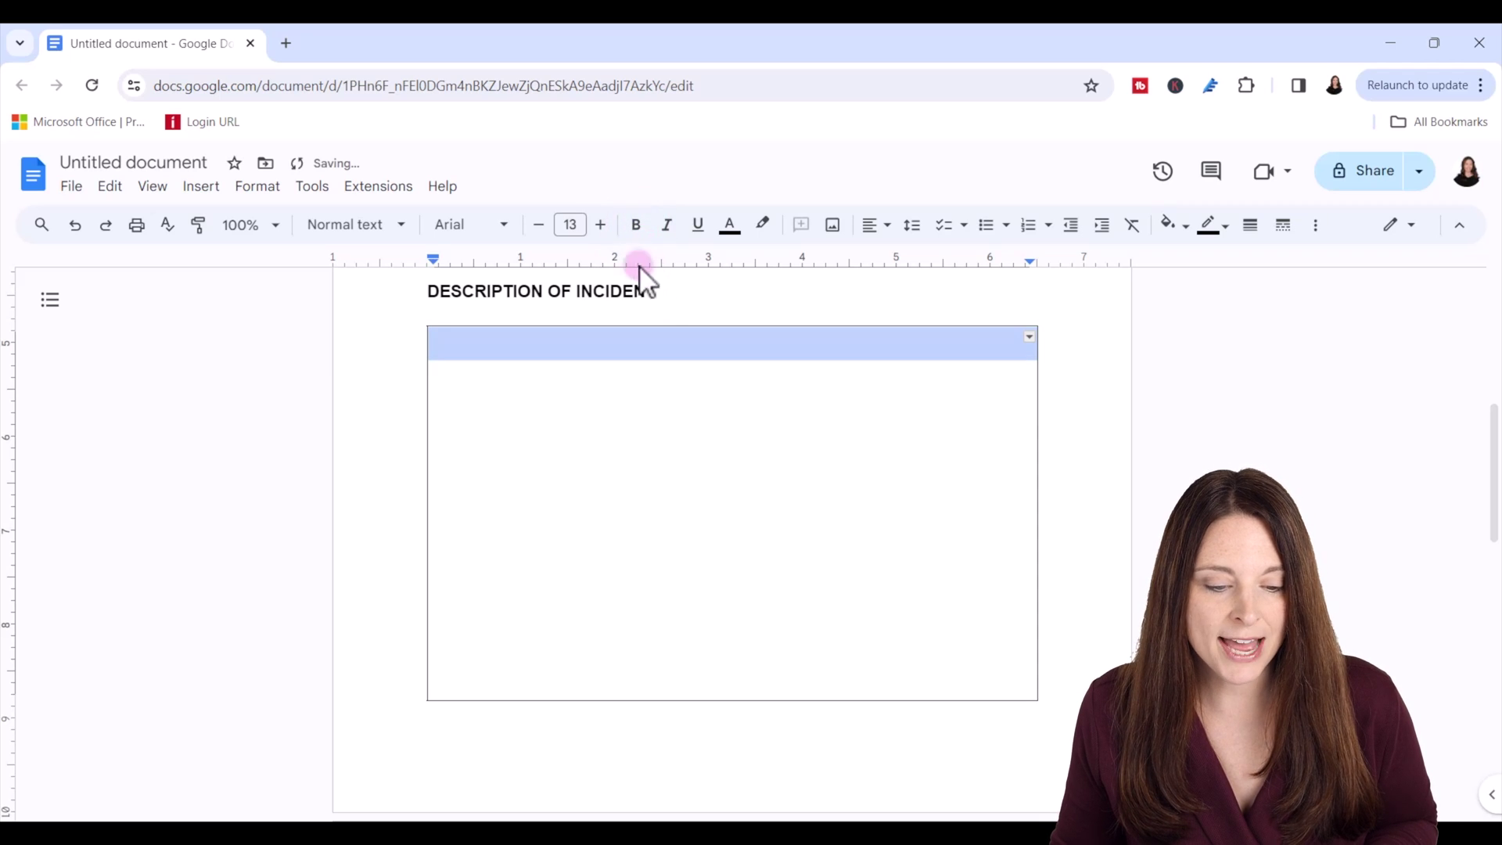
left_click(536, 232)
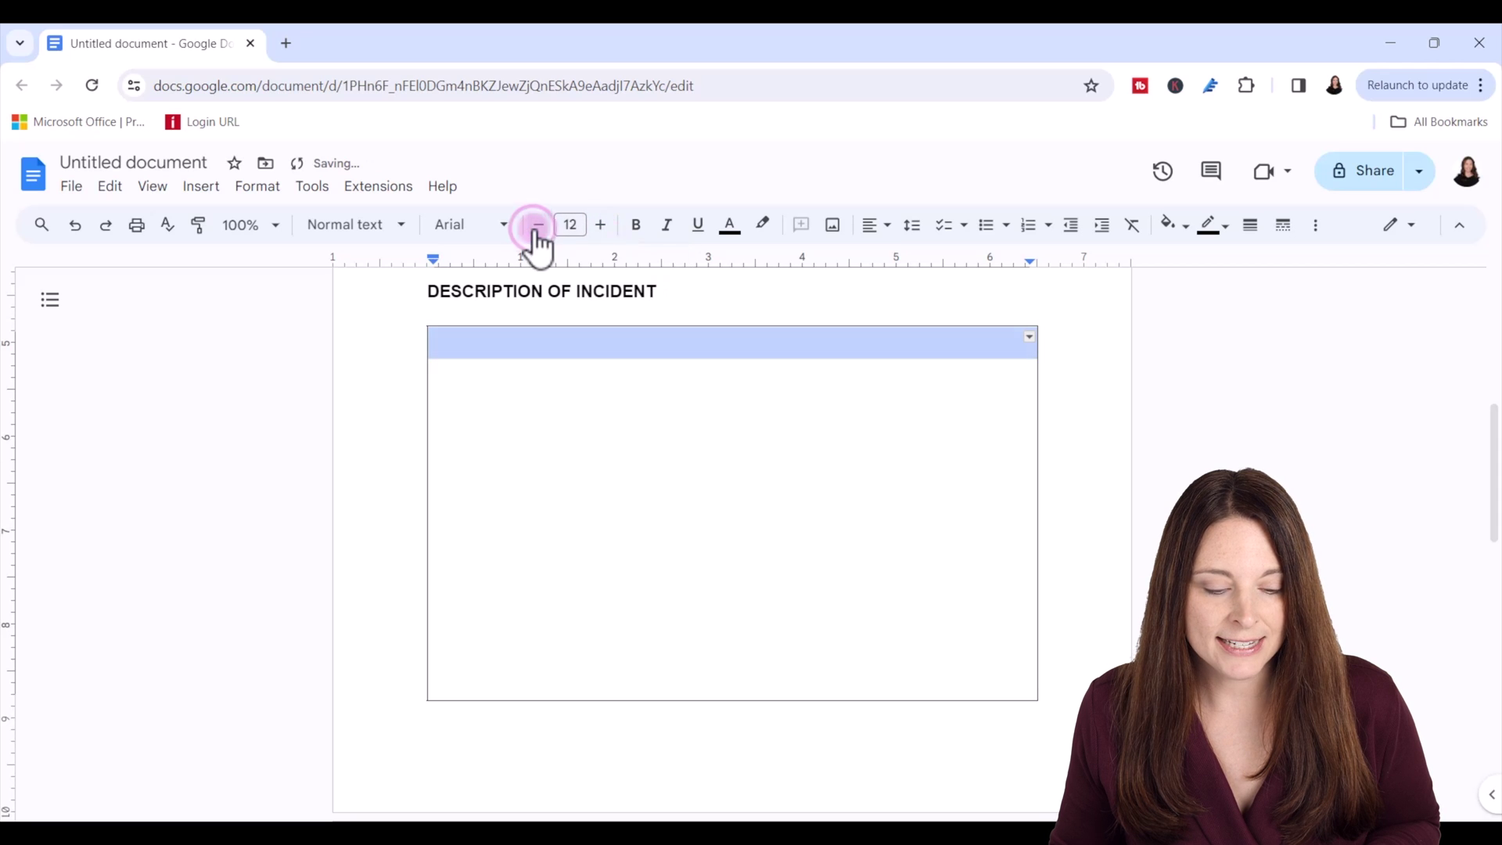
left_click(498, 363)
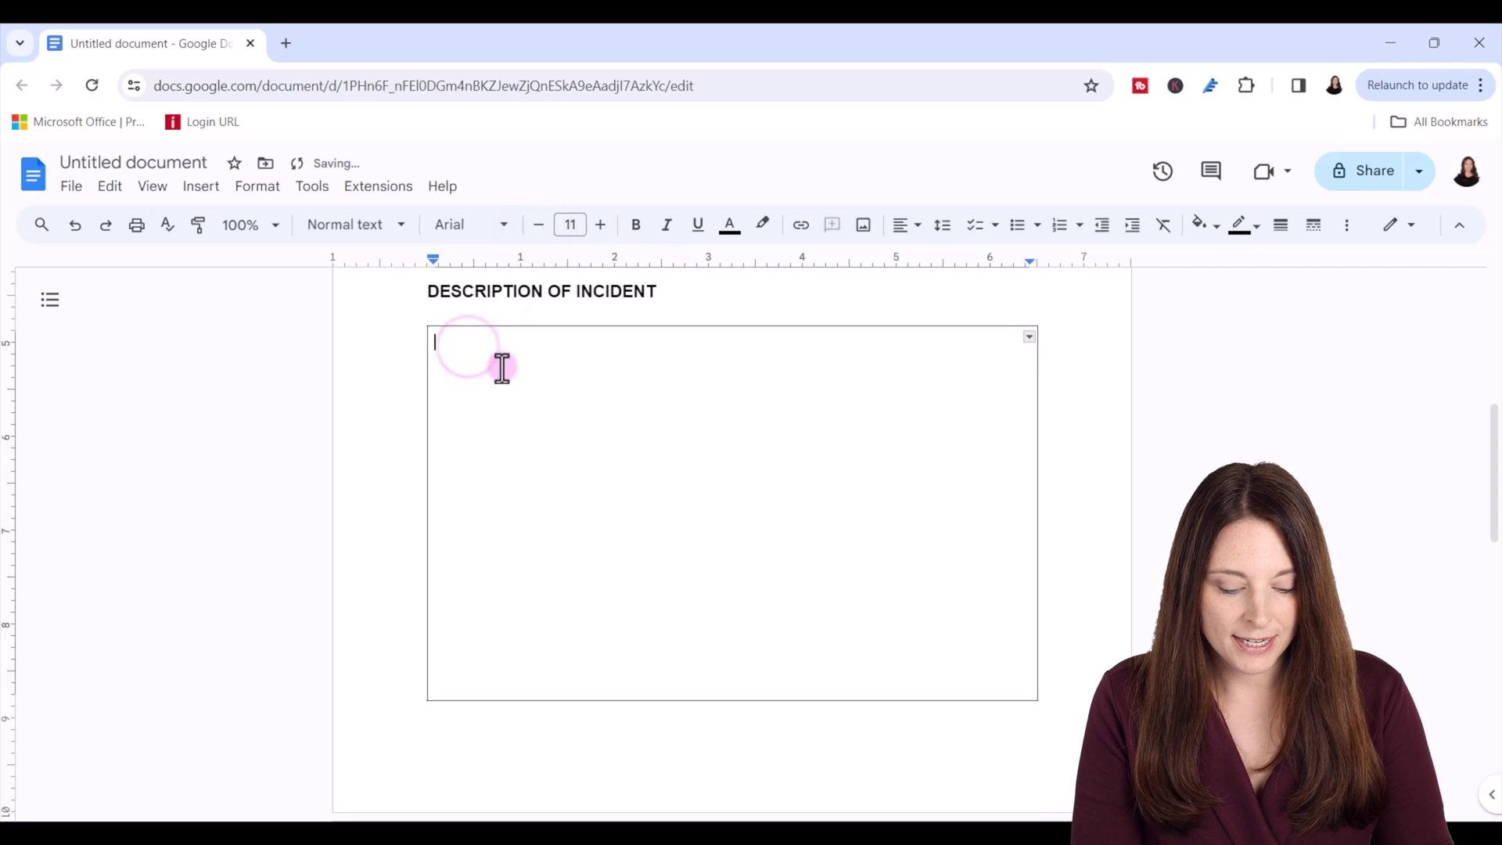
type("Type ")
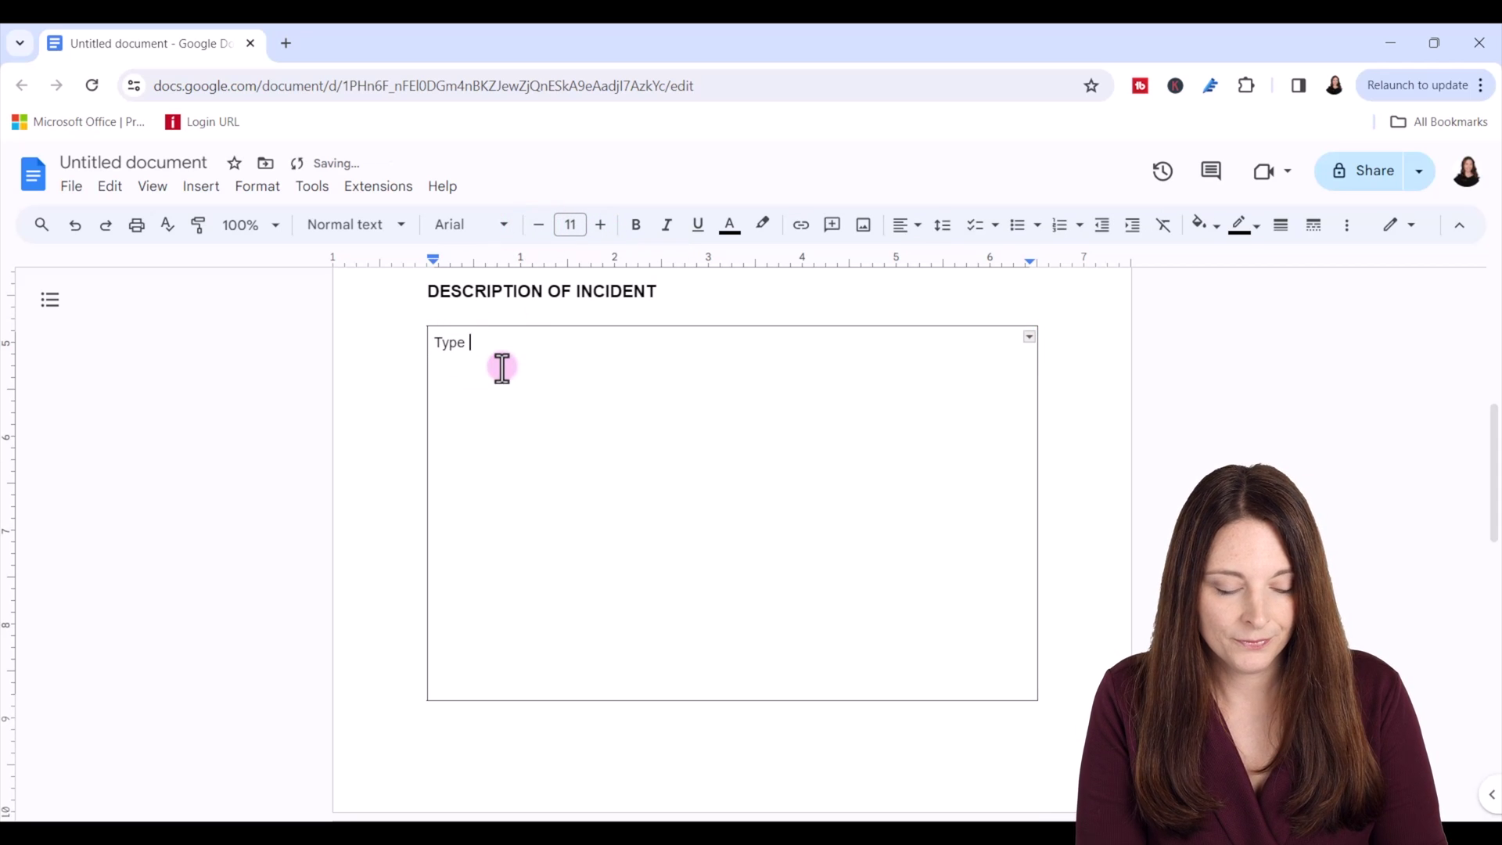
type("of incident")
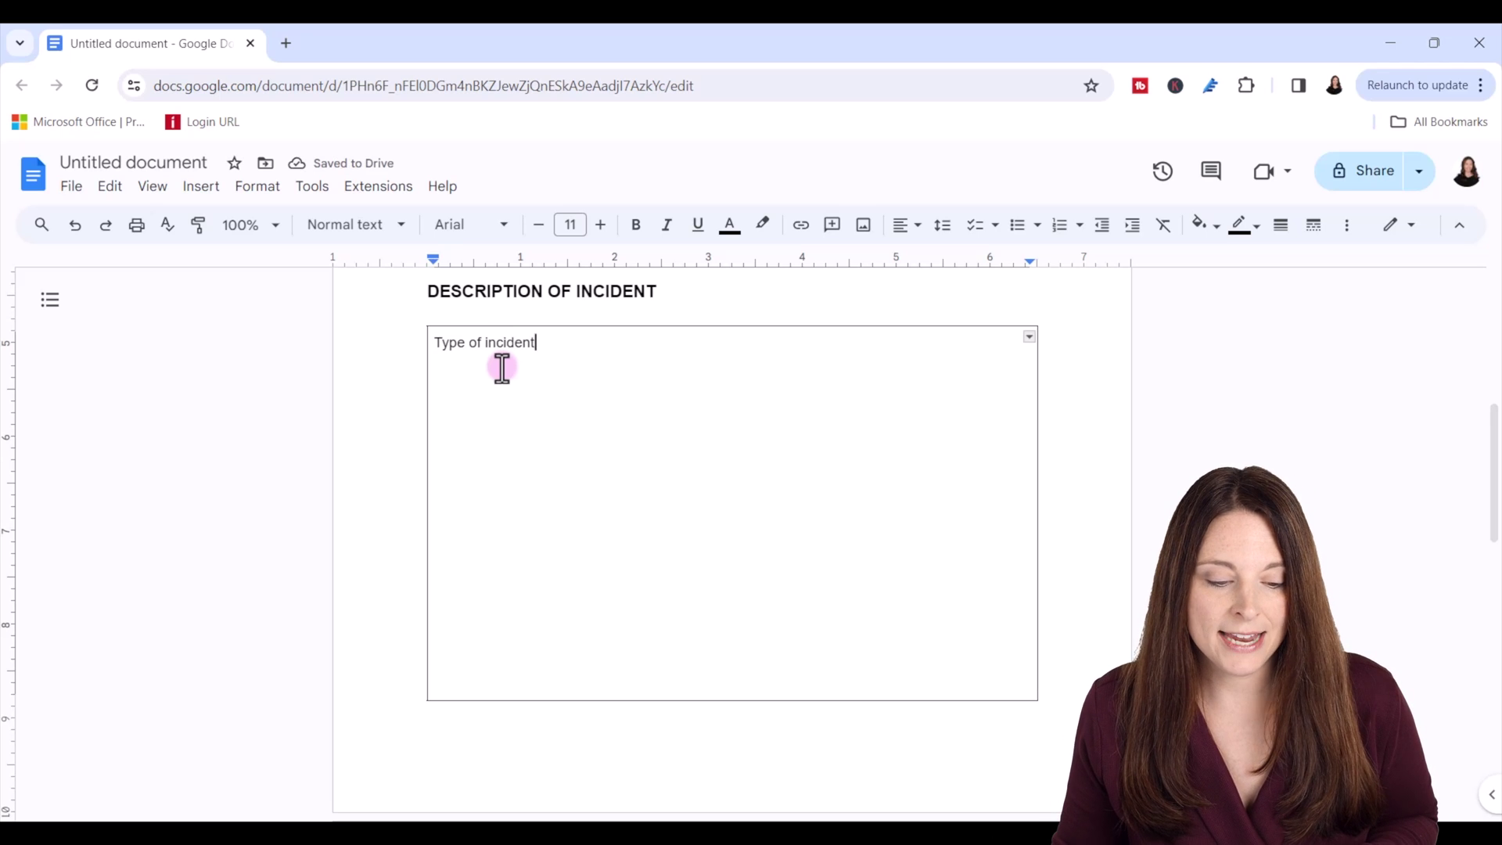
scroll(502, 367, "up", 1)
scroll(513, 380, "up", 4)
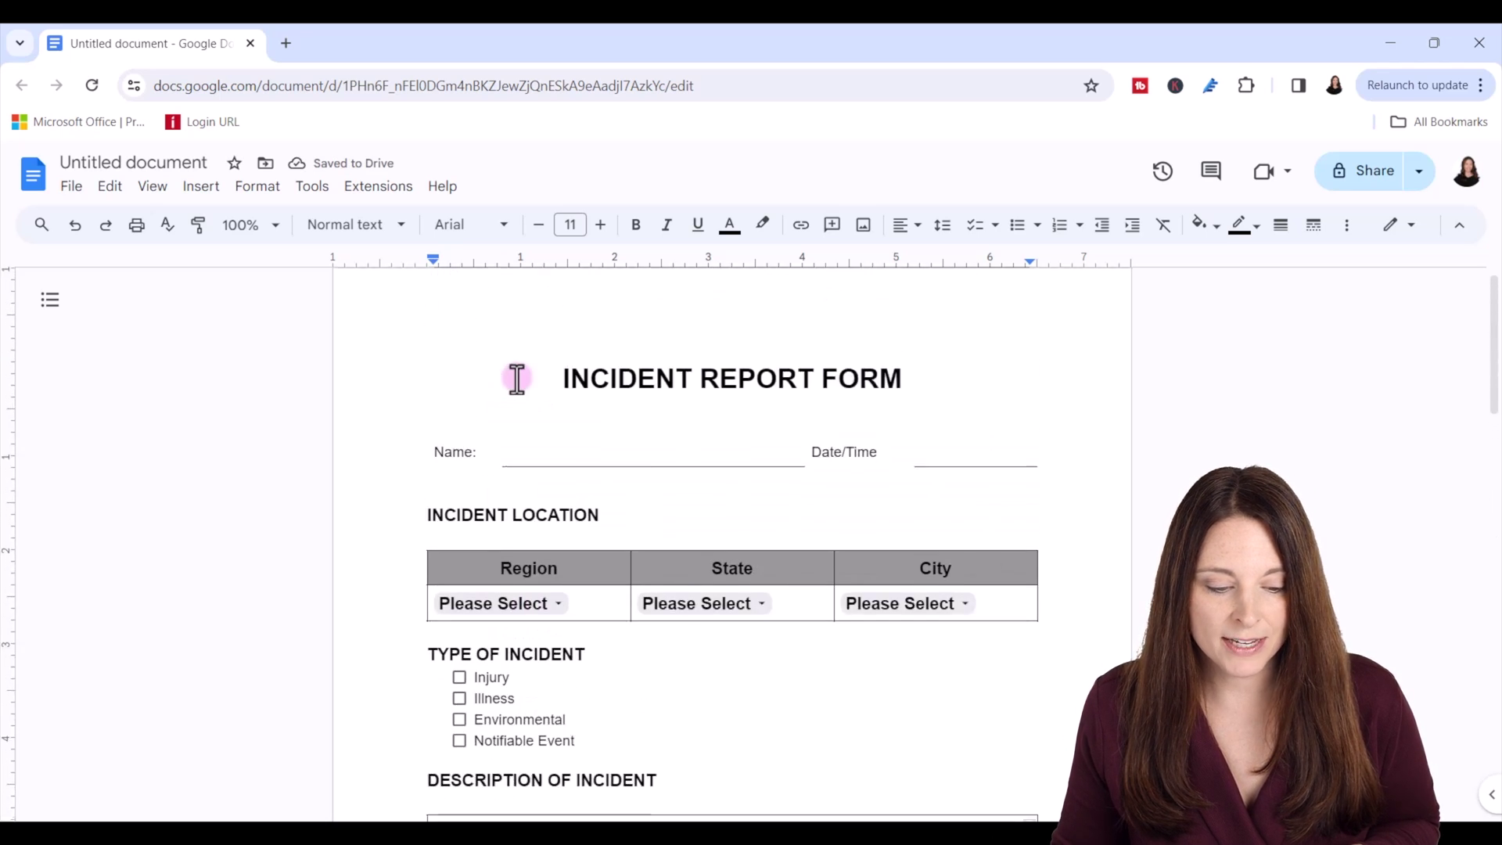
Make the Name and Date/Time labels bold and slightly larger.
double_click(451, 455)
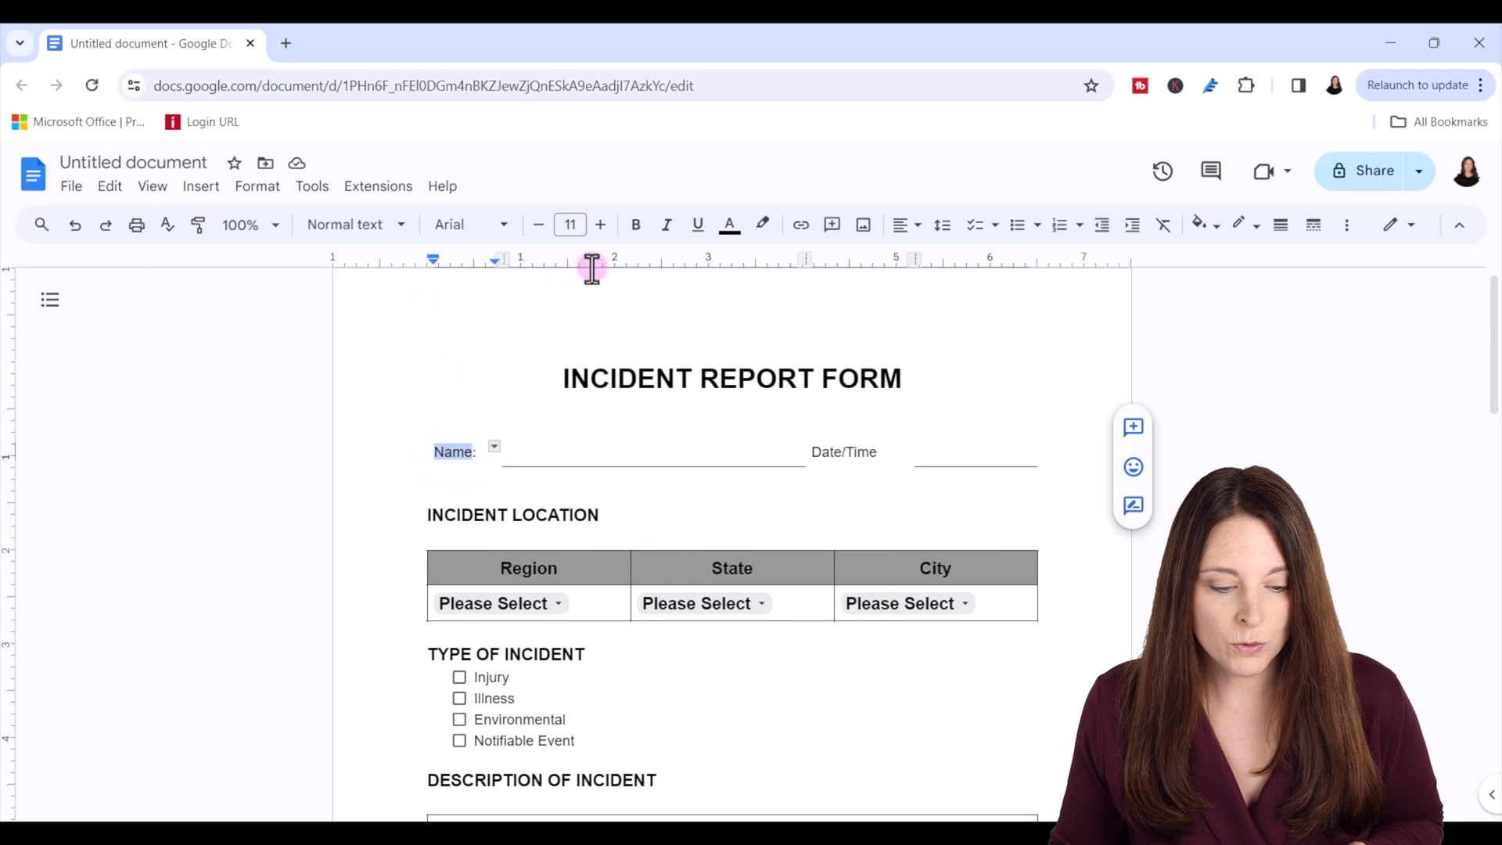
left_click(637, 225)
left_click(600, 224)
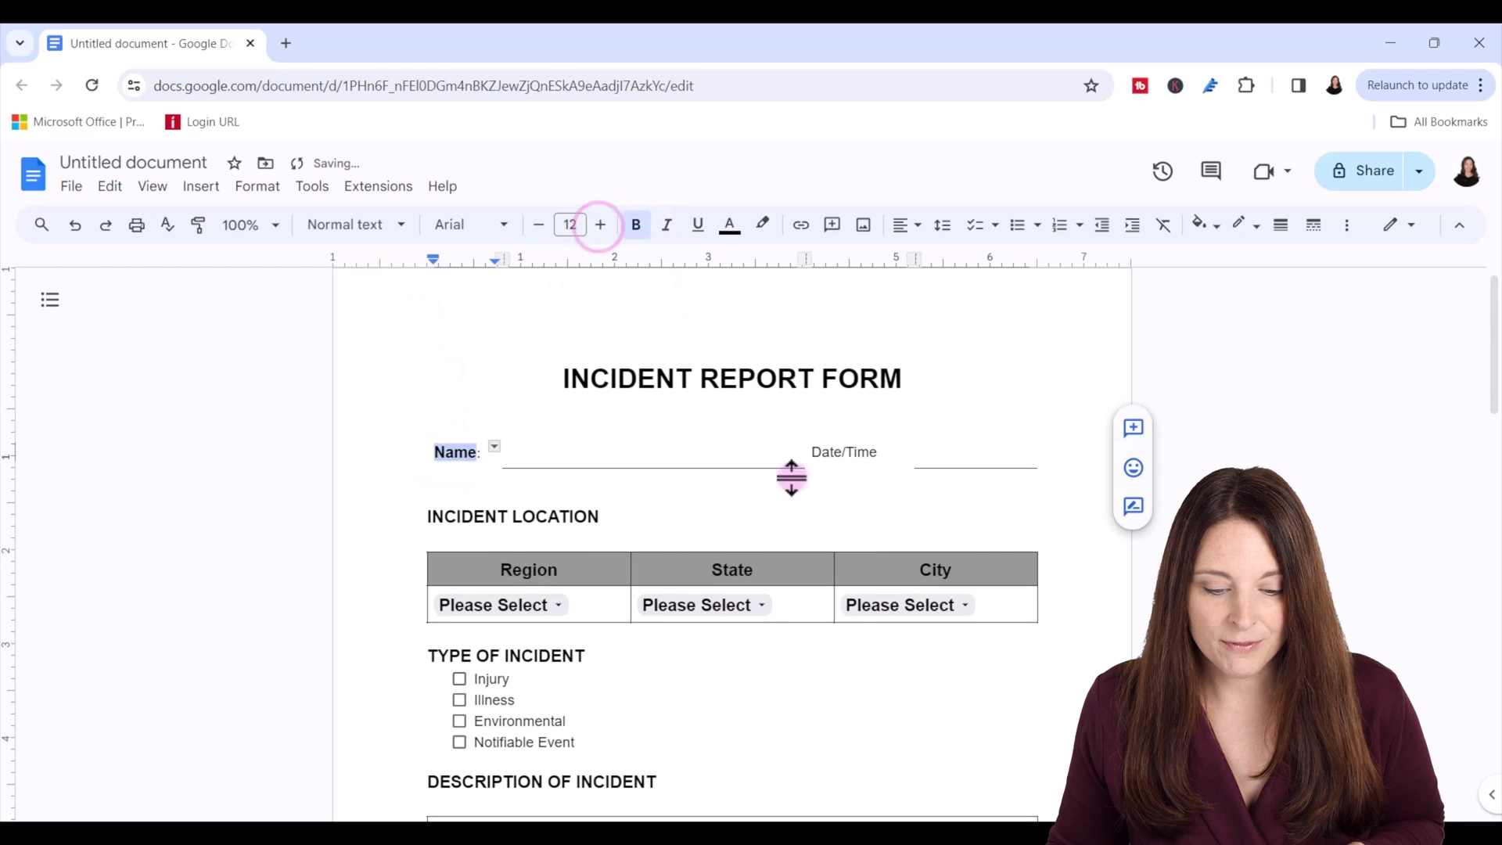
double_click(810, 453)
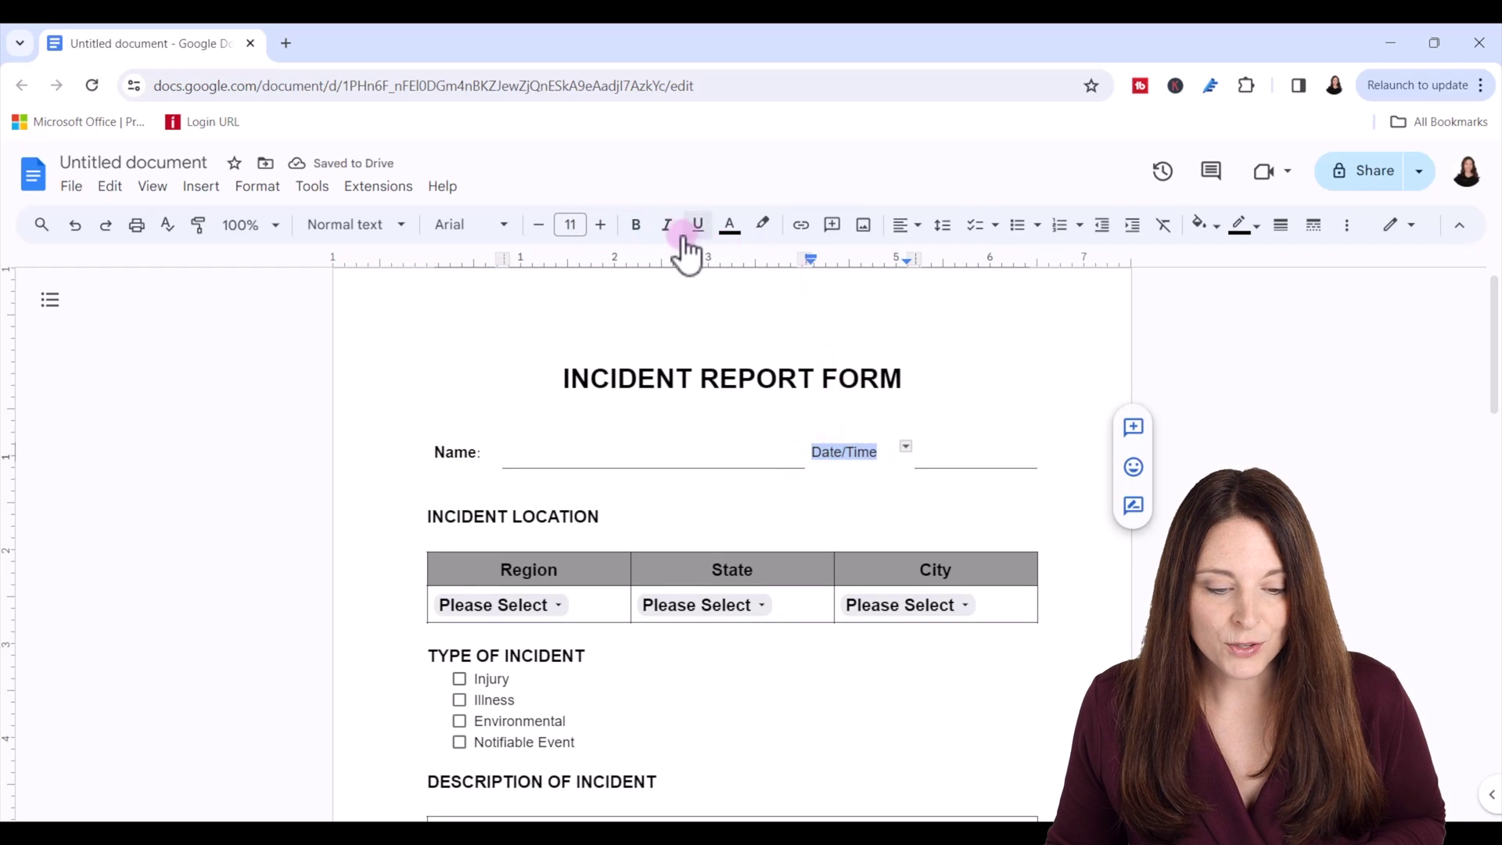
left_click(636, 225)
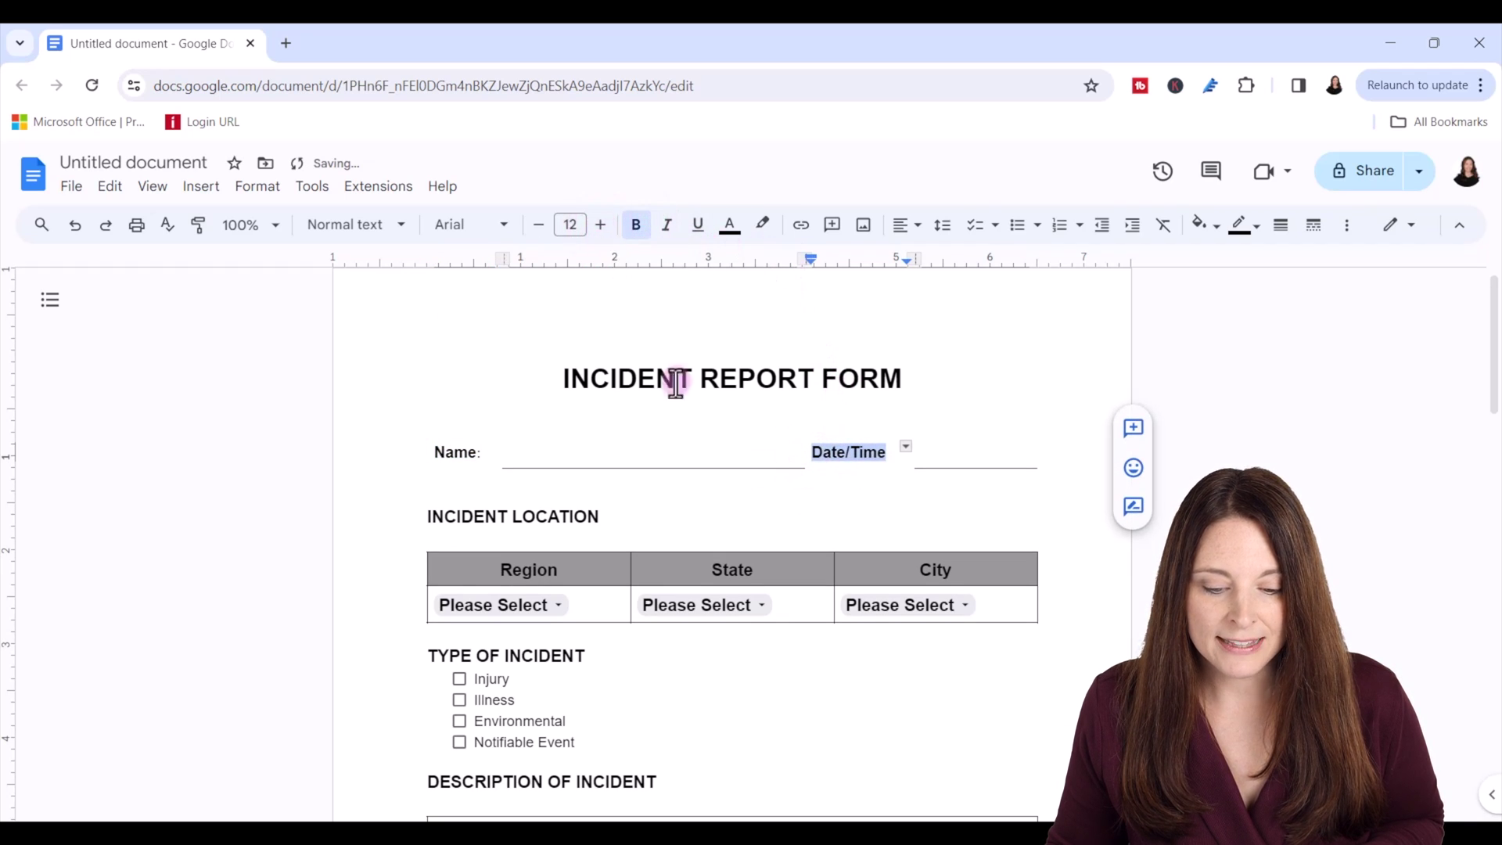
left_click(950, 451)
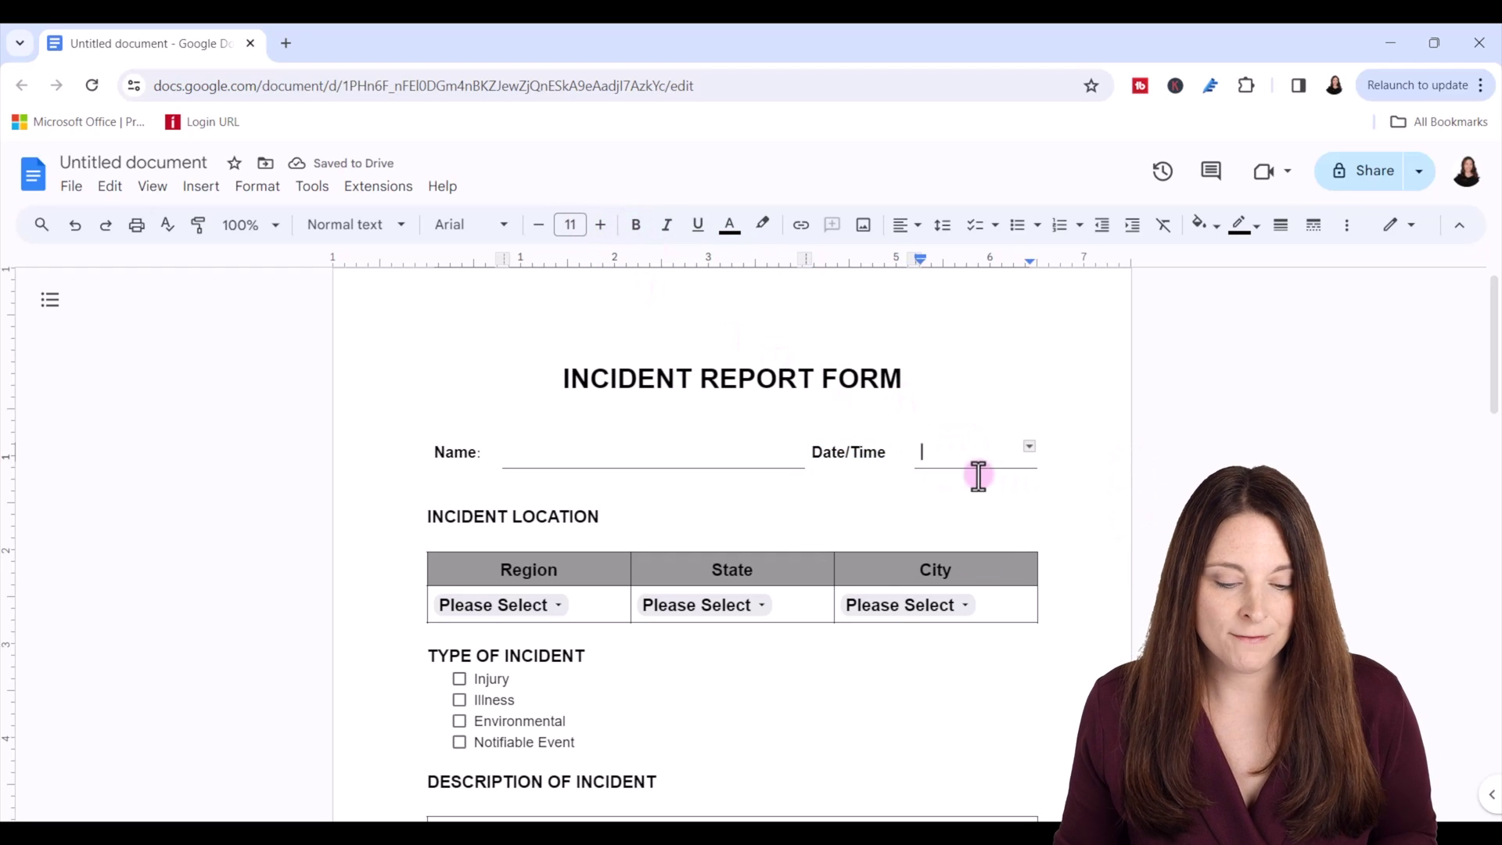
left_click(544, 452)
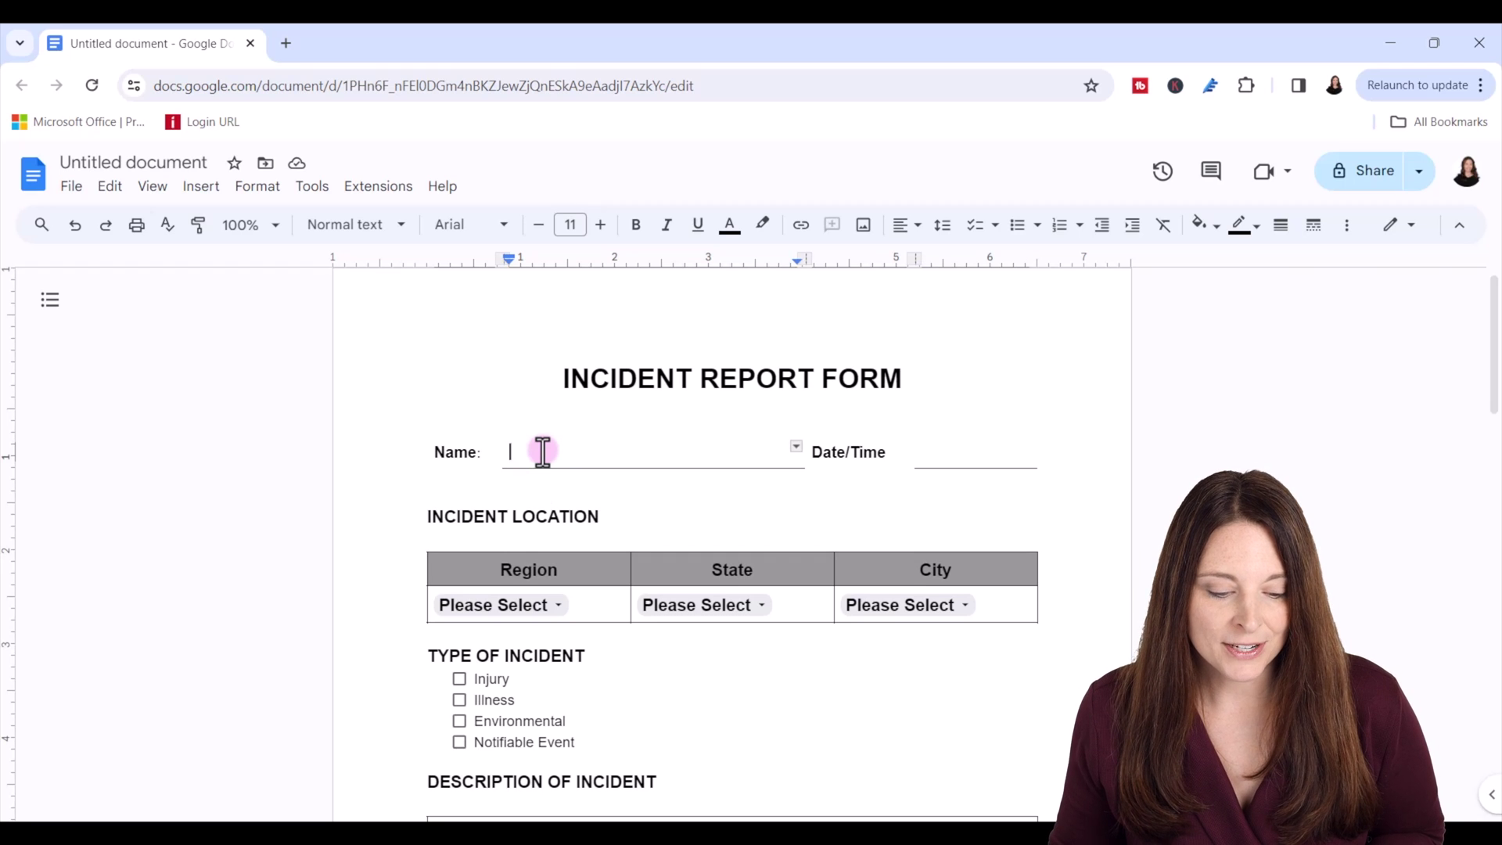
Choose East in the Region dropdown and move the logo to the first page's top-left.
left_click(553, 604)
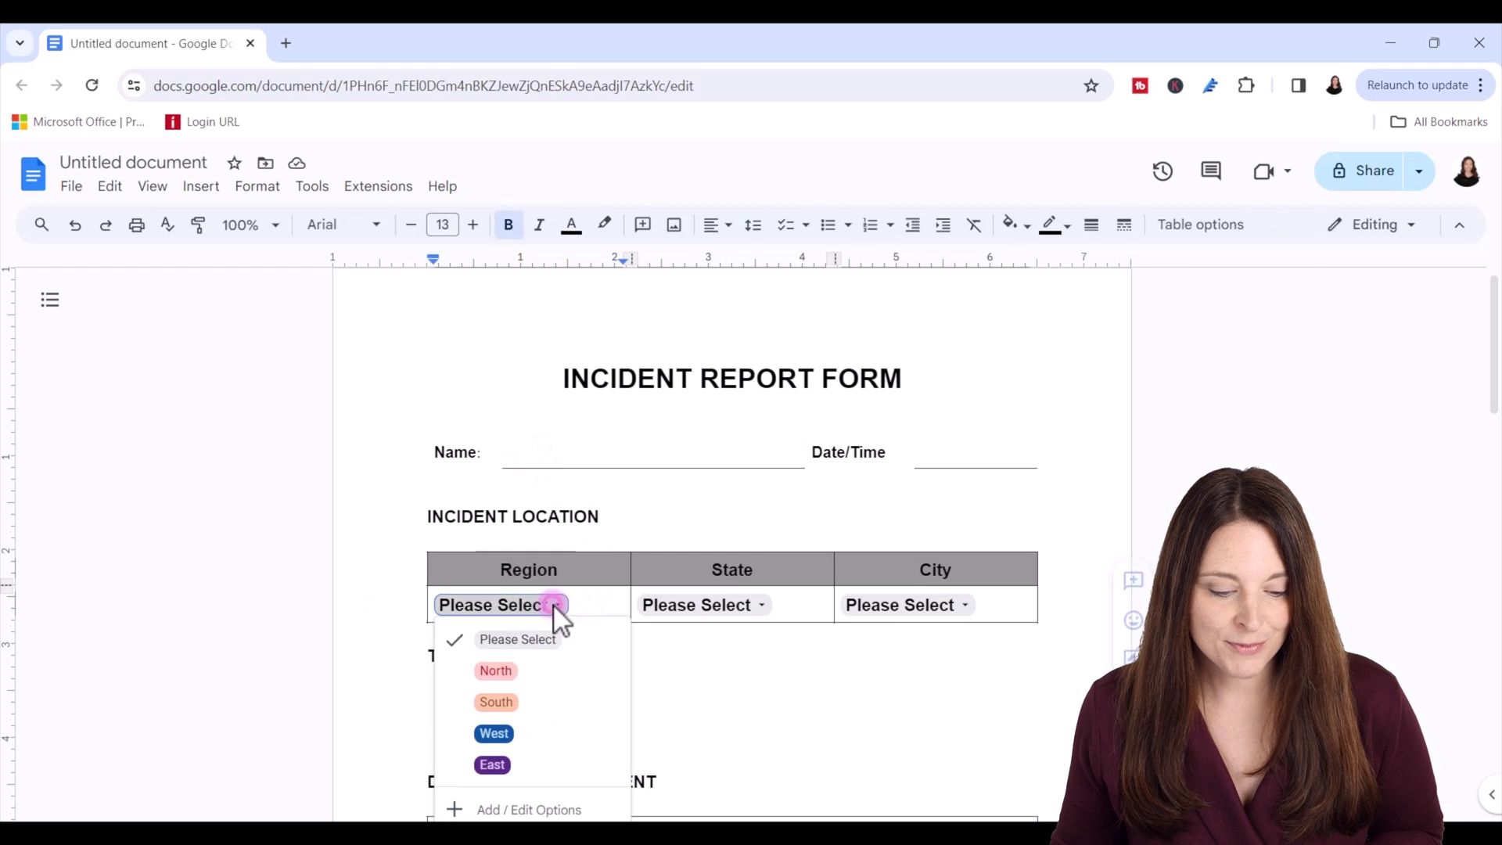
left_click(527, 770)
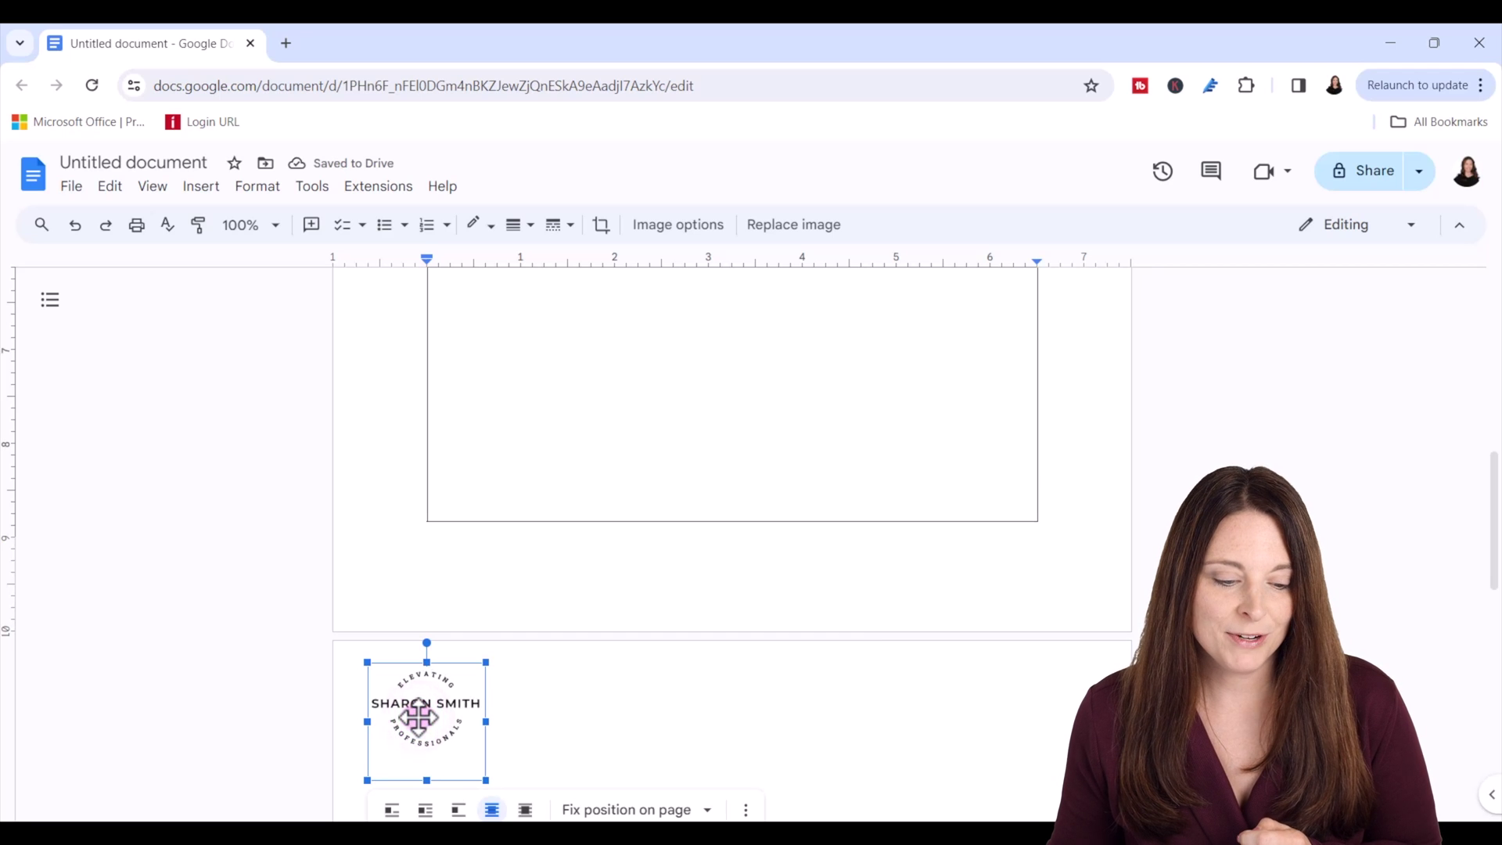
left_click_drag(419, 716, 432, 232)
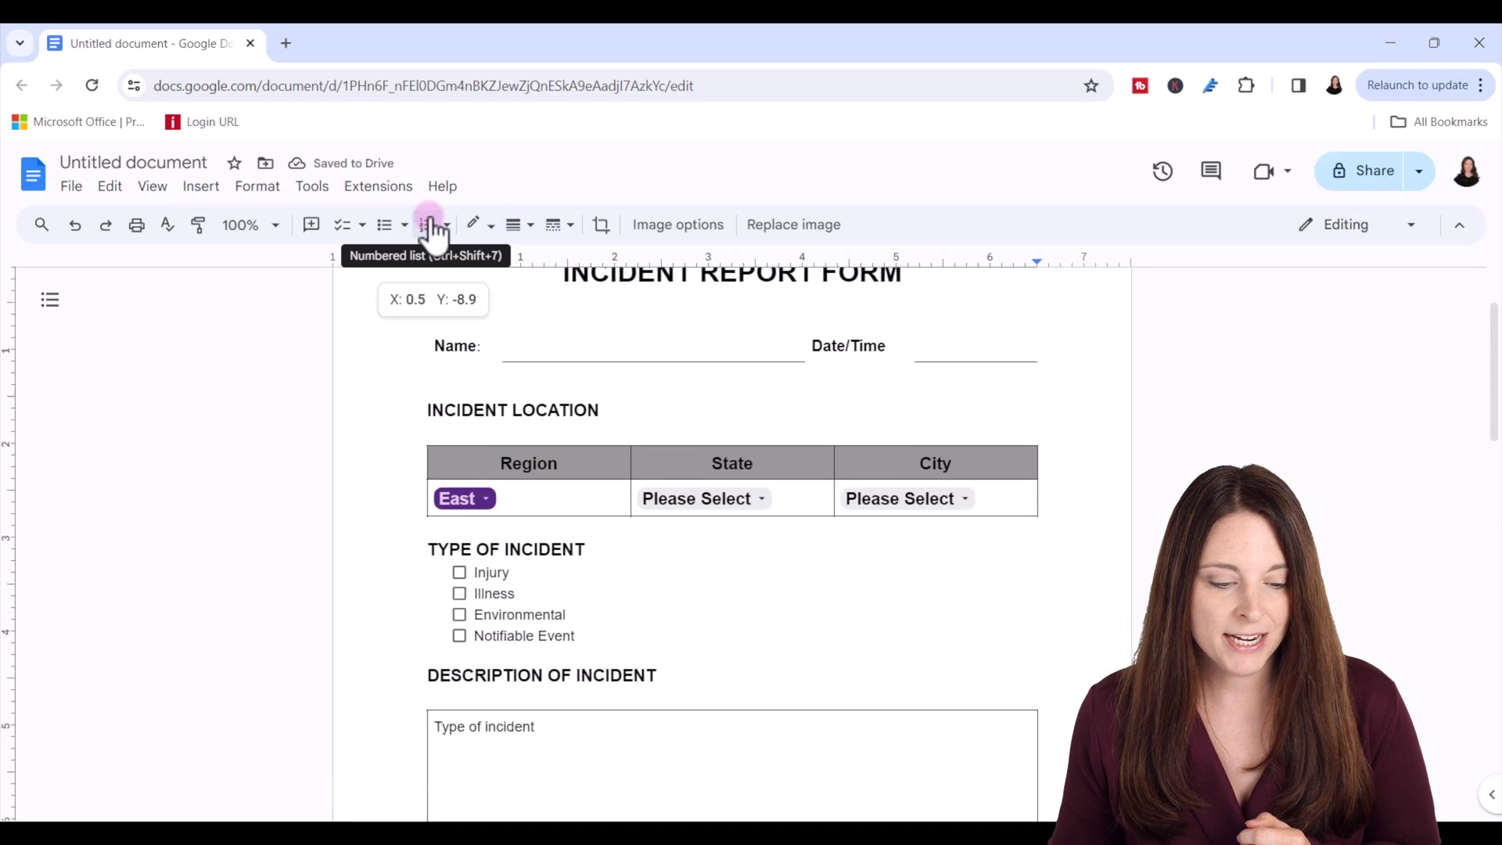
left_click_drag(431, 231, 416, 340)
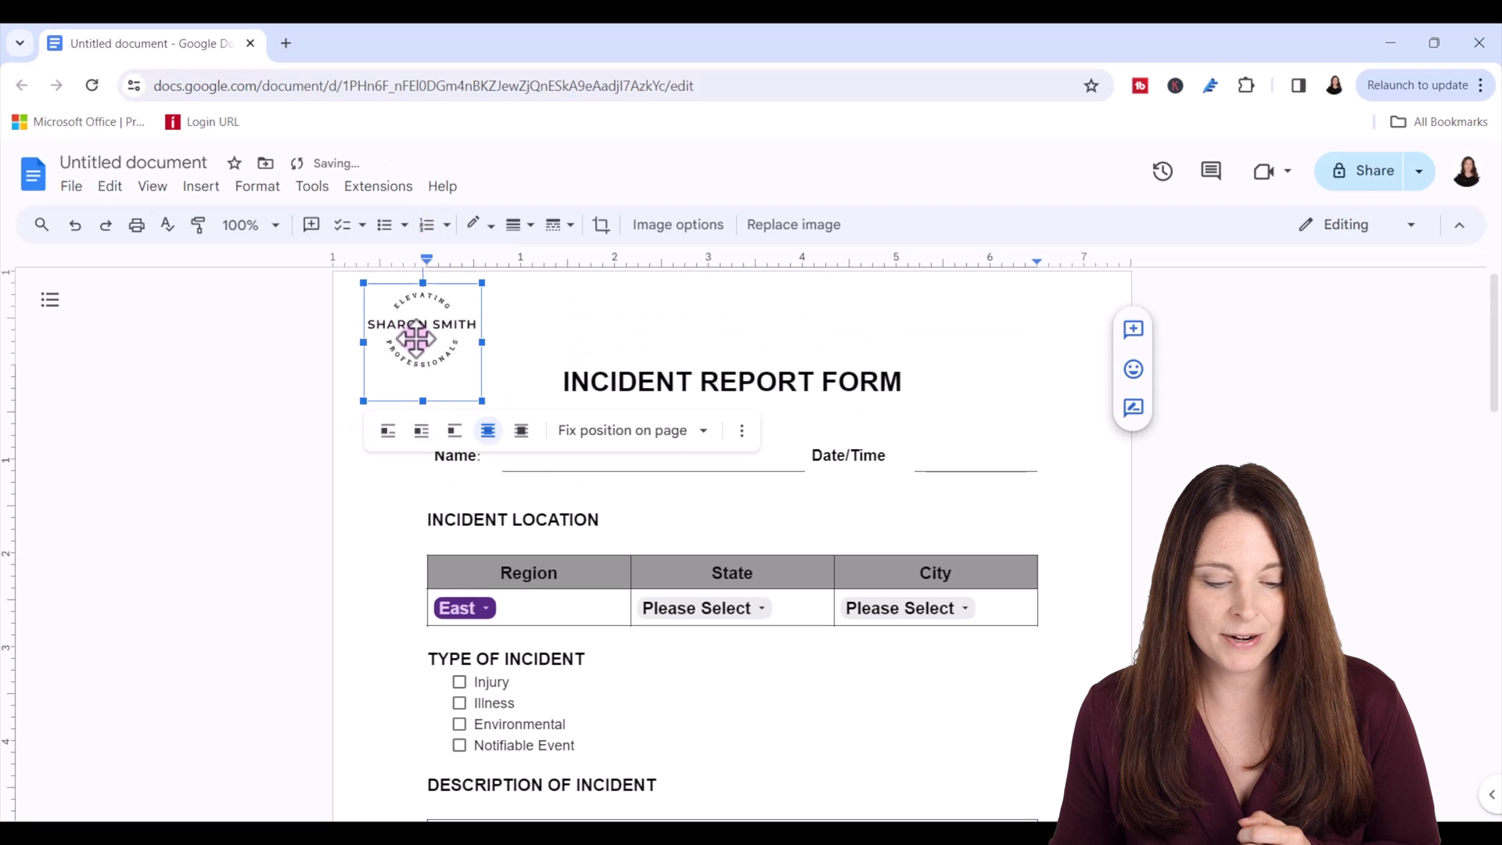
left_click(547, 365)
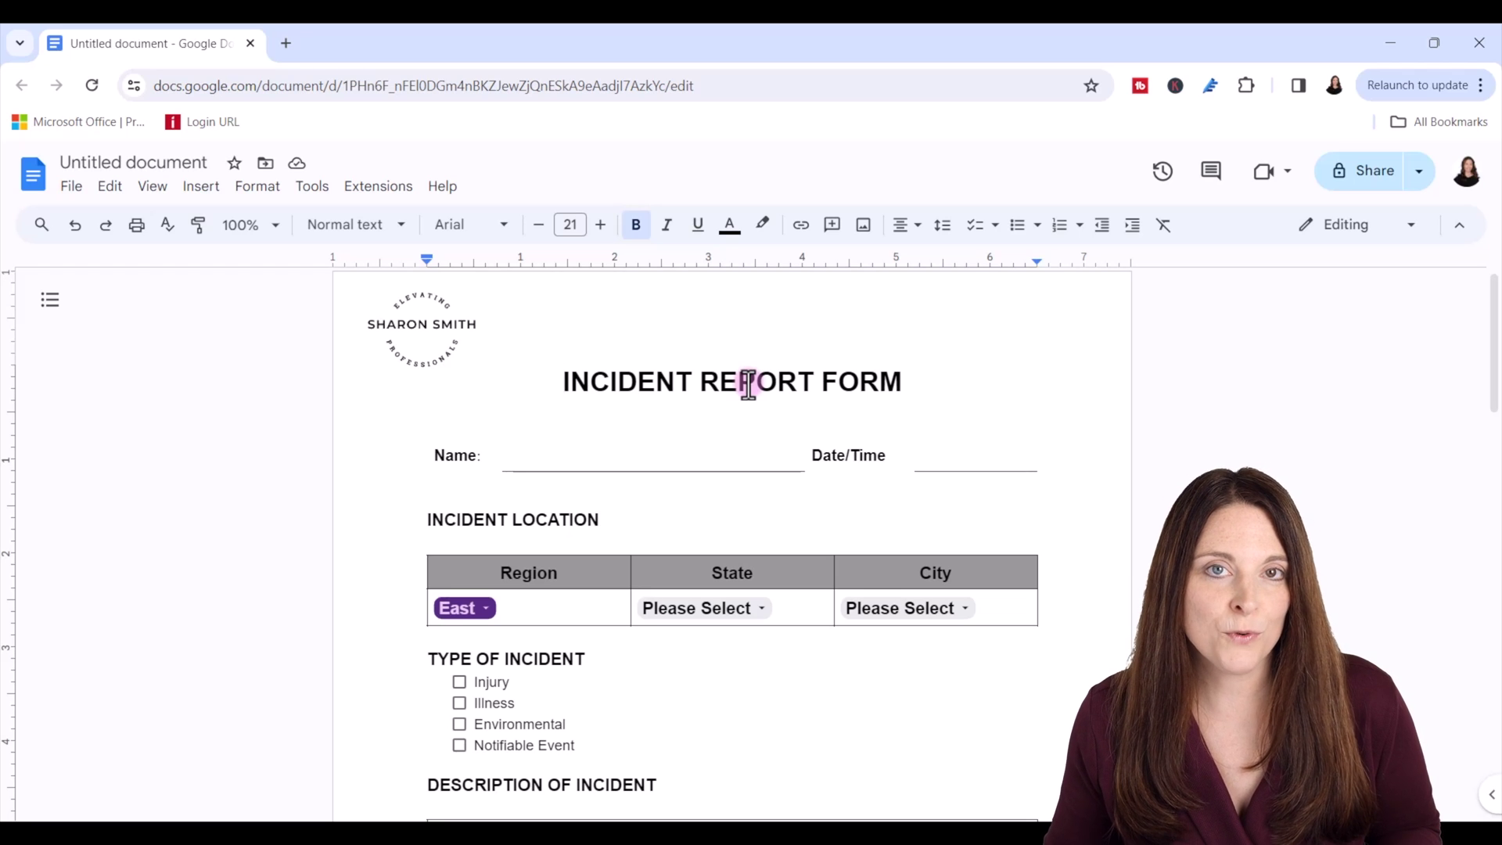
left_click(534, 452)
mouse_move(581, 452)
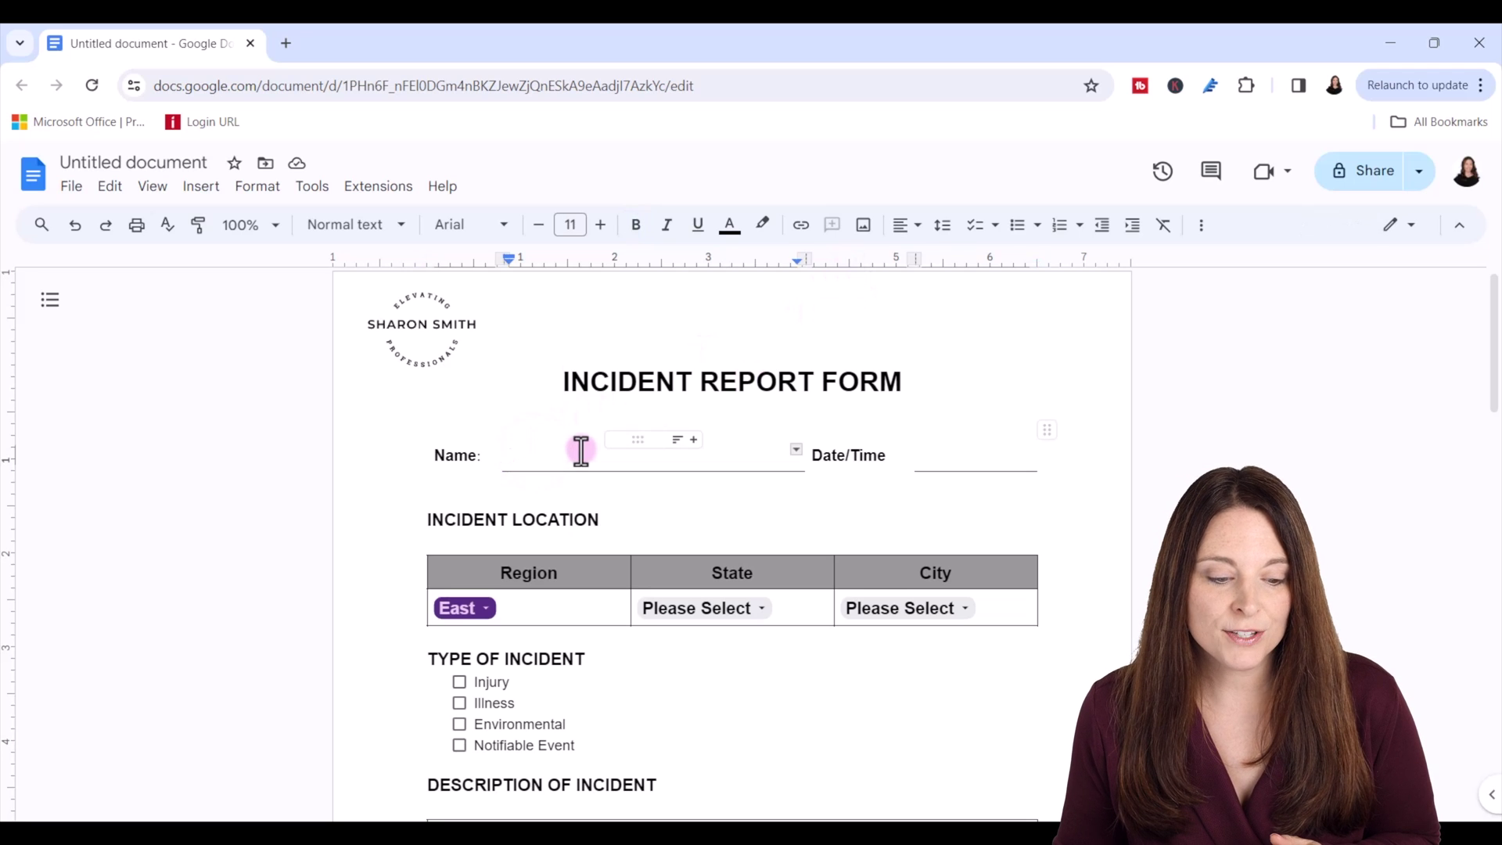
left_click(456, 455)
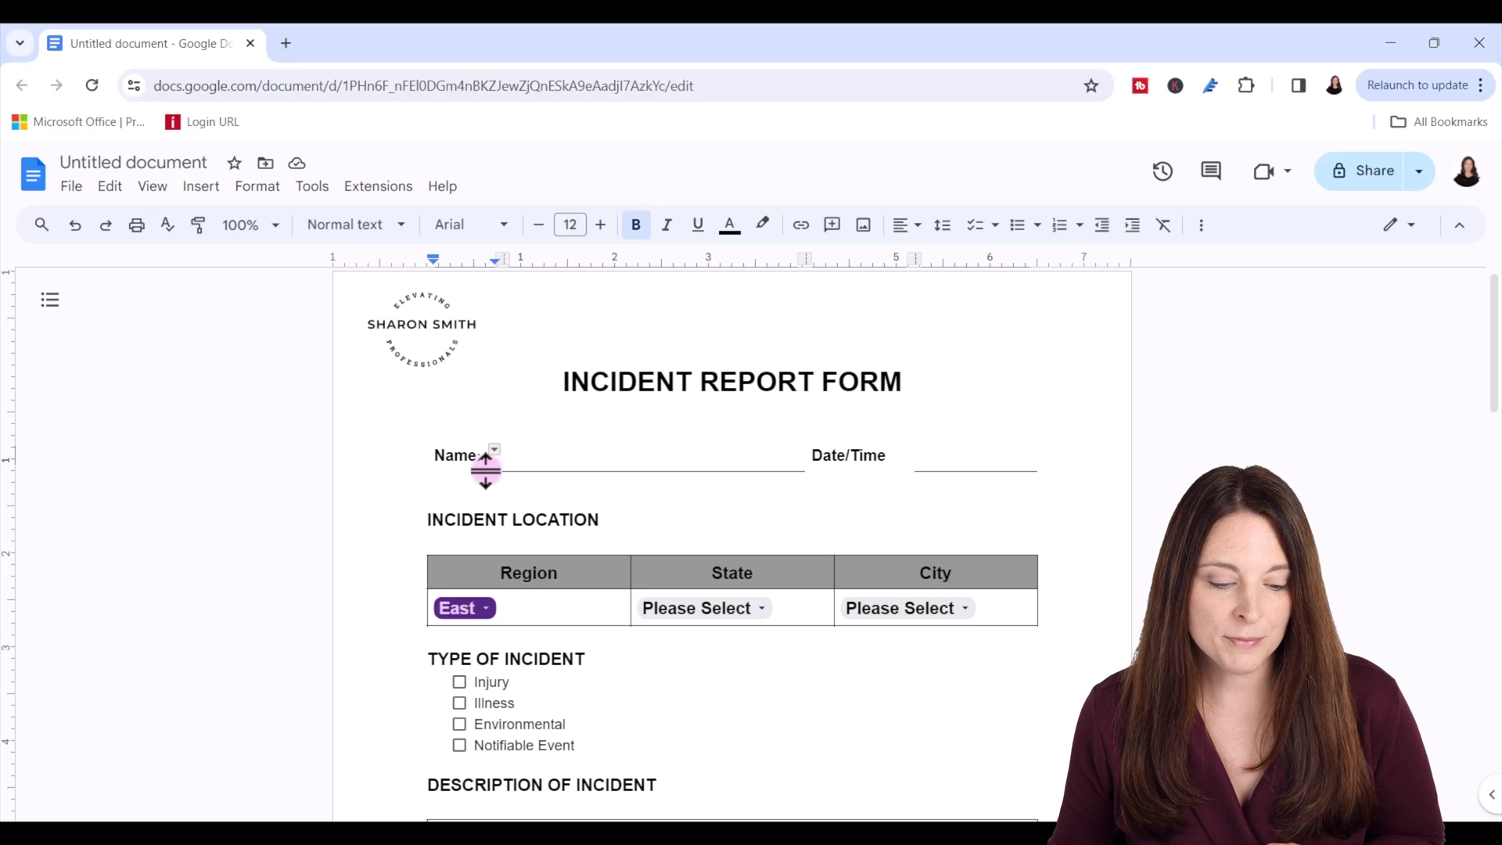
left_click(544, 455)
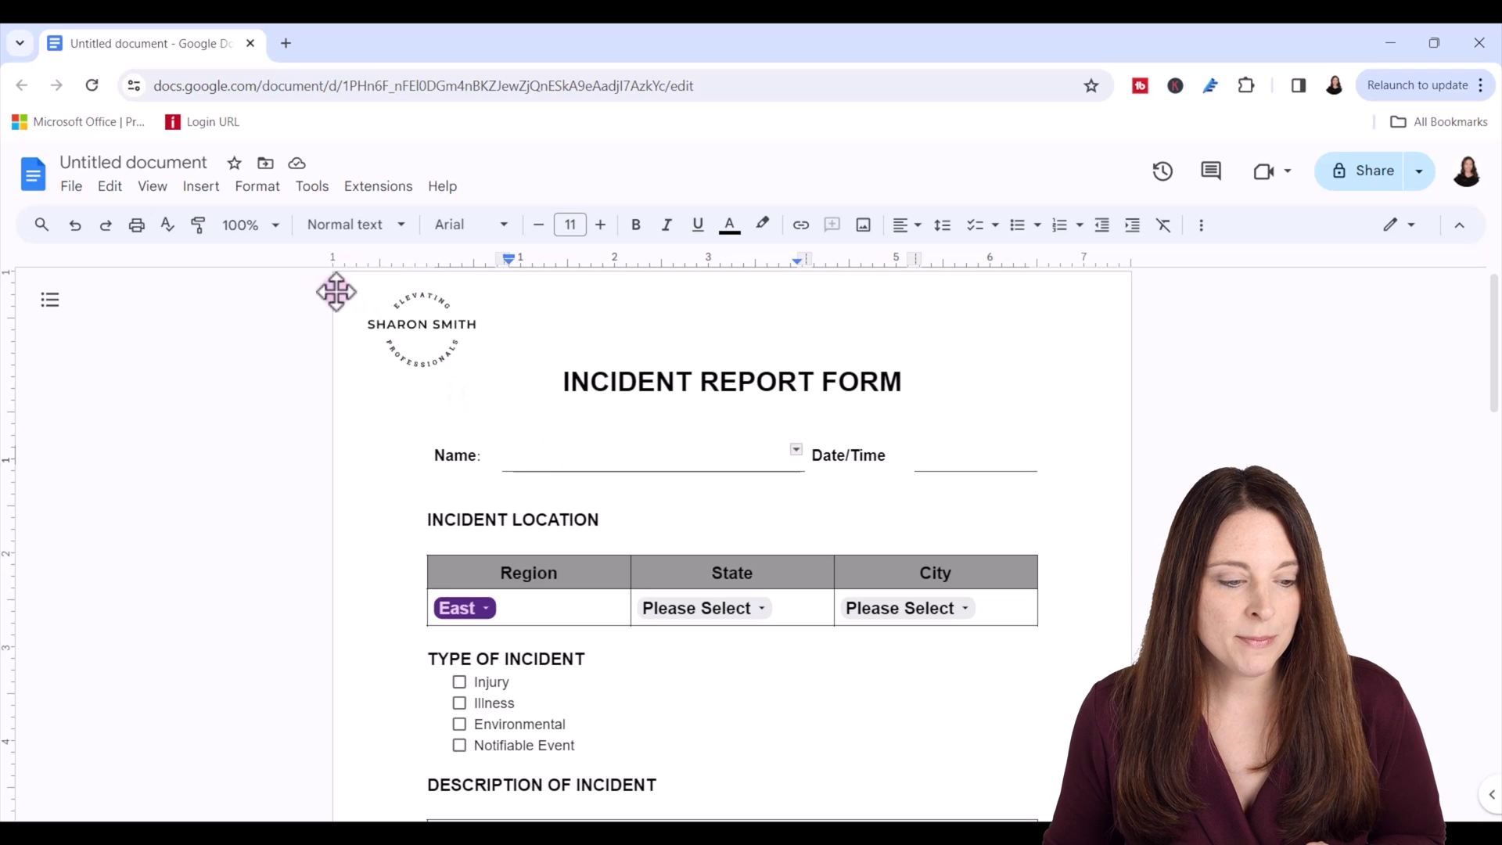
Start File > Make a copy to bring up the Copy document dialog.
left_click(73, 187)
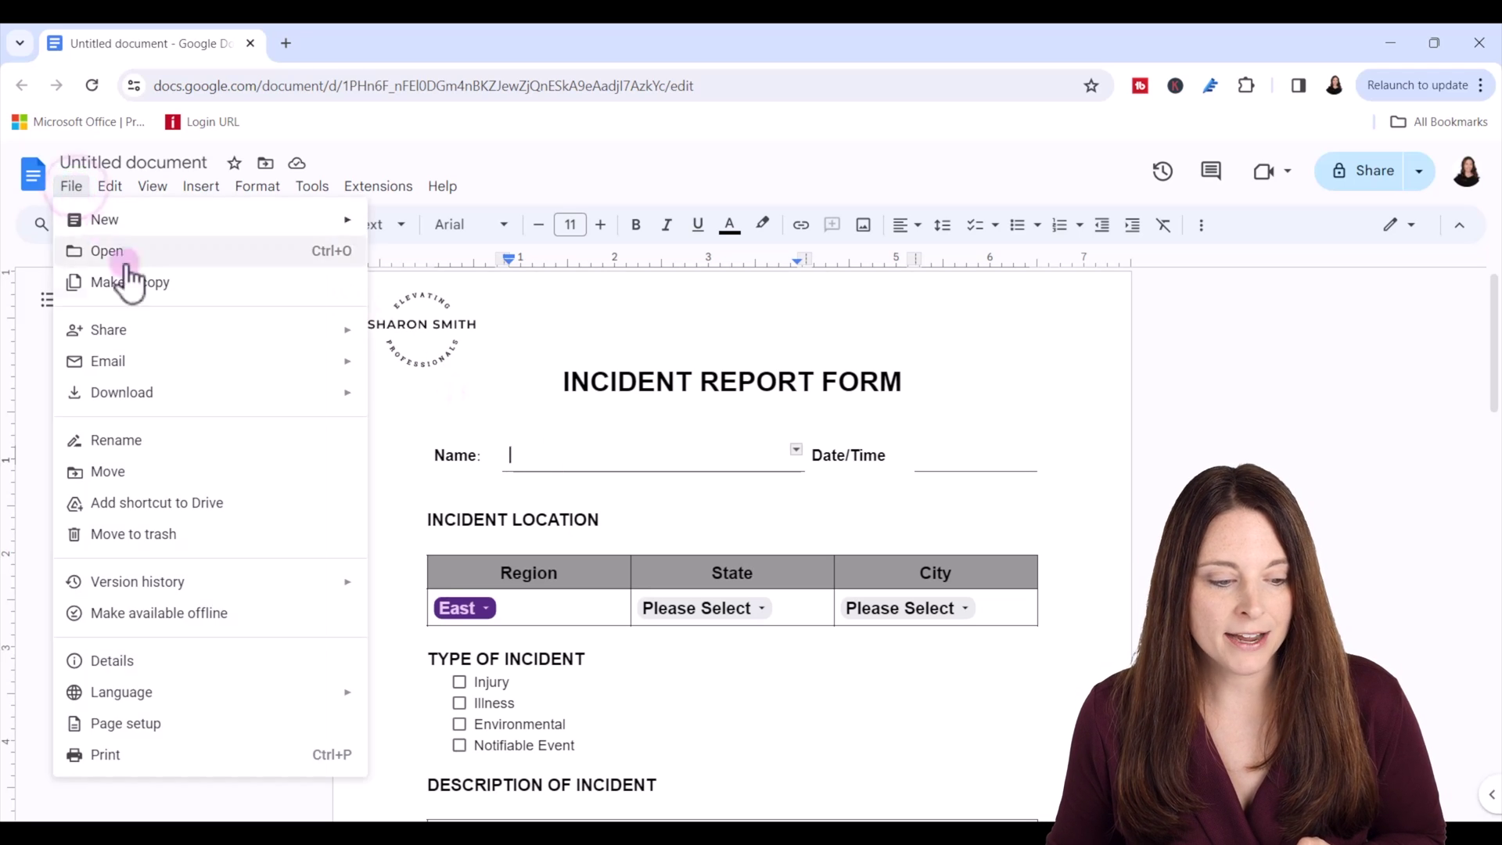
left_click(154, 284)
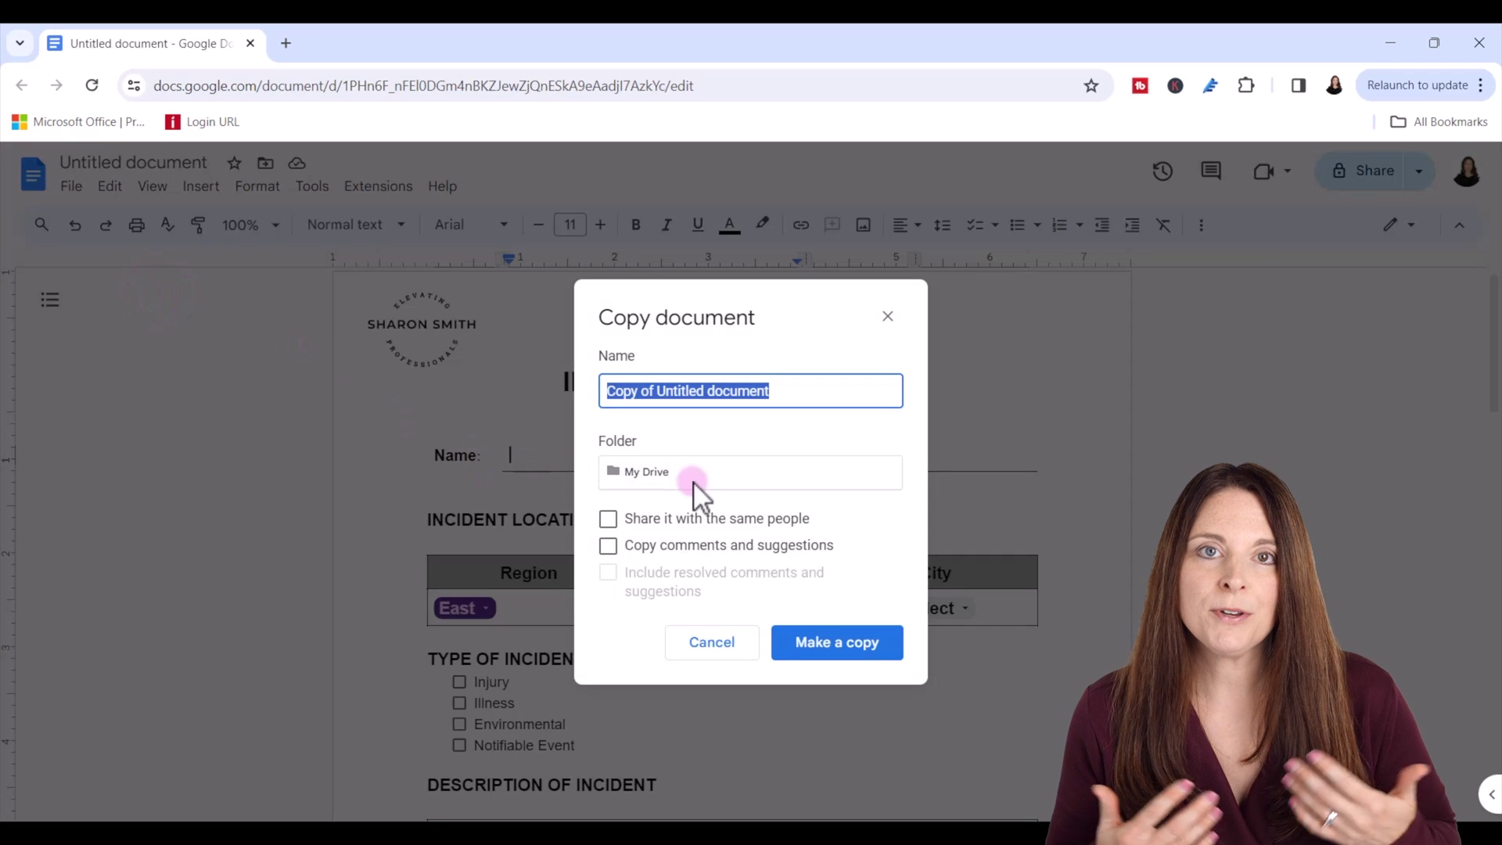